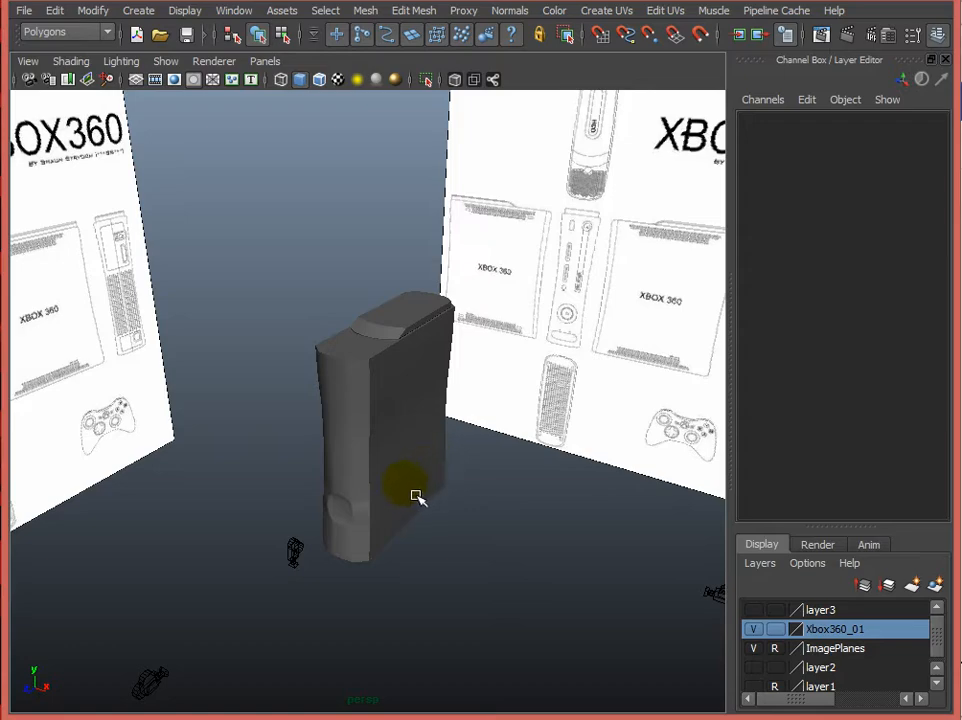
Step: Examine the blocked-out console model and the surrounding blueprint planes from several angles in the perspective view
mouse_move(416, 496)
alt+mouse_down()
mouse_move(532, 462)
mouse_move(447, 485)
mouse_move(455, 496)
mouse_move(418, 493)
alt+mouse_up()
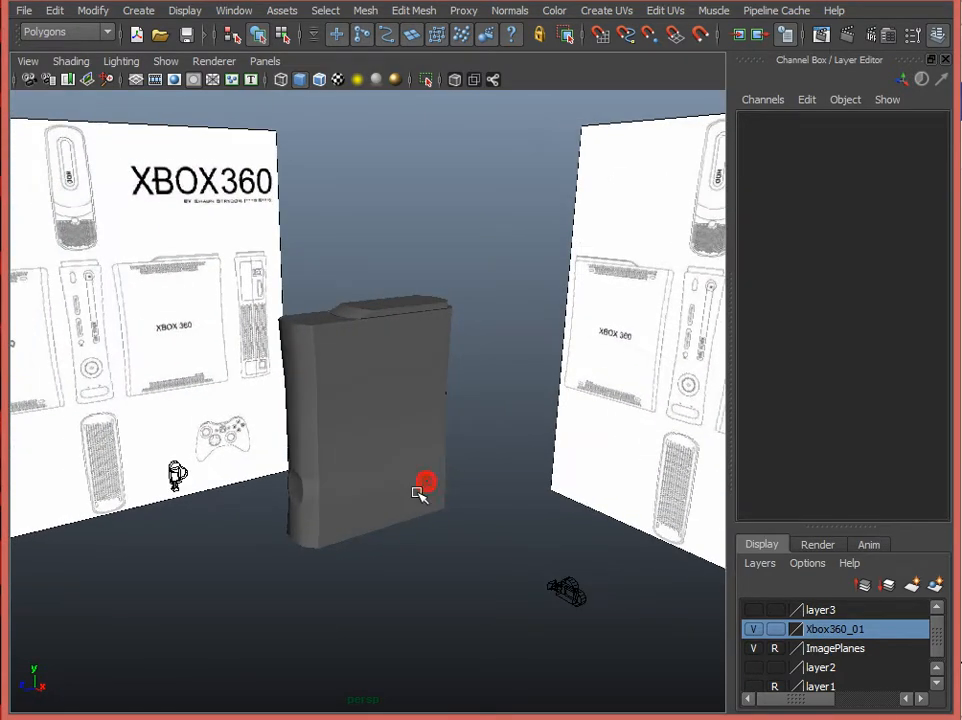
click(418, 493)
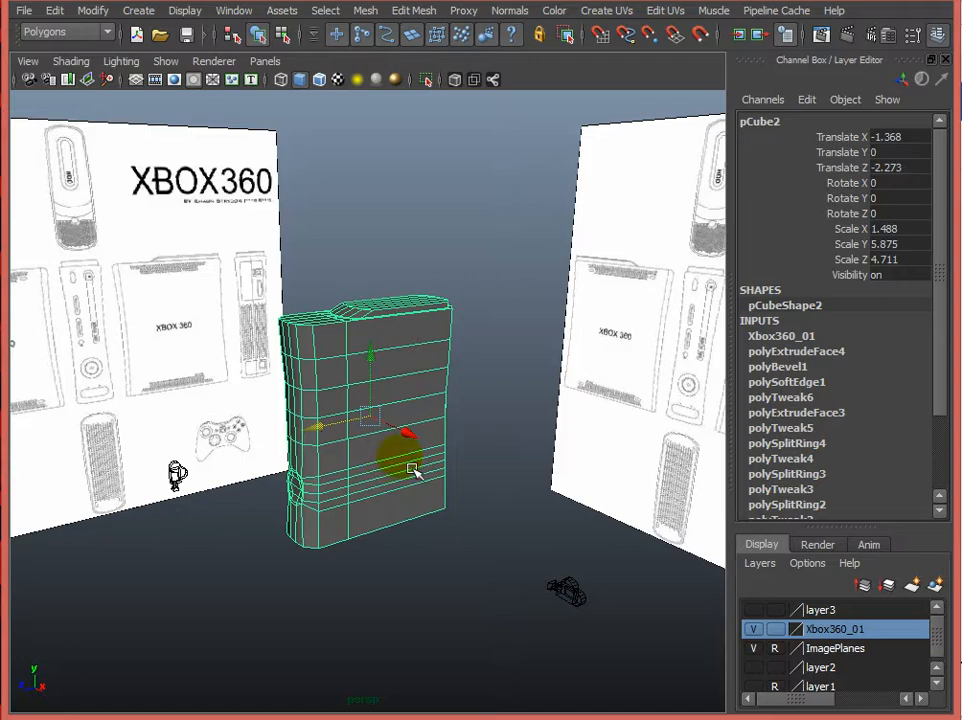
click(497, 458)
mouse_move(338, 446)
alt+mouse_down()
mouse_move(552, 440)
mouse_move(614, 391)
mouse_move(425, 457)
mouse_move(349, 434)
mouse_move(354, 447)
mouse_move(326, 449)
mouse_move(330, 462)
alt+mouse_up()
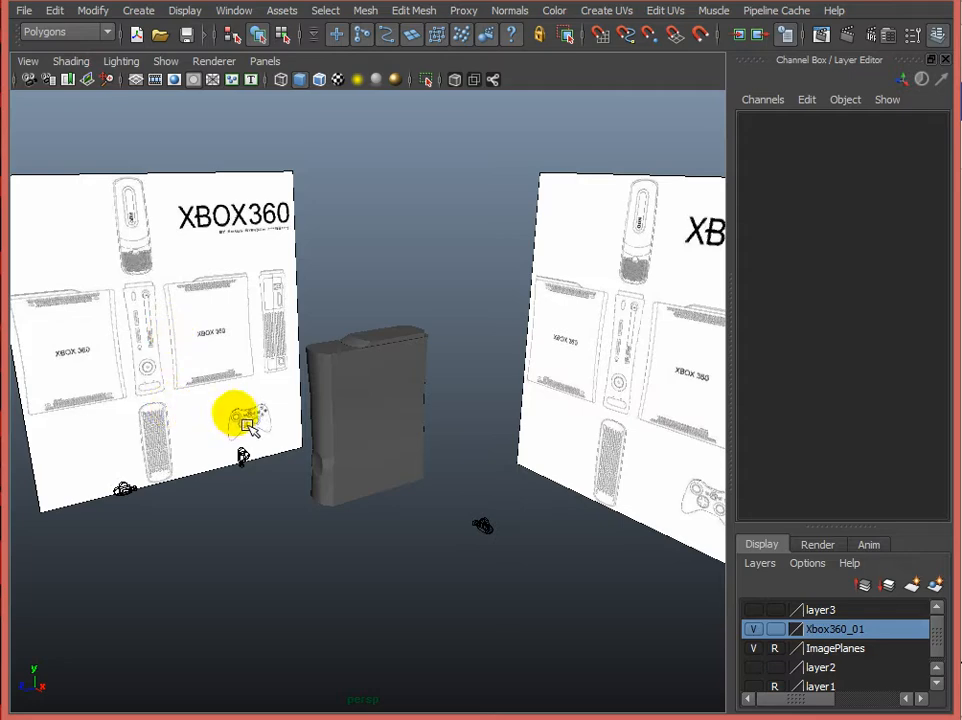
alt+drag(208, 419, 294, 414)
click(405, 484)
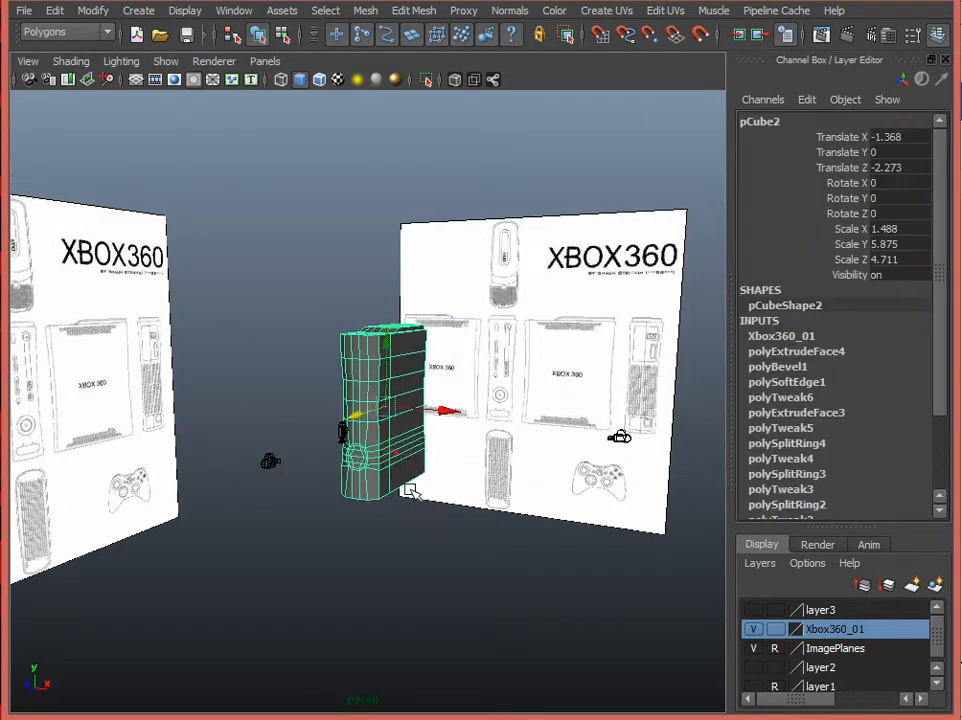
alt+drag(408, 490, 570, 644)
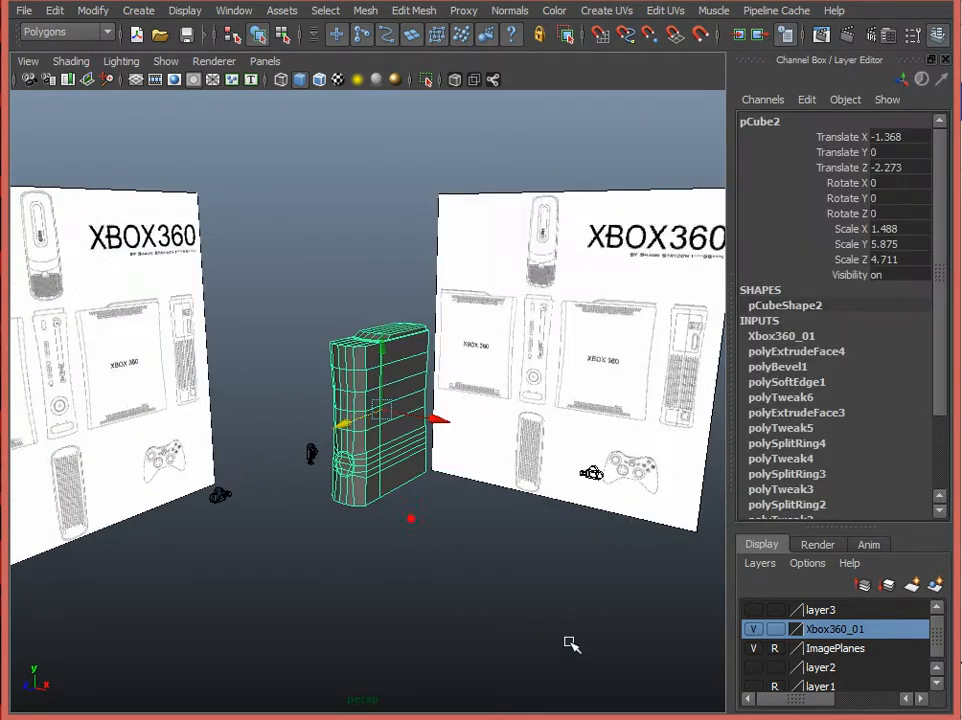
Step: Hide the Xbox360_01 layer, show layer3 with the plain box, and frame the box in the four-view layout
click(760, 631)
click(754, 609)
key(space)
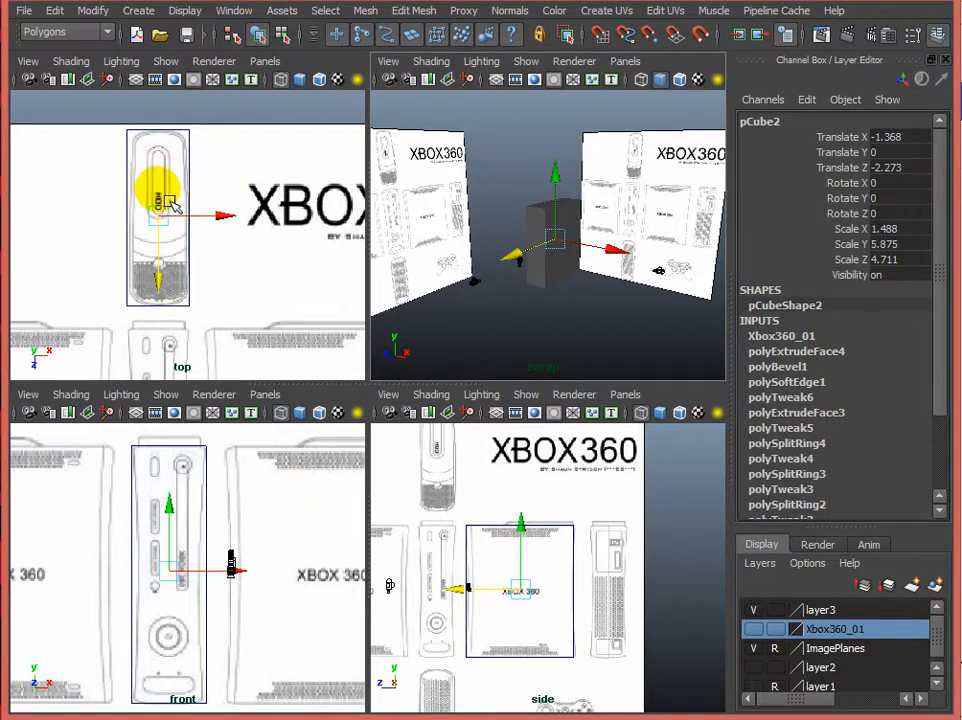
alt+middle_drag(165, 260, 173, 272)
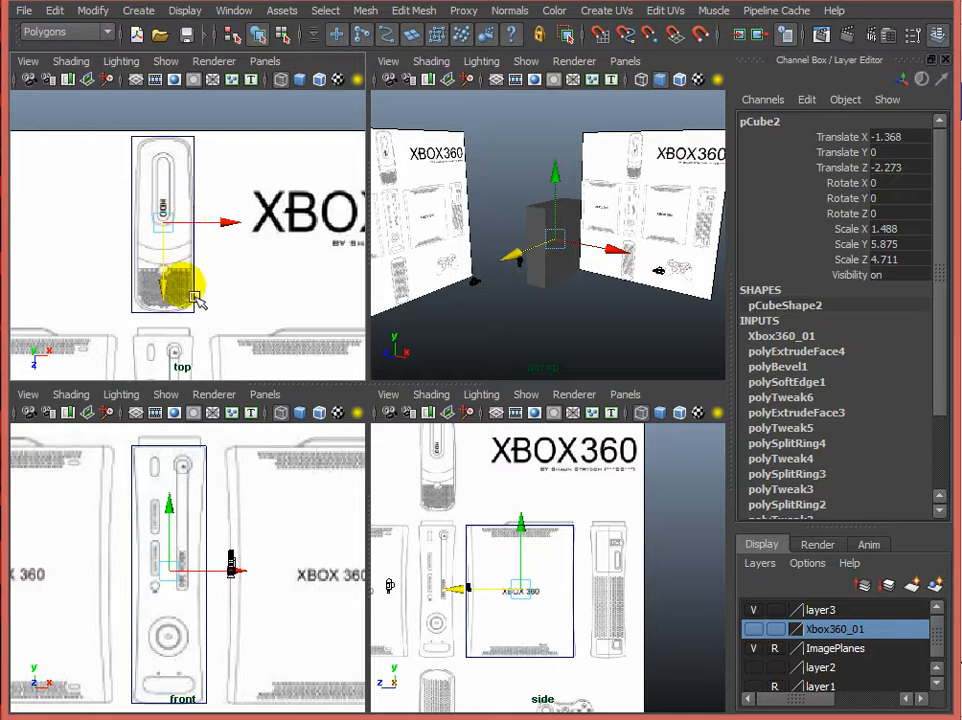
alt+middle_drag(183, 509, 252, 526)
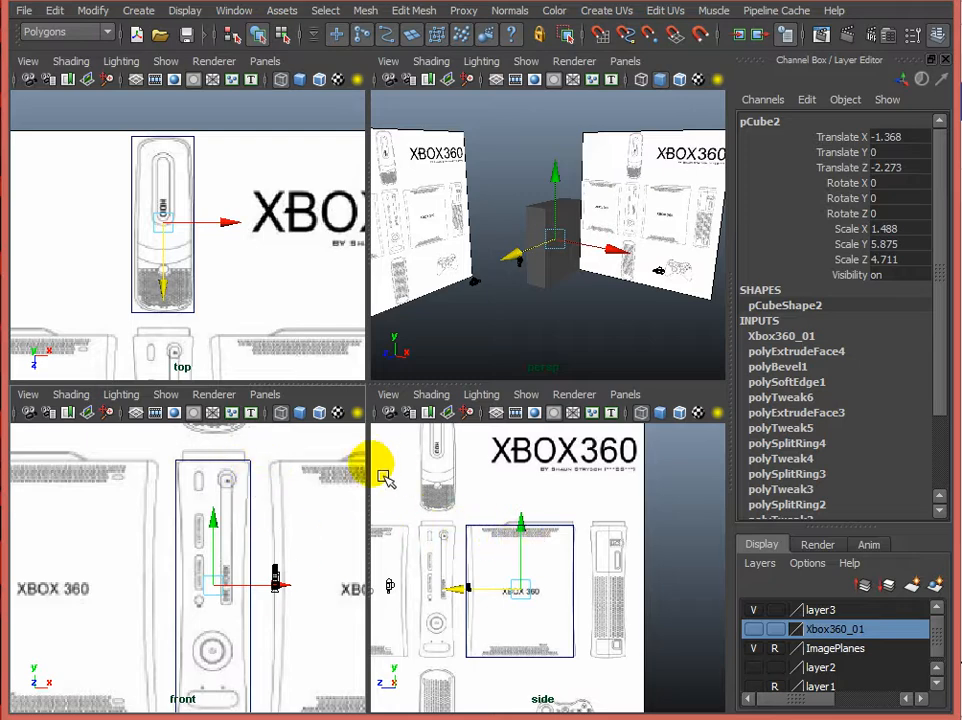
Step: Select the box's four top vertices and align them vertically with the console's upper edge in the front blueprint
key(F8)
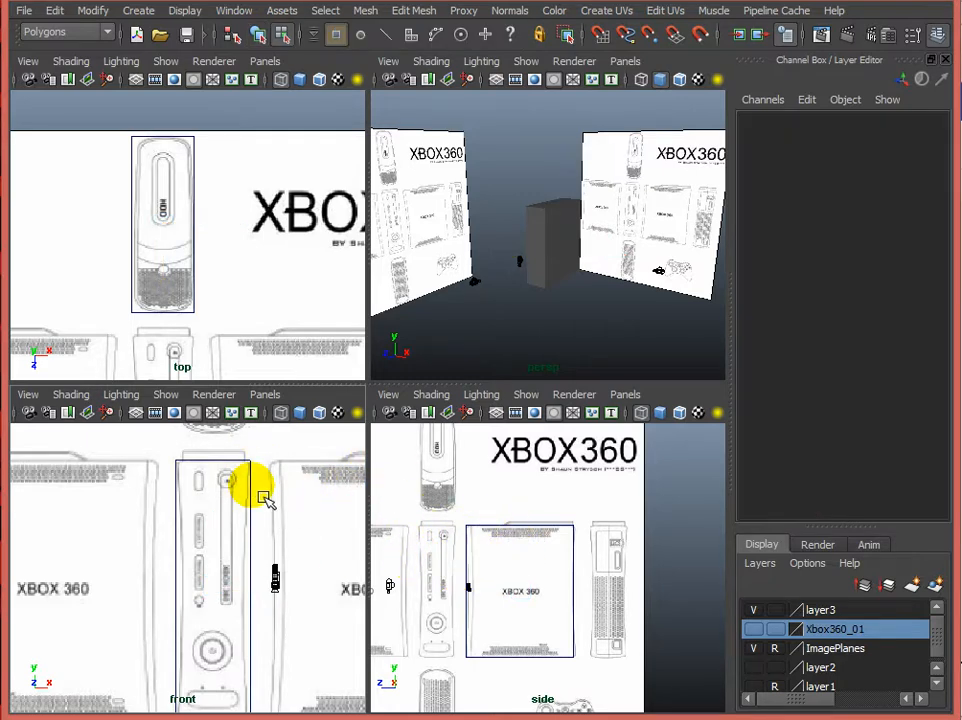
drag(271, 450, 163, 509)
drag(281, 458, 99, 519)
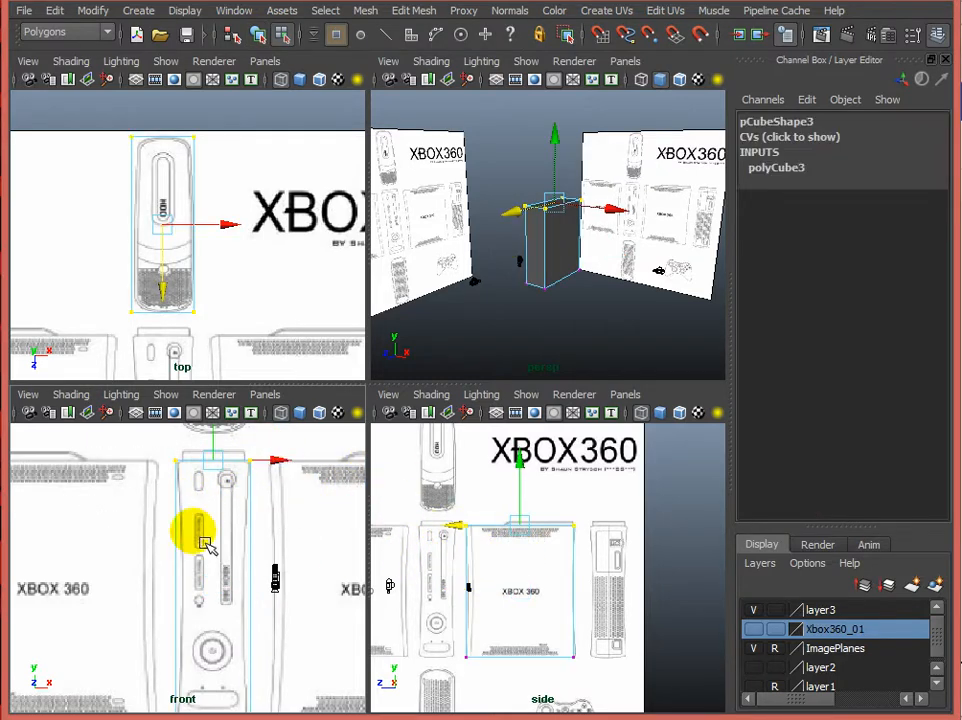
scroll(204, 538, up, 3)
alt+middle_drag(204, 538, 218, 634)
drag(247, 512, 250, 466)
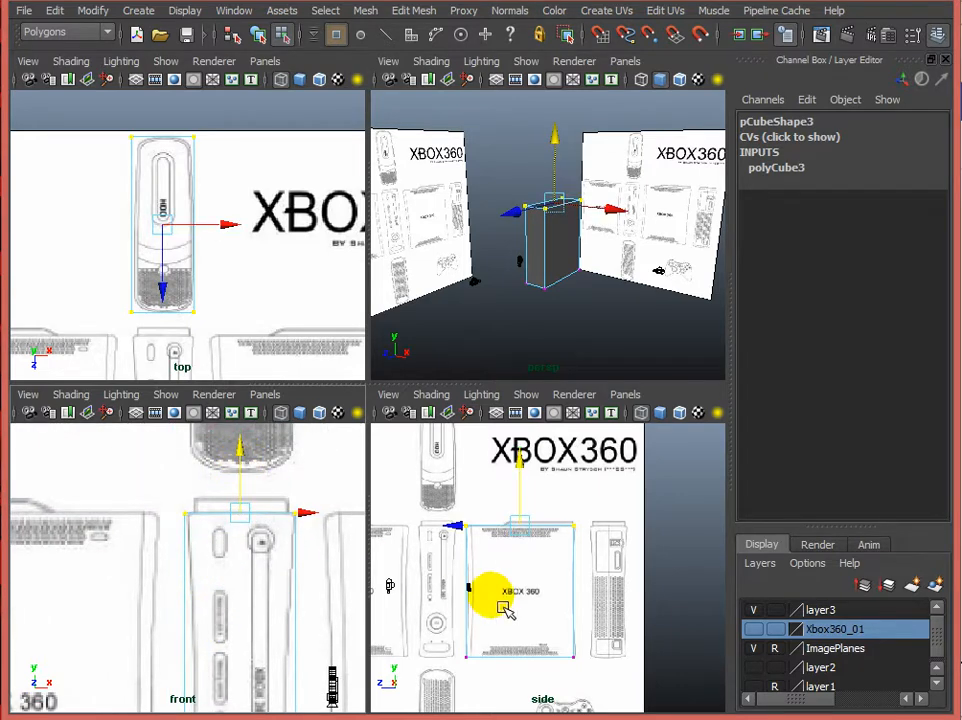
Step: Fine-tune the height of the top vertices against the side blueprint and clear the selection
scroll(530, 590, up, 3)
alt+middle_drag(543, 583, 548, 606)
scroll(548, 606, up, 3)
drag(497, 462, 498, 463)
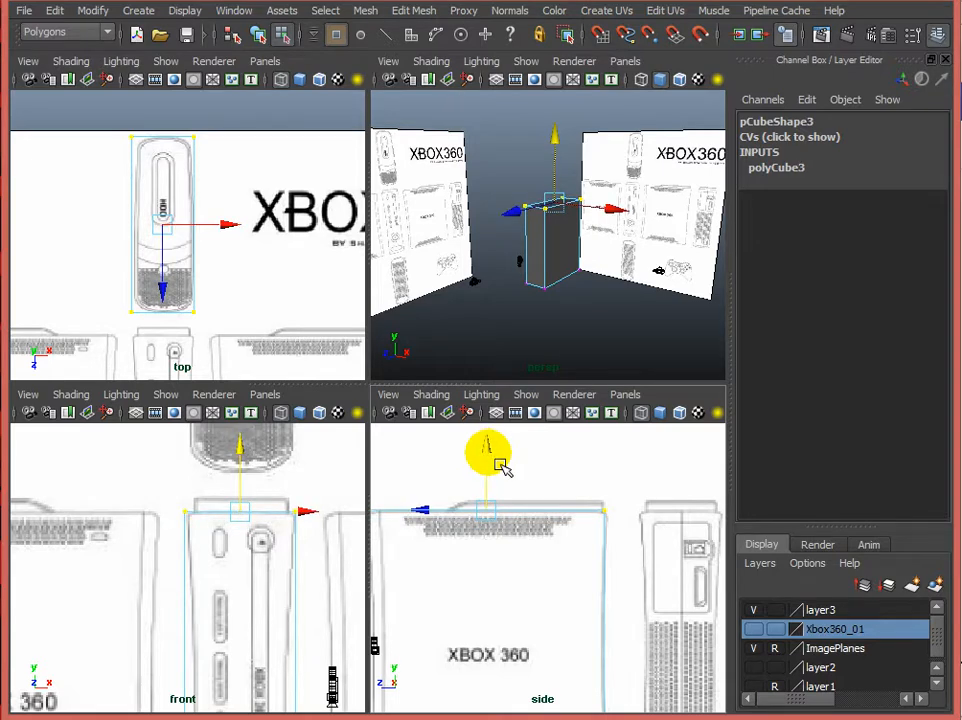
drag(502, 468, 504, 467)
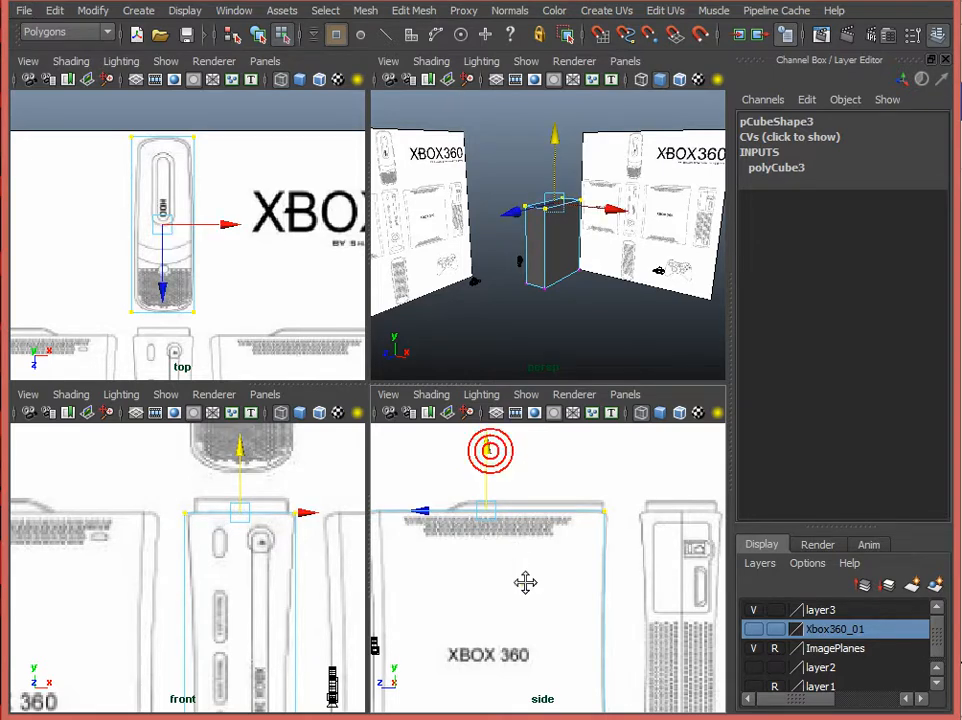
alt+middle_drag(525, 582, 608, 571)
click(449, 454)
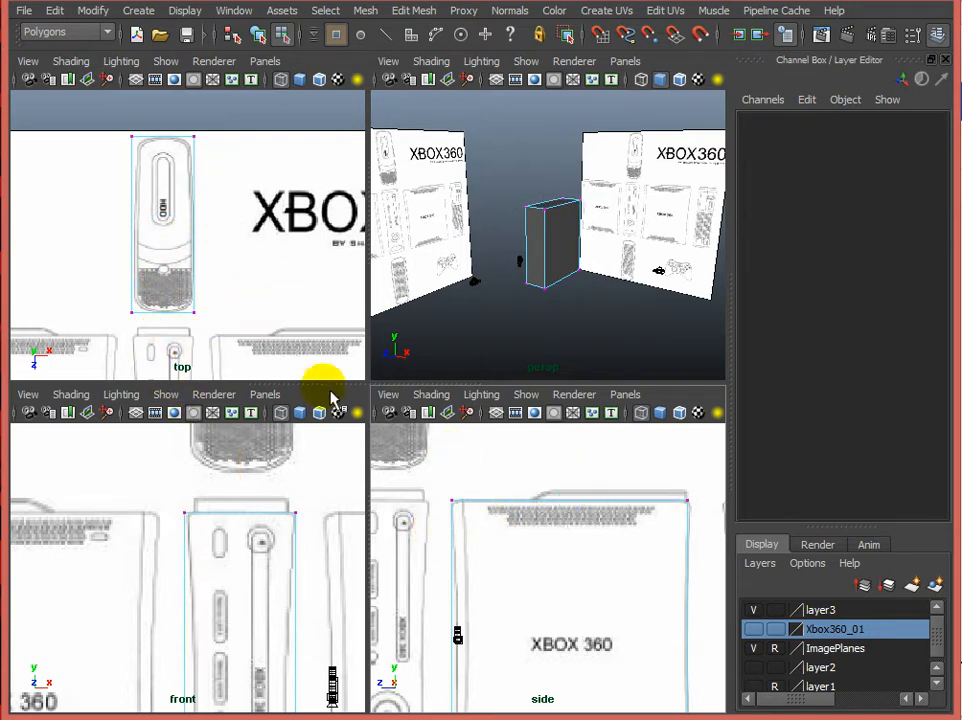
alt+right_drag(142, 326, 229, 332)
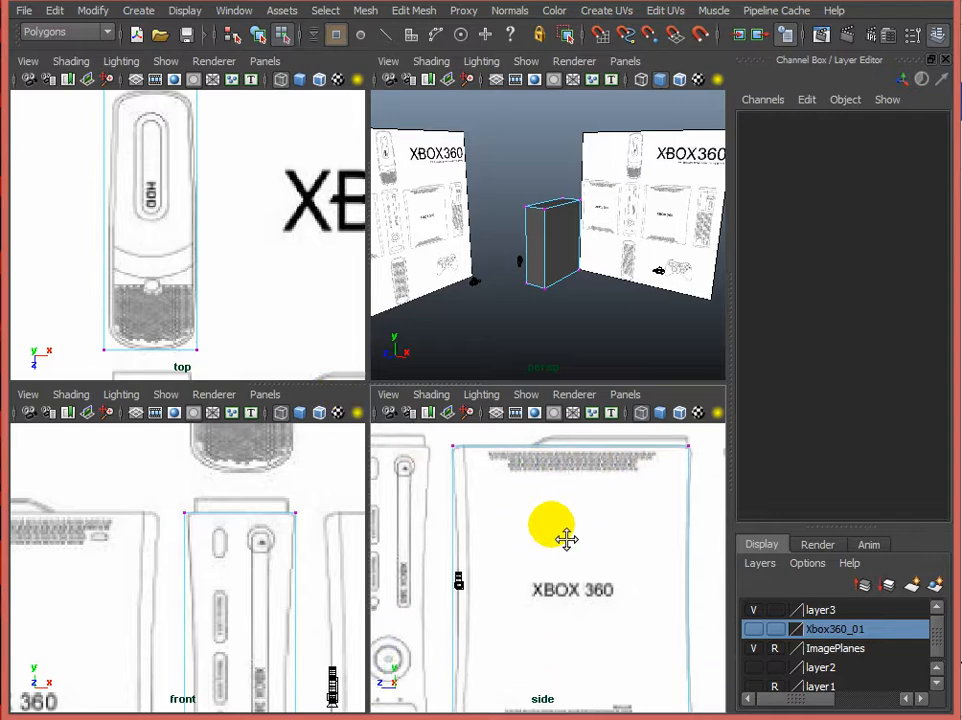
scroll(563, 526, down, 5)
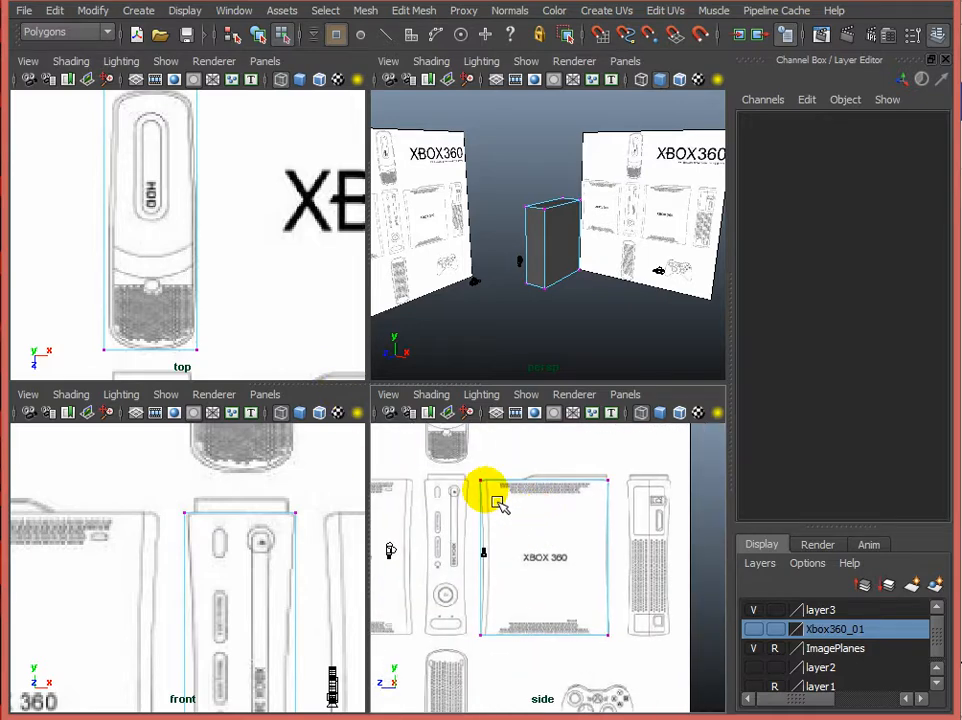
Step: Temporarily hide layer3 to examine the console's outlines in the top, front and side blueprints
click(753, 609)
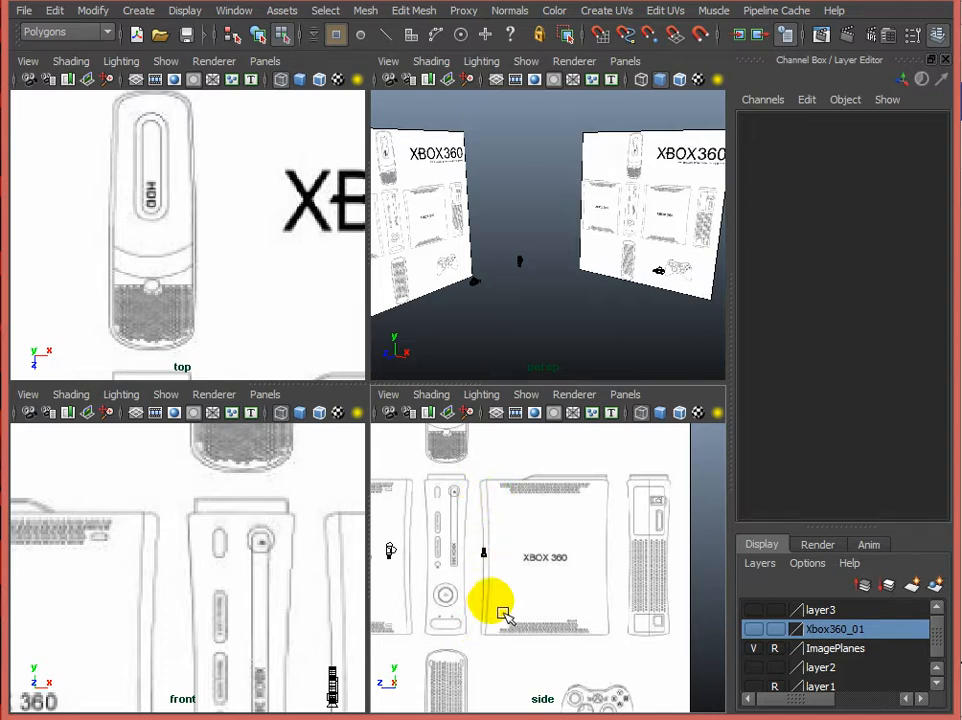
alt+middle_drag(318, 636, 262, 539)
scroll(258, 532, down, 4)
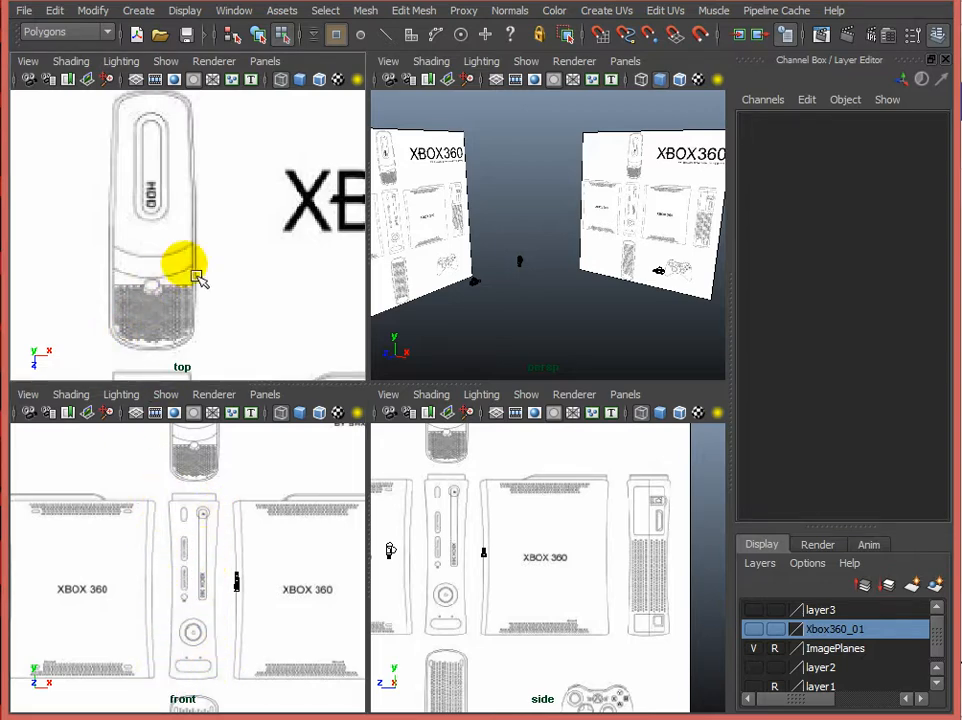
alt+middle_drag(182, 262, 204, 290)
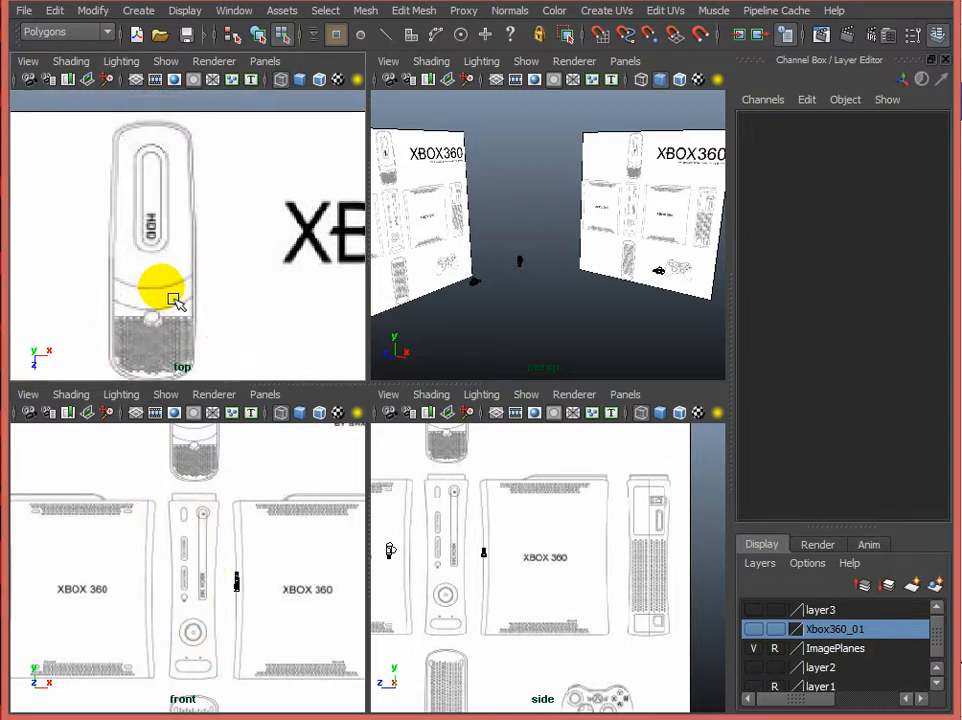
scroll(182, 288, down, 4)
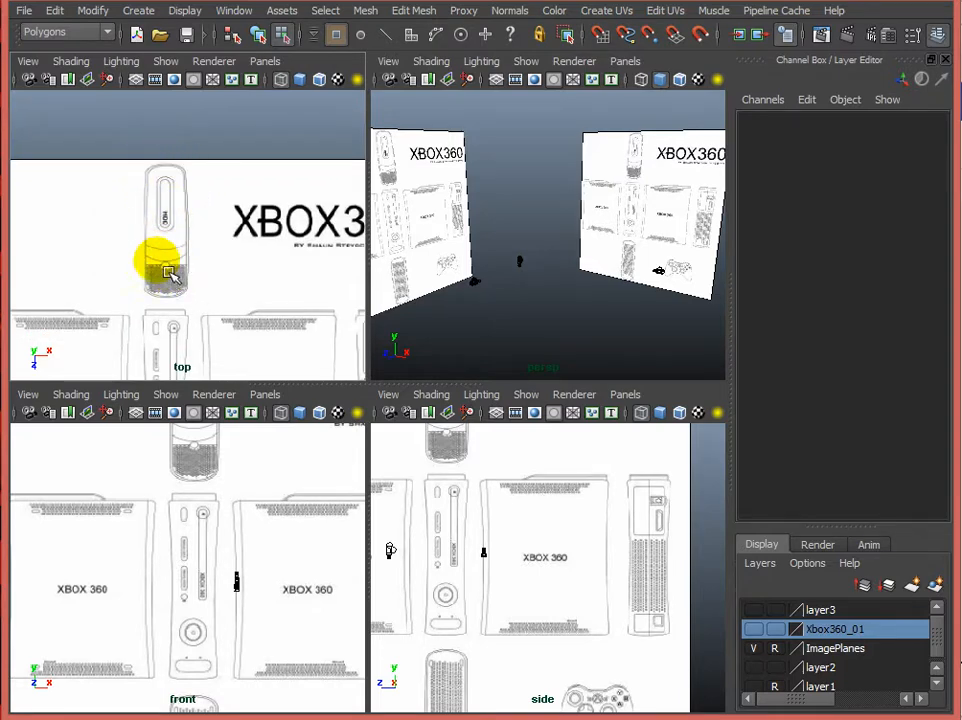
scroll(195, 292, up, 5)
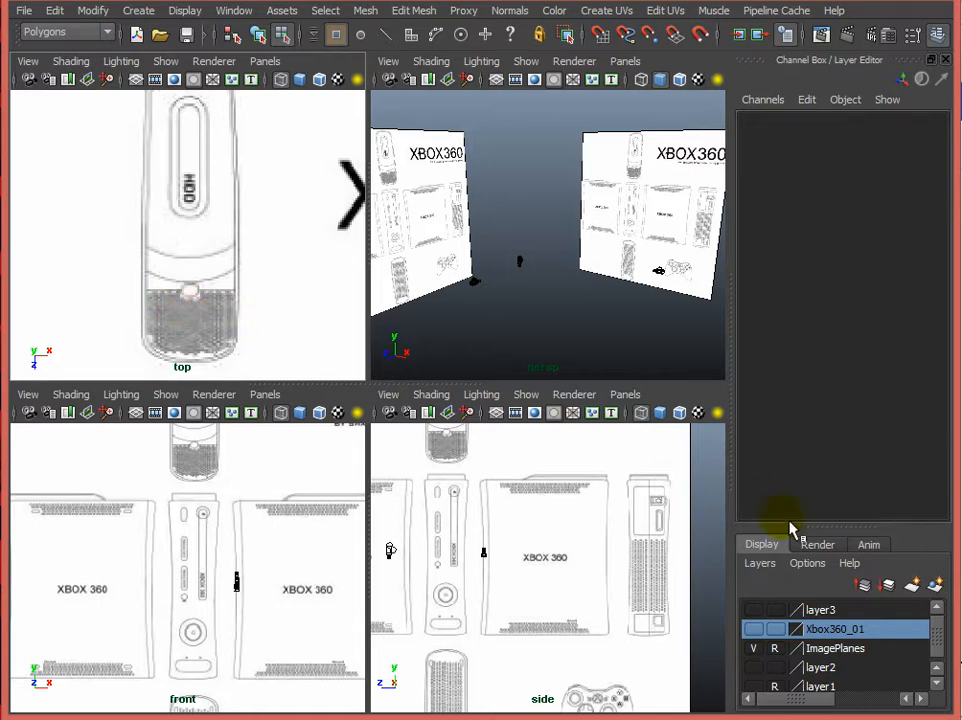
click(753, 610)
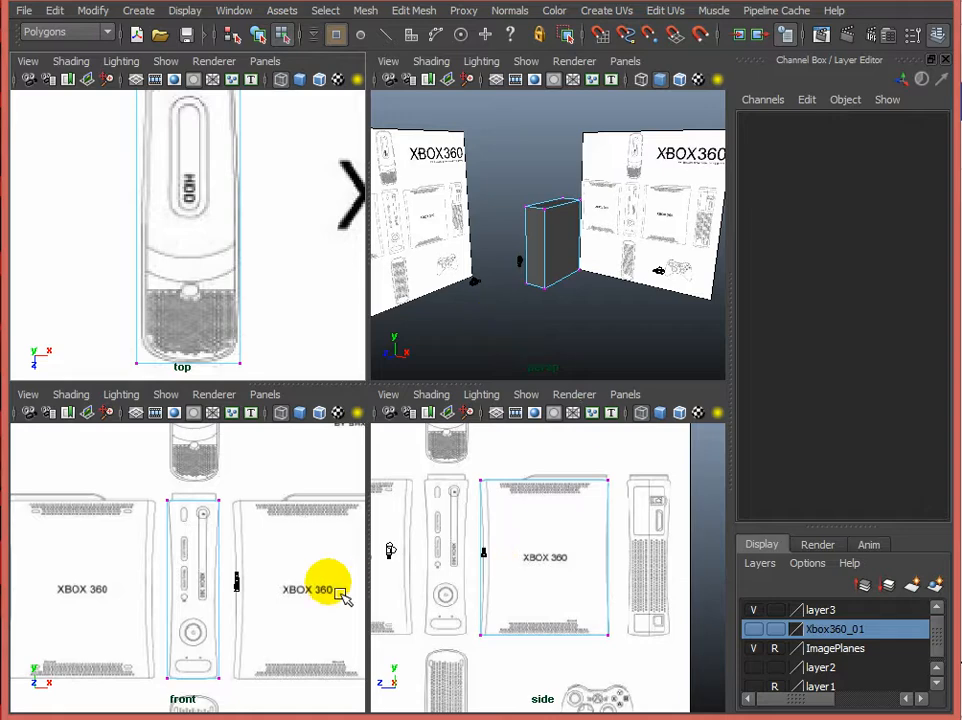
Step: Select the whole box in object mode and check its fit against the side blueprint
click(262, 572)
key(w)
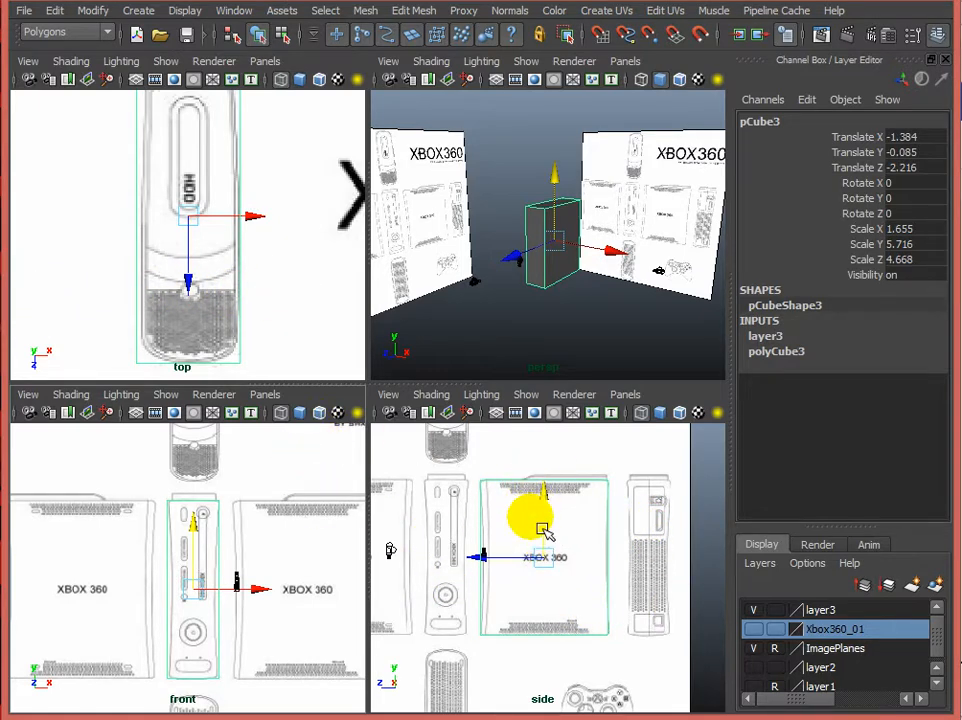
scroll(541, 526, up, 3)
scroll(536, 570, up, 2)
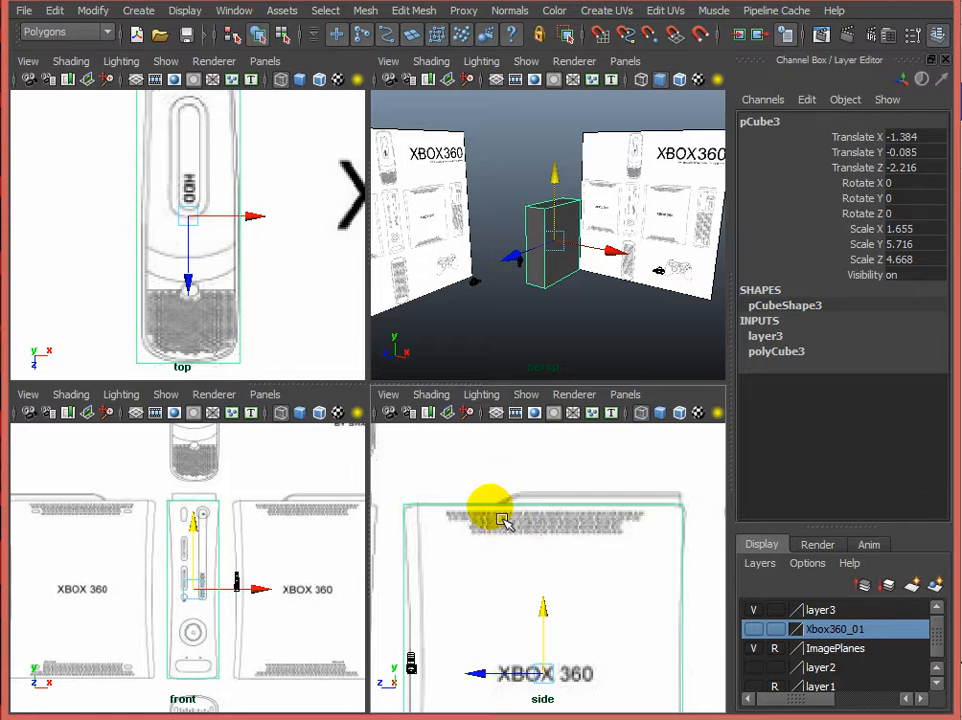
key(ctrl)
click(245, 305)
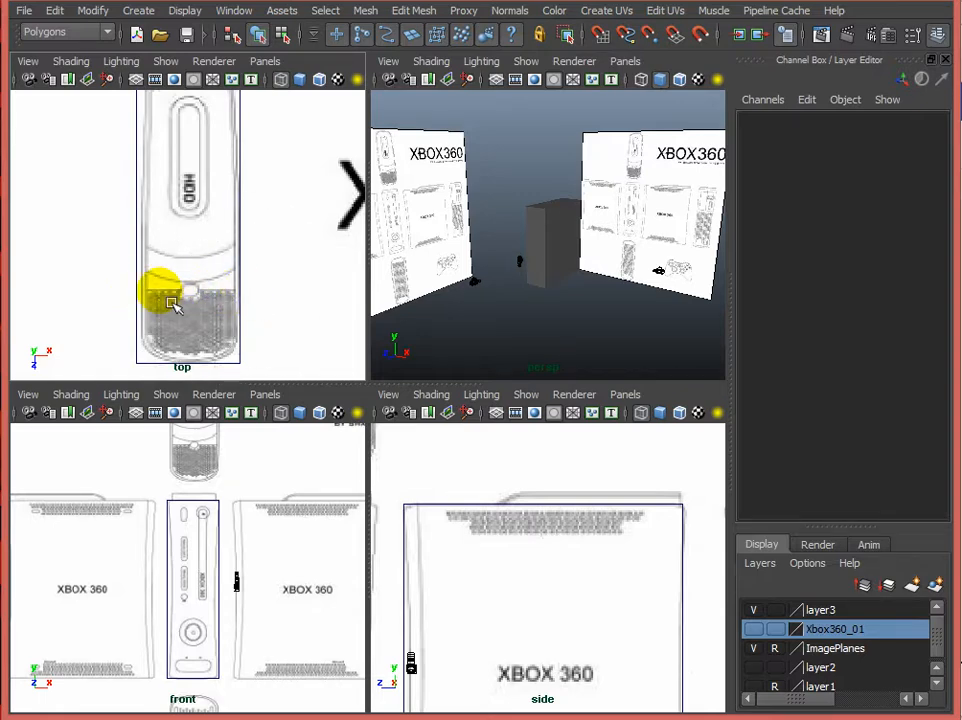
Step: Set the Insert Edge Loop Tool to maintain relative distance from edge
click(414, 11)
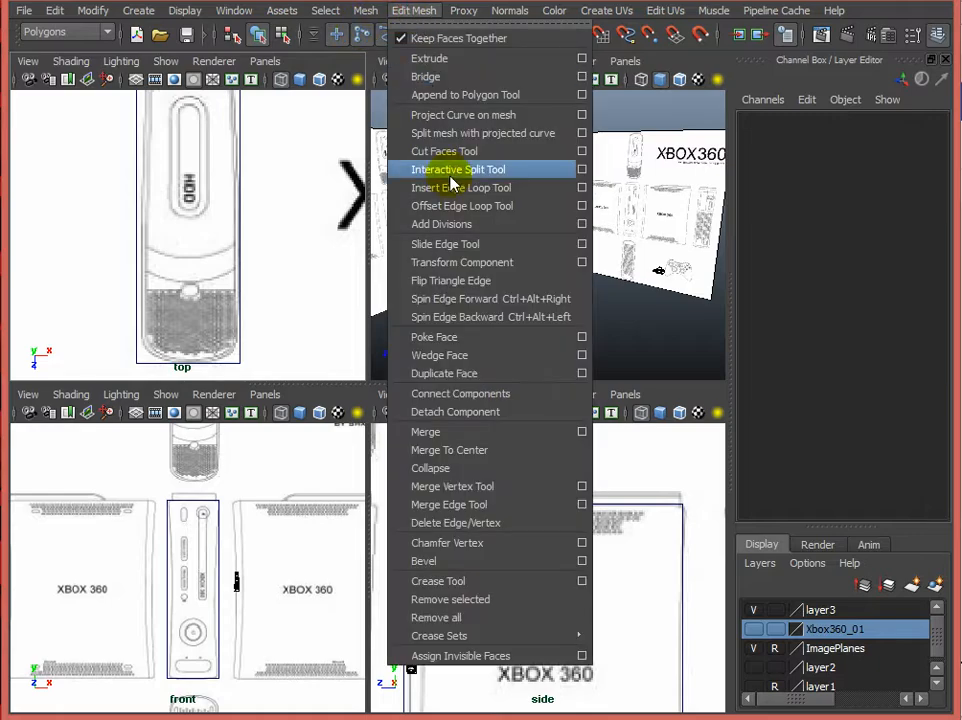
click(580, 188)
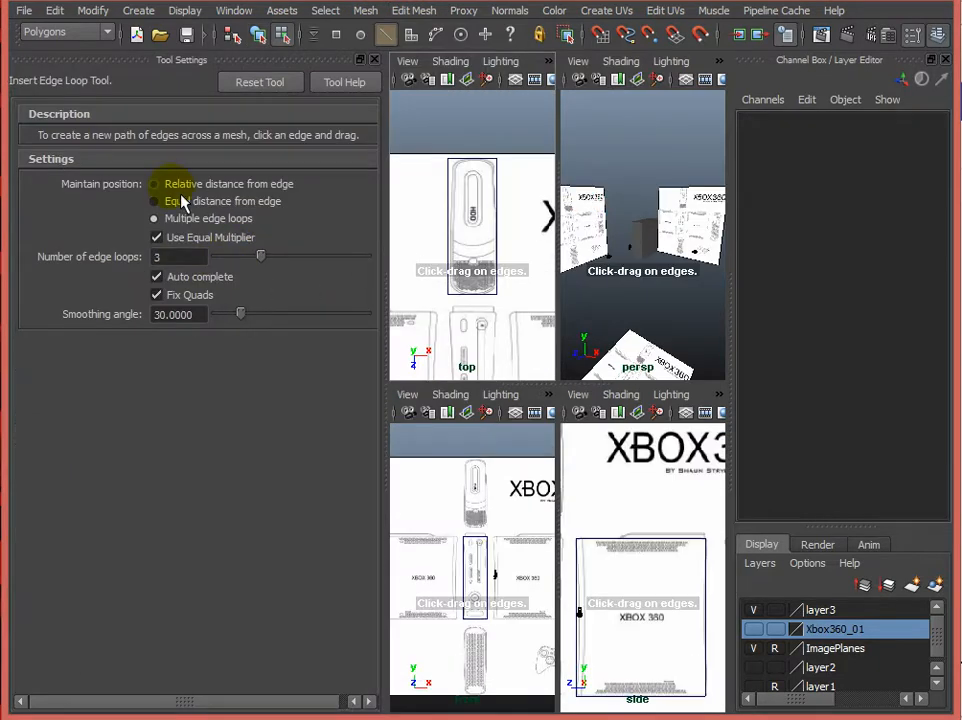
click(168, 184)
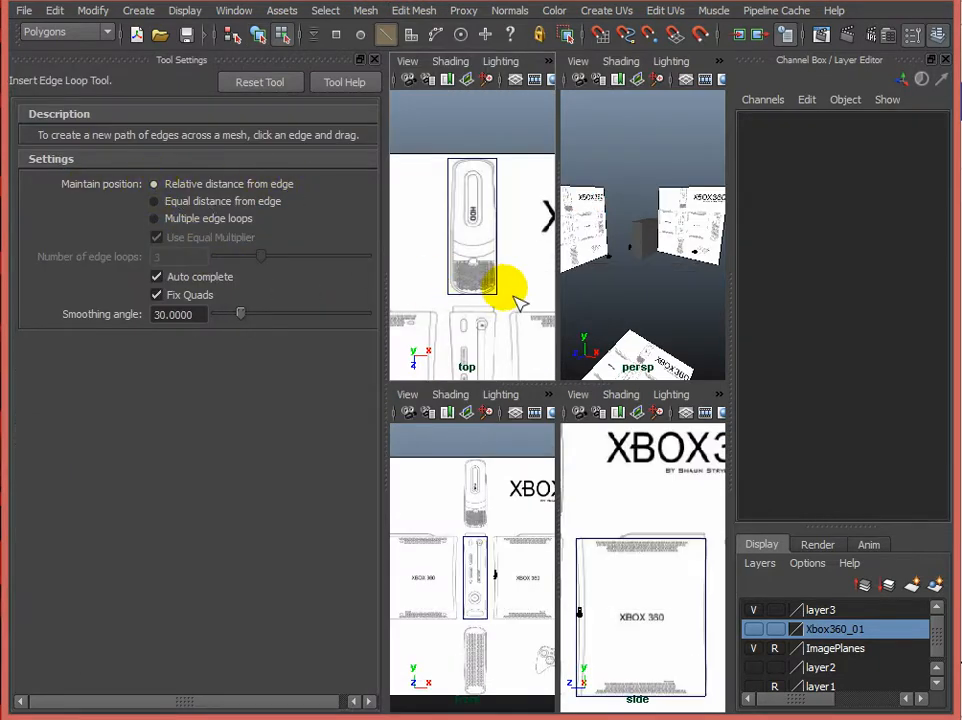
scroll(515, 301, up, 2)
scroll(500, 300, down, 4)
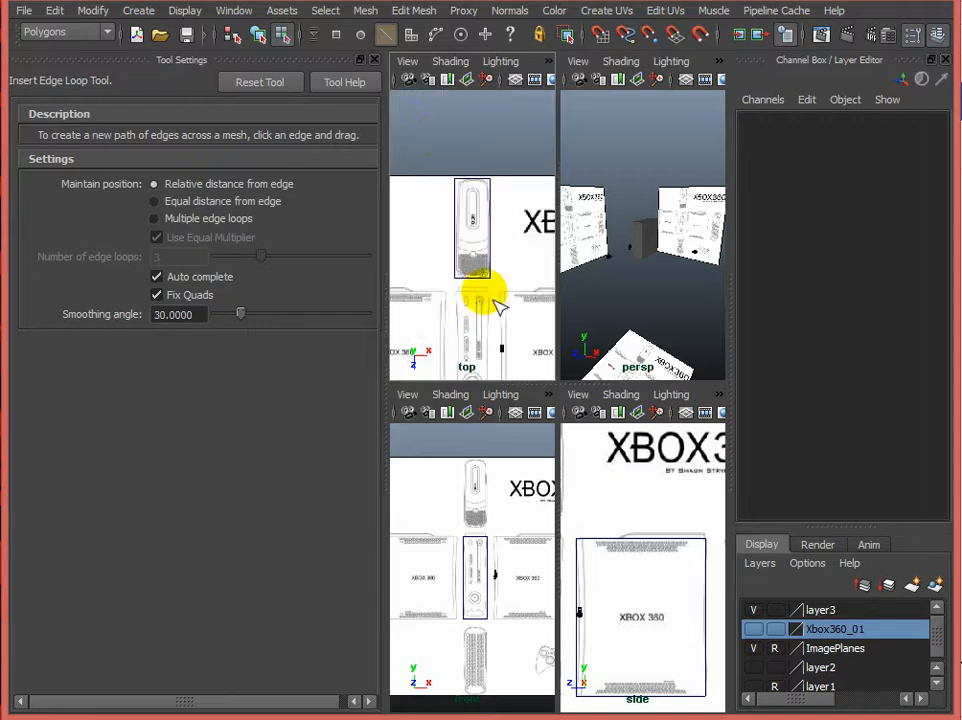
click(375, 60)
Step: Insert an edge loop across the box along the start of the vent grille in the top view
scroll(253, 318, down, 1)
key(space)
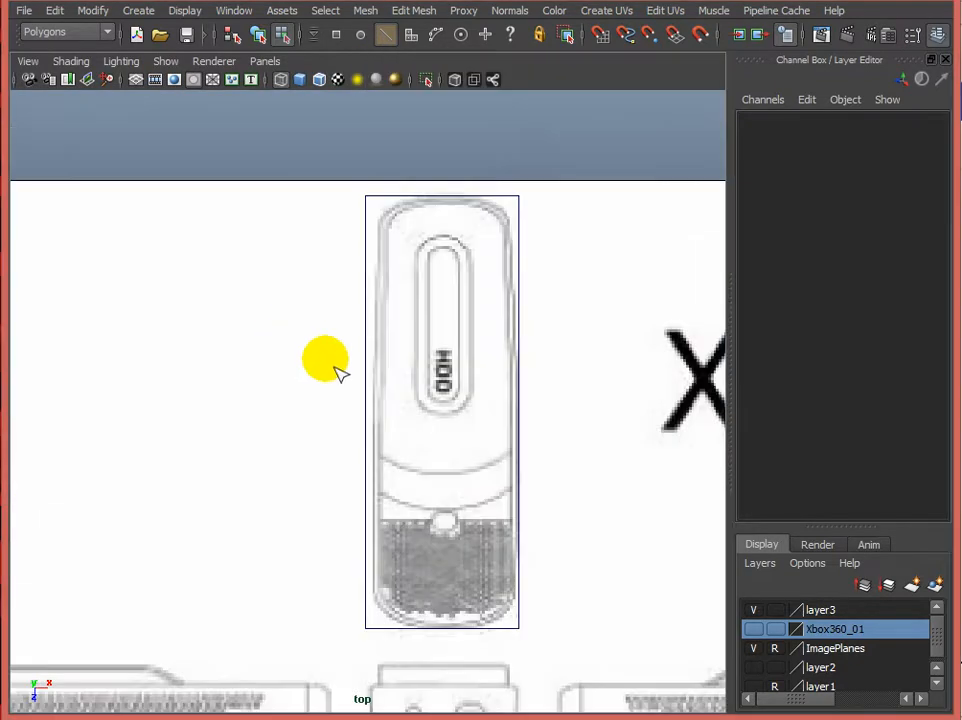
scroll(337, 372, down, 2)
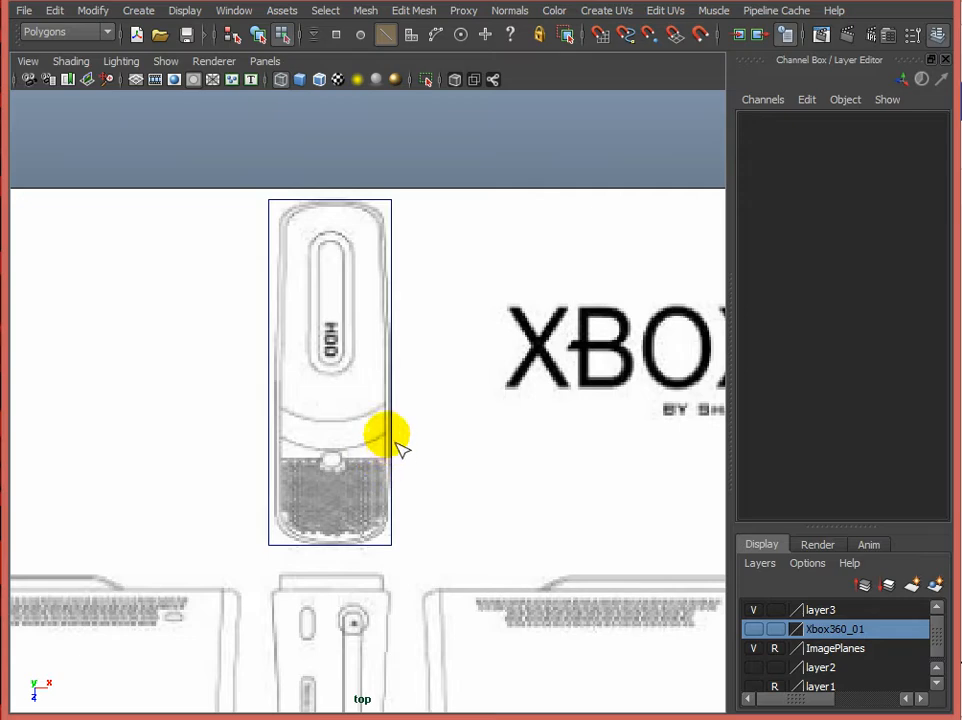
click(398, 430)
drag(398, 430, 405, 448)
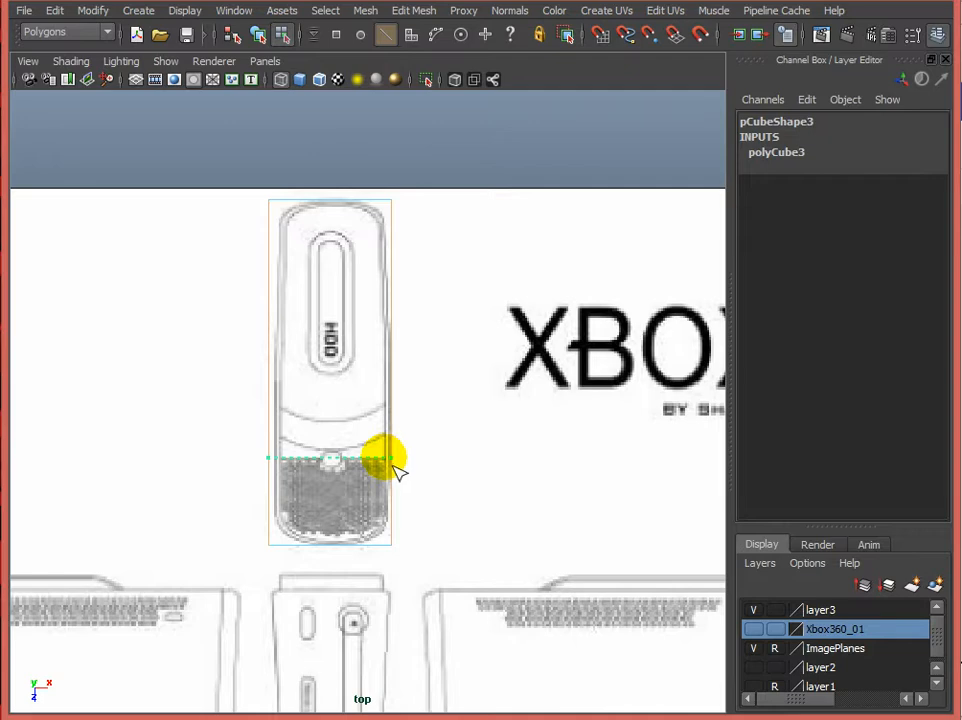
drag(398, 472, 406, 486)
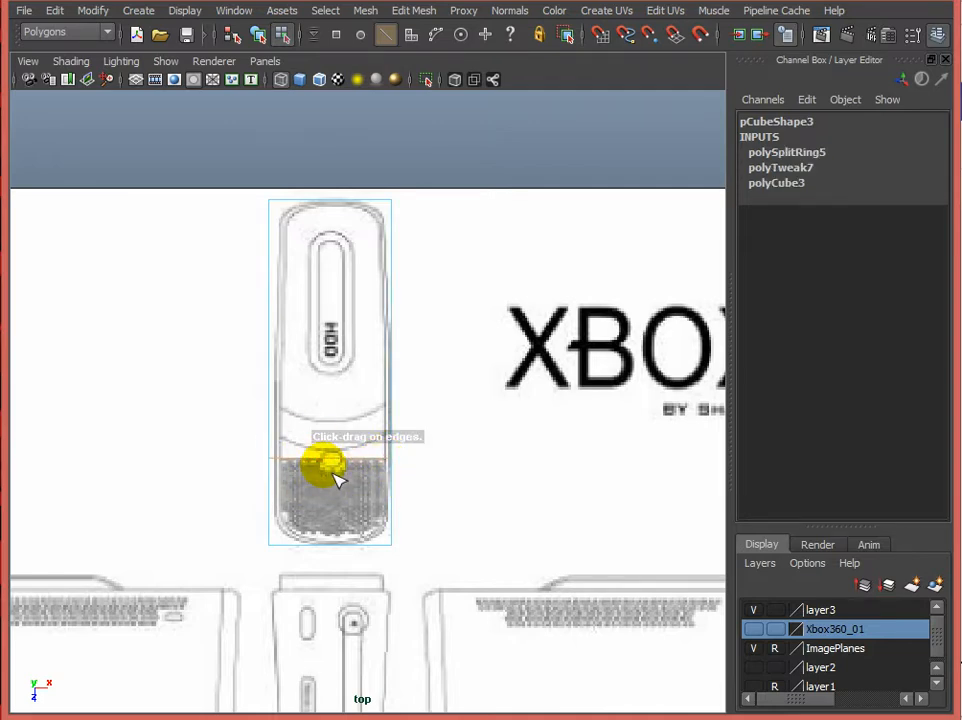
Step: Return to the four-view layout and select the box's top face behind the new edge loop
key(space)
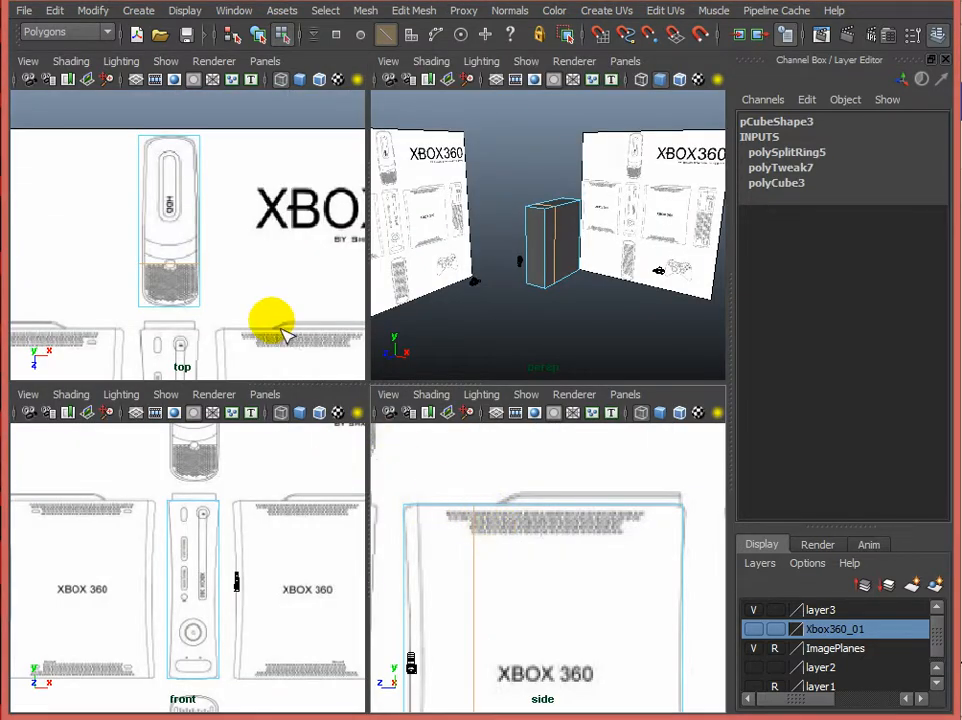
key(w)
click(196, 230)
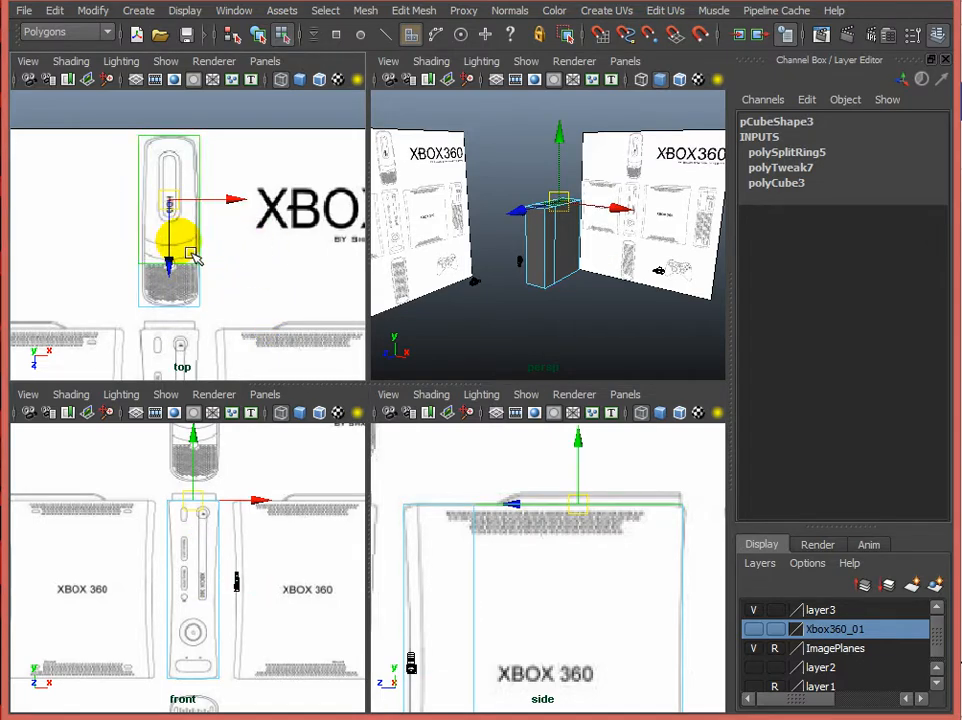
Step: Try raising the selected top face directly to the raised outline in the side blueprint, and undo the move
mouse_move(560, 137)
mouse_down()
mouse_move(559, 128)
mouse_move(573, 144)
mouse_up()
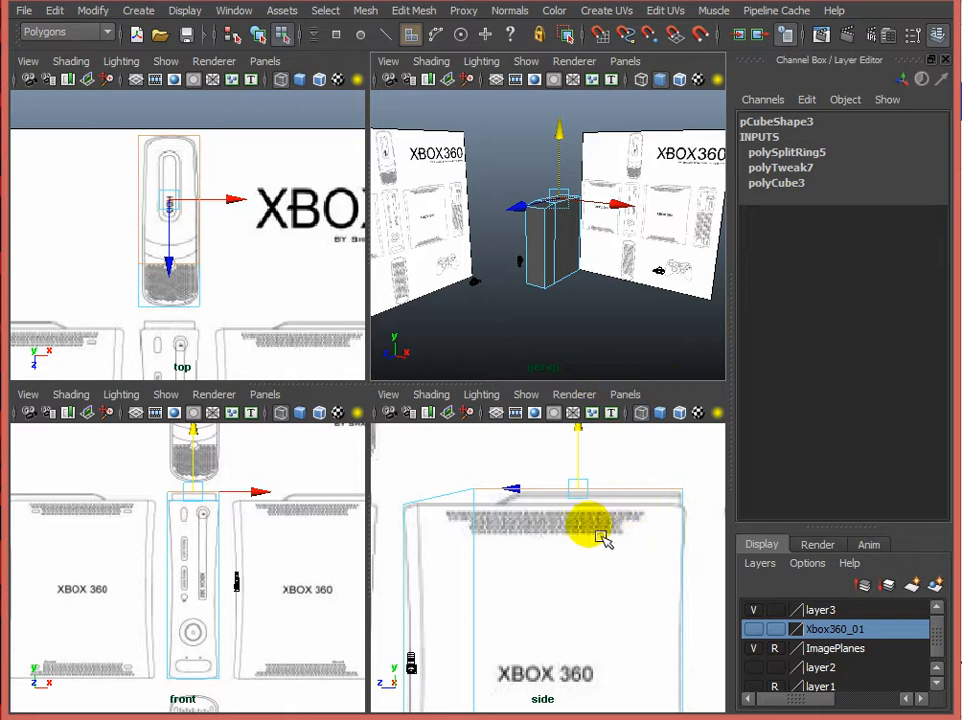
key(ctrl+z)
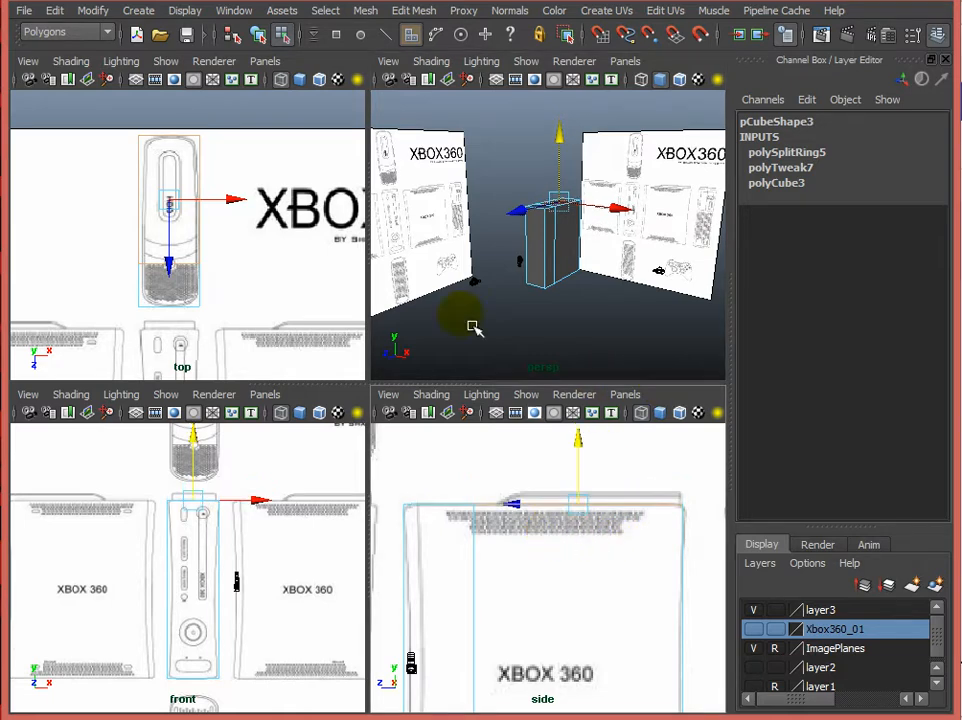
Step: Extrude the selected top face and scale it inward uniformly to 0.95, leaving a narrow border around it
click(427, 13)
click(431, 60)
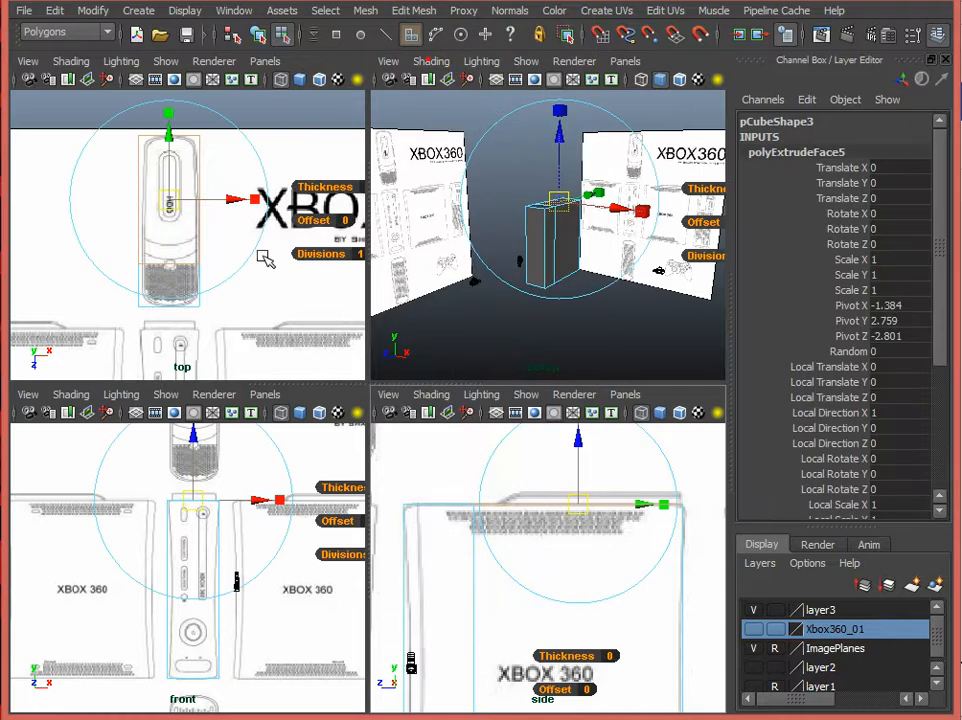
drag(188, 158, 182, 212)
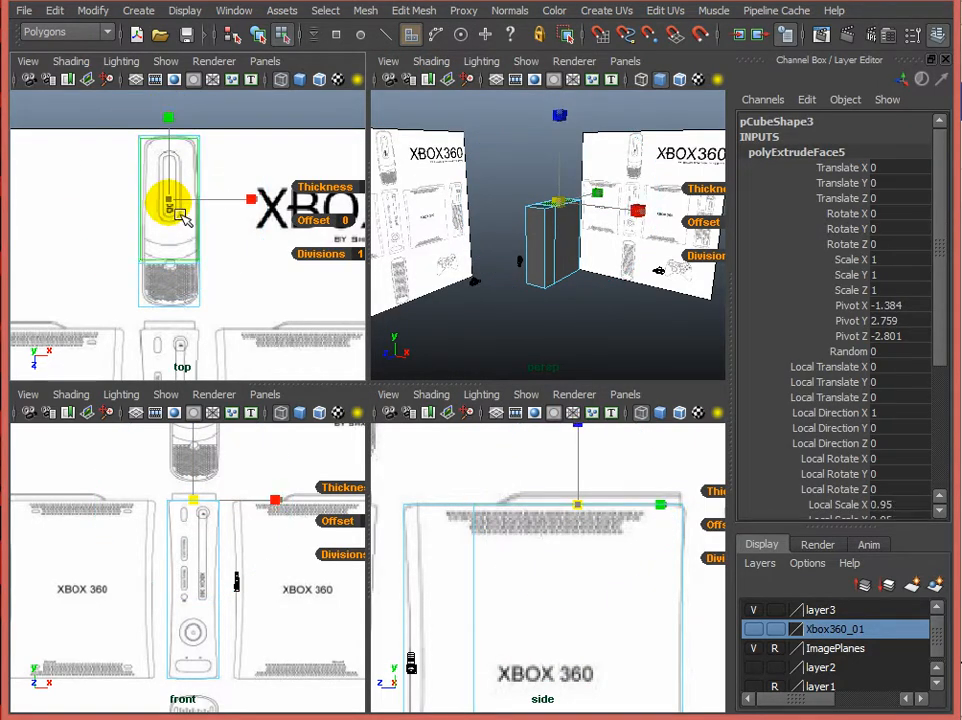
click(163, 216)
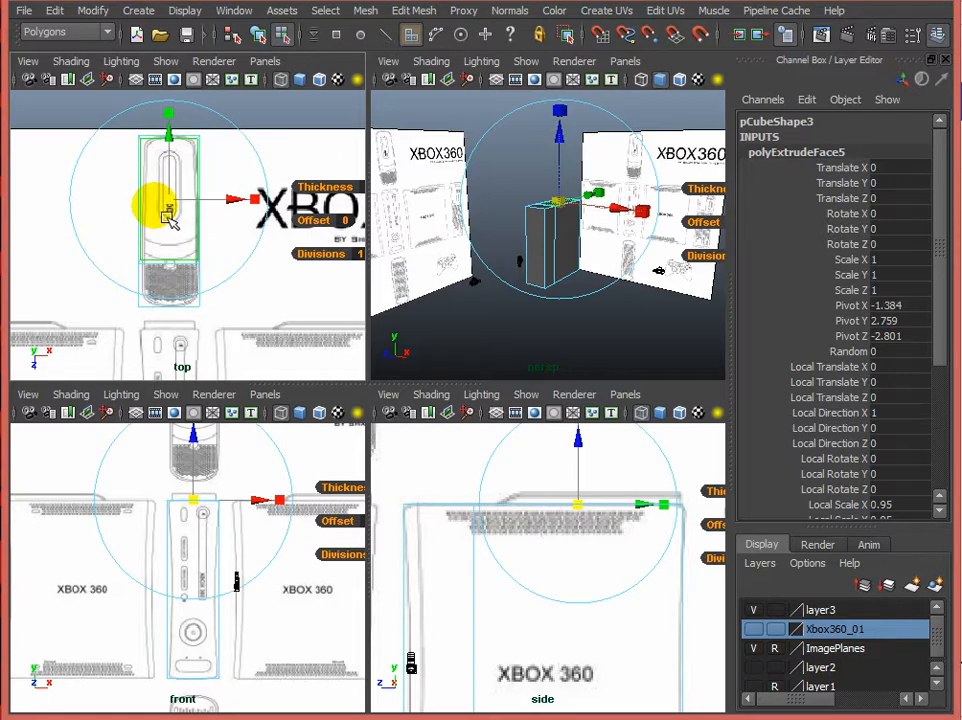
scroll(195, 197, up, 2)
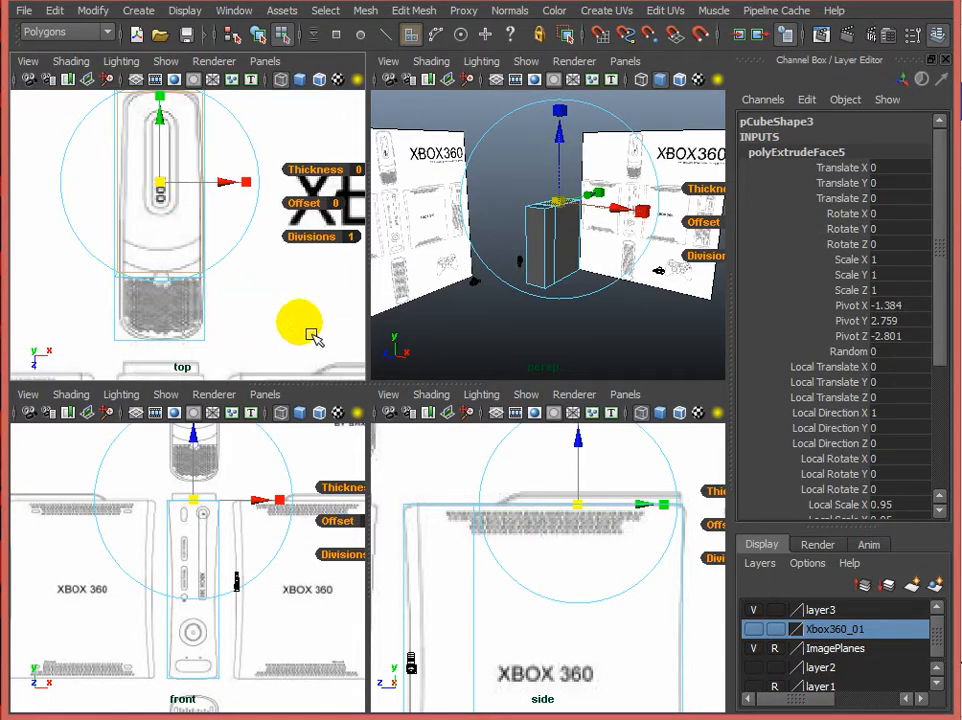
Step: Extrude the inset top face upward by about 0.193 to the height of the hard-drive section in the side blueprint
key(g)
alt+middle_drag(593, 468, 581, 498)
drag(569, 480, 575, 475)
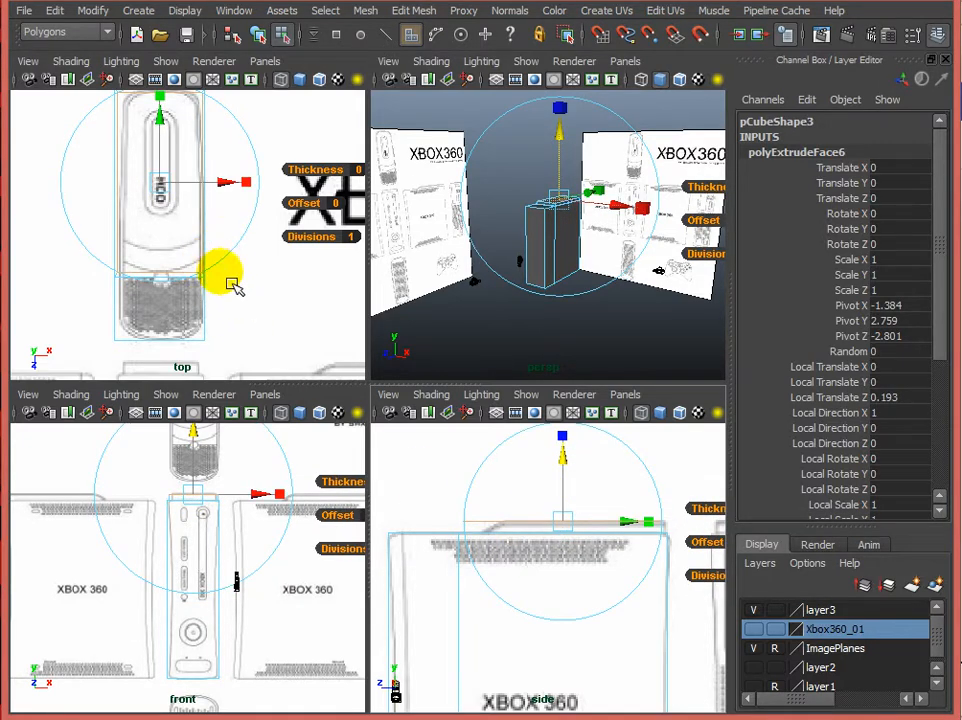
Step: Examine the raised section's width, height and rear edge against the front, side and top blueprints
alt+middle_drag(223, 521, 243, 569)
scroll(236, 546, up, 6)
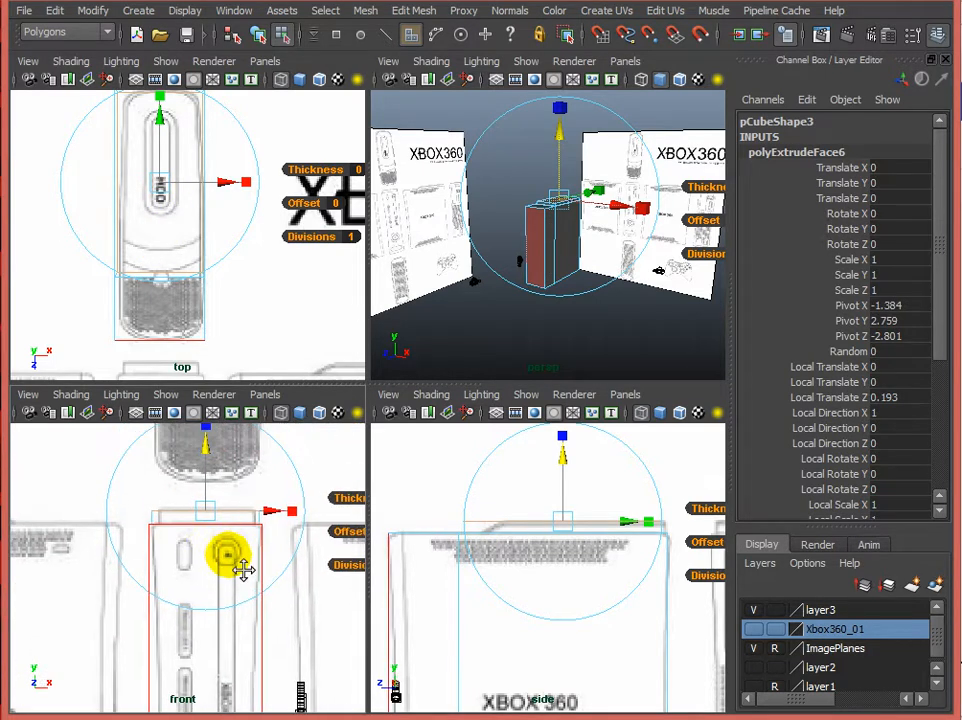
scroll(242, 560, up, 3)
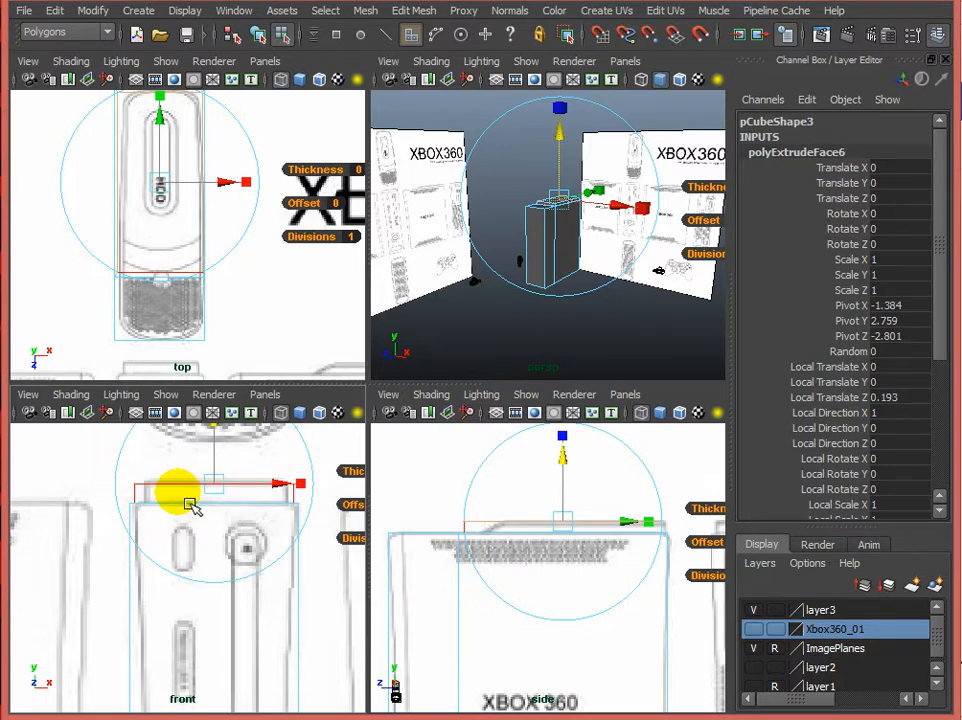
scroll(550, 595, up, 3)
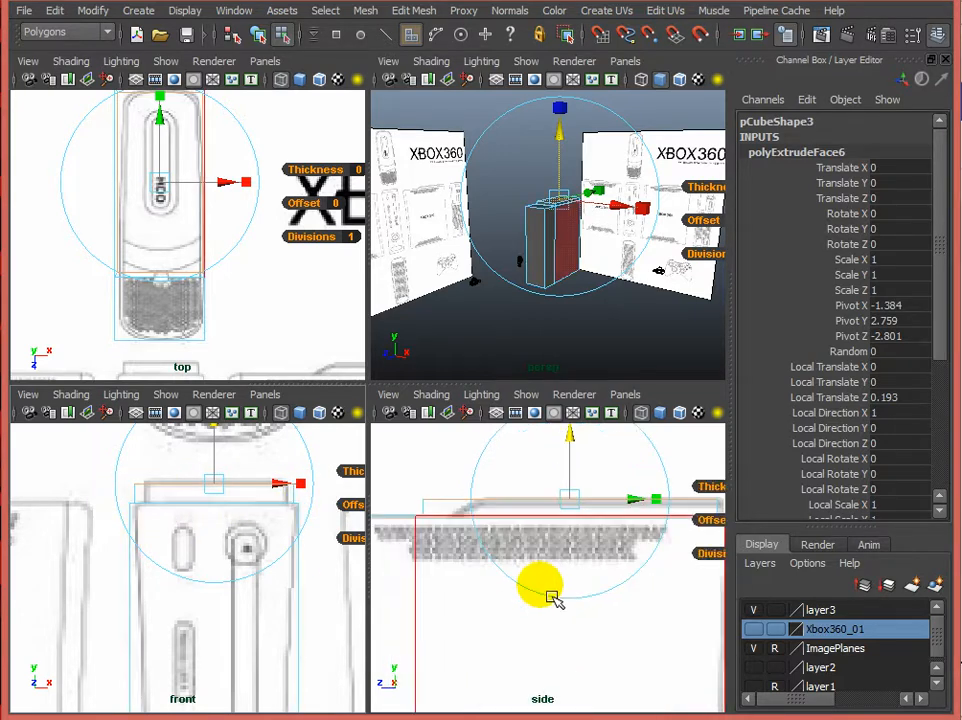
mouse_move(547, 580)
alt+middle_down()
mouse_move(404, 628)
mouse_move(524, 606)
mouse_move(550, 590)
alt+middle_up()
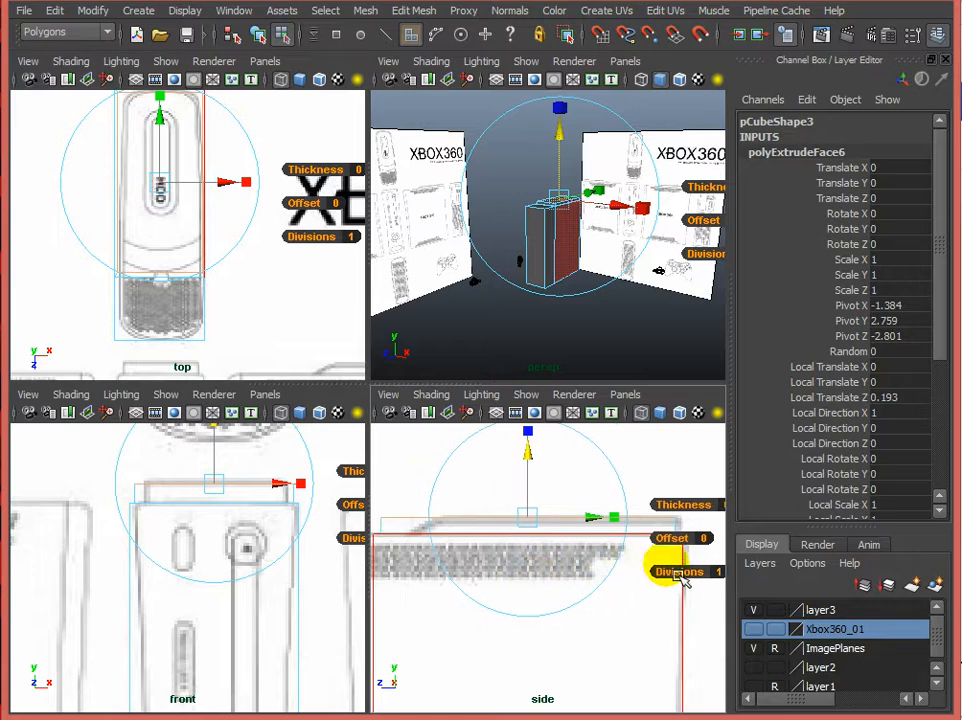
alt+middle_drag(722, 592, 577, 595)
scroll(576, 592, up, 3)
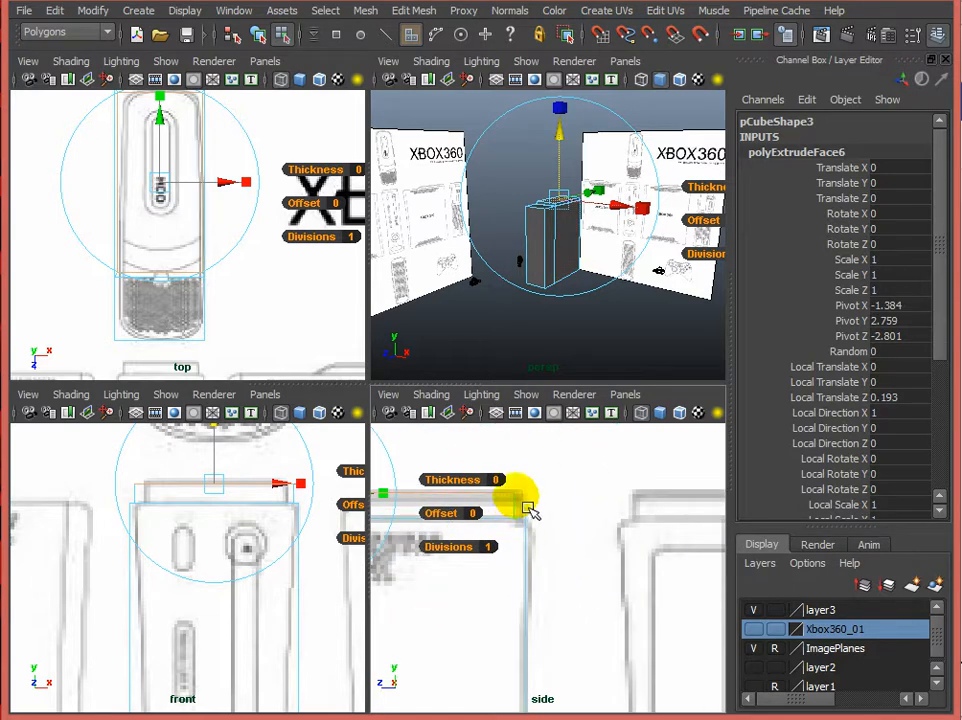
alt+middle_drag(249, 322, 243, 380)
alt+middle_drag(496, 540, 567, 541)
scroll(567, 541, up, 3)
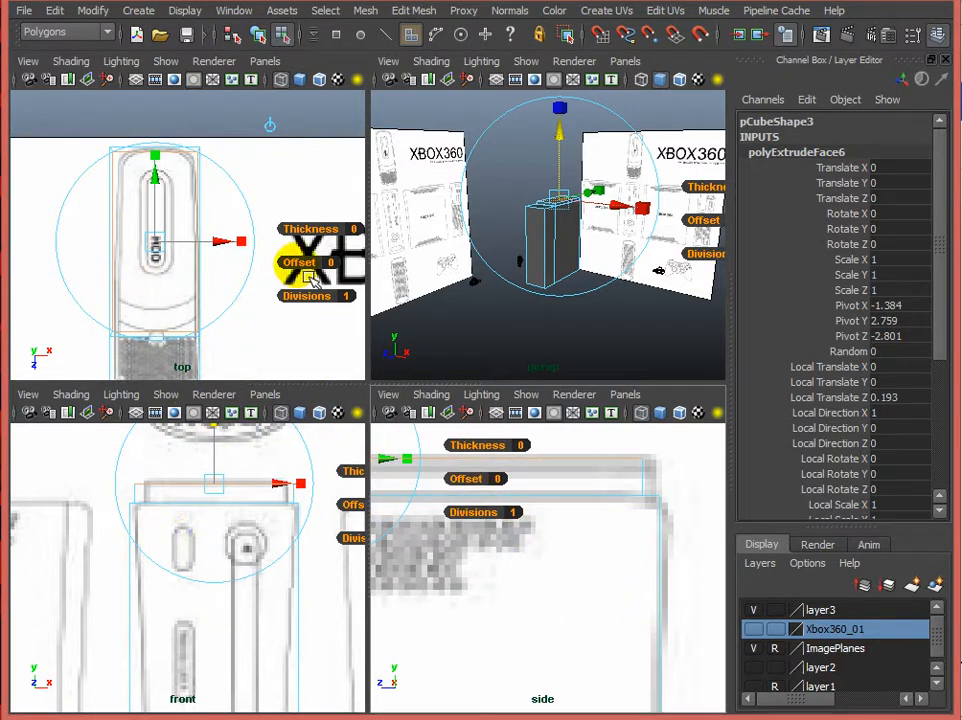
Step: Select the faces of the raised hard-drive section and scale them narrower in X to match the front blueprint
click(536, 329)
scroll(547, 326, up, 4)
alt+drag(576, 251, 563, 298)
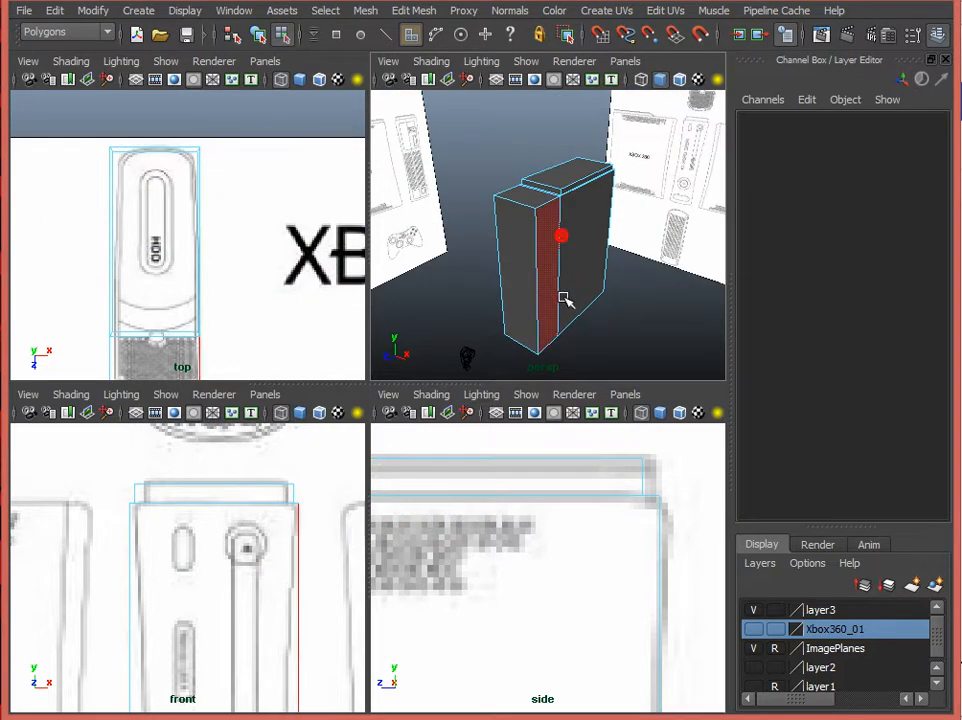
scroll(563, 300, up, 5)
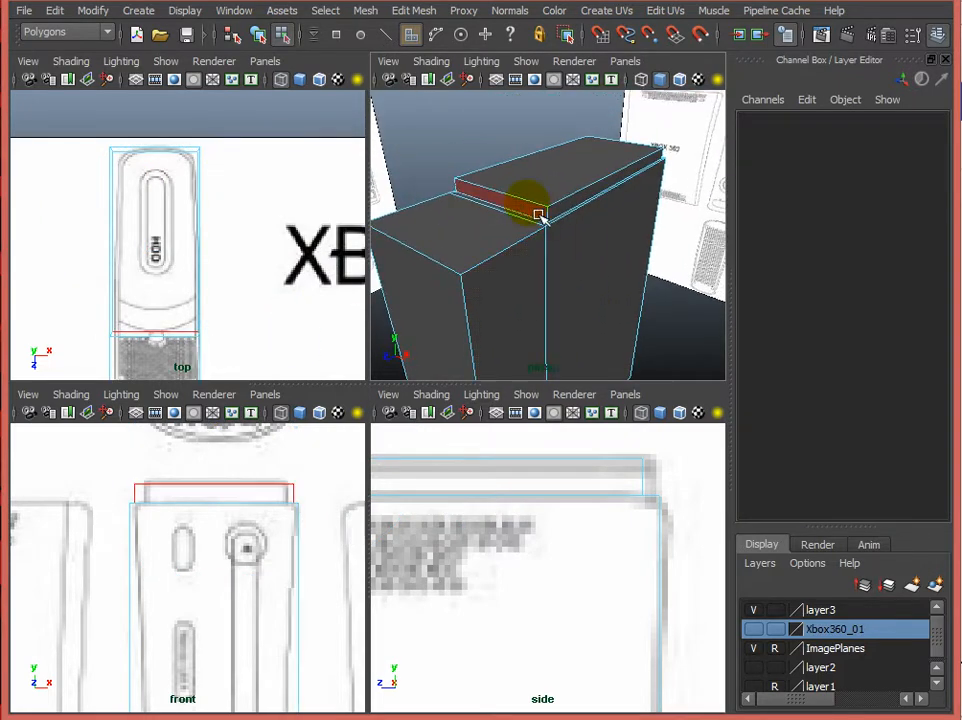
click(537, 218)
alt+drag(576, 221, 575, 283)
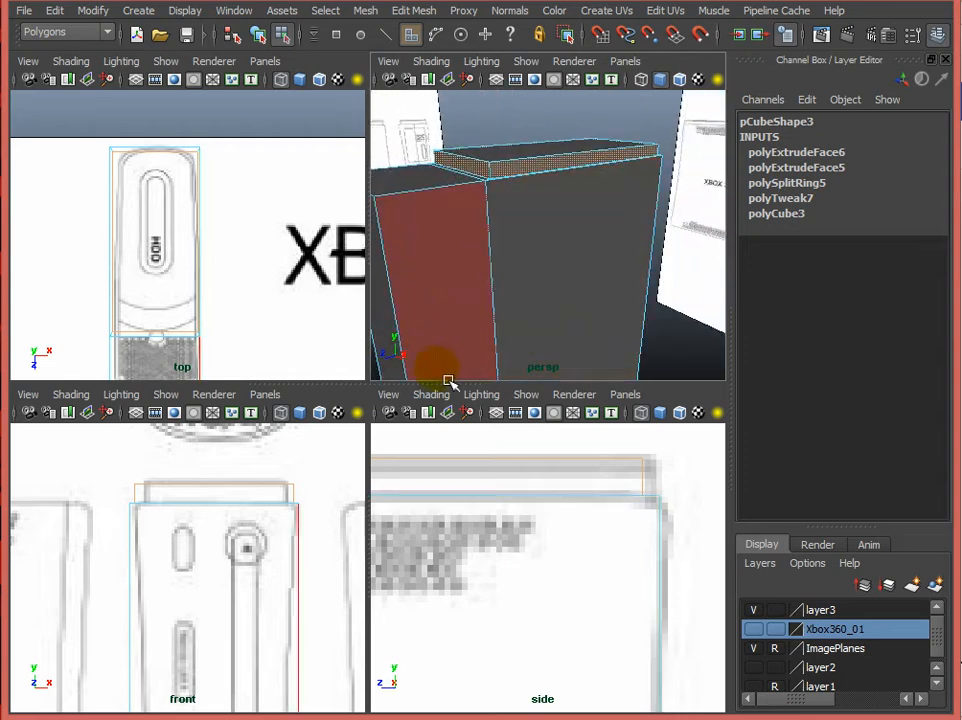
key(w)
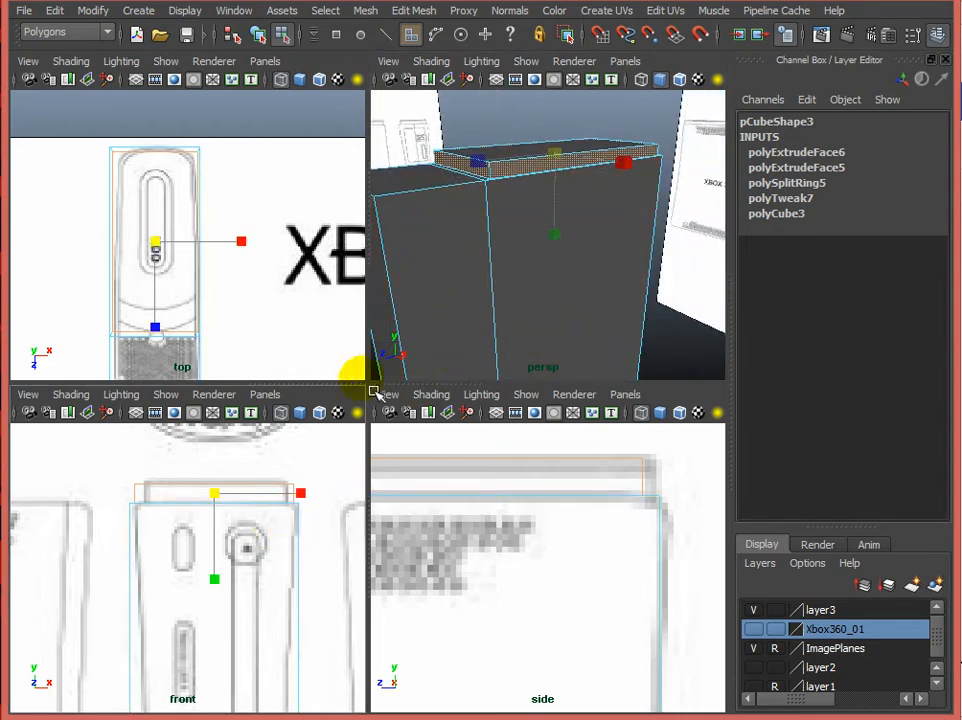
click(301, 494)
drag(313, 507, 307, 509)
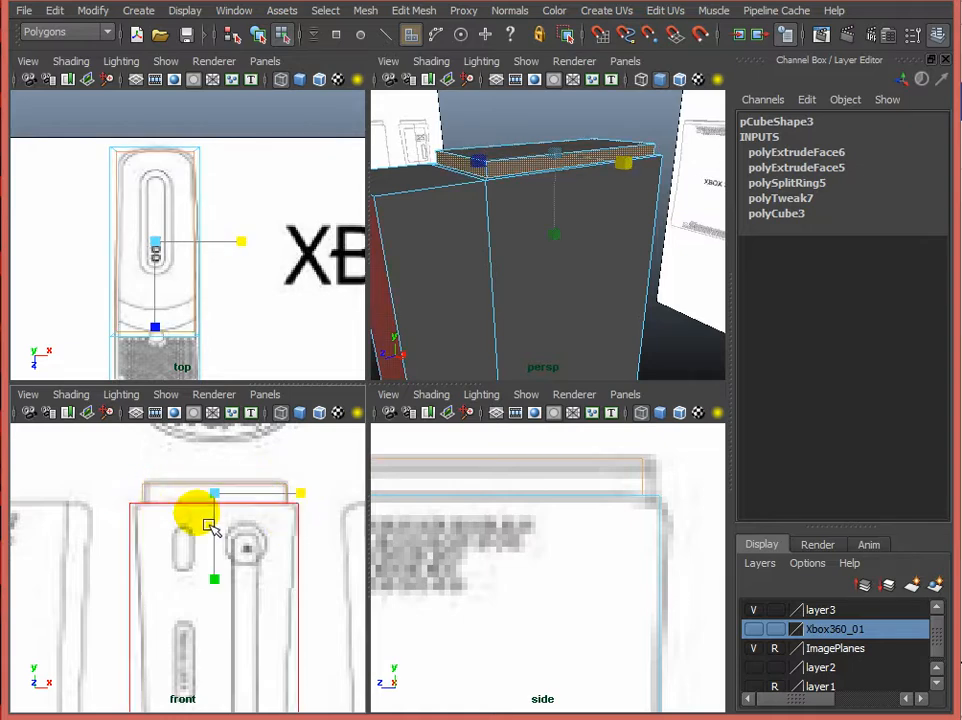
Step: Move the raised section's faces slightly backward along Z to line up its rear edge with the side blueprint
scroll(527, 528, down, 5)
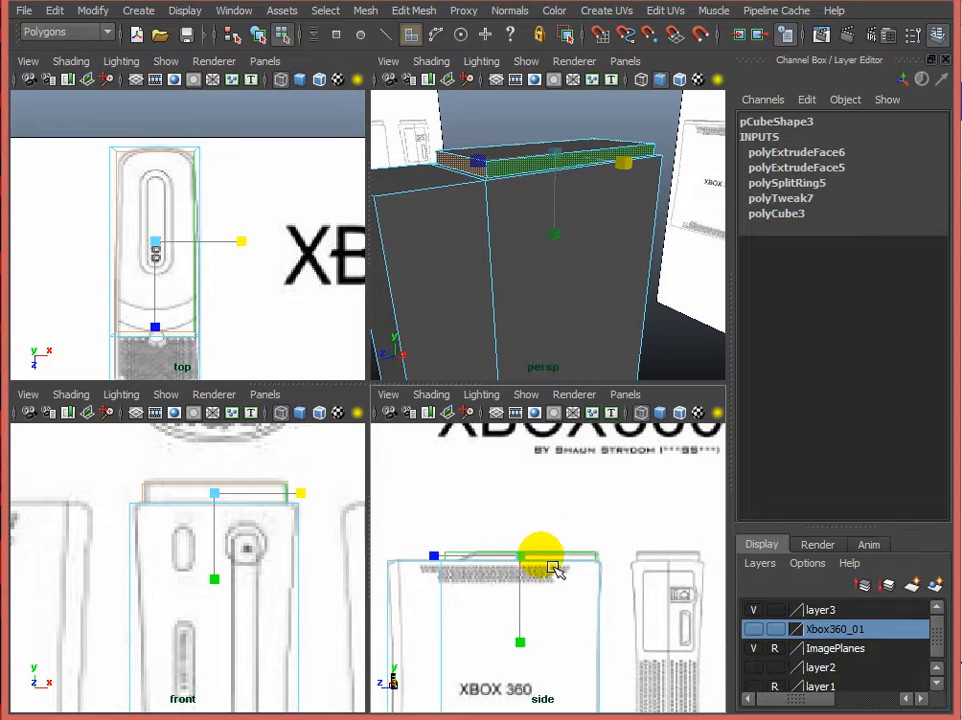
alt+middle_drag(554, 567, 550, 559)
key(w)
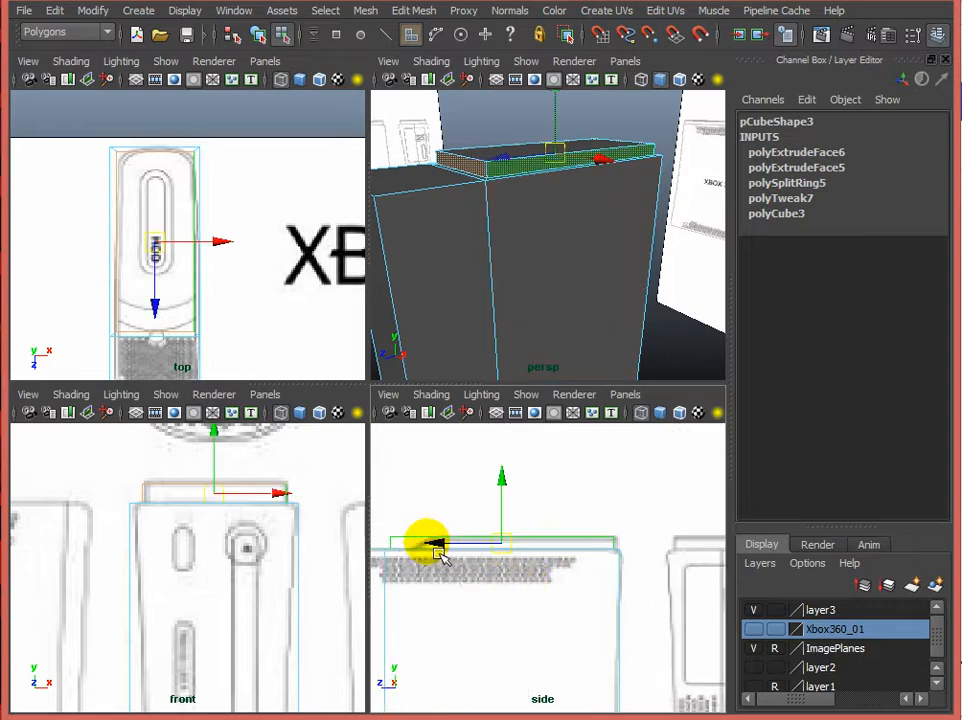
drag(438, 550, 446, 555)
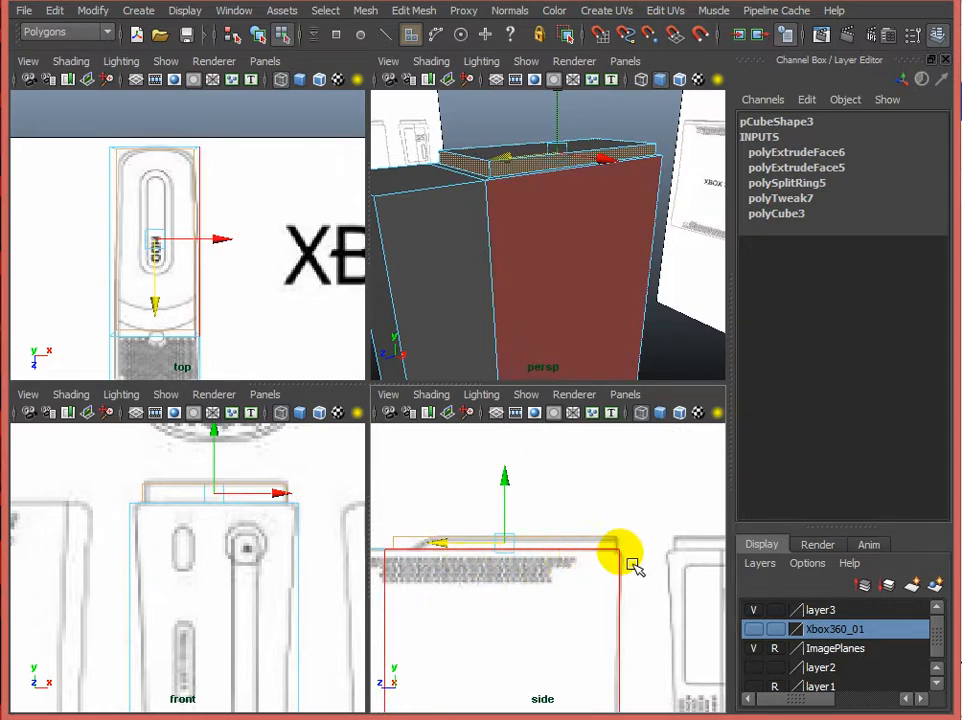
scroll(634, 566, up, 5)
alt+middle_drag(652, 567, 536, 606)
scroll(600, 597, up, 3)
drag(607, 597, 601, 534)
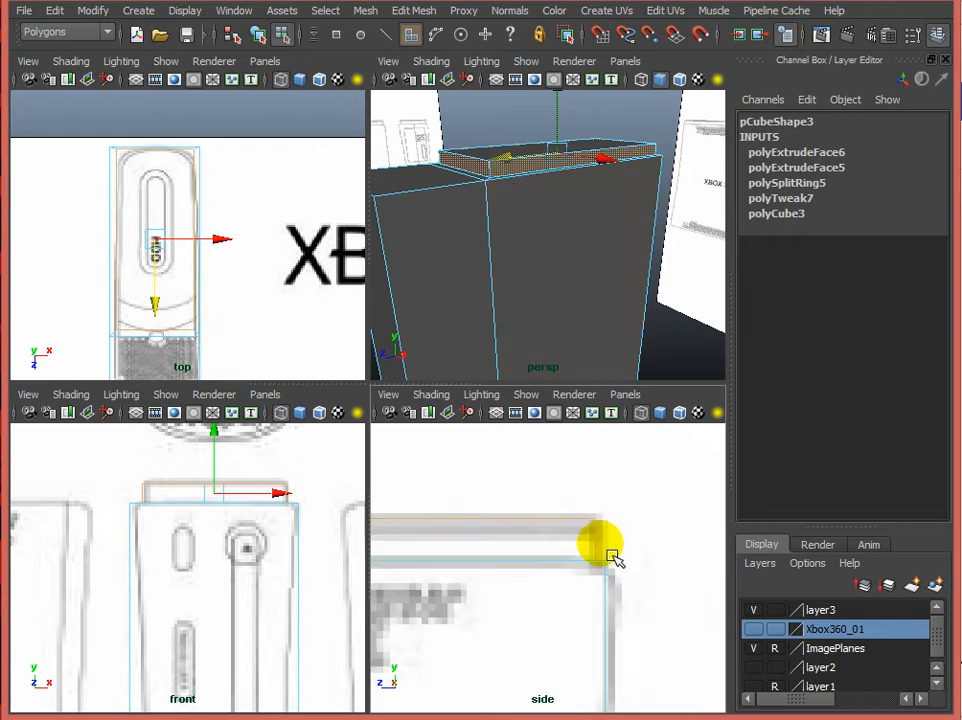
alt+middle_drag(486, 587, 528, 589)
Step: Move the raised section's front upper and lower vertices backward to form the sloped front edge in the side blueprint
key(space)
scroll(369, 462, down, 5)
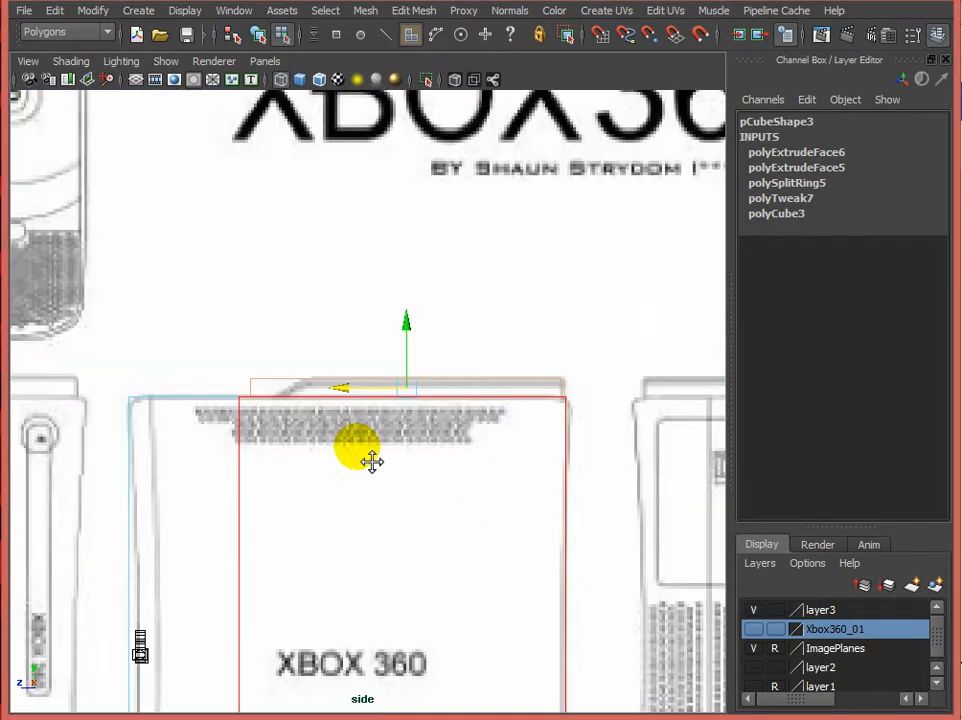
scroll(369, 500, up, 1)
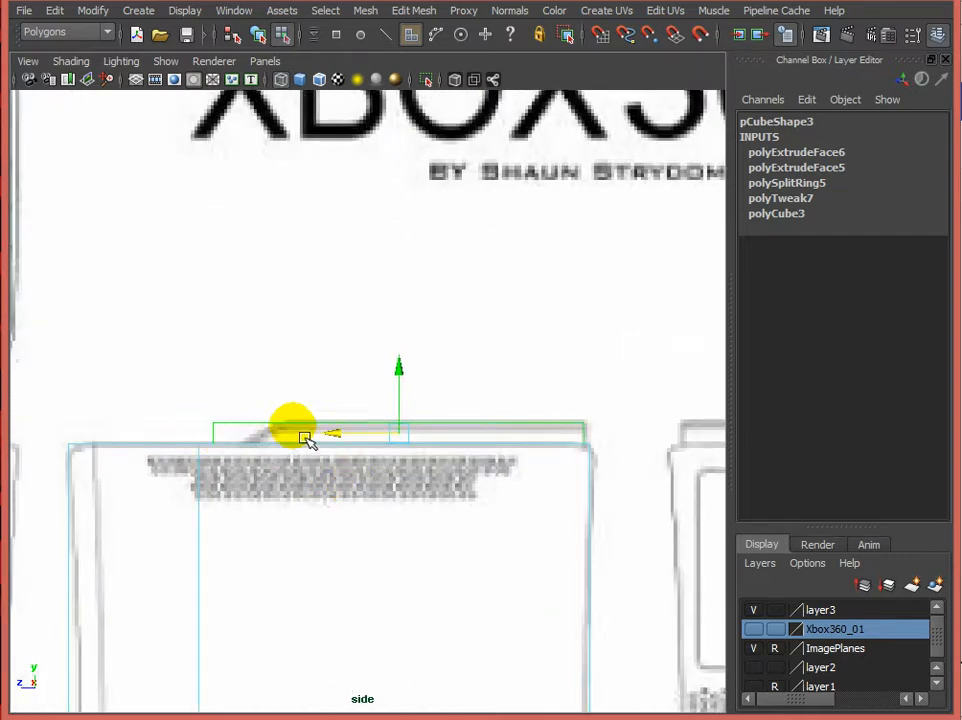
key(F9)
drag(216, 438, 209, 430)
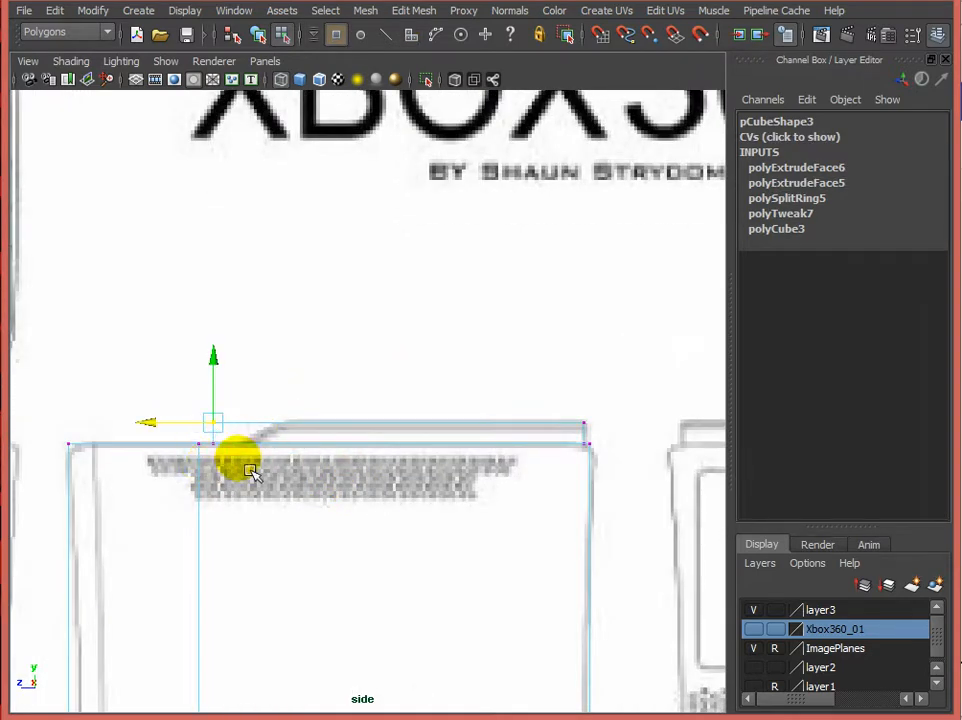
drag(150, 424, 209, 429)
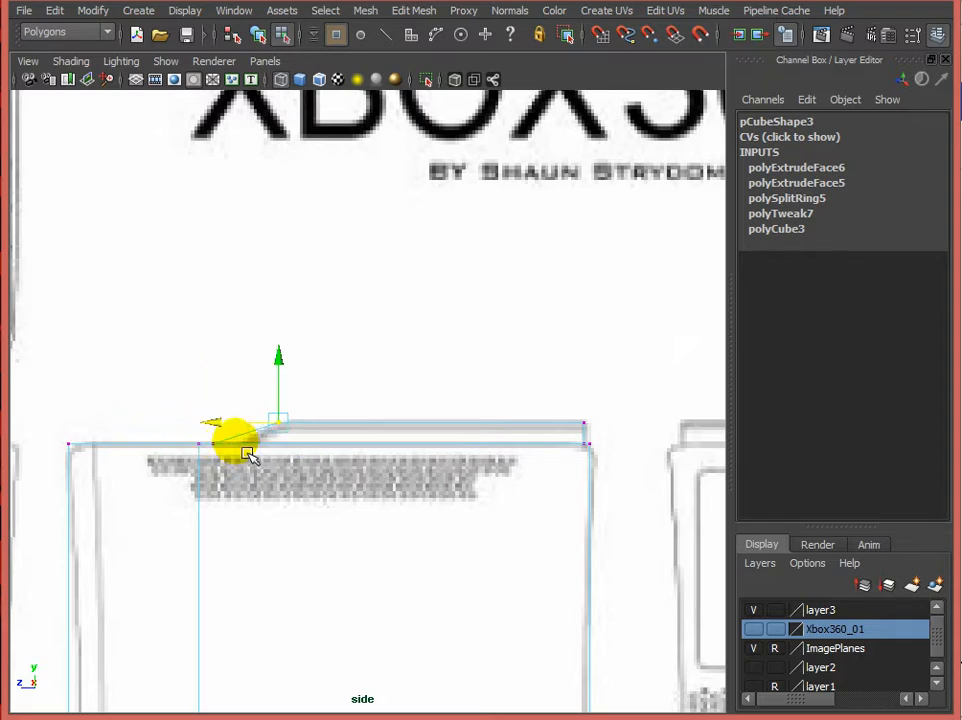
drag(224, 478, 213, 481)
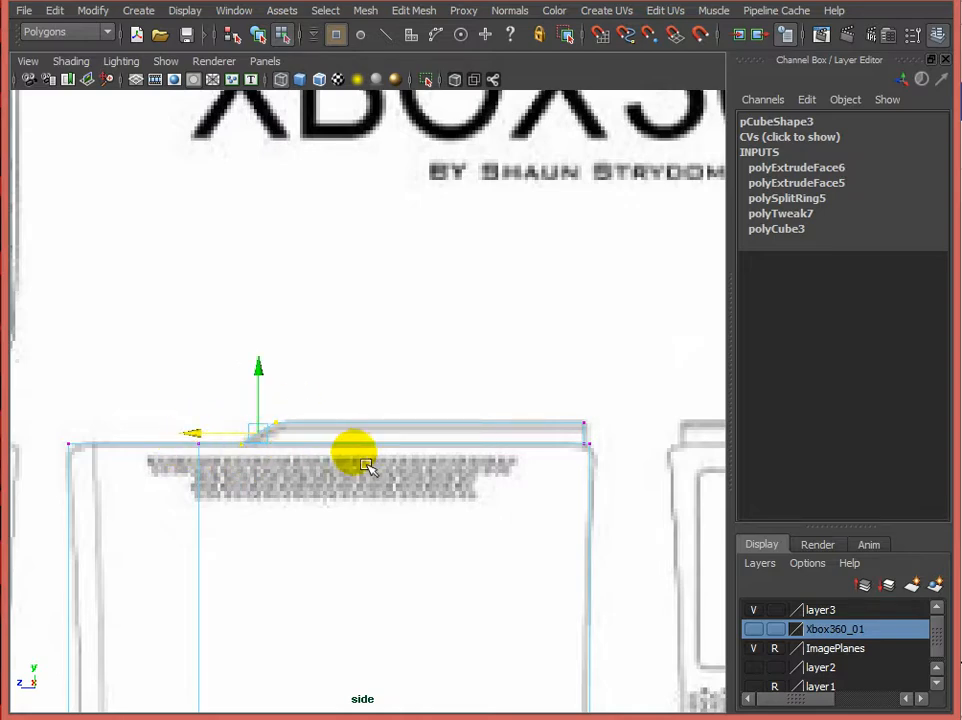
Step: Return to the four-view layout, switch the console to object mode and clear the selection
key(space)
alt+drag(530, 298, 607, 318)
key(F8)
click(485, 178)
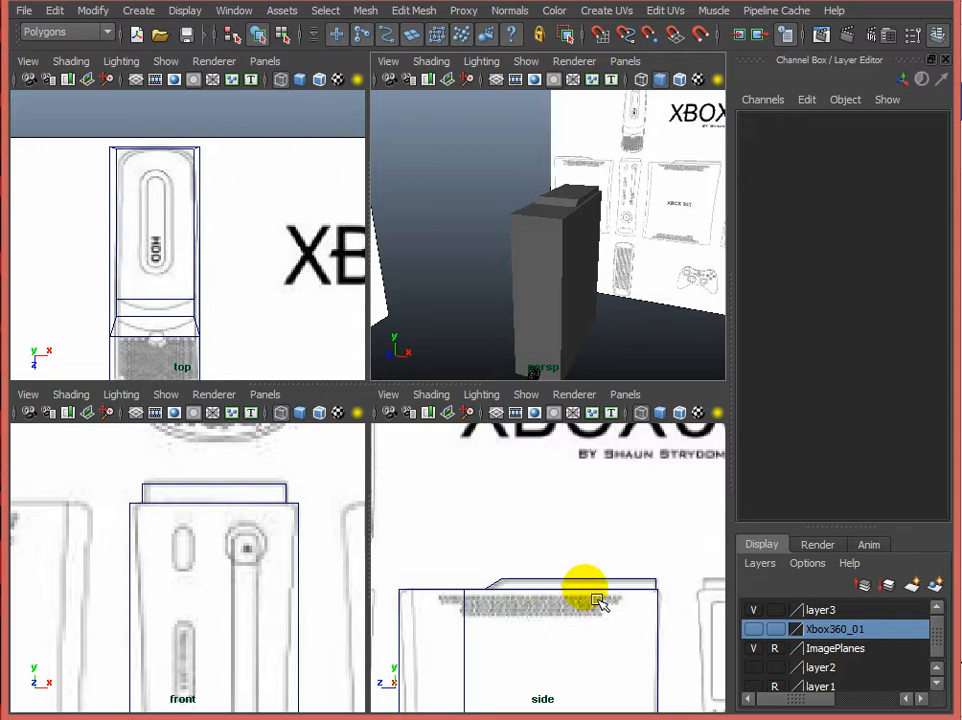
Step: Inspect the raised hard-drive section in perspective and compare the whole console with the top and front blueprints
scroll(146, 301, down, 5)
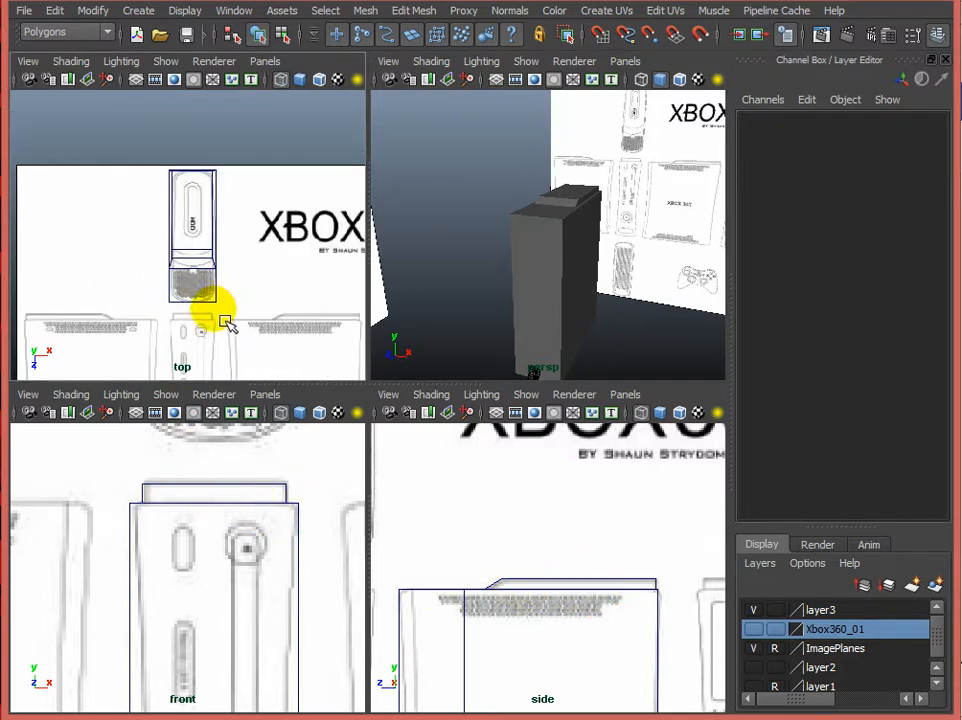
alt+drag(420, 320, 520, 318)
click(520, 318)
scroll(548, 315, up, 5)
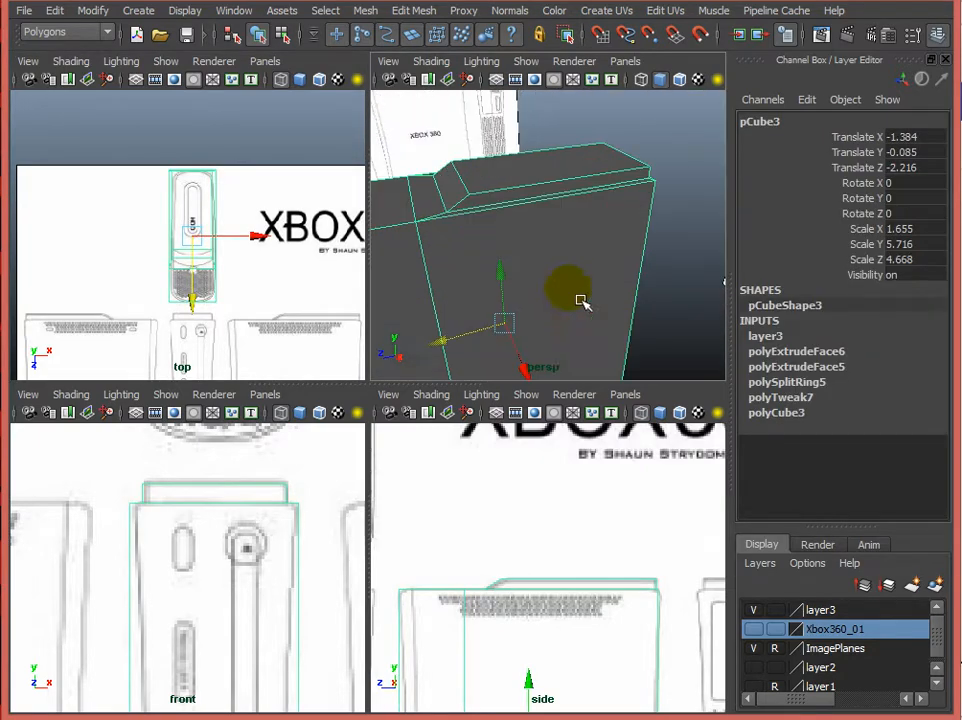
click(681, 208)
click(494, 175)
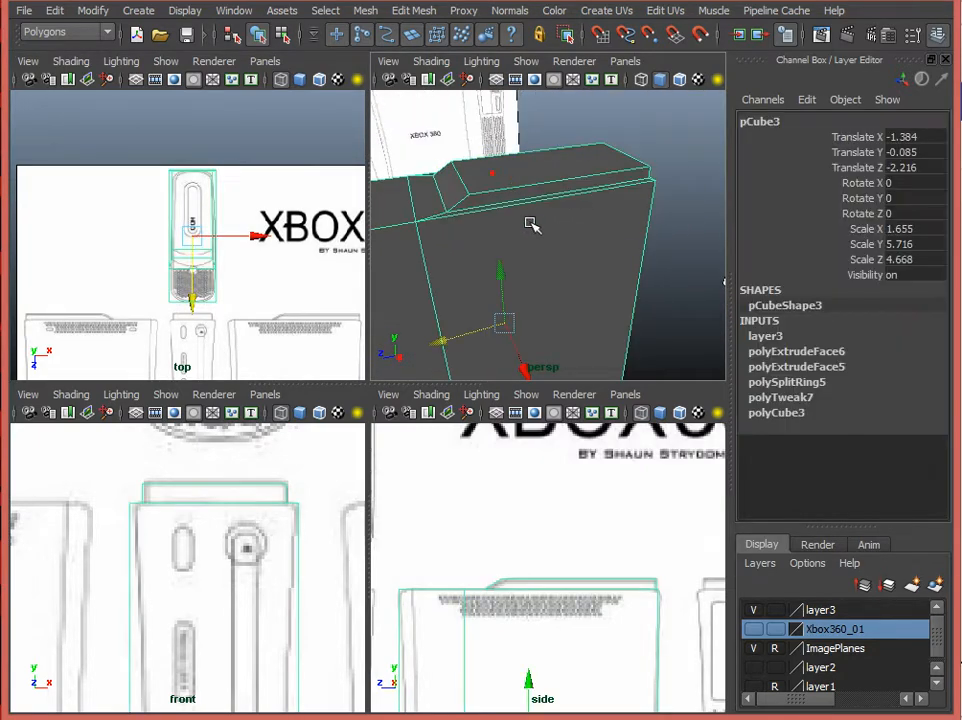
scroll(509, 326, down, 5)
click(455, 333)
alt+drag(449, 337, 429, 311)
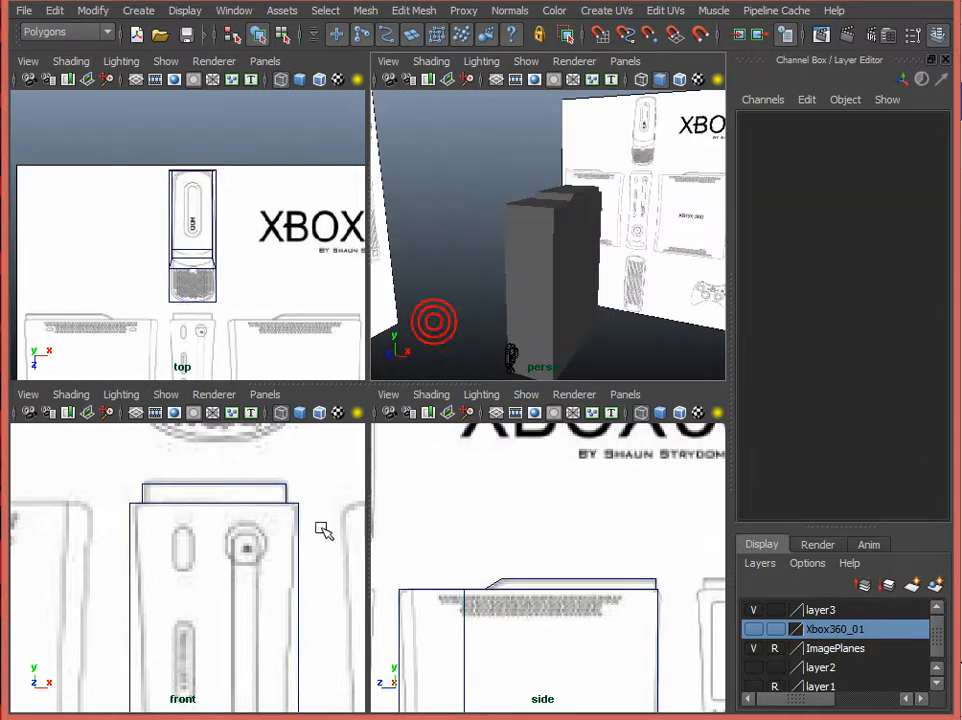
alt+middle_drag(140, 550, 180, 490)
scroll(205, 540, down, 3)
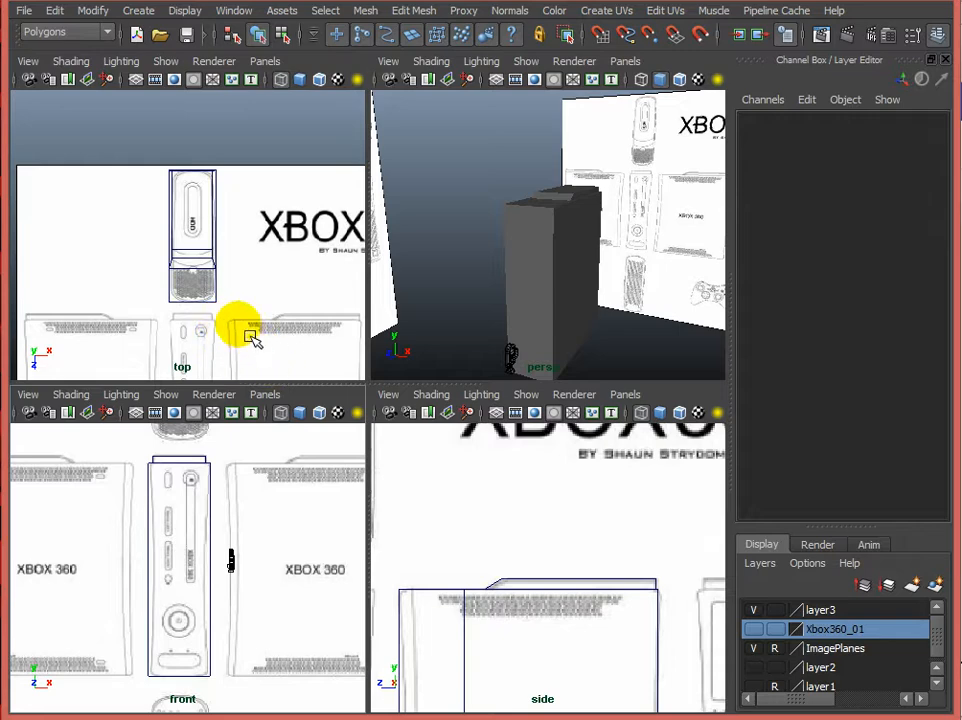
Step: Examine how the console's outline fits the side, front and top blueprints, especially at the rounded corners seen from above
scroll(500, 460, down, 4)
alt+middle_drag(552, 602, 514, 572)
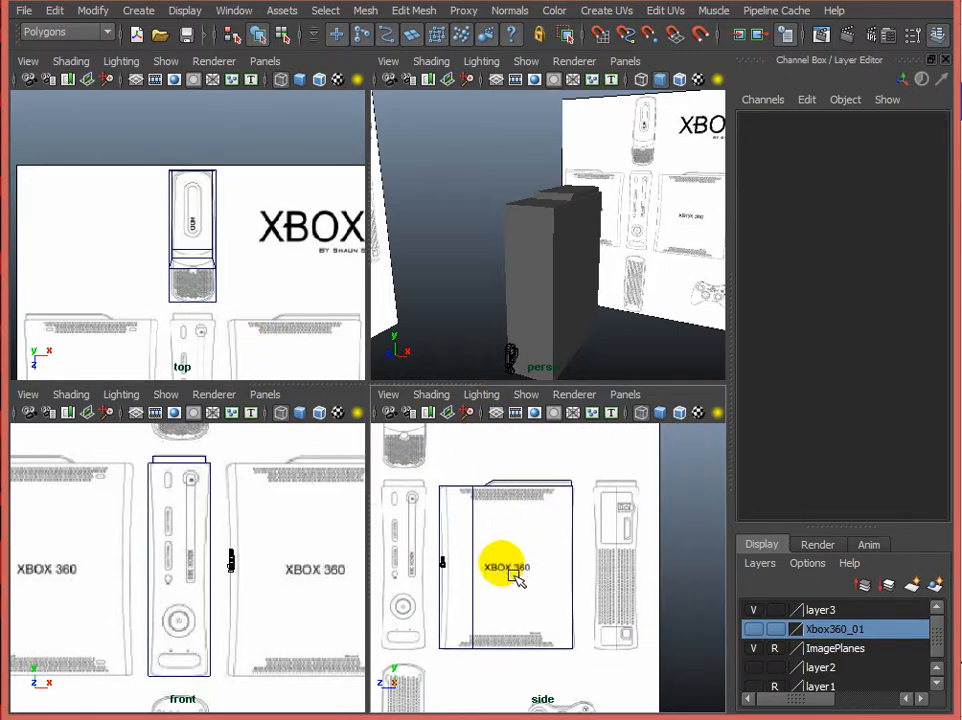
scroll(214, 565, up, 3)
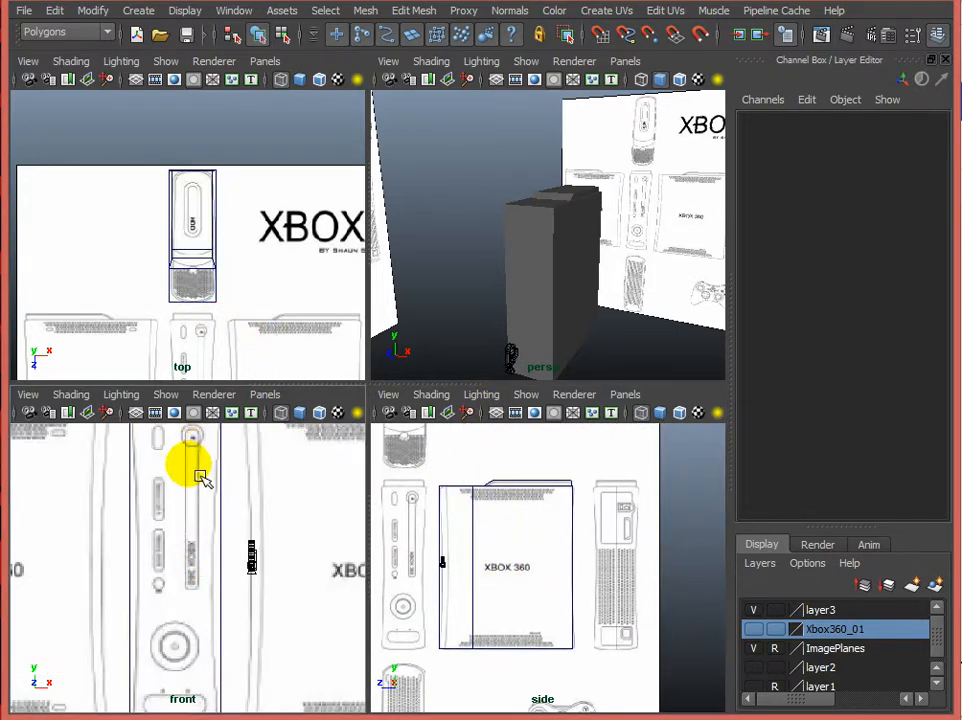
scroll(217, 556, down, 3)
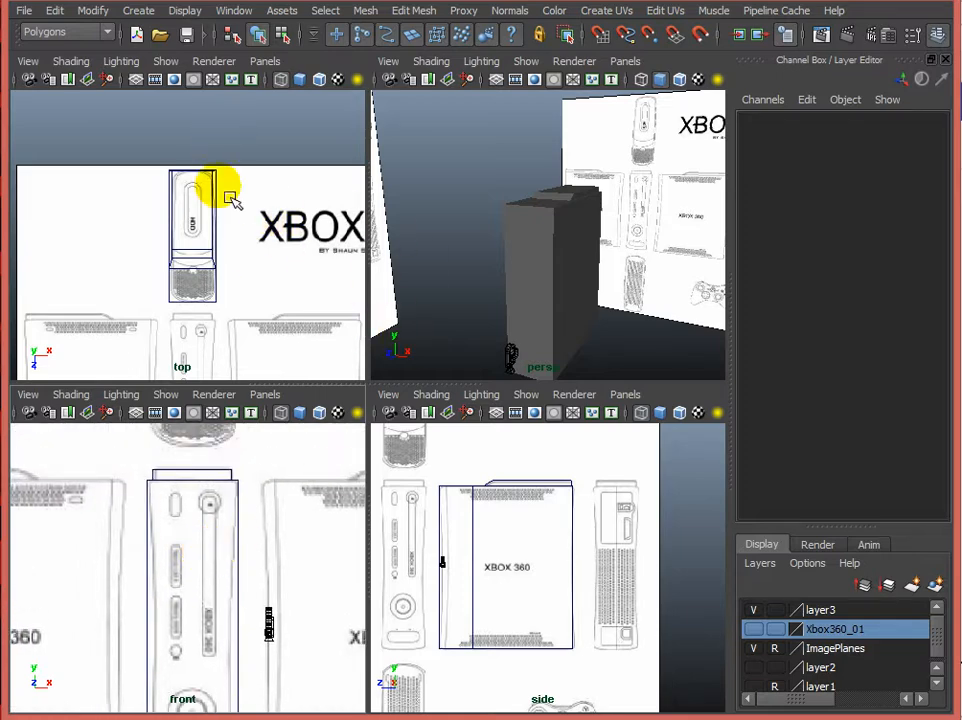
scroll(215, 275, up, 3)
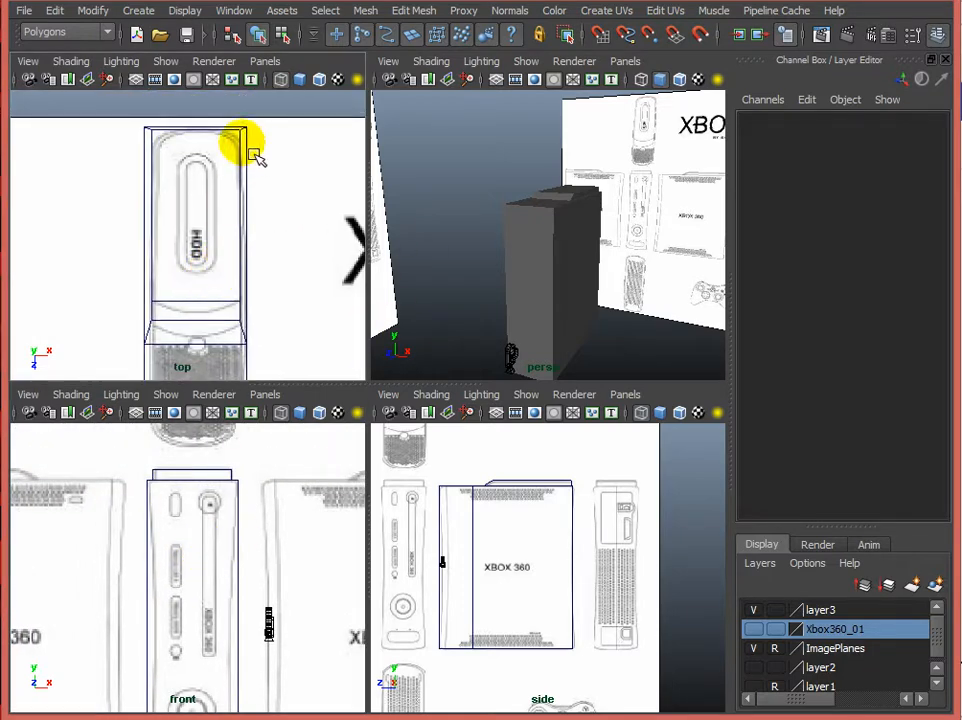
alt+middle_drag(294, 250, 291, 180)
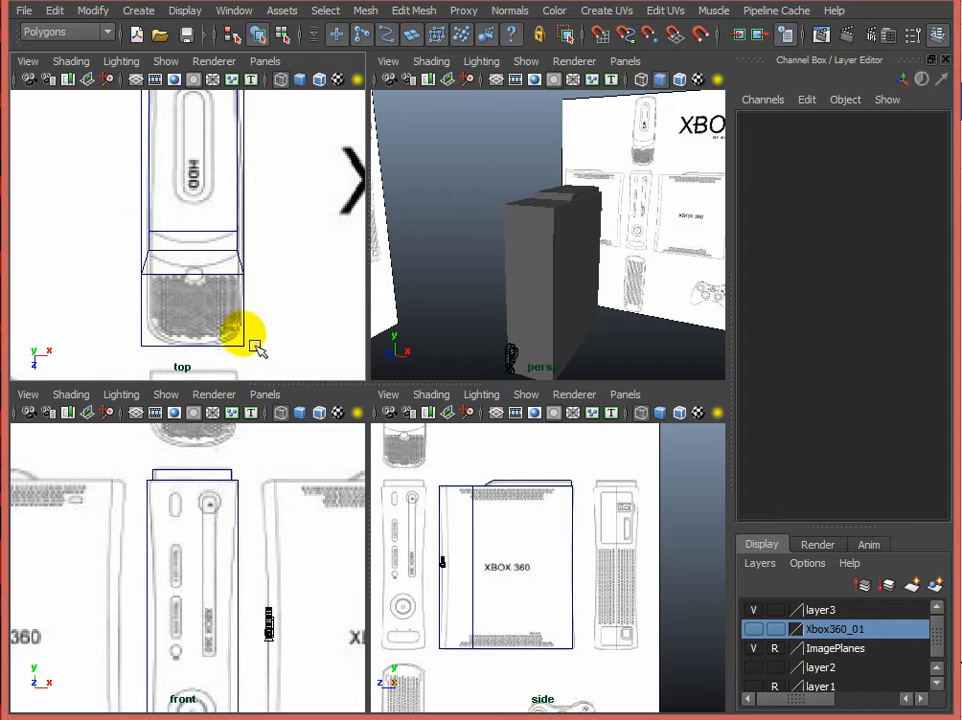
key(space)
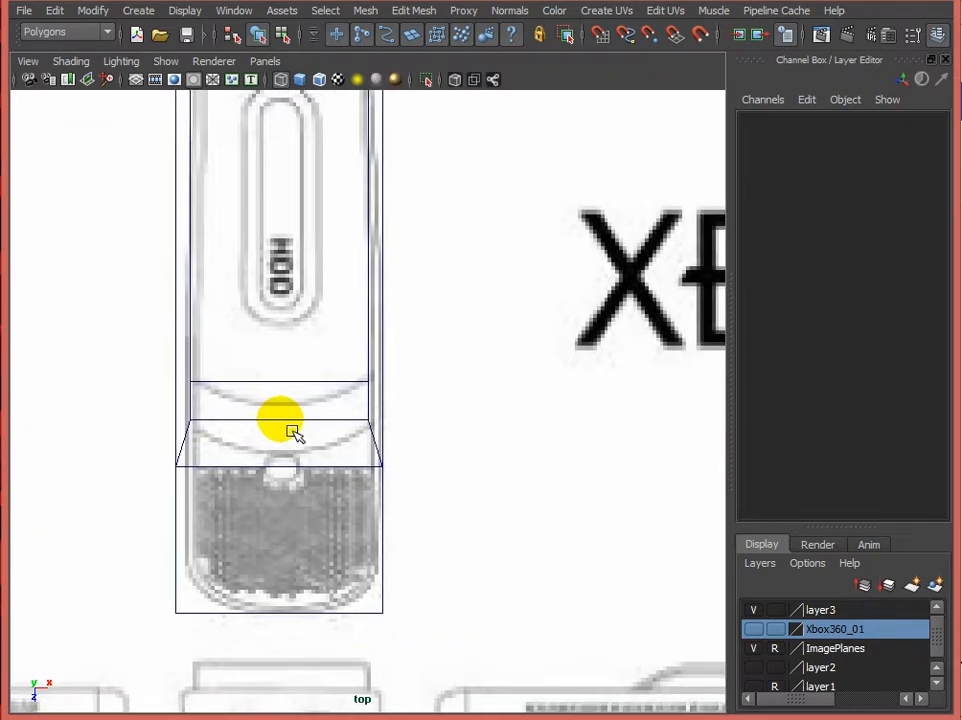
scroll(292, 429, down, 3)
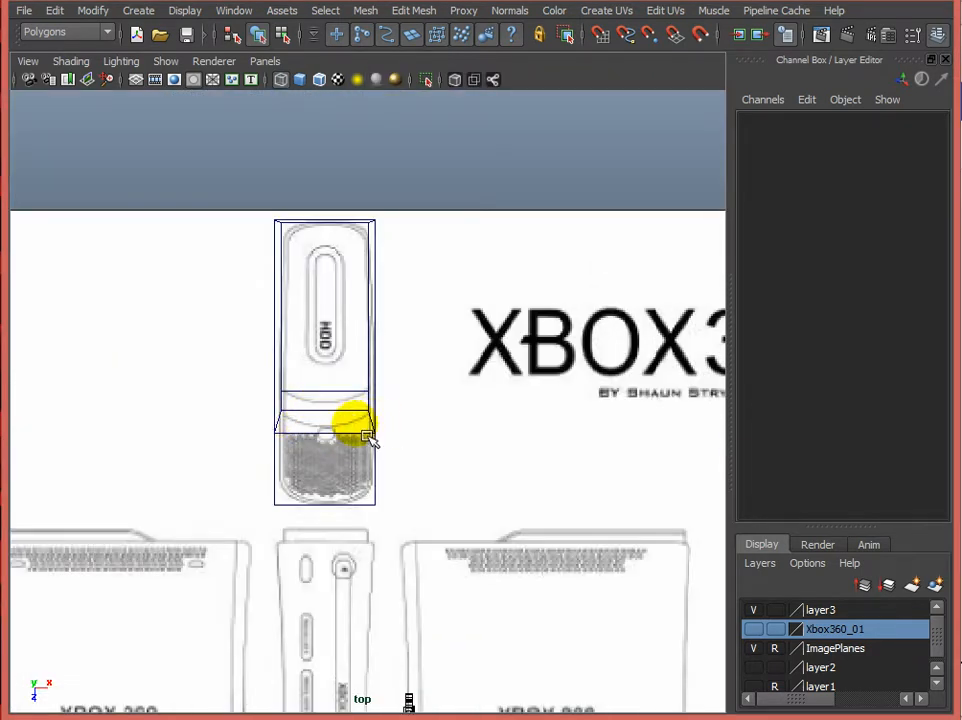
Step: Insert 4 evenly spaced lengthwise edge loops across the console's width with the Insert Edge Loop Tool set to multiple edge loops
click(426, 14)
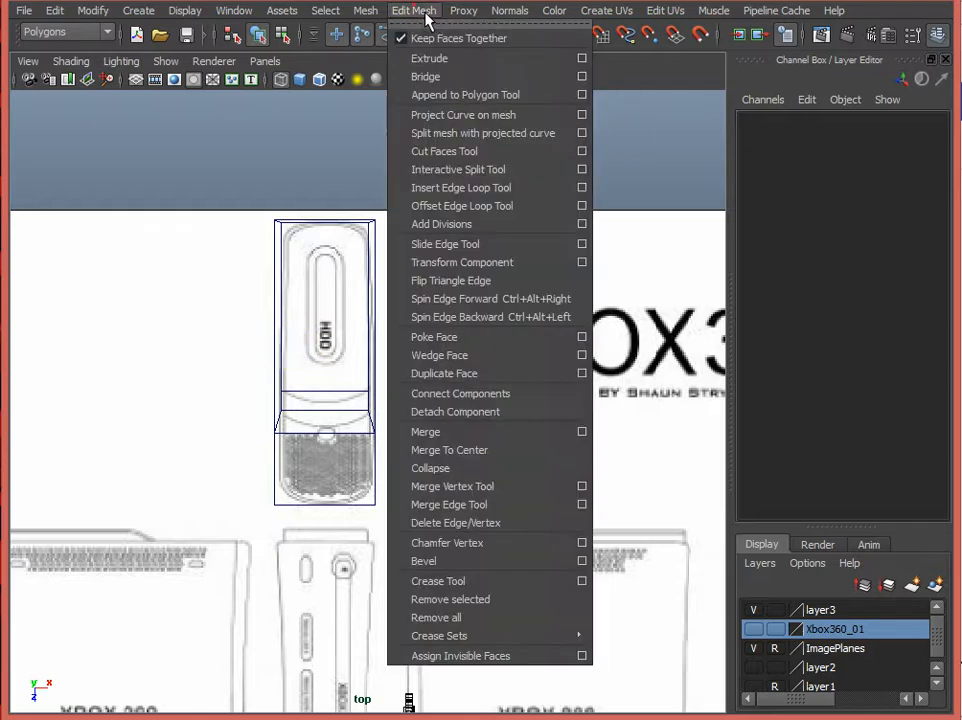
click(584, 188)
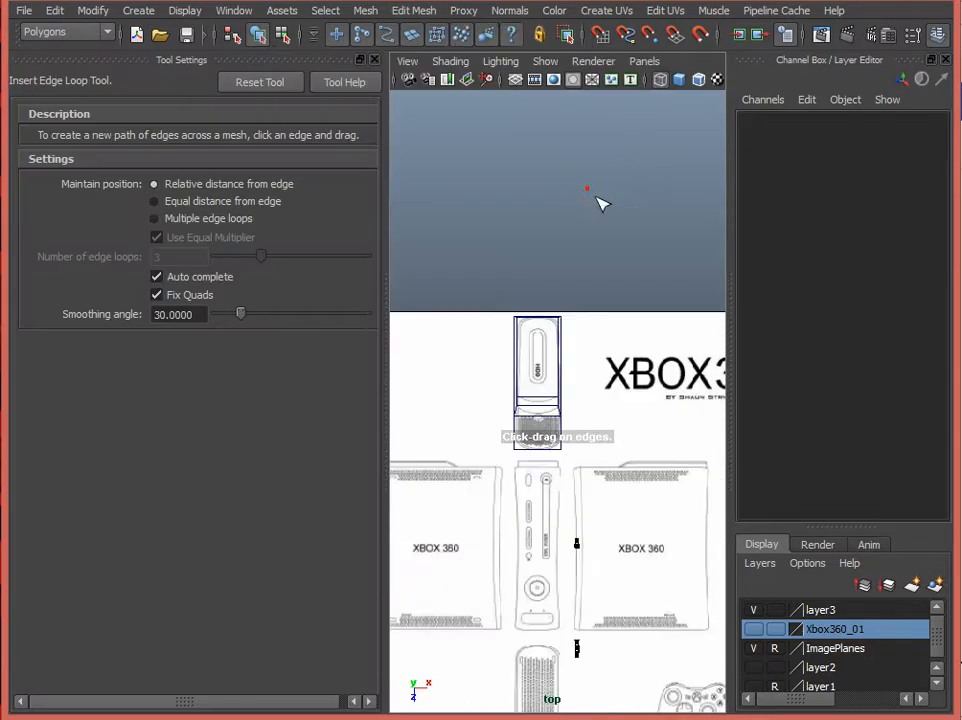
click(155, 218)
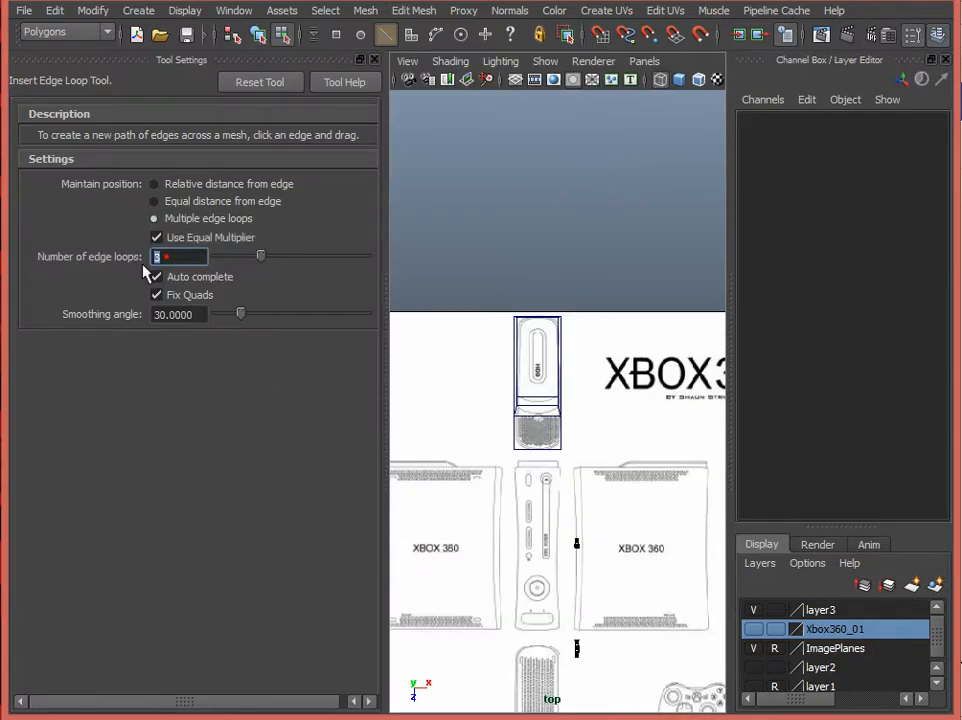
scroll(588, 455, up, 2)
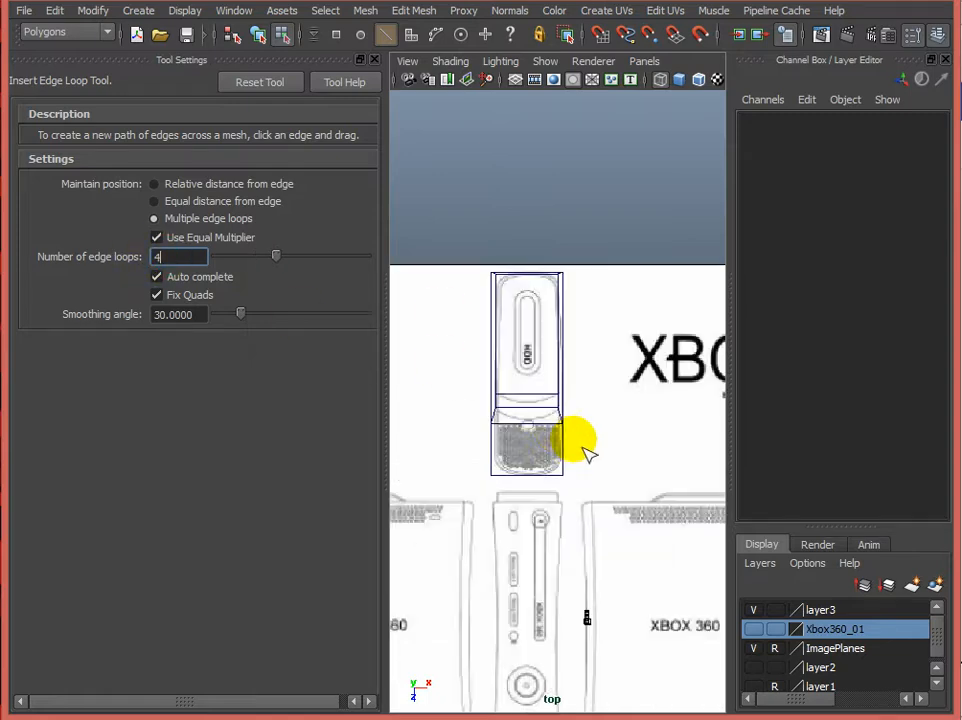
scroll(548, 440, up, 2)
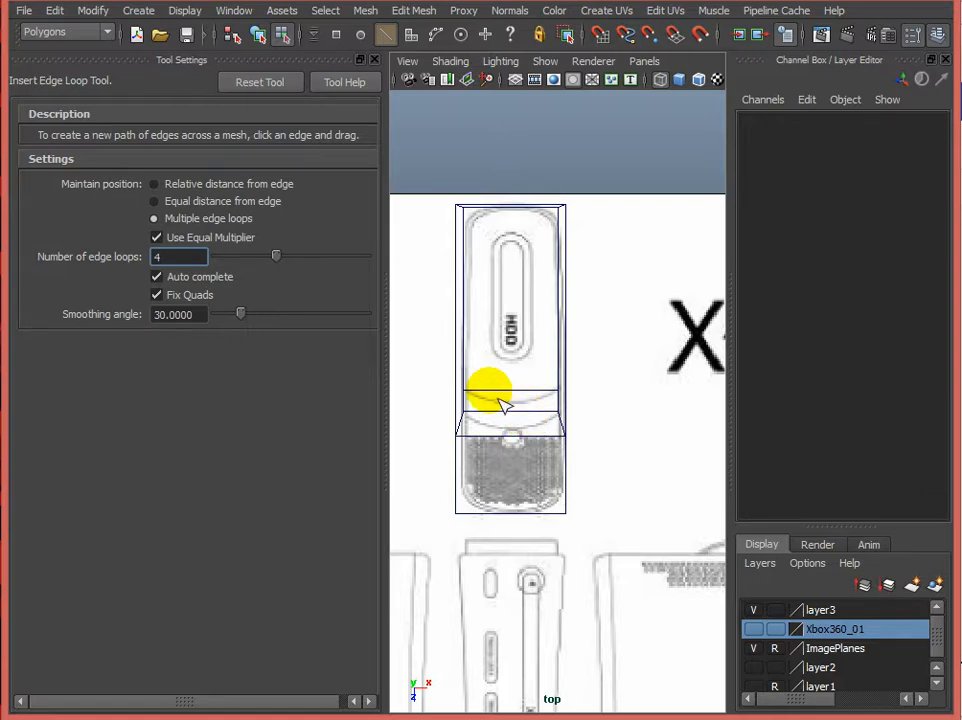
click(500, 400)
drag(491, 392, 497, 409)
key(w)
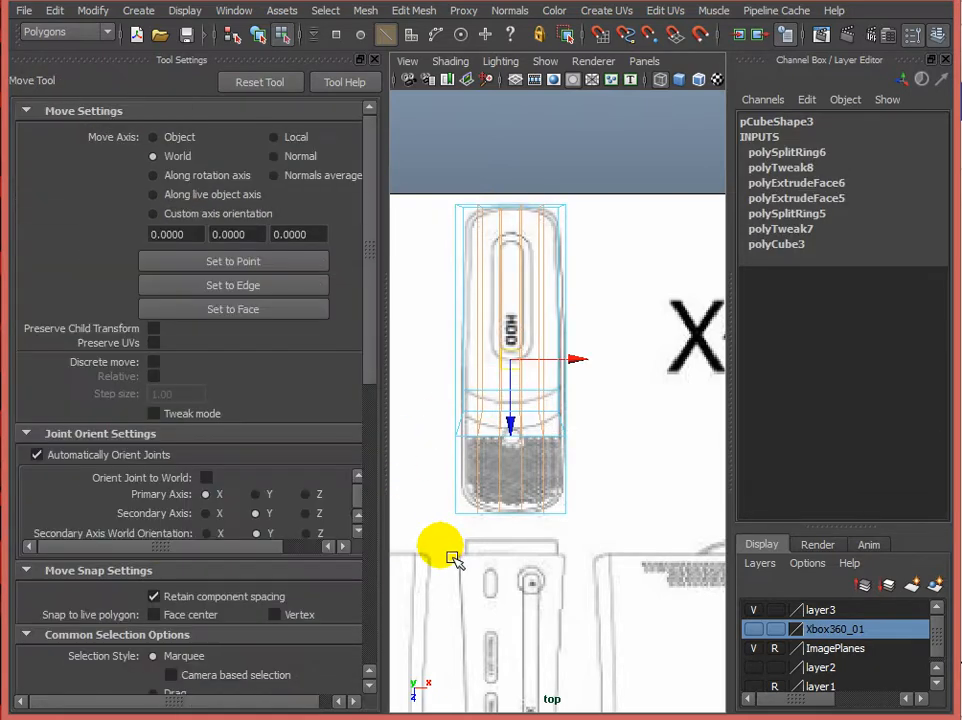
click(434, 332)
alt+right_drag(434, 332, 529, 349)
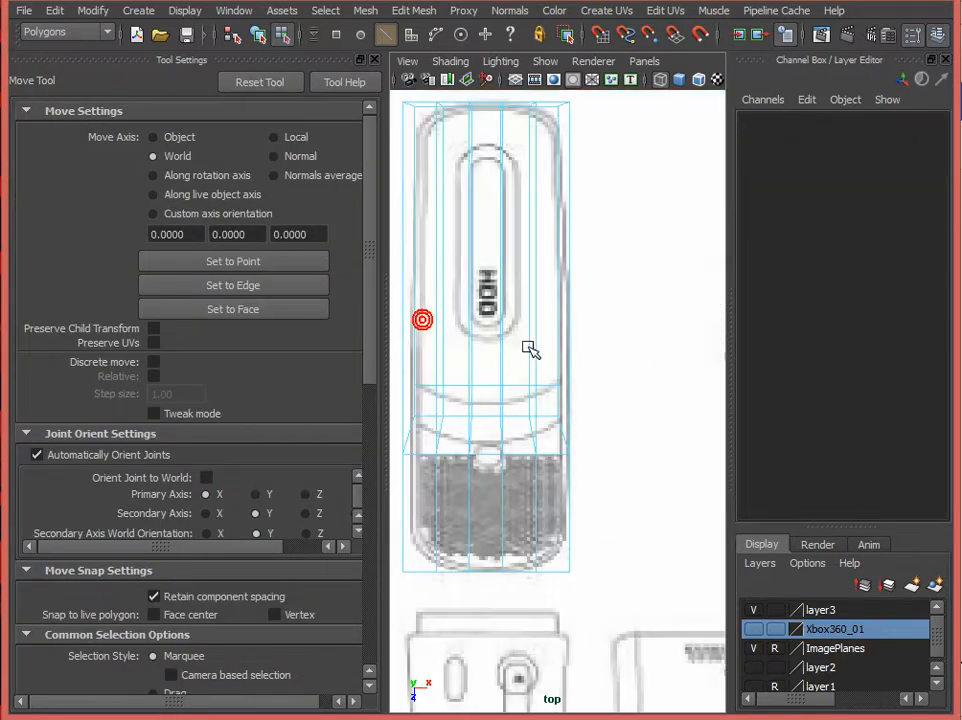
Step: Close the tool settings and the channel box to enlarge the top view of the console
scroll(558, 380, down, 4)
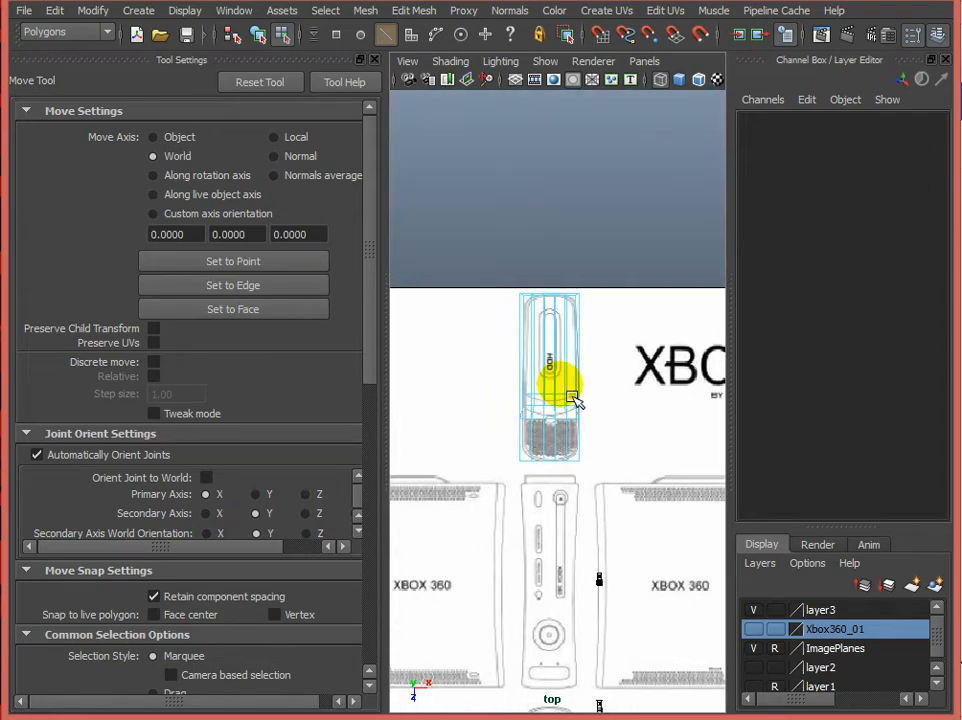
scroll(541, 345, up, 2)
key(space)
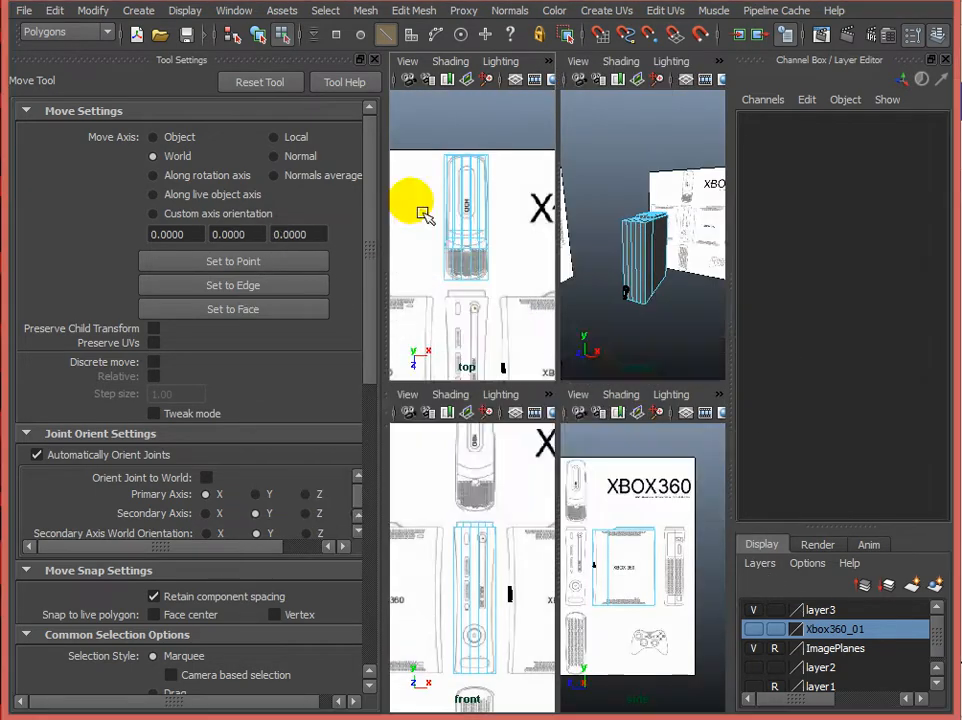
key(space)
click(375, 59)
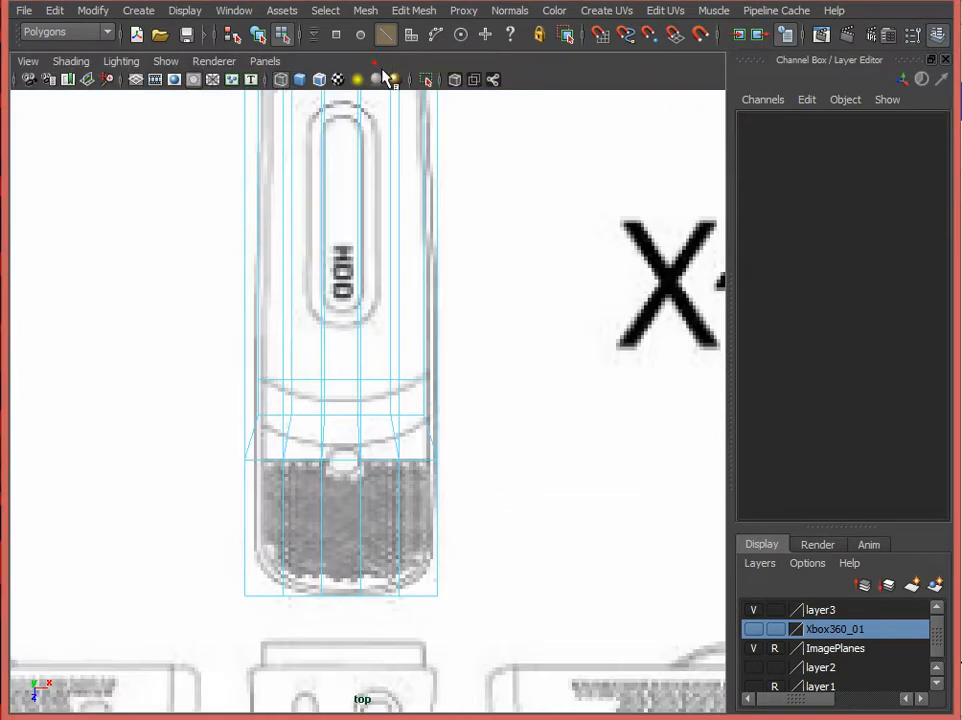
click(947, 61)
scroll(477, 455, down, 4)
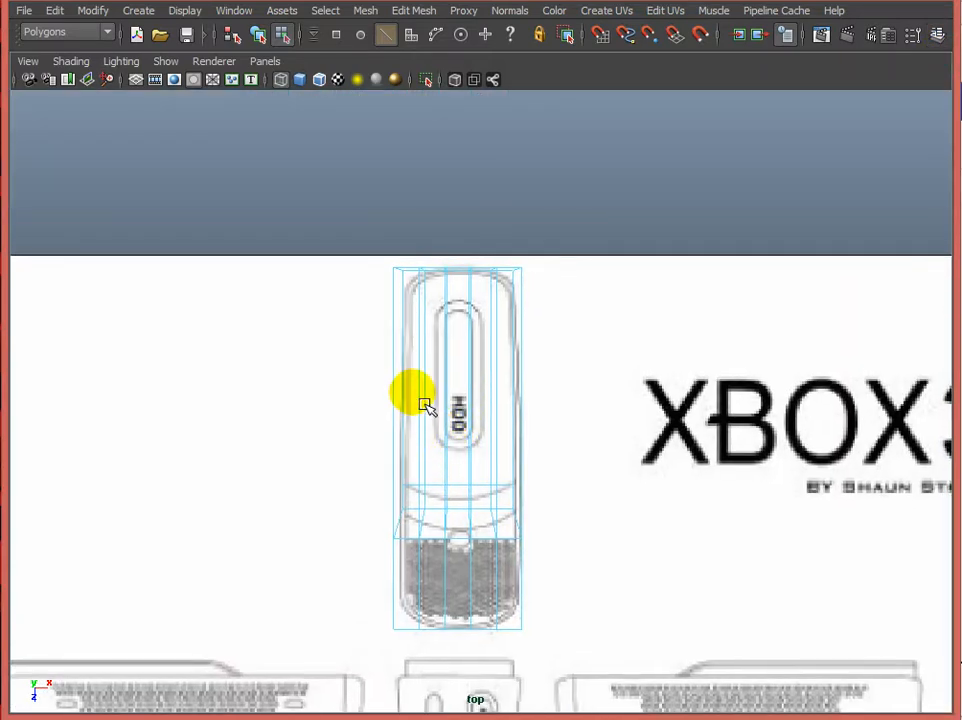
Step: Examine the new lengthwise edge loops on the shaded console from above and in perspective
scroll(436, 414, up, 1)
key(5)
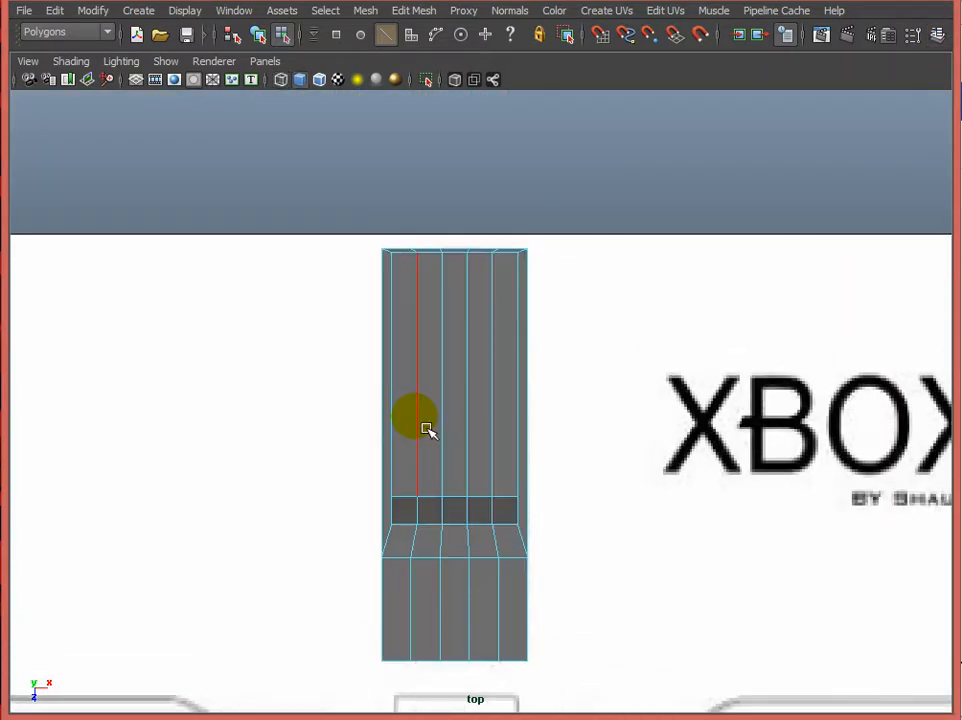
key(space)
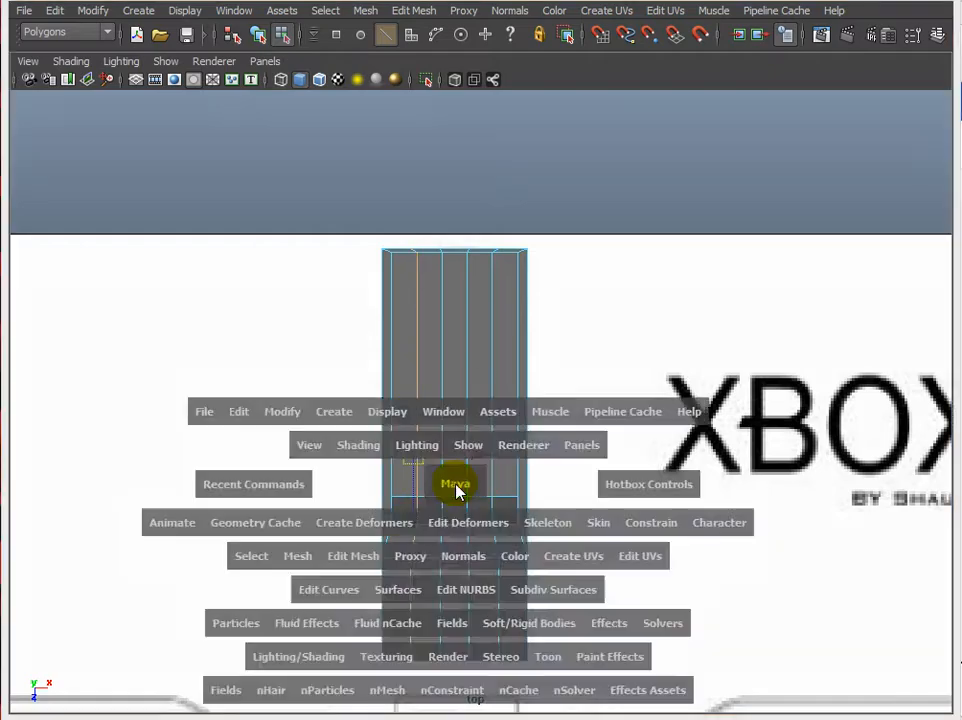
alt+drag(638, 378, 730, 264)
mouse_move(807, 259)
alt+mouse_down()
mouse_move(825, 286)
mouse_move(687, 243)
mouse_move(691, 305)
mouse_move(725, 353)
mouse_move(795, 286)
mouse_move(709, 305)
mouse_move(698, 354)
mouse_move(694, 307)
mouse_move(689, 331)
mouse_move(640, 288)
alt+mouse_up()
click(104, 258)
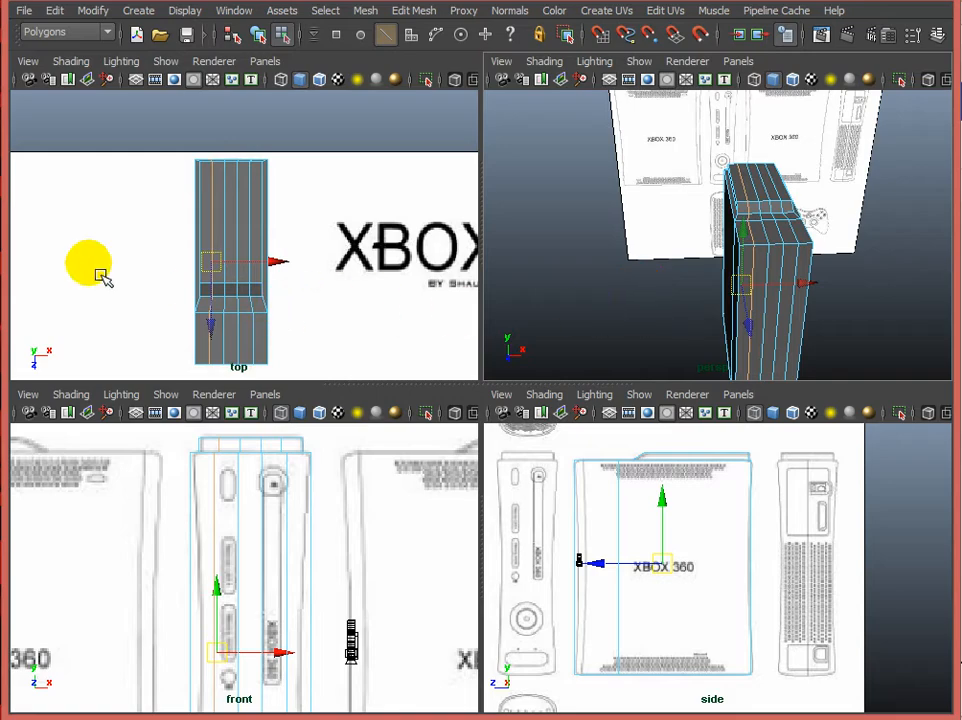
click(224, 235)
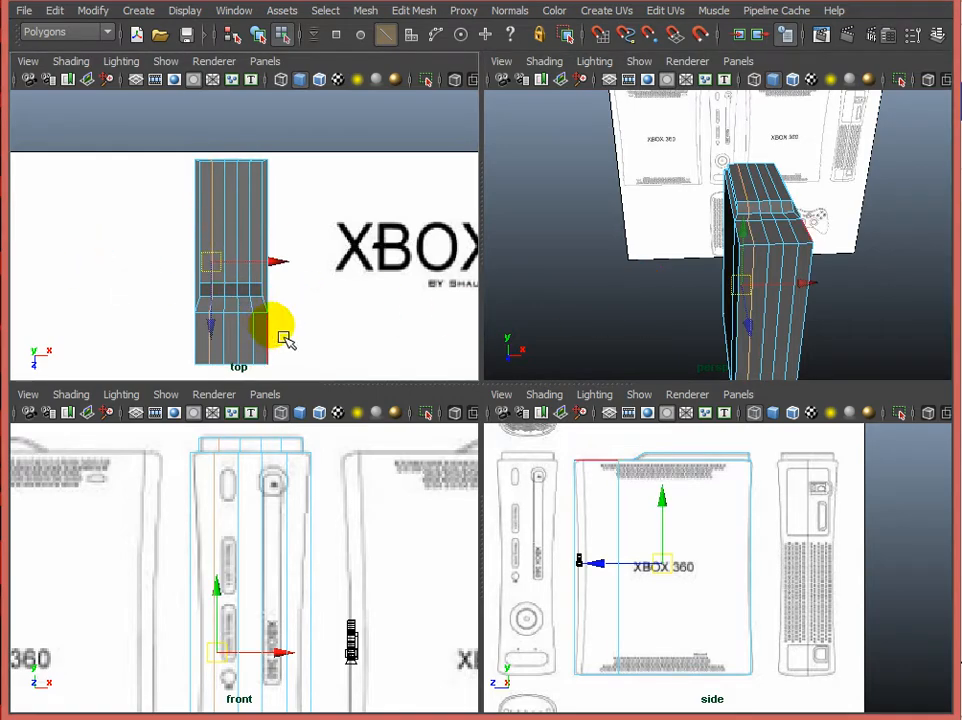
Step: Scale the outermost vertices on both sides inward along Z in the wireframe top view to chamfer the body's corners
key(space)
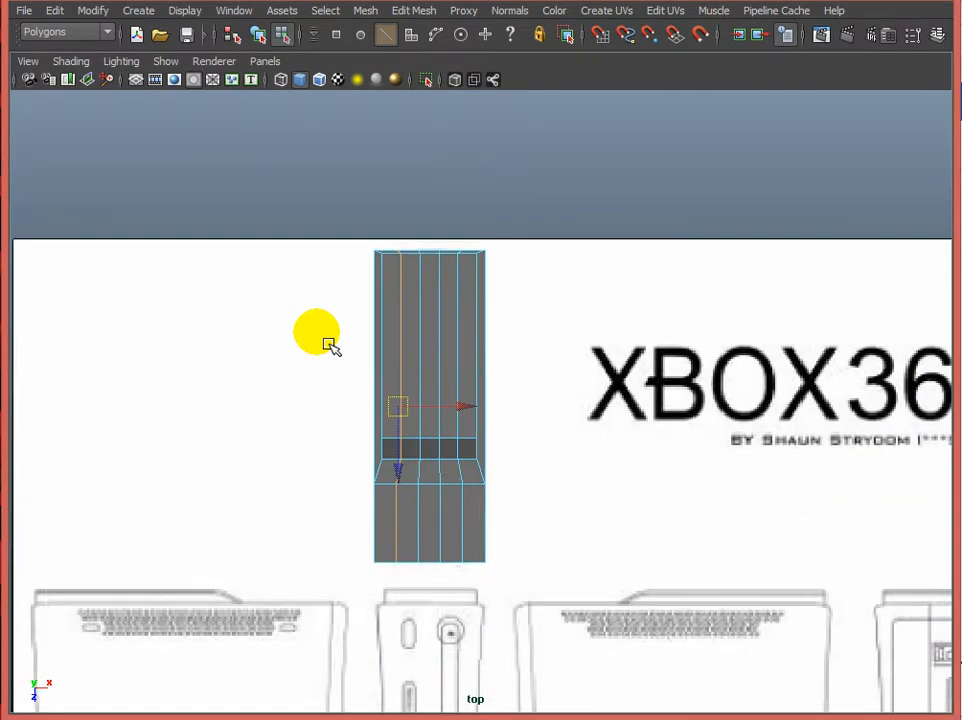
key(4)
scroll(350, 415, up, 1)
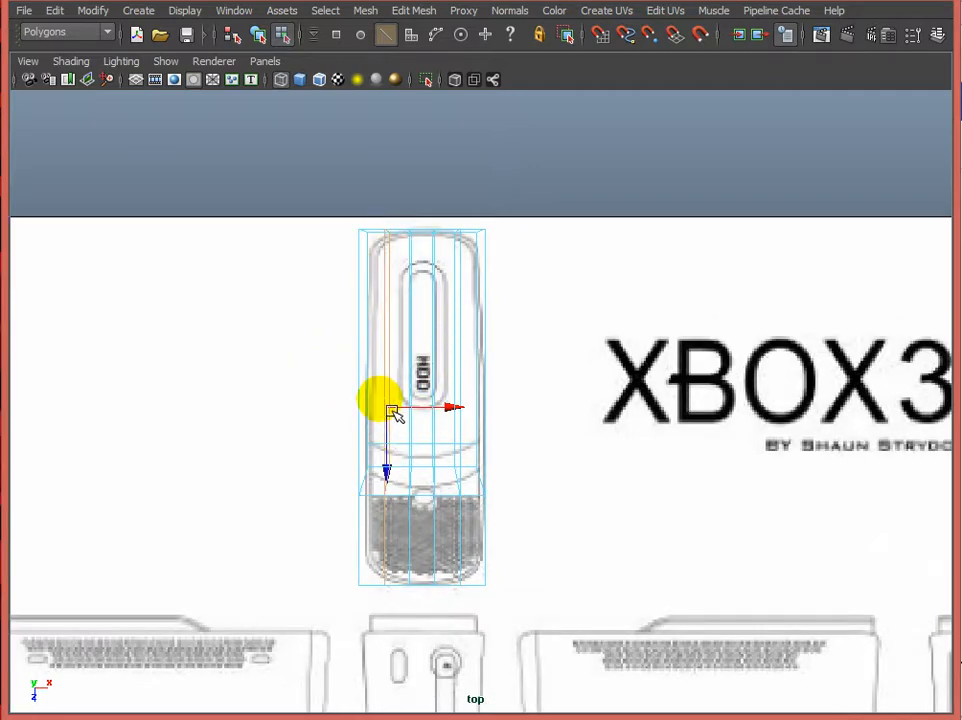
right_drag(393, 413, 404, 258)
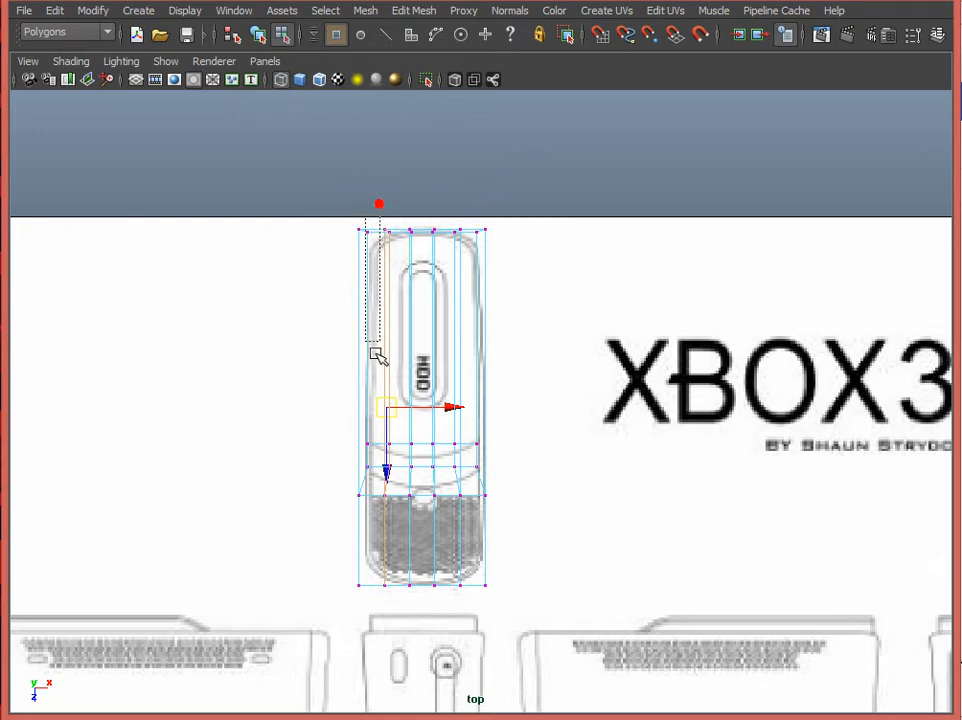
drag(375, 353, 322, 645)
drag(557, 185, 478, 630)
key(r)
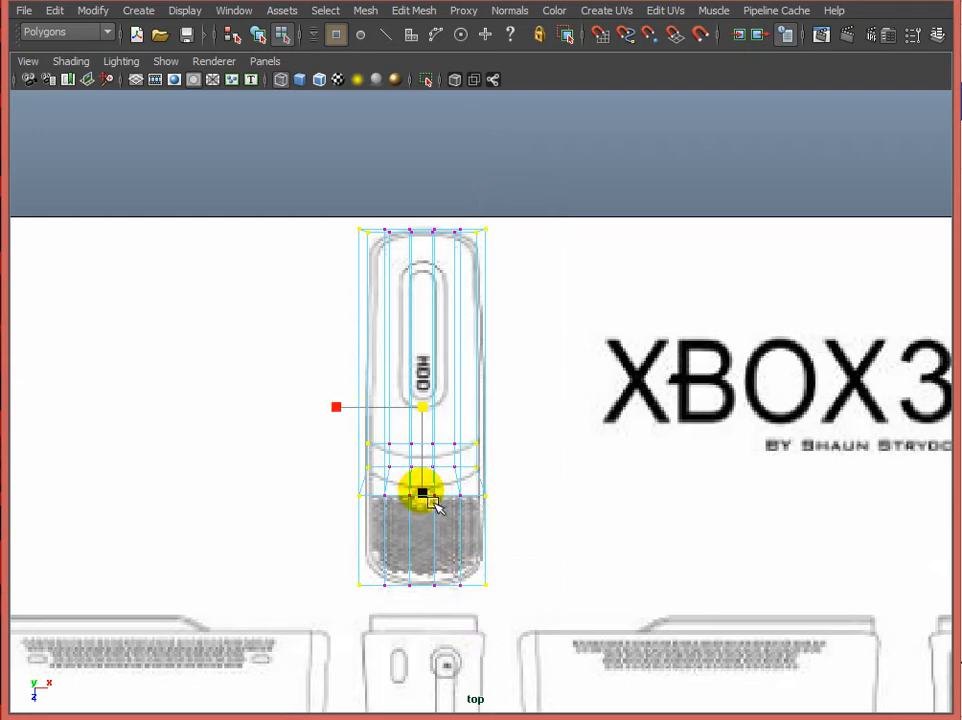
drag(431, 502, 430, 488)
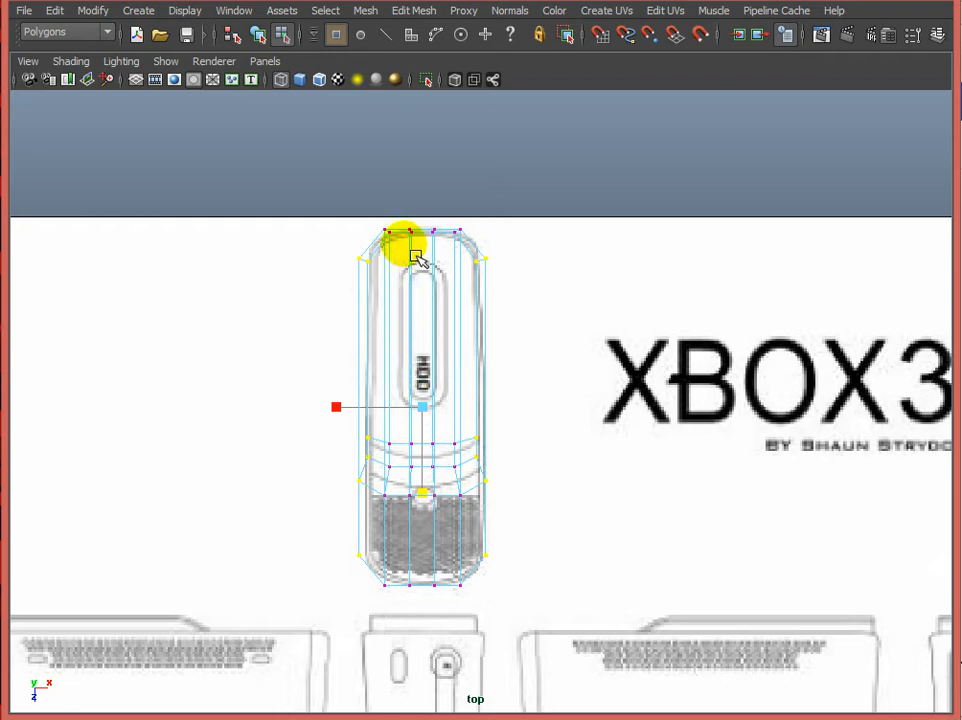
Step: Scale the two outer lengthwise edge loops apart along X and slightly inward along Z to round the corners to the top blueprint
key(F10)
scroll(397, 302, up, 1)
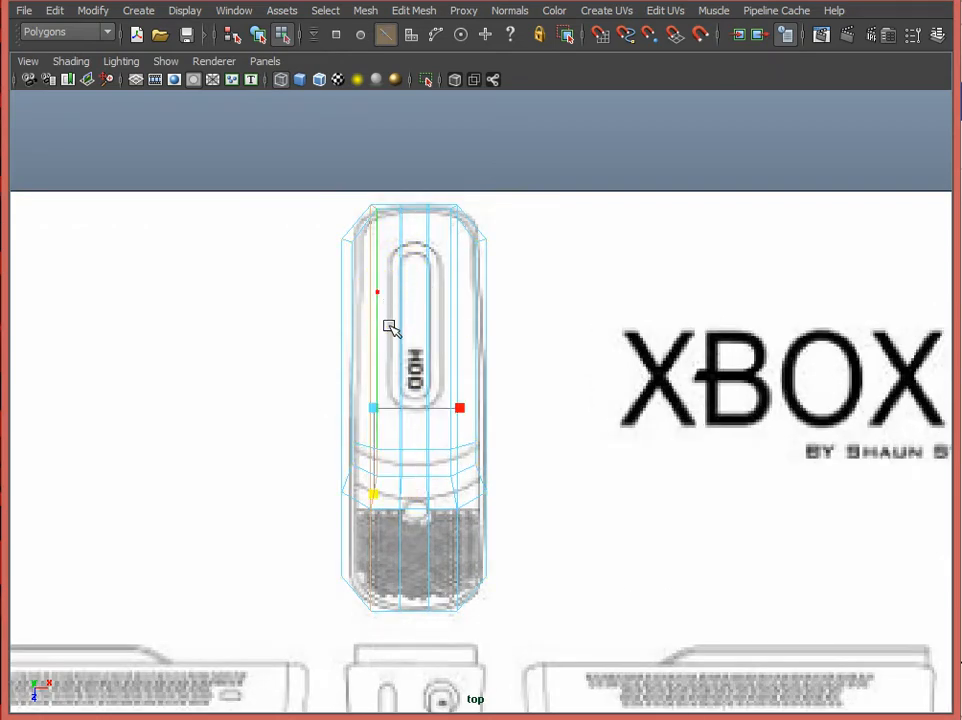
click(449, 306)
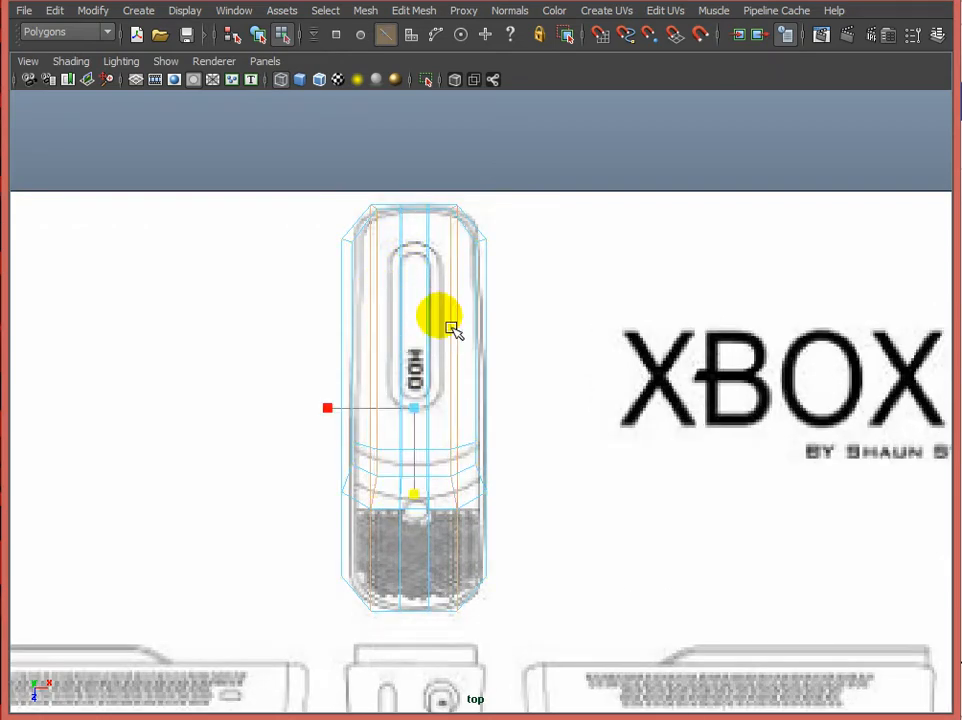
click(328, 410)
drag(329, 409, 309, 410)
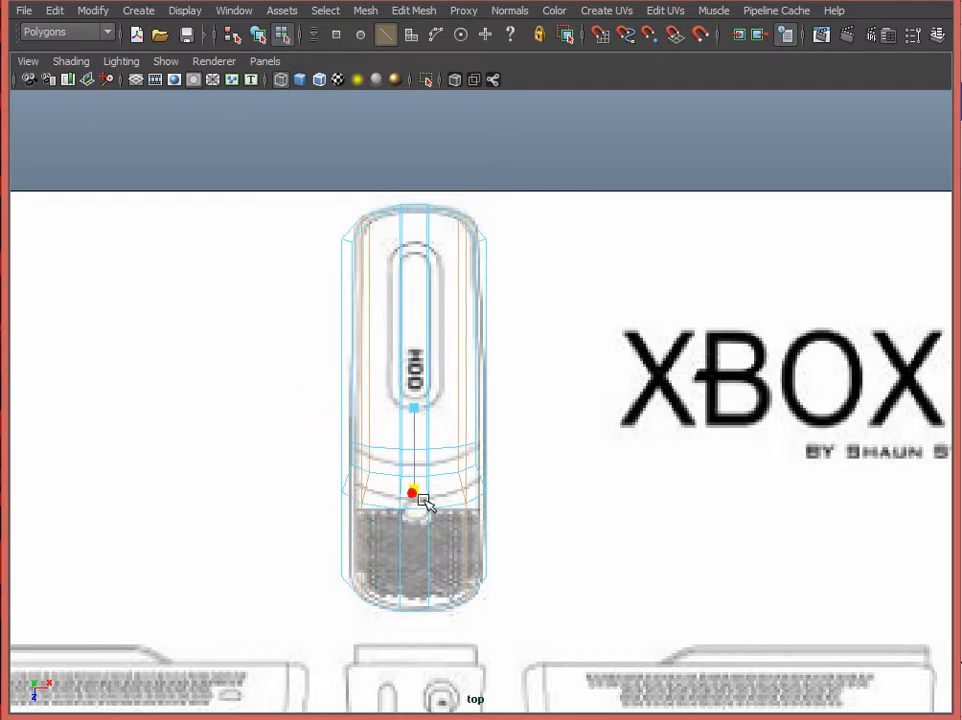
click(358, 272)
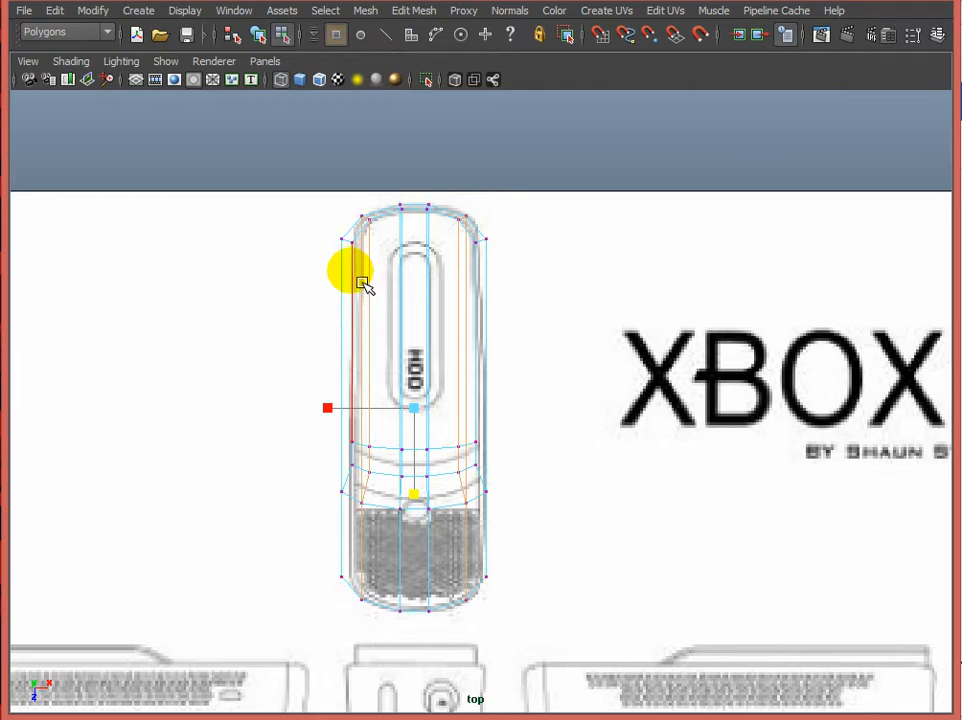
drag(302, 204, 366, 641)
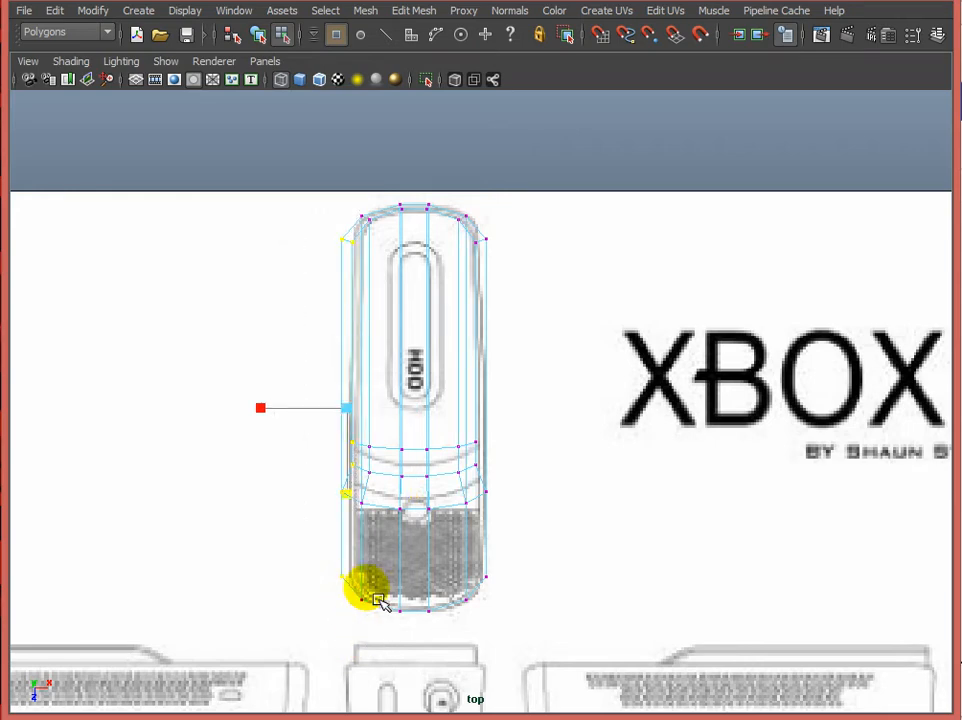
drag(535, 383, 551, 480)
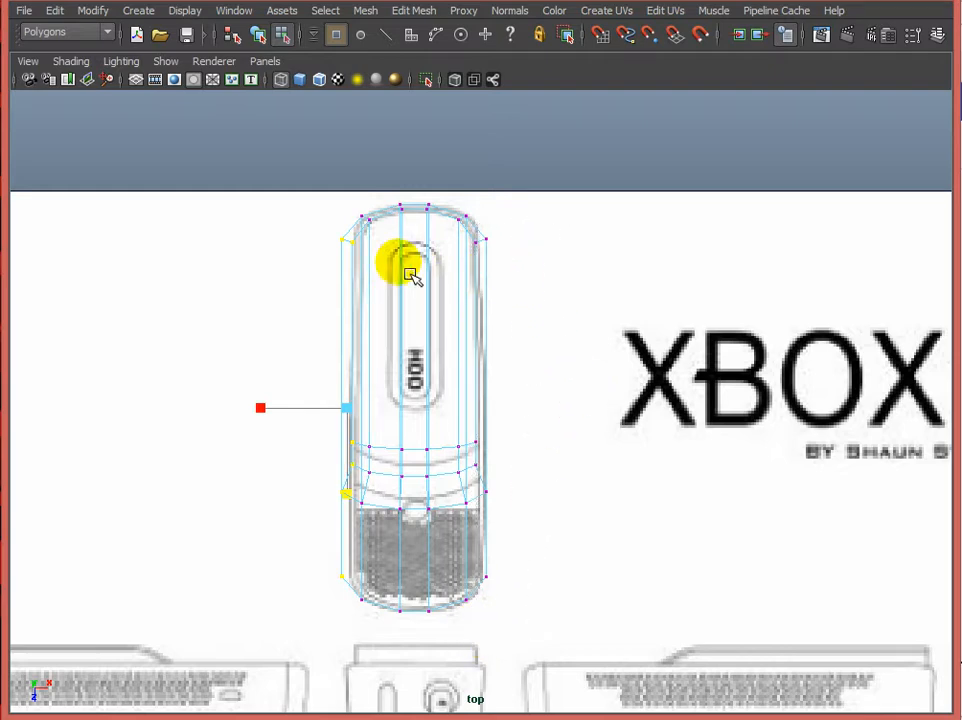
Step: Scale the whole console slightly narrower along X to fit the top blueprint and return to the four-view layout
key(F8)
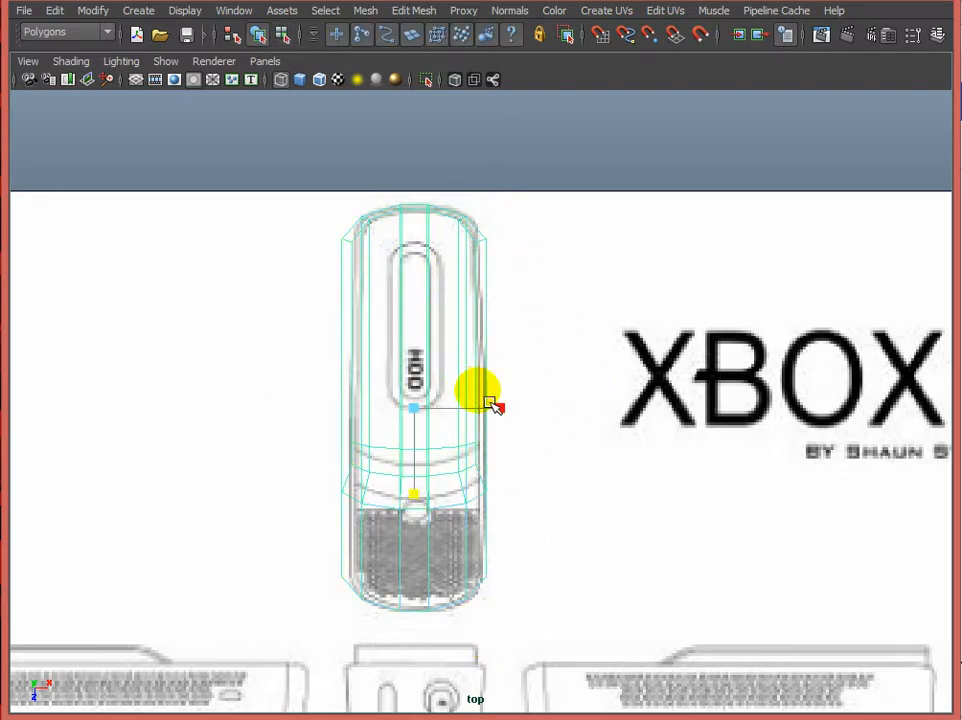
drag(500, 408, 495, 416)
key(w)
key(space)
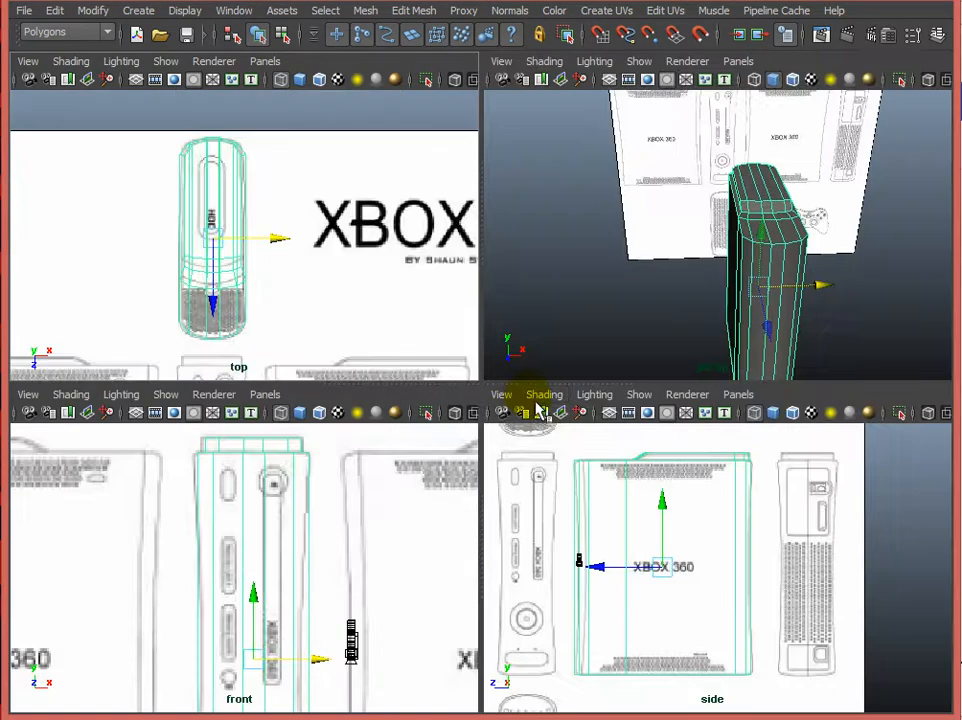
Step: Examine the console's rounded corners and raised hard-drive section in perspective from several angles, with and without its wireframe
alt+drag(642, 303, 737, 270)
key(F8)
key(F8)
click(654, 291)
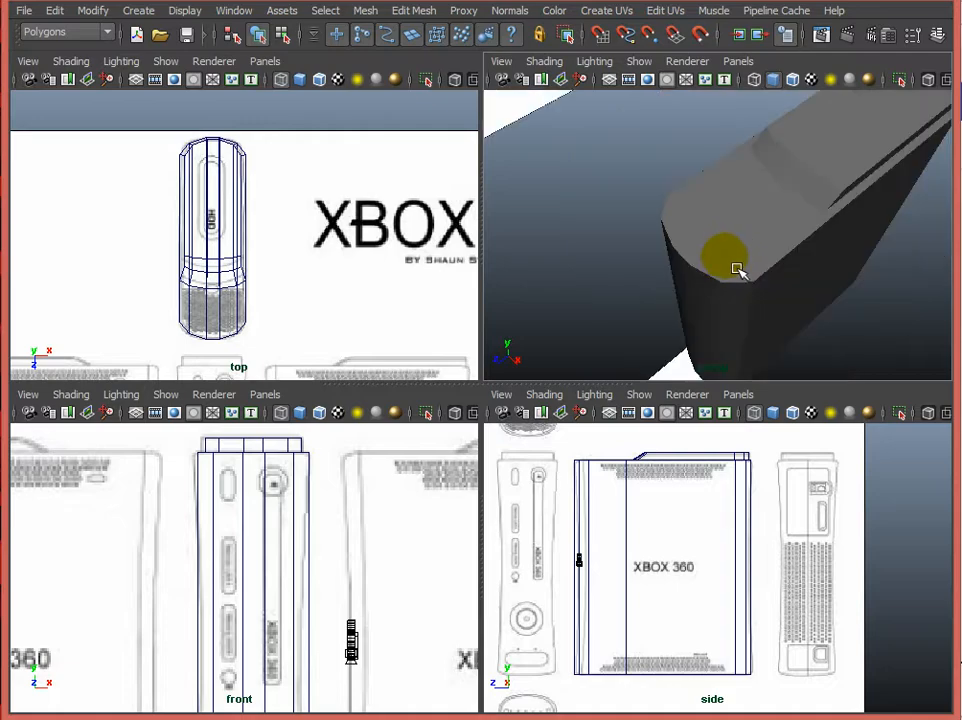
click(730, 283)
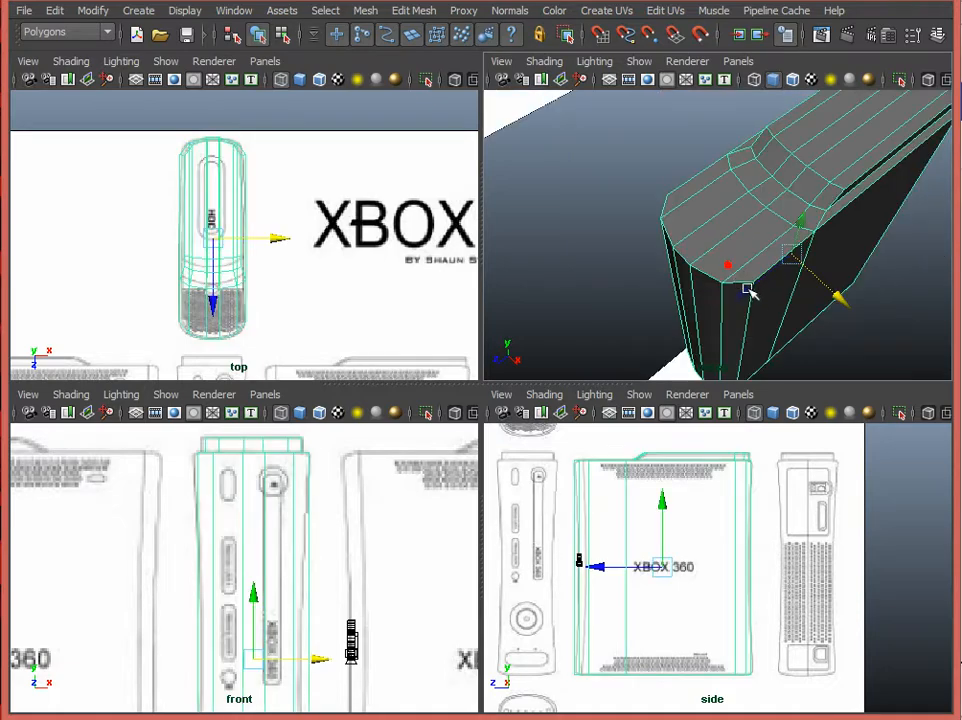
alt+drag(672, 234, 737, 235)
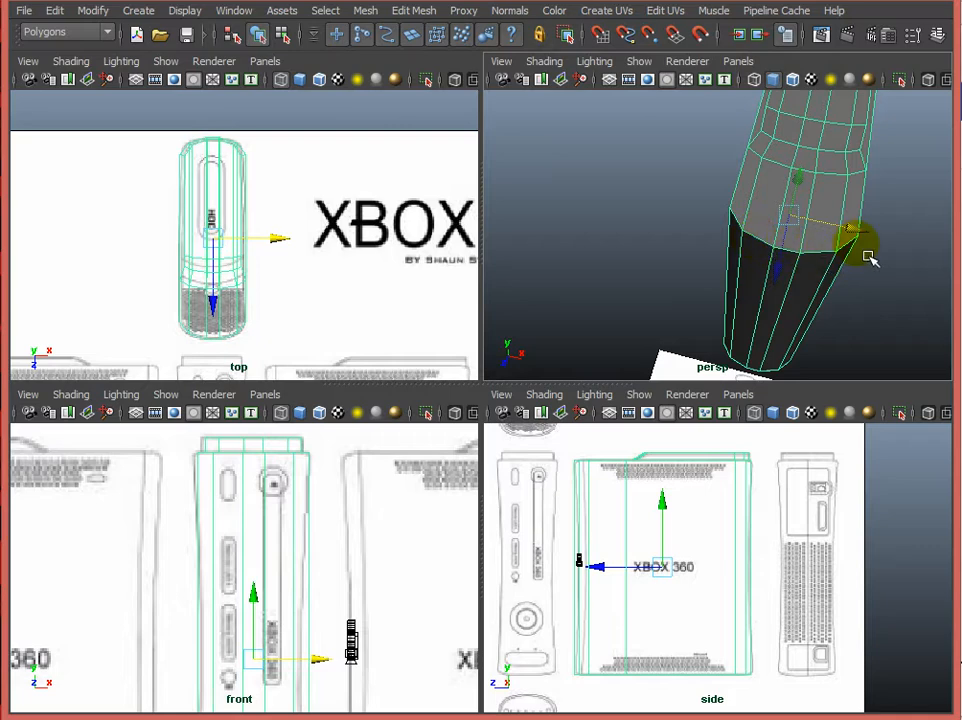
alt+drag(869, 257, 806, 333)
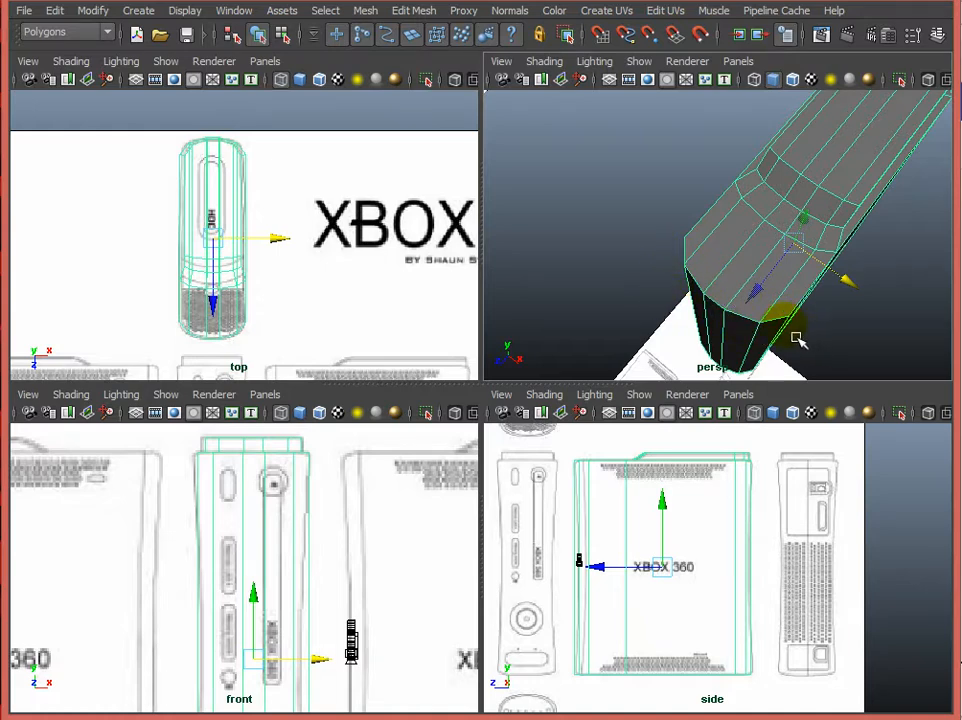
click(653, 245)
alt+drag(653, 245, 623, 290)
alt+drag(652, 317, 687, 246)
scroll(694, 299, up, 5)
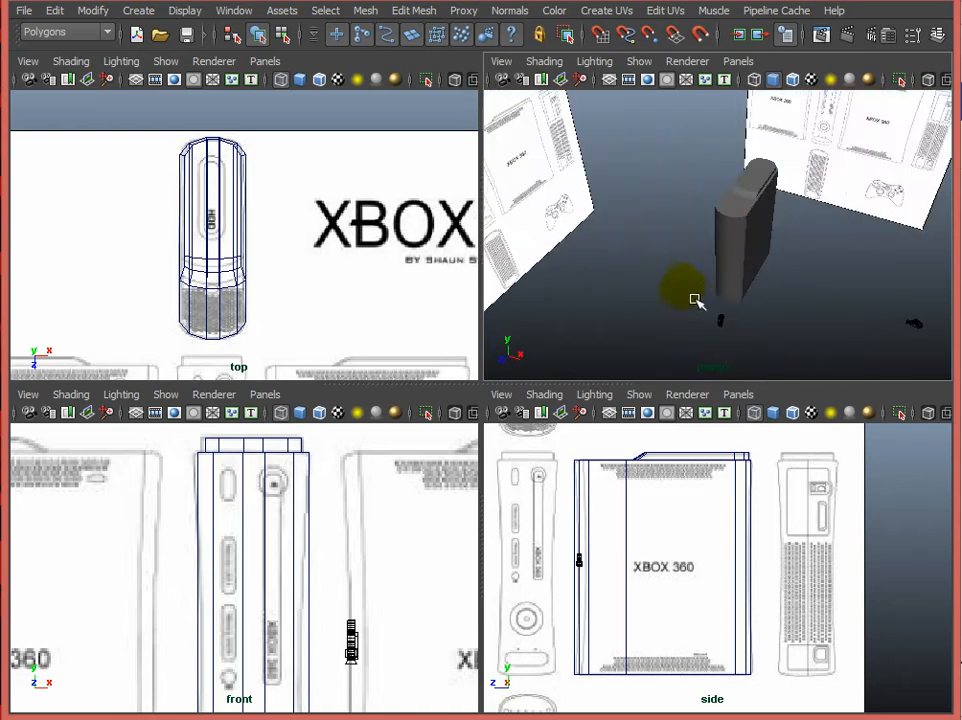
alt+drag(672, 300, 657, 301)
scroll(659, 305, up, 3)
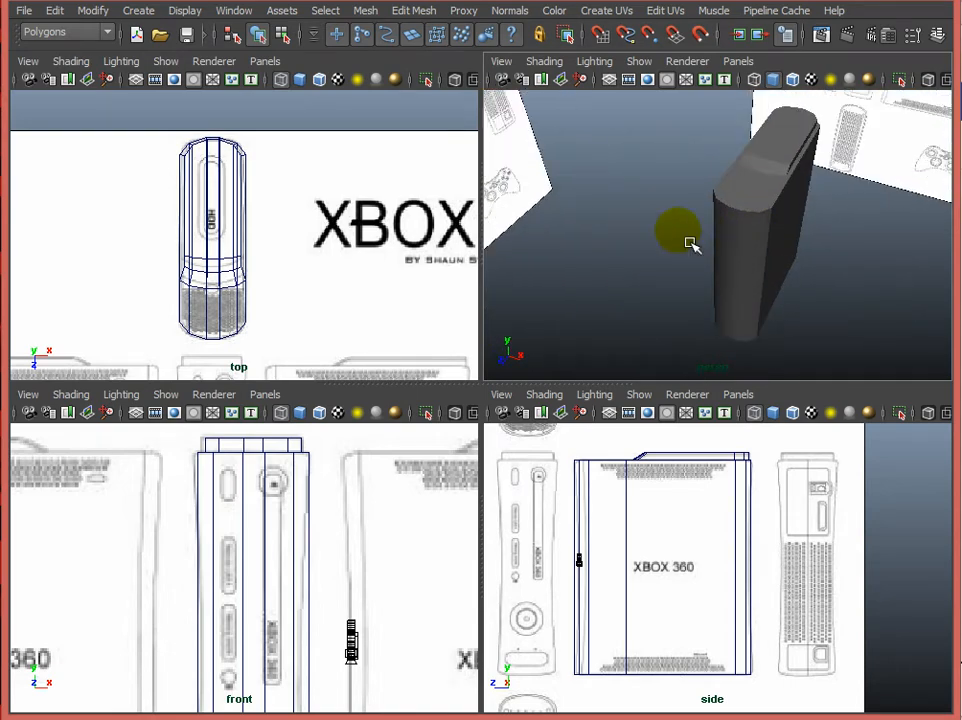
alt+drag(710, 243, 691, 221)
scroll(268, 294, up, 3)
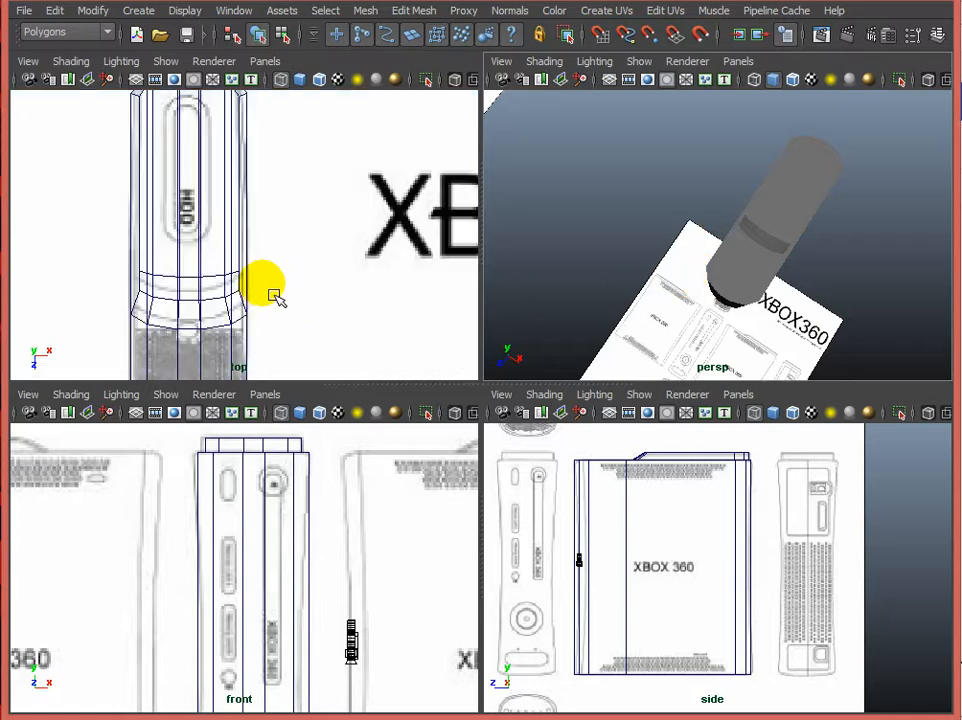
Step: Examine the shaded console against the blueprint outline in the enlarged top view
key(5)
alt+middle_drag(294, 316, 311, 269)
click(227, 269)
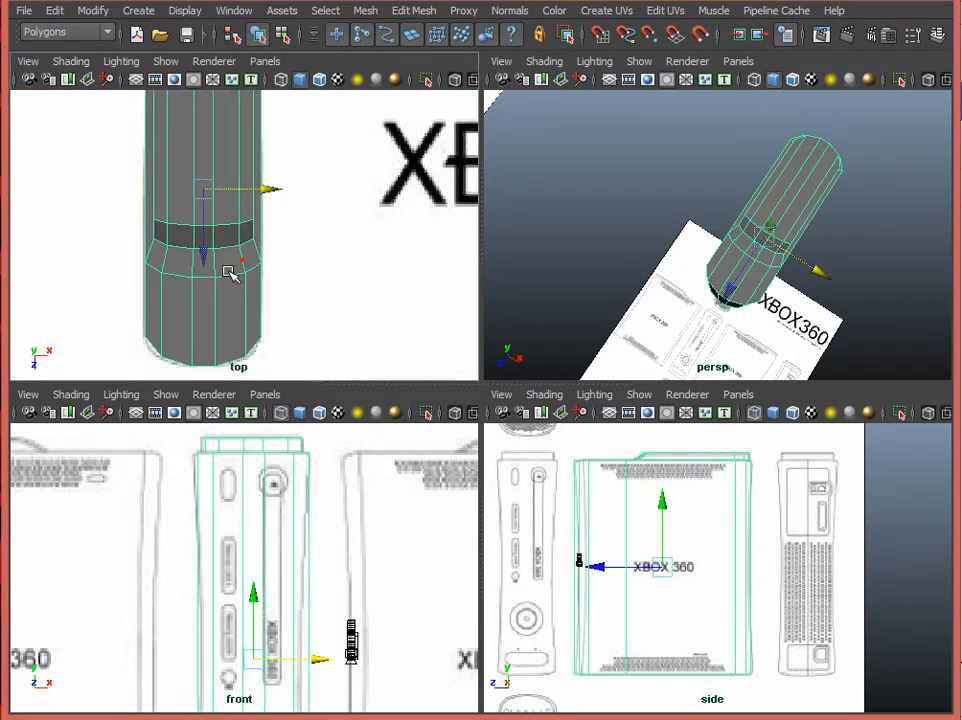
scroll(230, 285, down, 3)
alt+middle_drag(230, 285, 226, 290)
scroll(208, 283, up, 5)
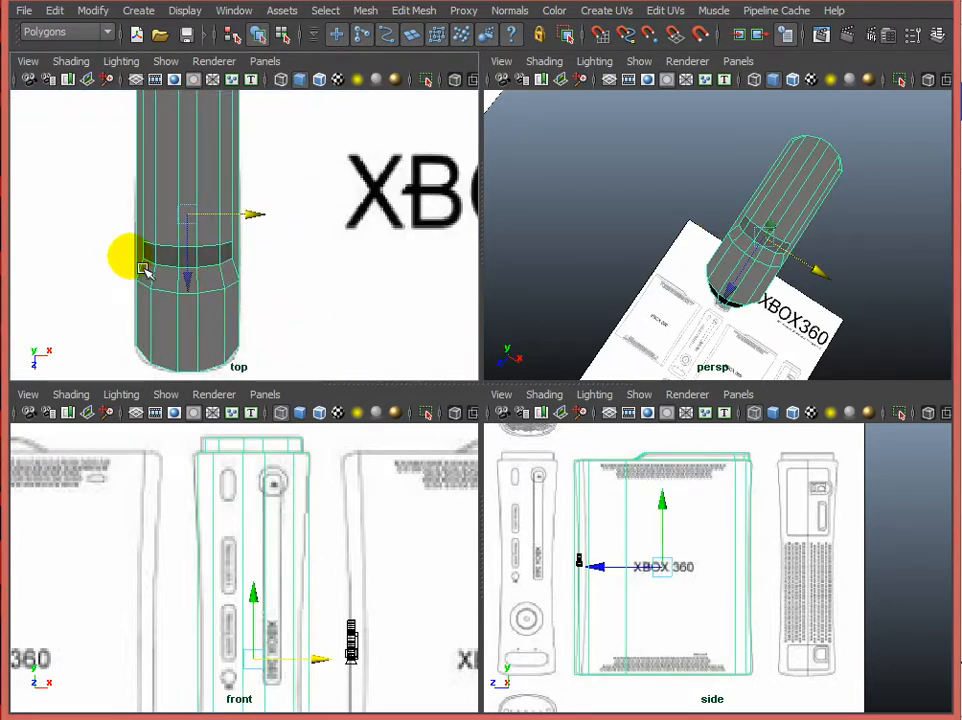
key(space)
alt+middle_drag(370, 378, 309, 357)
scroll(338, 392, up, 1)
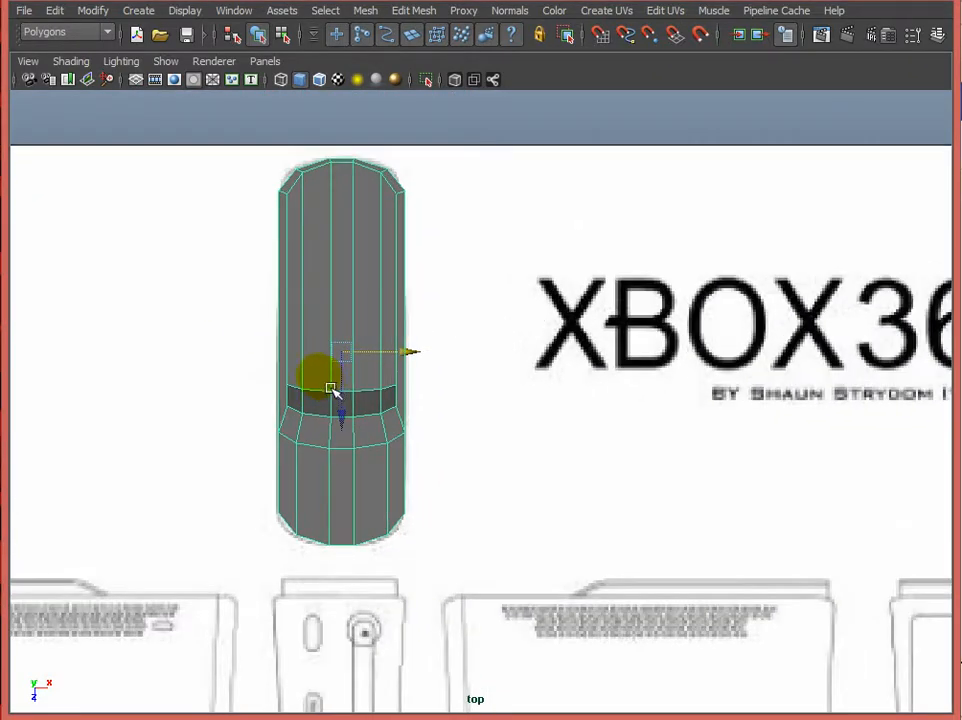
scroll(375, 415, up, 1)
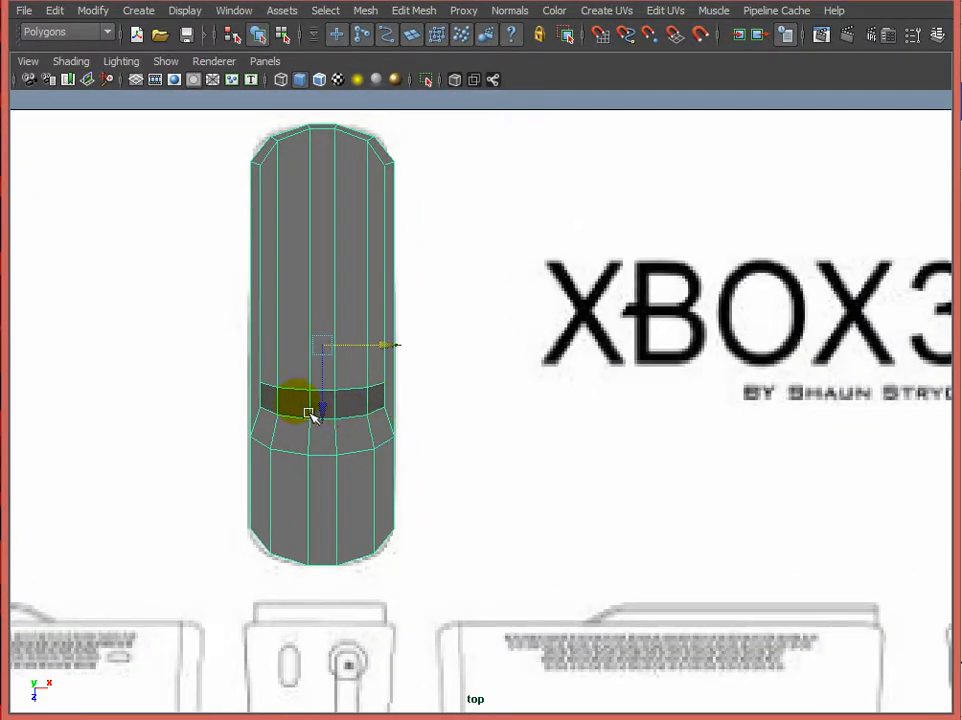
key(F4)
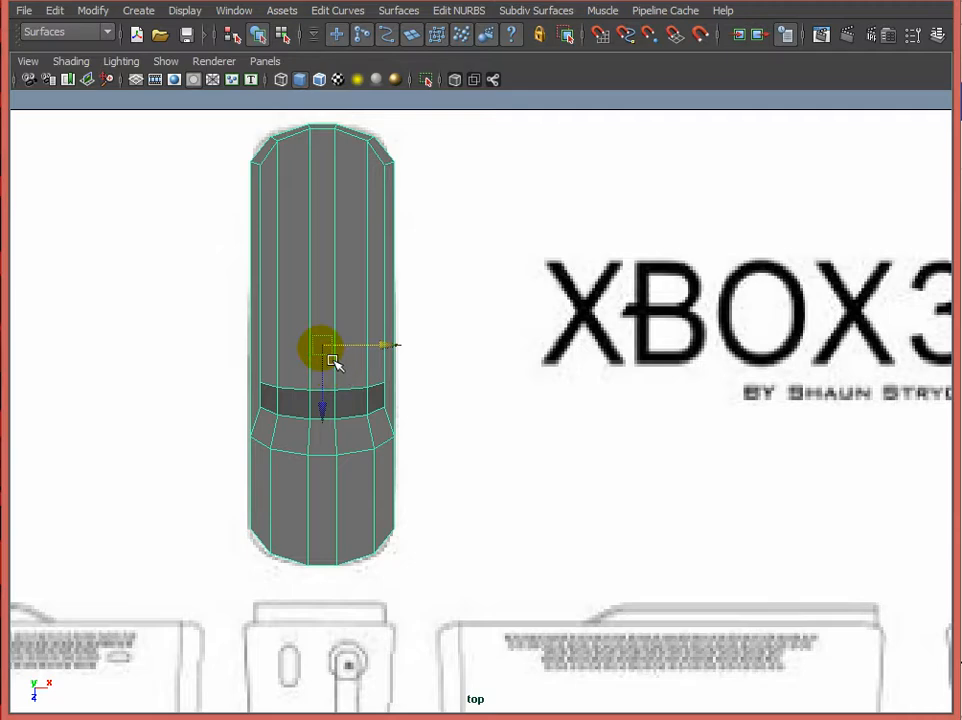
drag(333, 361, 329, 386)
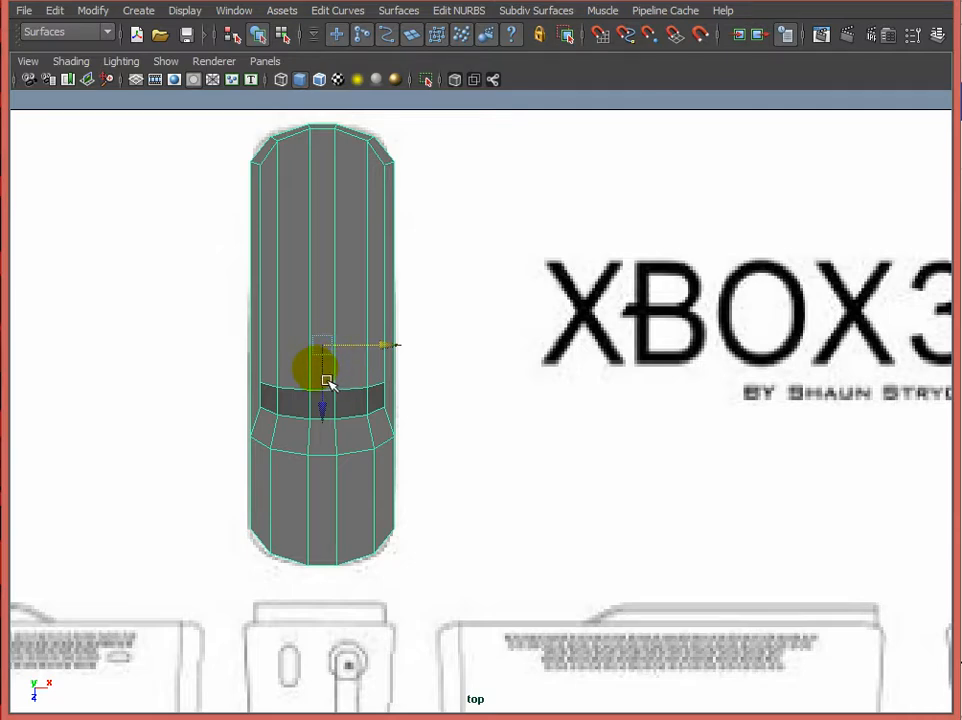
Step: Flatten the frontmost vertex row of the slope along Z and move it to the vent grille's edge in the wireframe top view
key(4)
scroll(335, 410, up, 1)
alt+middle_drag(355, 483, 371, 460)
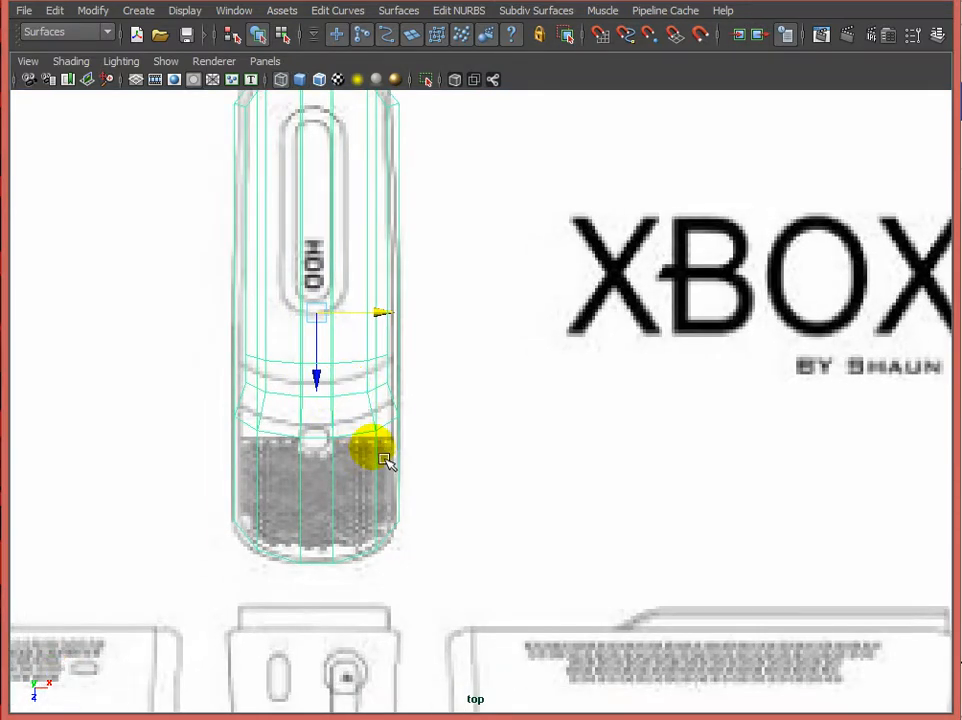
key(F8)
mouse_move(423, 402)
mouse_down()
mouse_move(369, 452)
mouse_move(202, 455)
mouse_up()
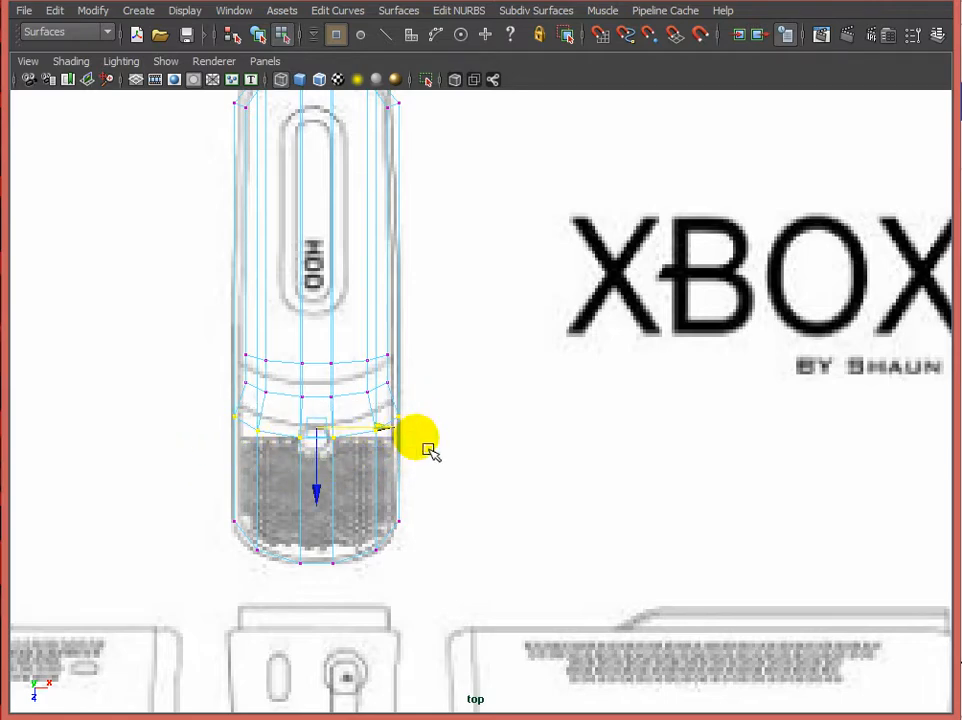
key(r)
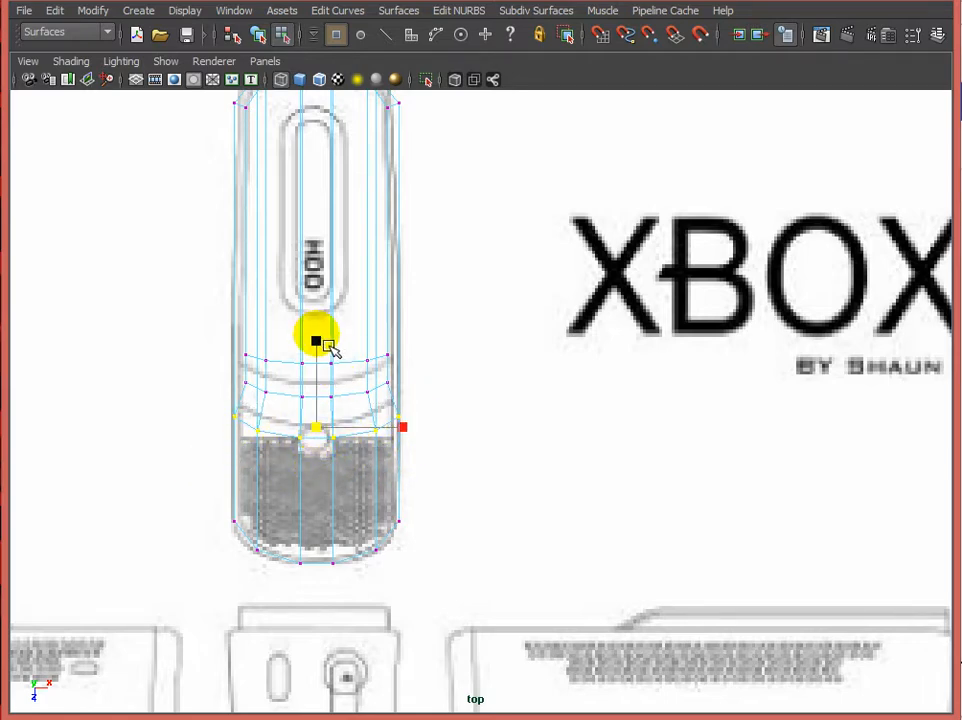
drag(331, 344, 331, 442)
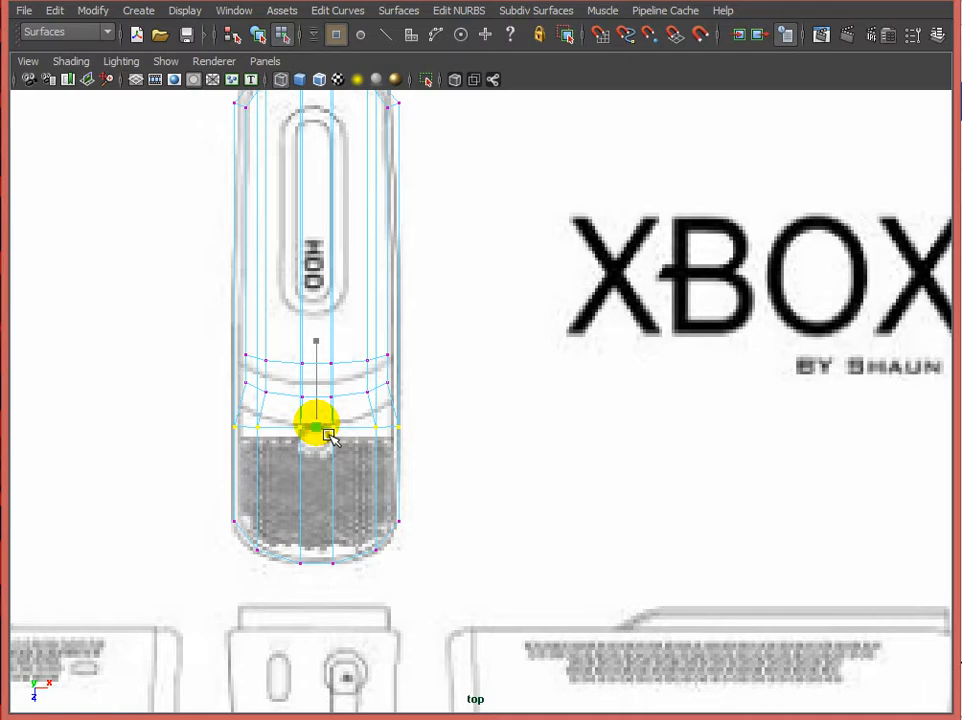
drag(330, 440, 326, 503)
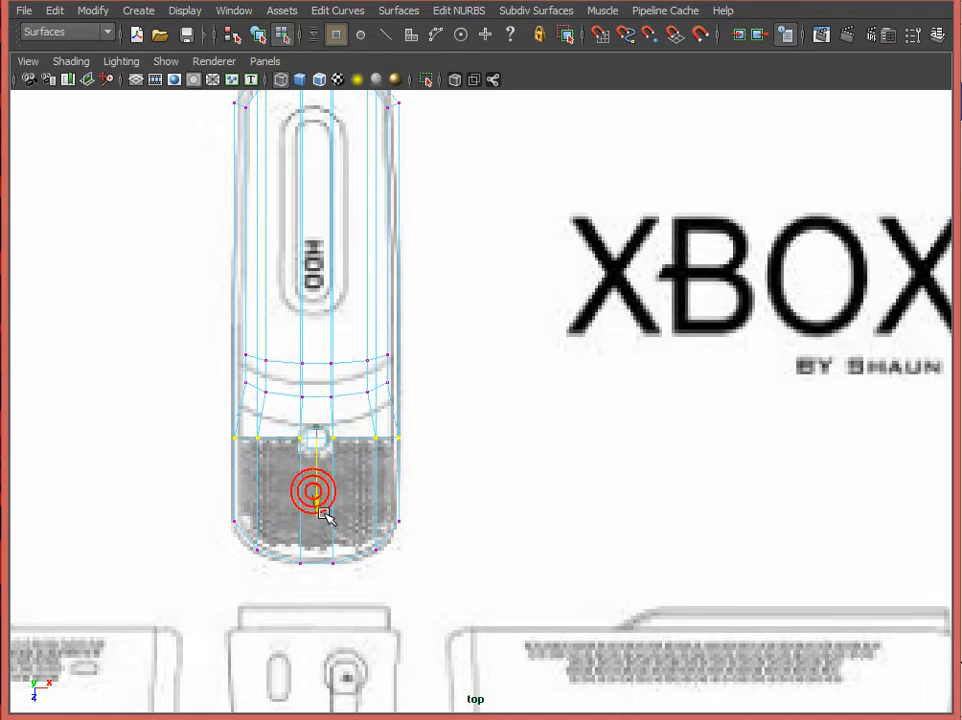
Step: Scale the slope's middle vertex row along Z and move it forward onto the blueprint's lower curved line
drag(440, 335, 234, 421)
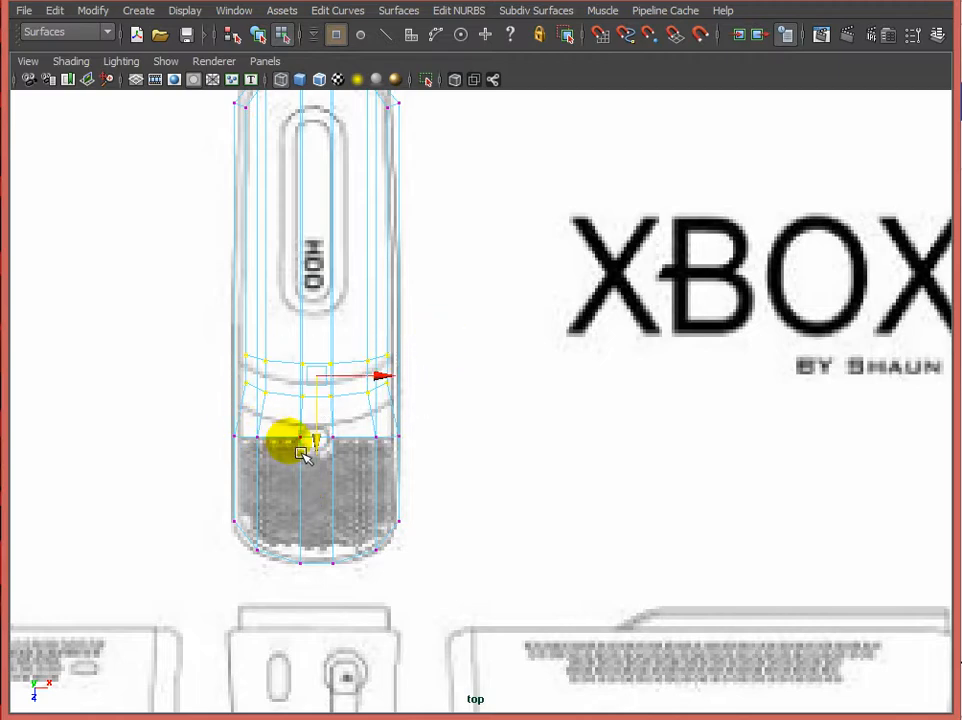
click(318, 464)
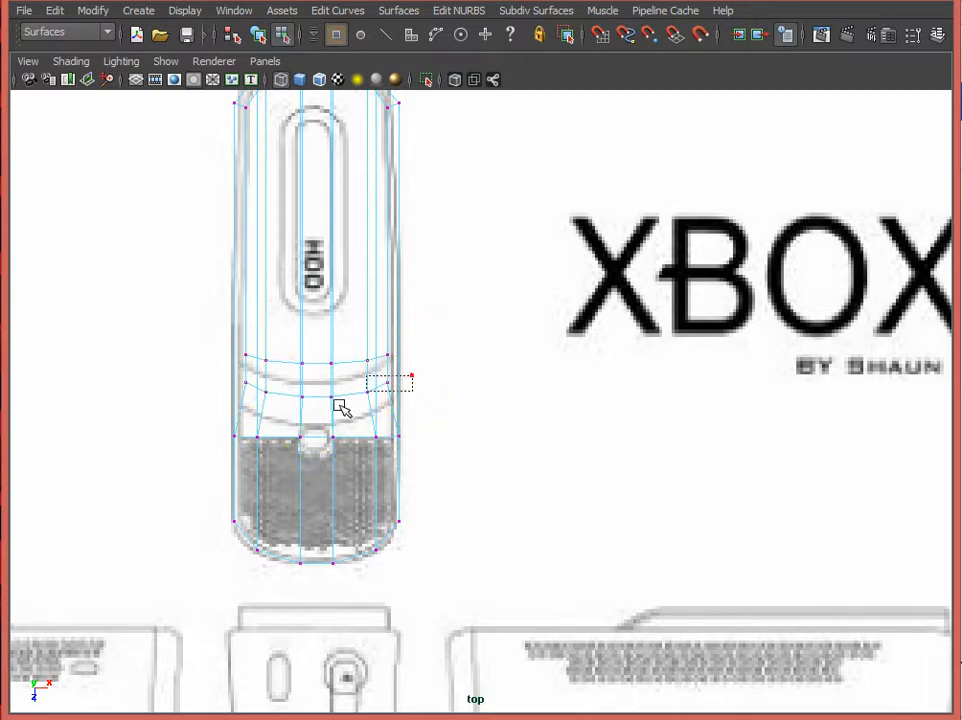
drag(340, 406, 220, 408)
drag(319, 303, 284, 238)
key(w)
drag(328, 466, 329, 491)
drag(313, 327, 329, 362)
Step: Scale the slope's rear vertex row along Z and move it forward to match the blueprint's upper curved line
drag(215, 330, 420, 396)
drag(315, 283, 316, 99)
key(w)
drag(317, 420, 315, 440)
key(r)
drag(328, 305, 316, 320)
key(w)
drag(316, 431, 316, 438)
key(r)
drag(316, 287, 318, 275)
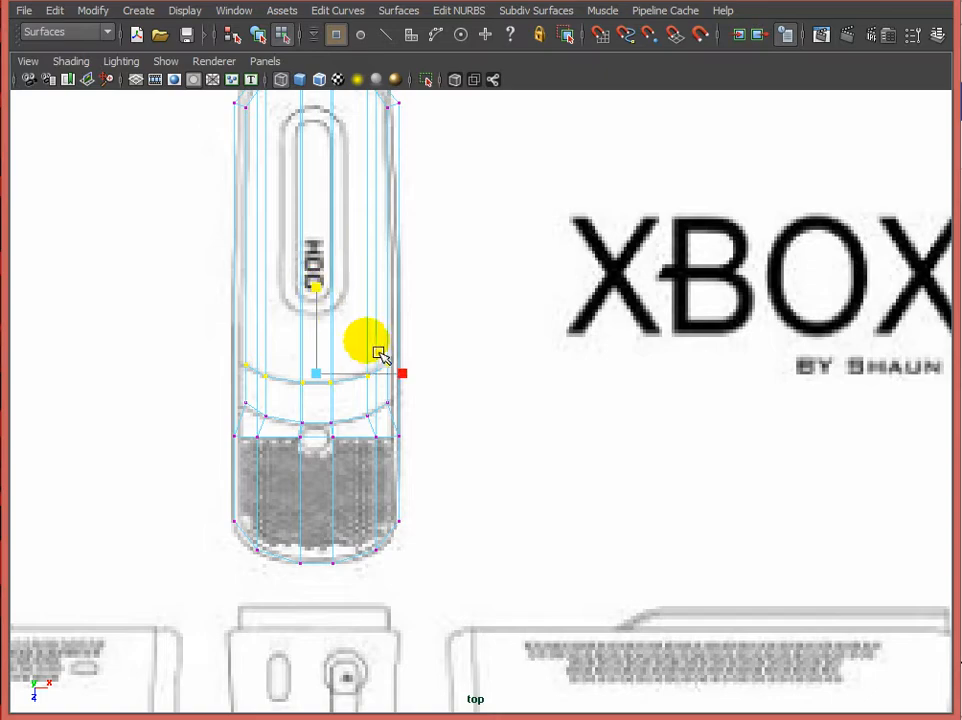
Step: Return to the four-view layout and examine the reshaped slope on the shaded console in perspective
click(512, 468)
key(space)
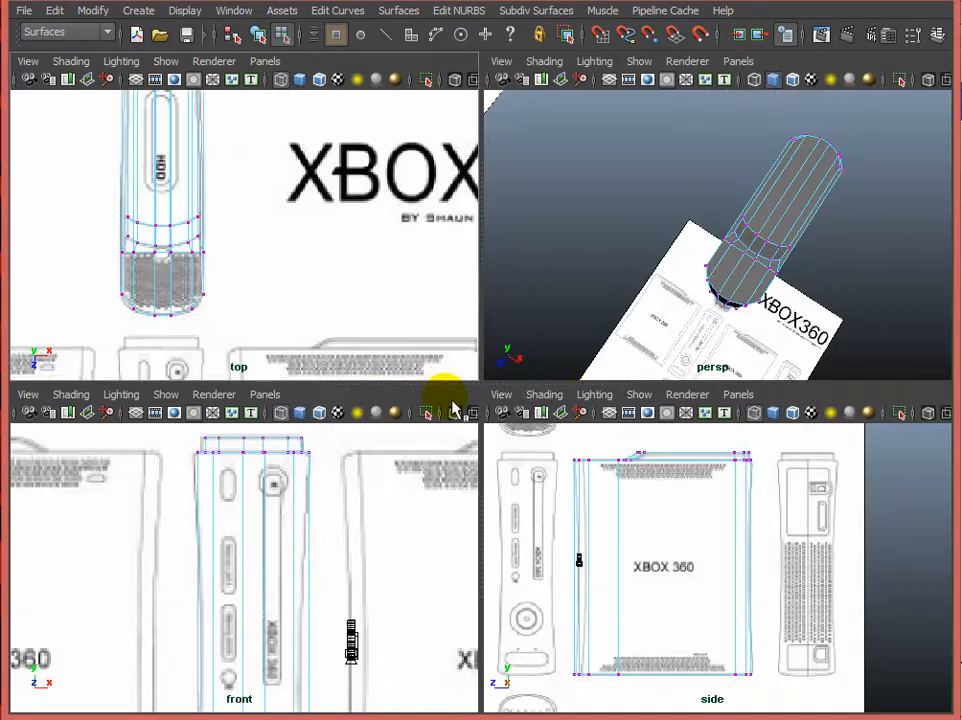
alt+drag(718, 307, 694, 265)
click(633, 243)
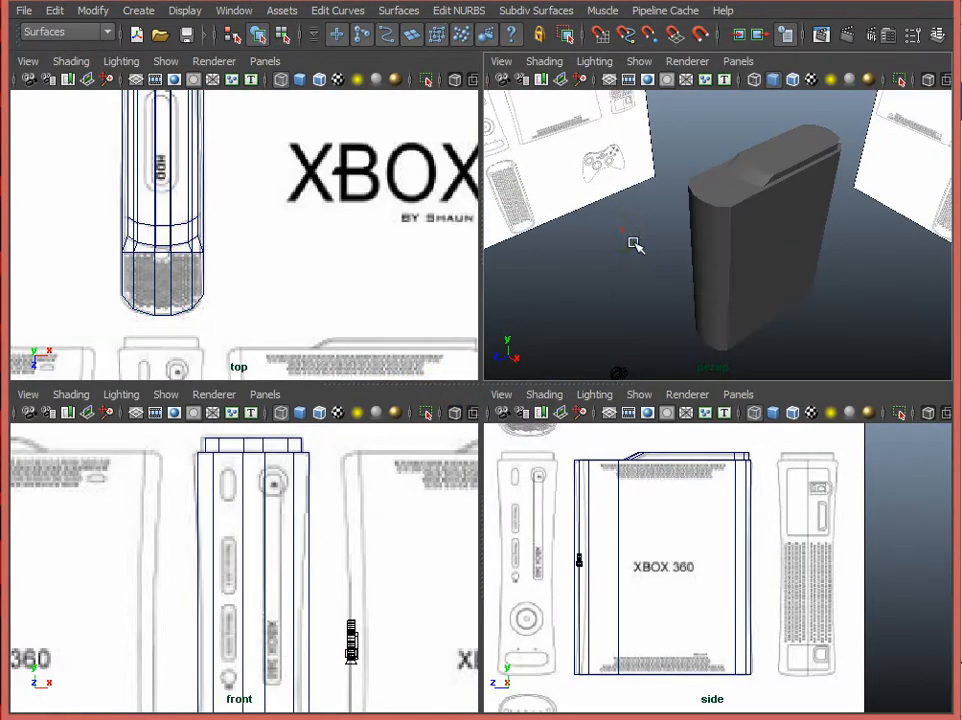
mouse_move(633, 243)
alt+mouse_down()
mouse_move(659, 294)
mouse_move(861, 277)
mouse_move(640, 275)
alt+mouse_up()
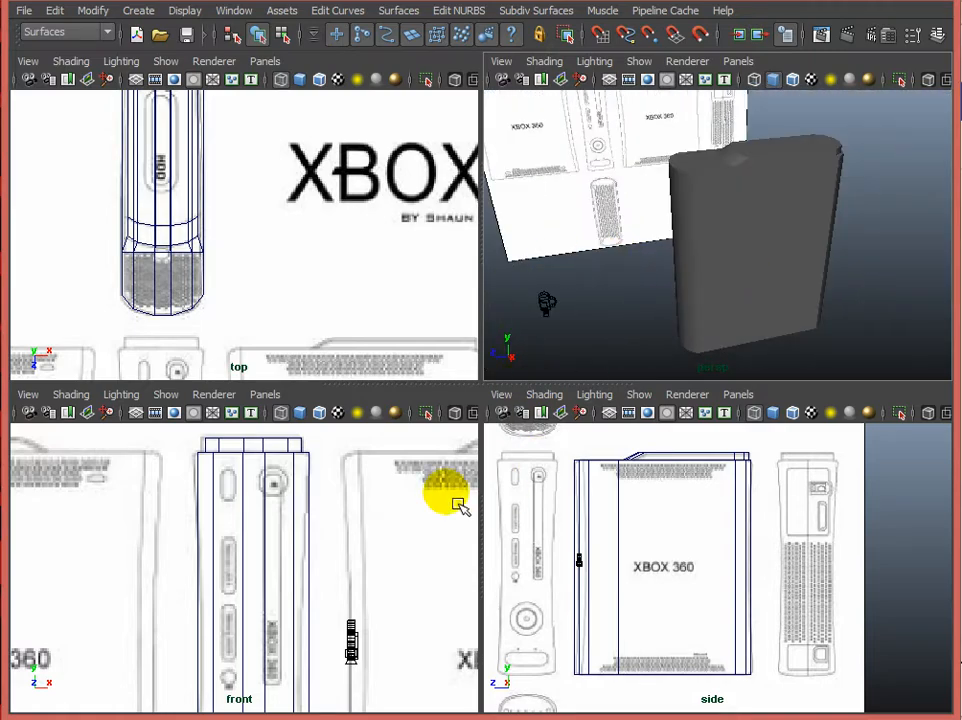
Step: Insert six evenly spaced horizontal edge loops up the console's height in the enlarged front view, using multiple edge loops
click(296, 533)
scroll(230, 590, down, 3)
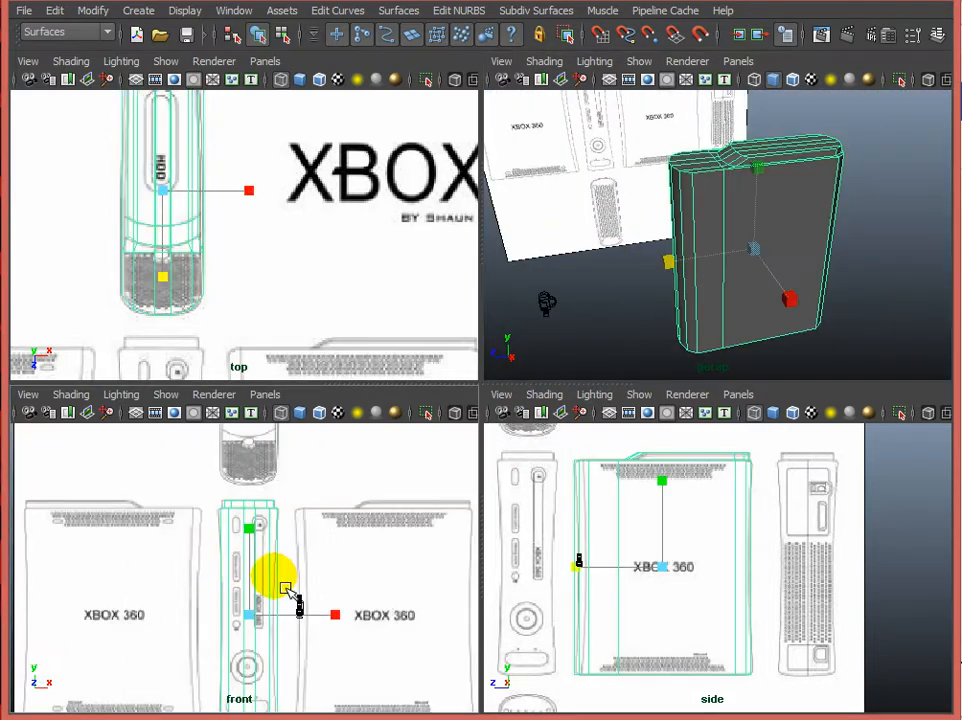
alt+middle_drag(612, 605, 613, 564)
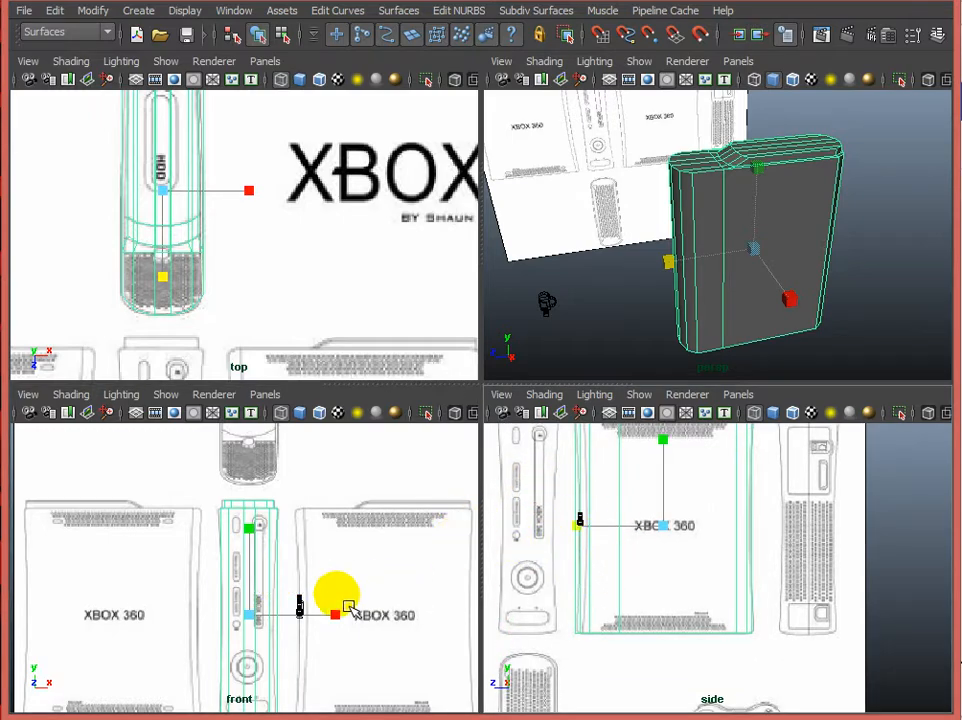
scroll(338, 600, down, 2)
key(space)
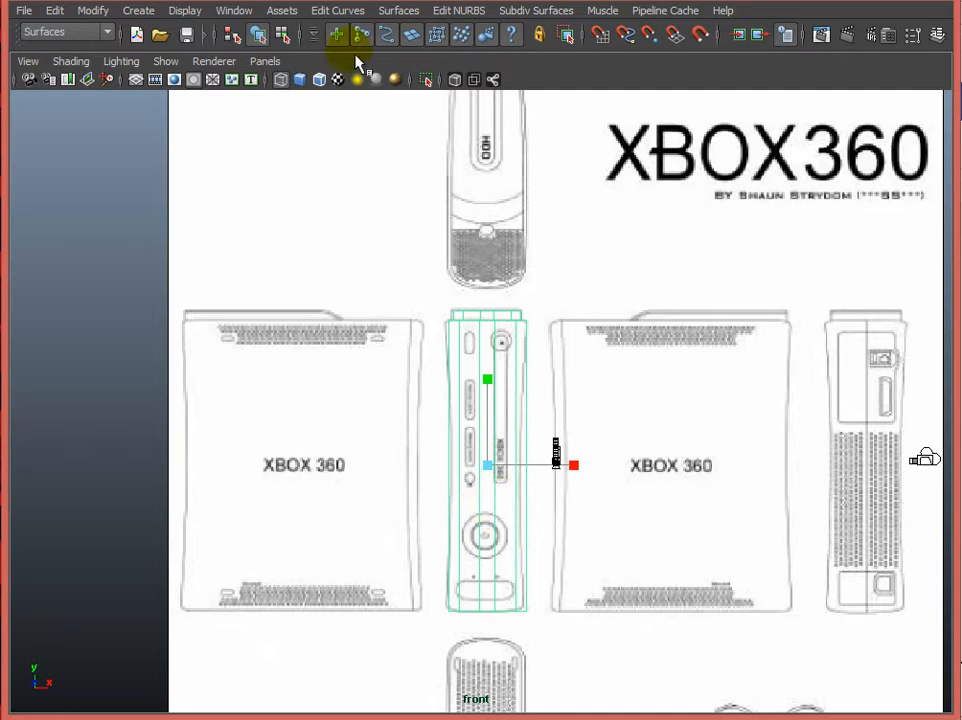
click(108, 35)
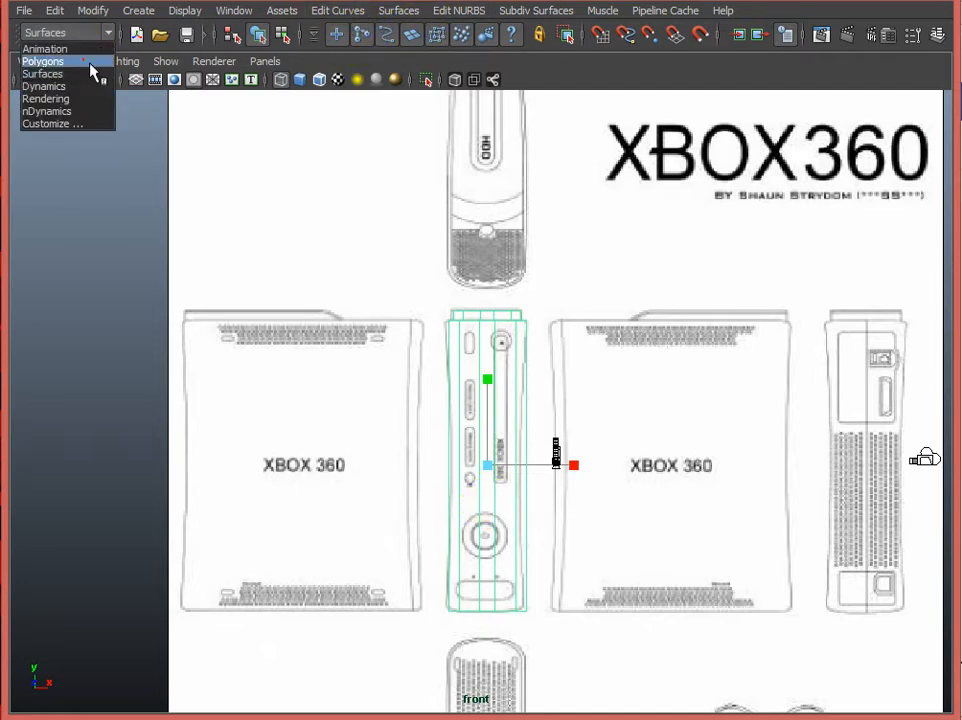
click(85, 61)
click(426, 20)
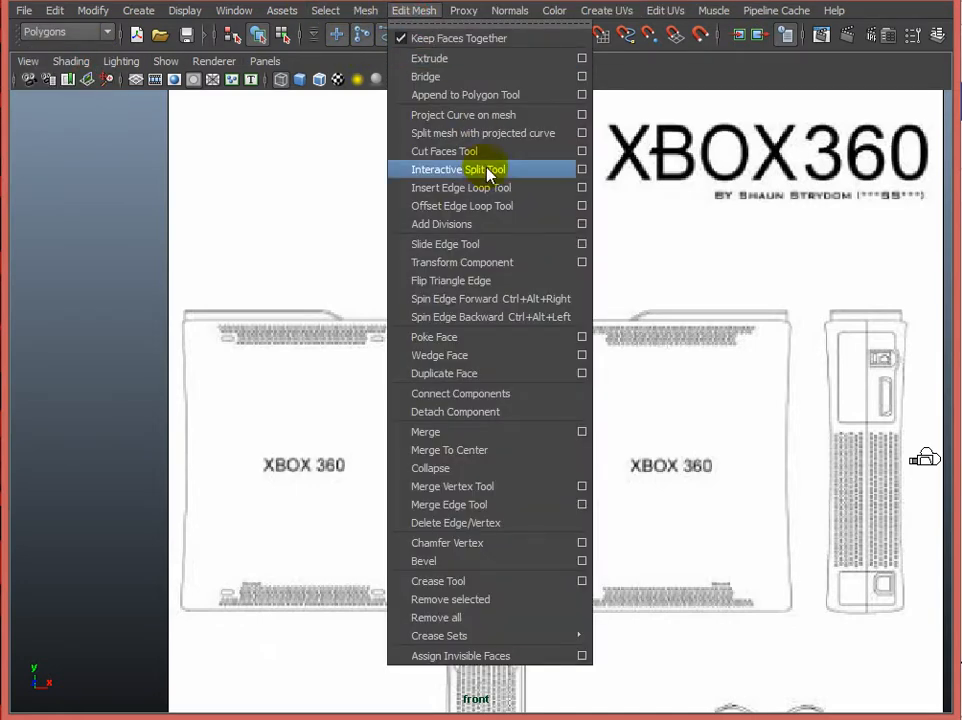
click(582, 188)
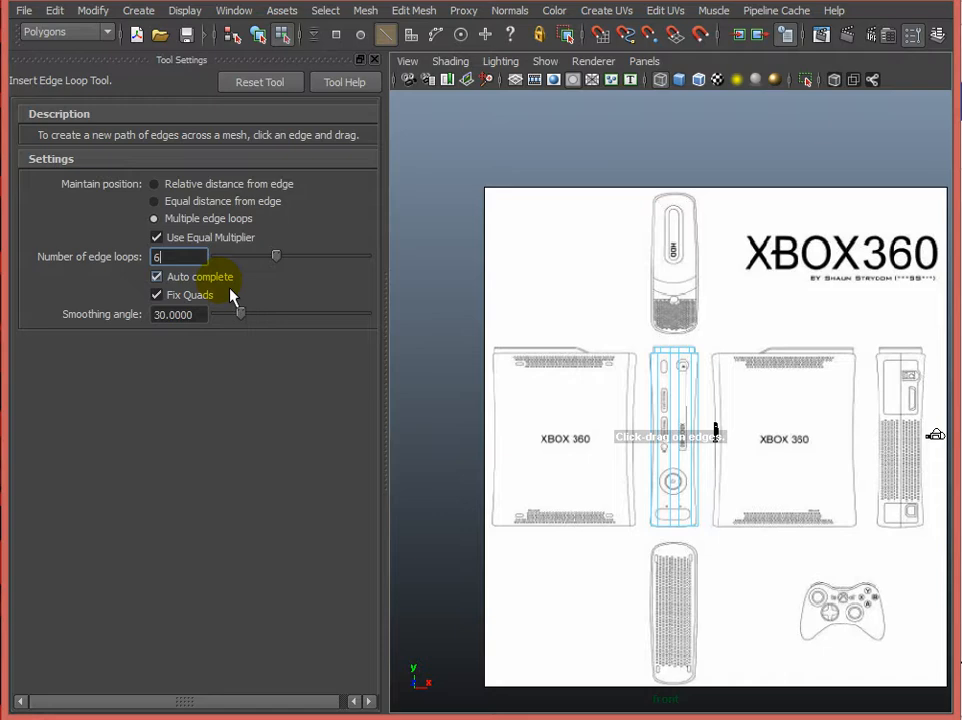
scroll(672, 425, up, 3)
click(652, 401)
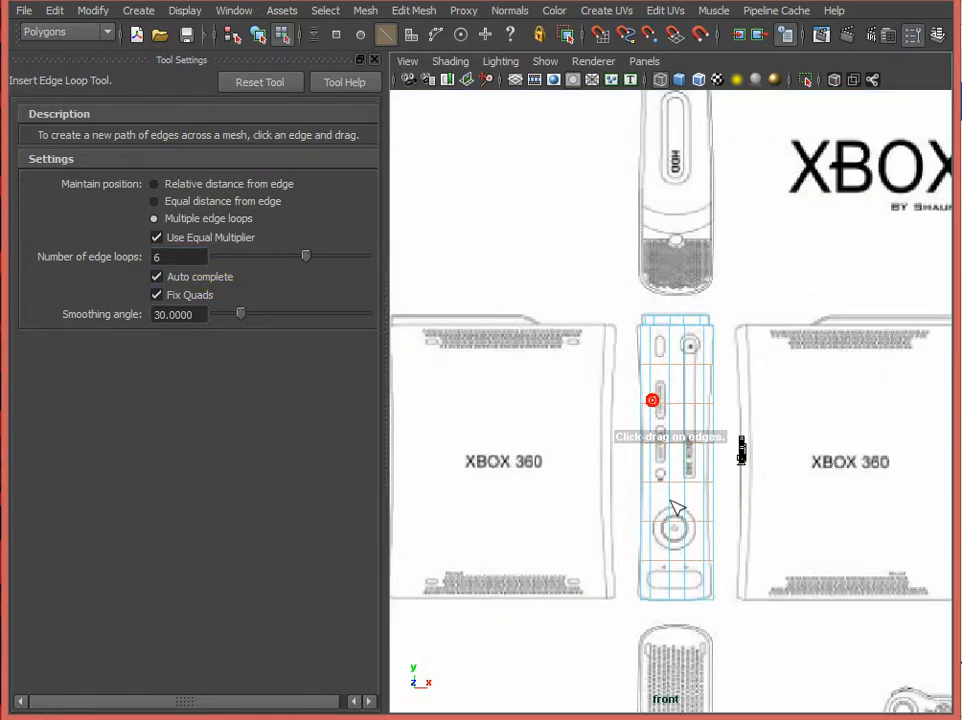
scroll(674, 512, up, 4)
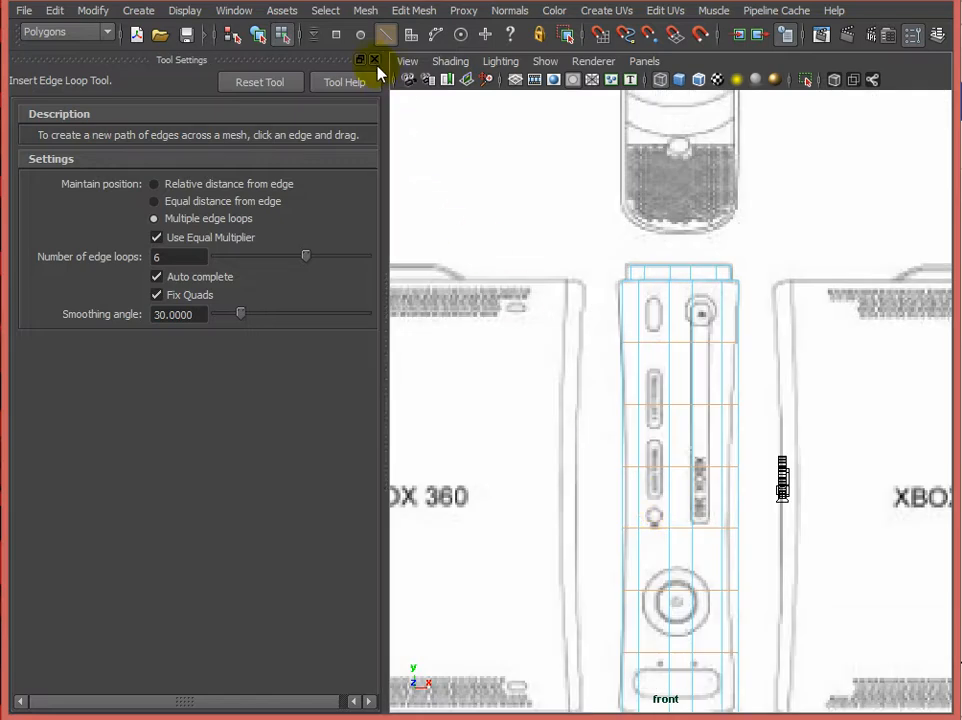
click(375, 60)
Step: Scale the console's two middle horizontal edge loops inward along X in the front view to follow the blueprint's narrowed sides
scroll(542, 297, down, 4)
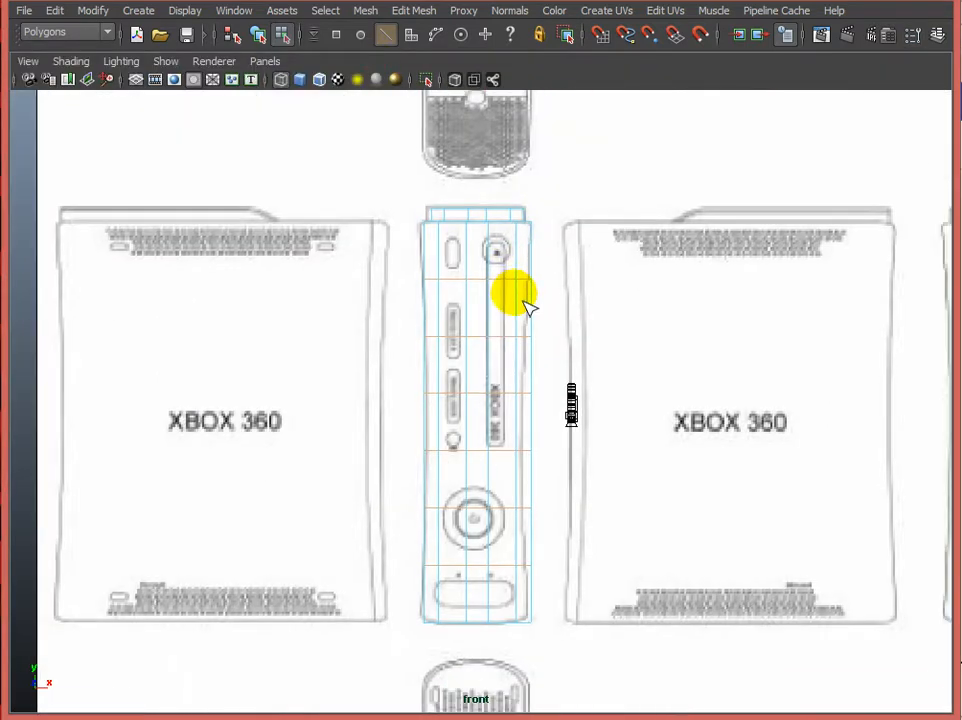
click(520, 440)
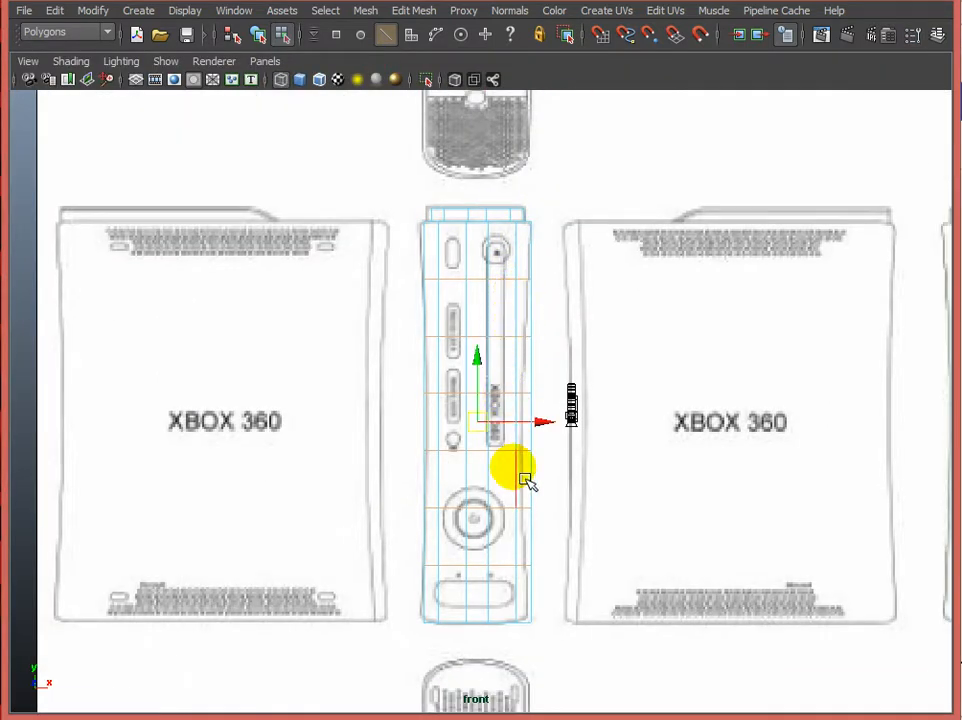
key(5)
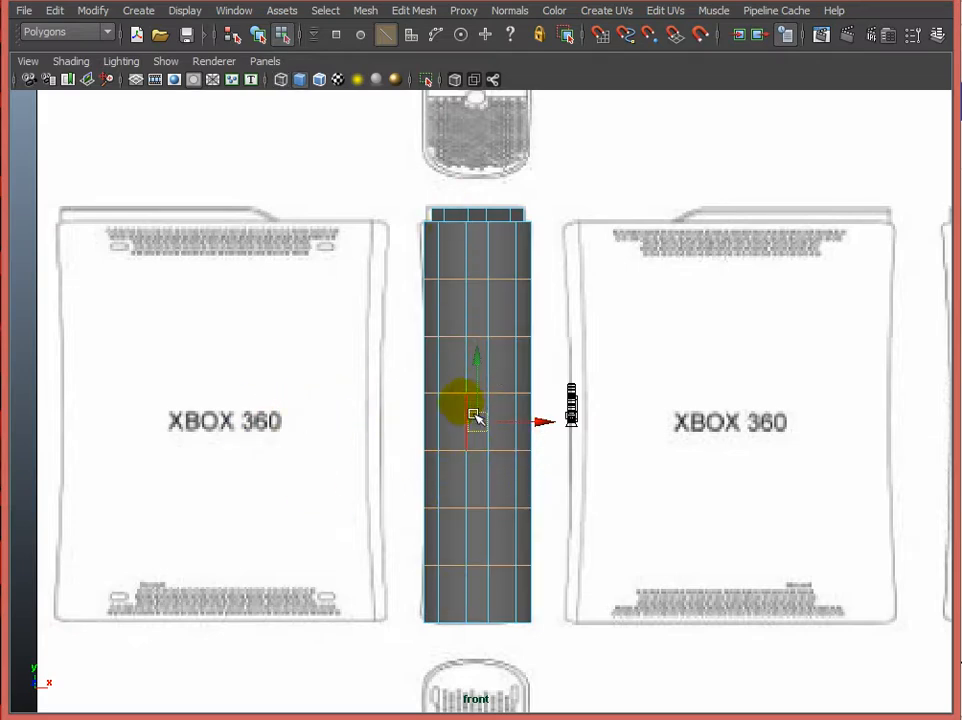
key(4)
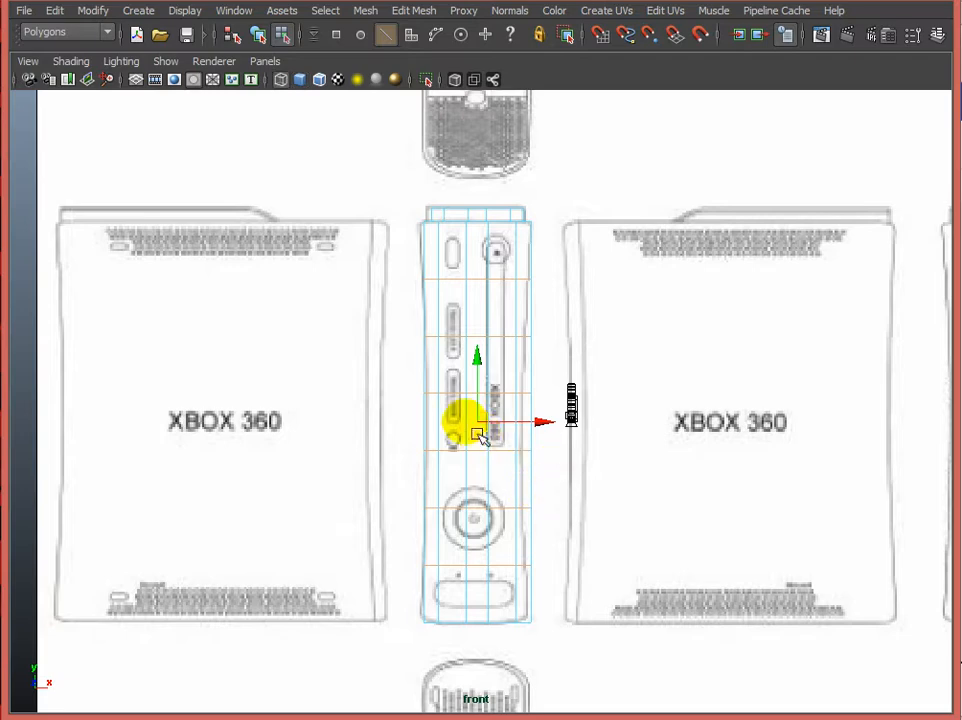
scroll(475, 435, up, 3)
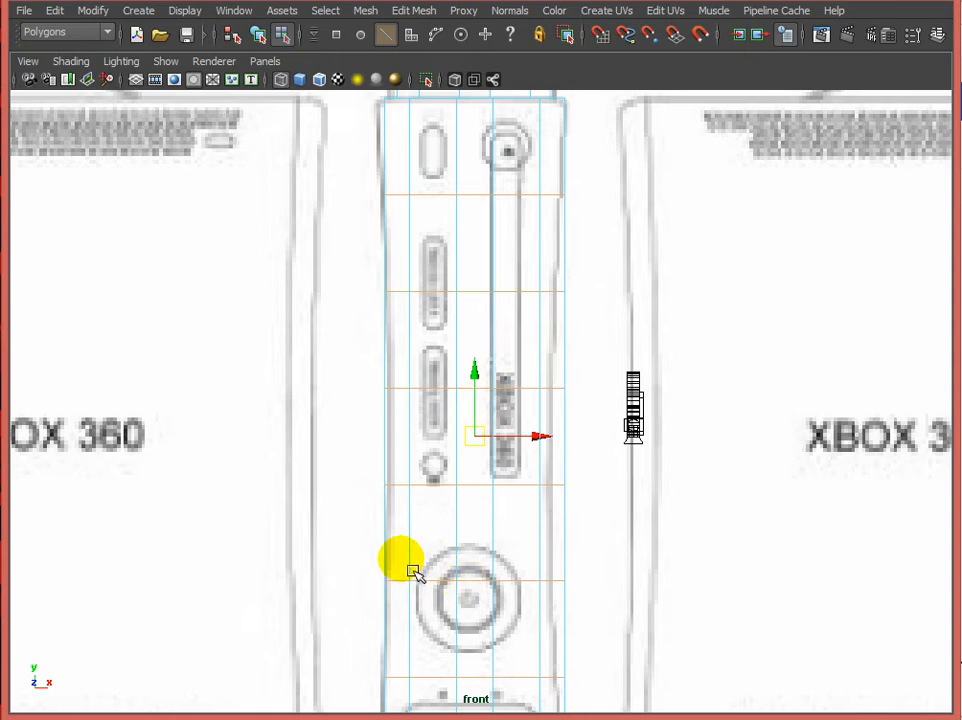
click(436, 392)
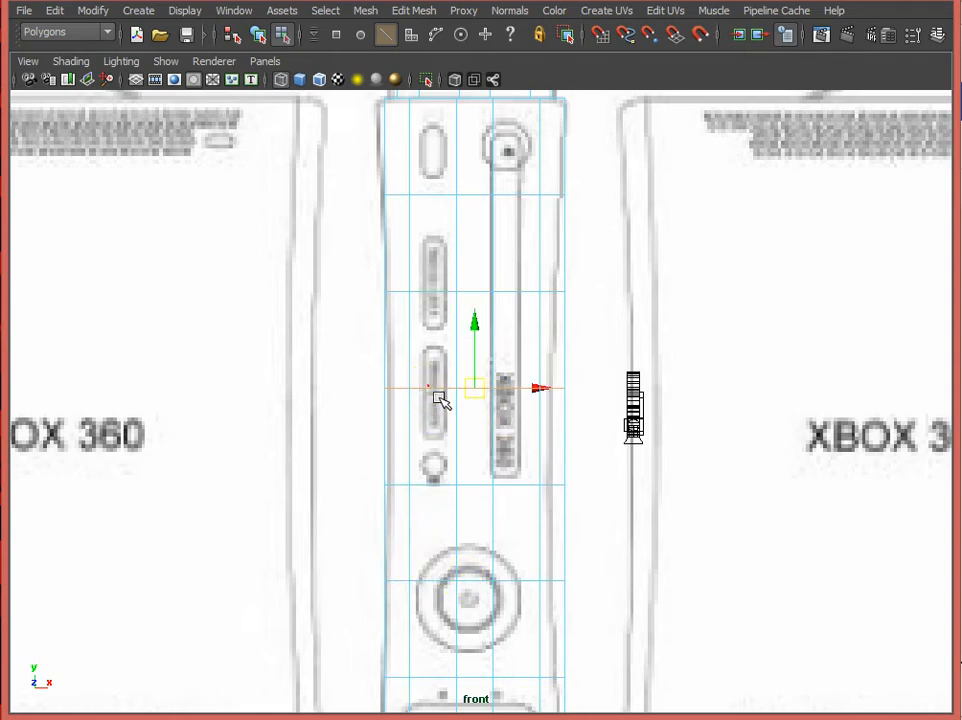
shift+click(442, 490)
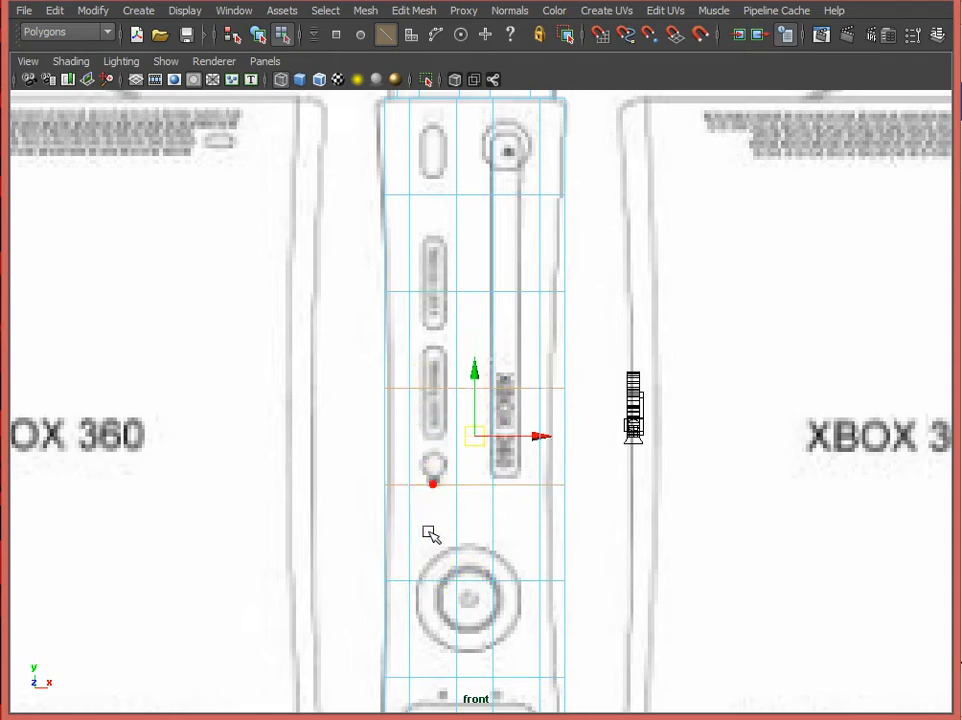
key(r)
drag(388, 436, 400, 456)
key(w)
click(369, 466)
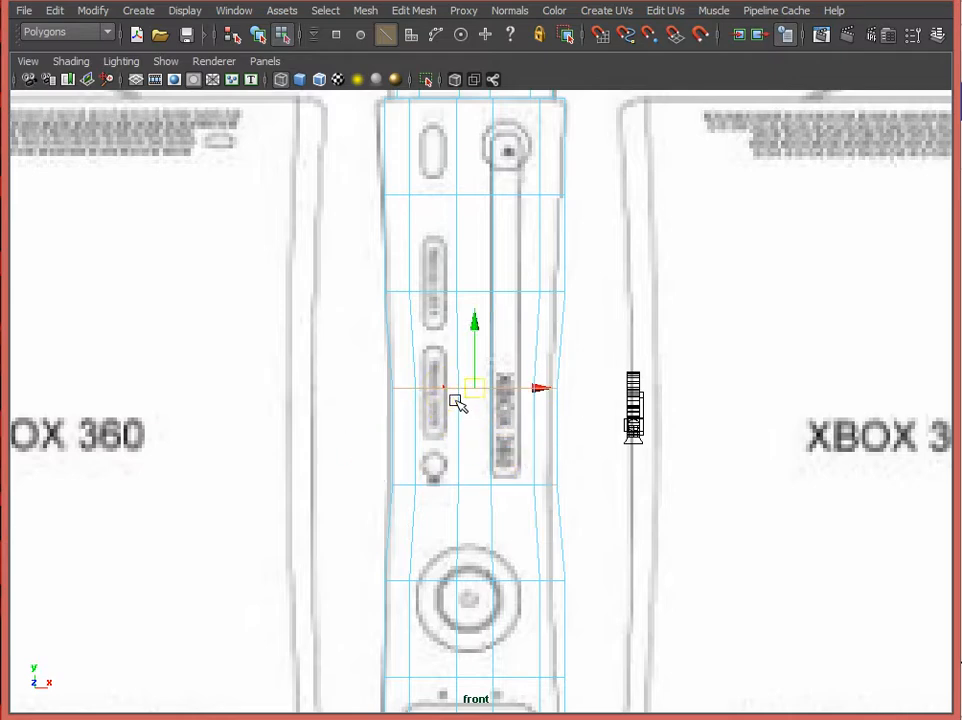
Step: Reselect both middle horizontal edge loops and refine their X scale against the blueprint's waist
click(437, 486)
click(410, 447)
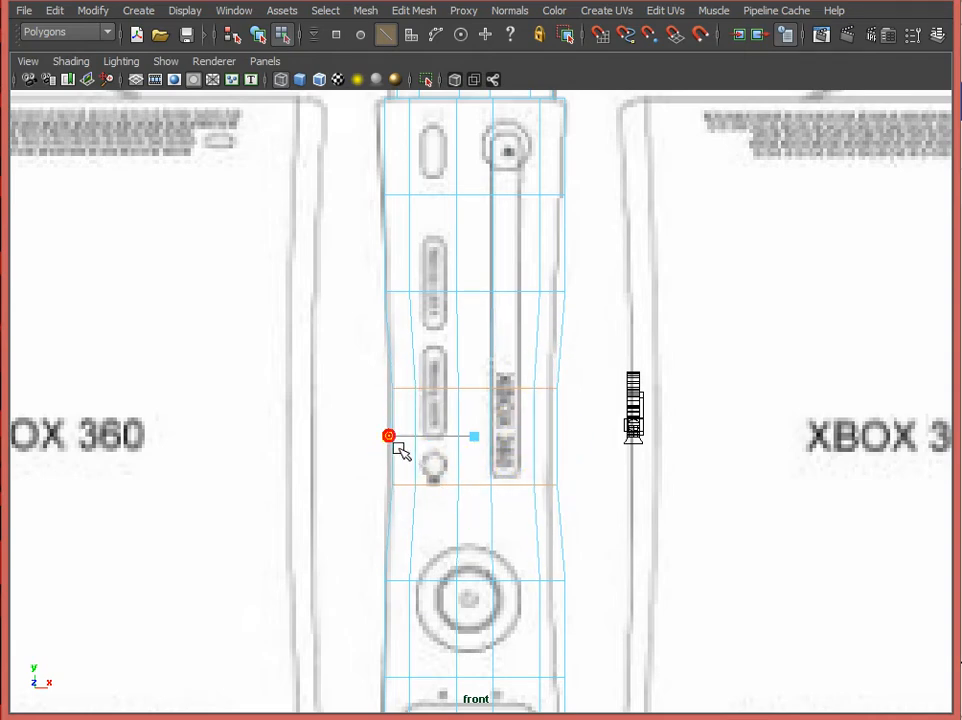
click(396, 446)
drag(398, 450, 414, 454)
Step: Scale the edge loops just above and below the middle pair inward along X to match the blueprint's curved sides
click(438, 296)
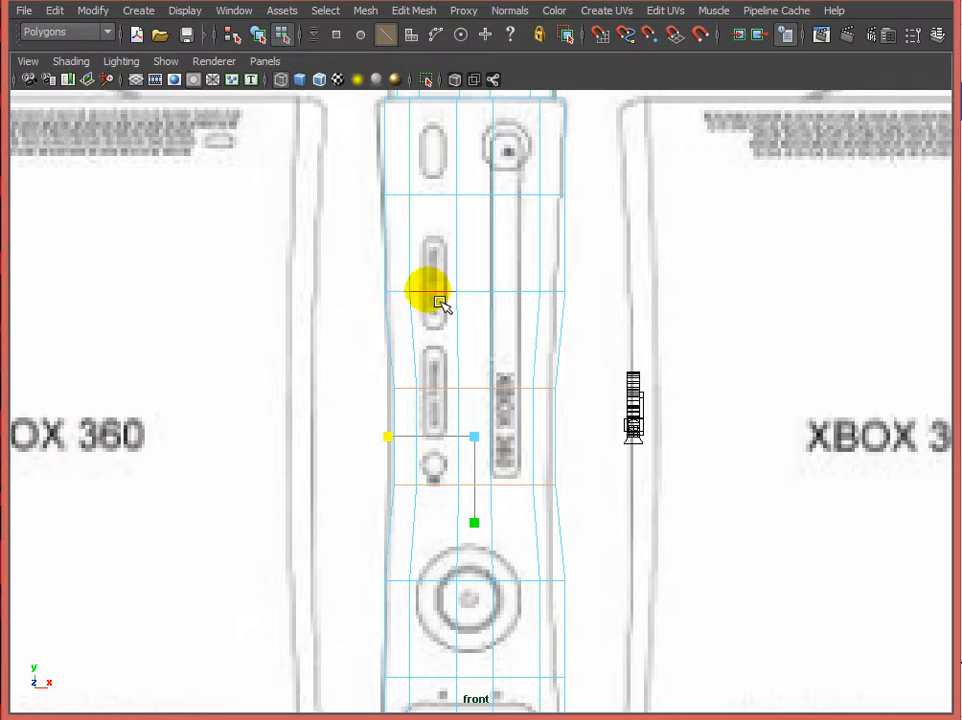
alt+middle_drag(525, 428, 523, 370)
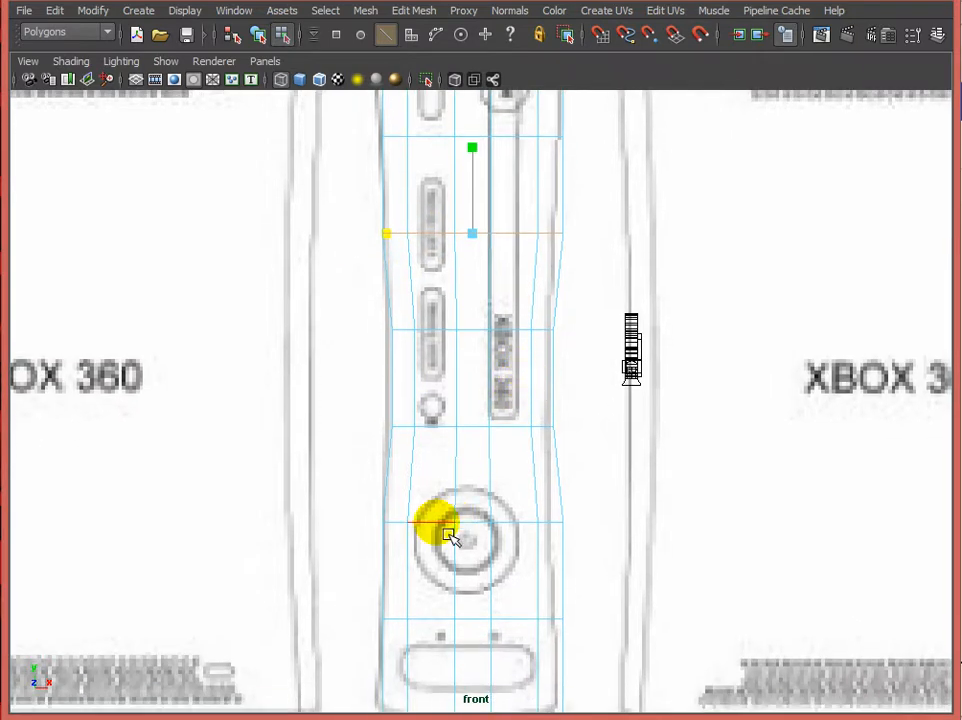
shift+double_click(437, 522)
drag(396, 388, 408, 393)
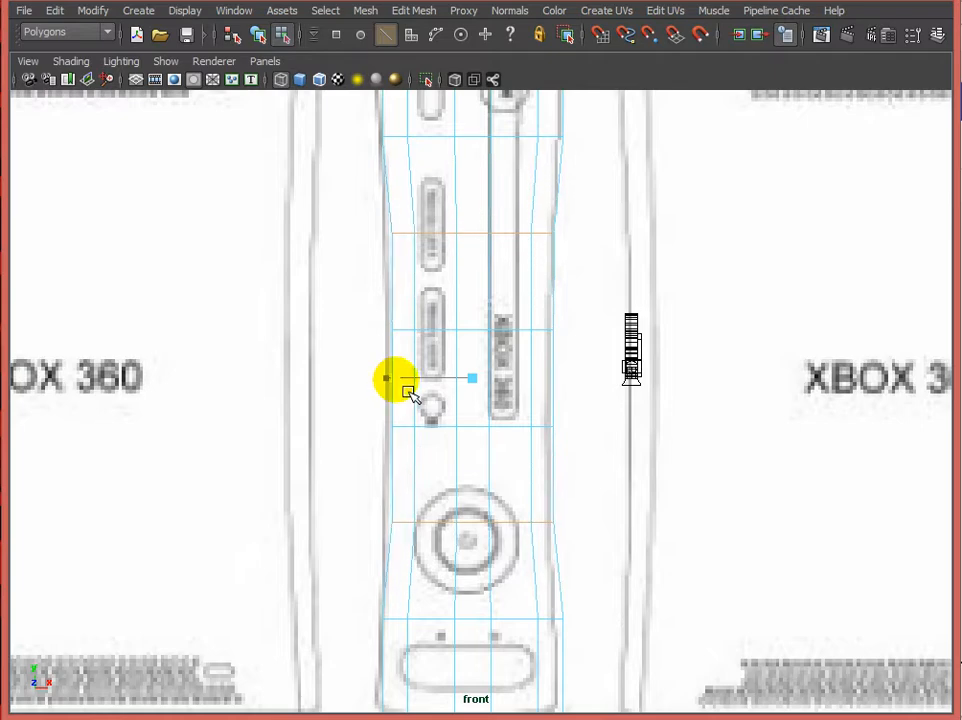
Step: Scale the uppermost and lowermost of the six inserted edge loops inward along X to match the blueprint's side outline
double_click(430, 619)
alt+middle_drag(426, 495, 417, 592)
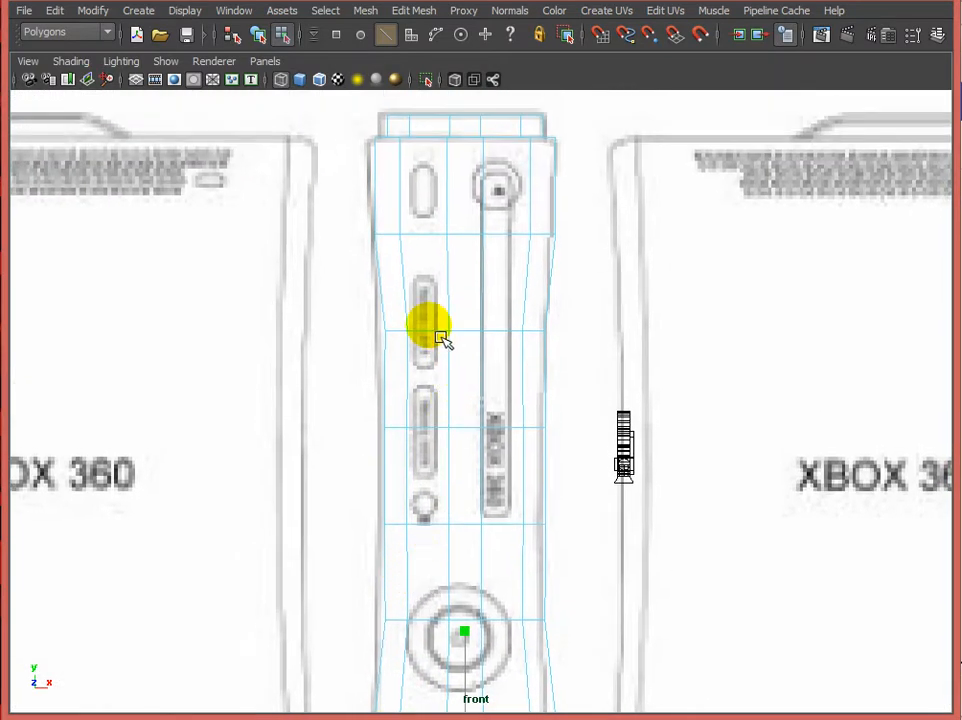
drag(366, 480, 396, 484)
alt+middle_drag(397, 487, 462, 339)
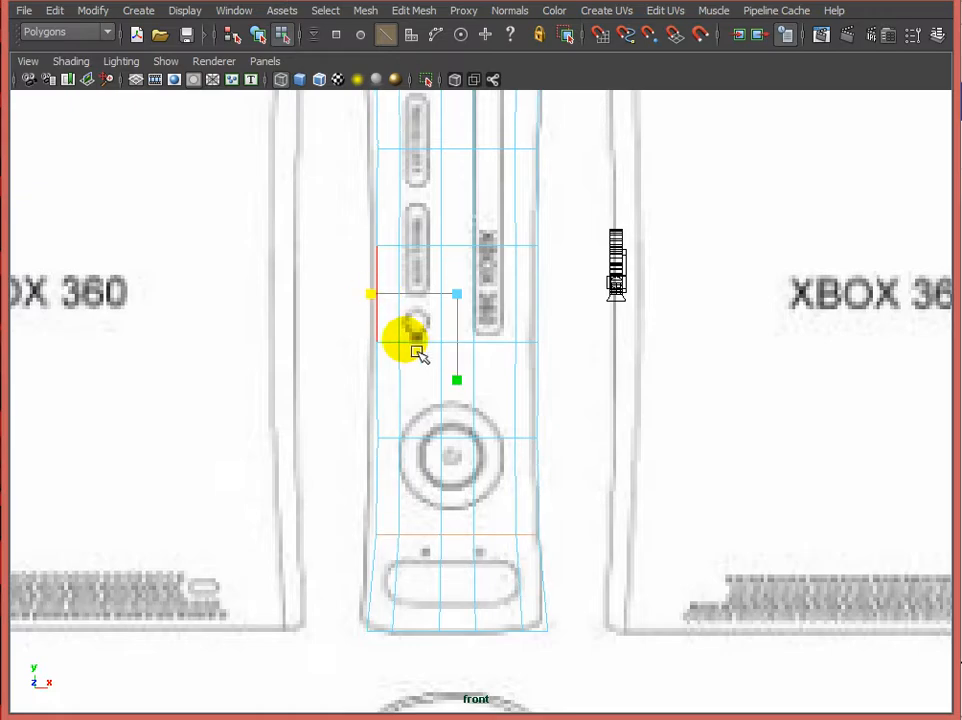
alt+middle_drag(404, 339, 408, 432)
scroll(408, 442, up, 1)
scroll(459, 558, down, 10)
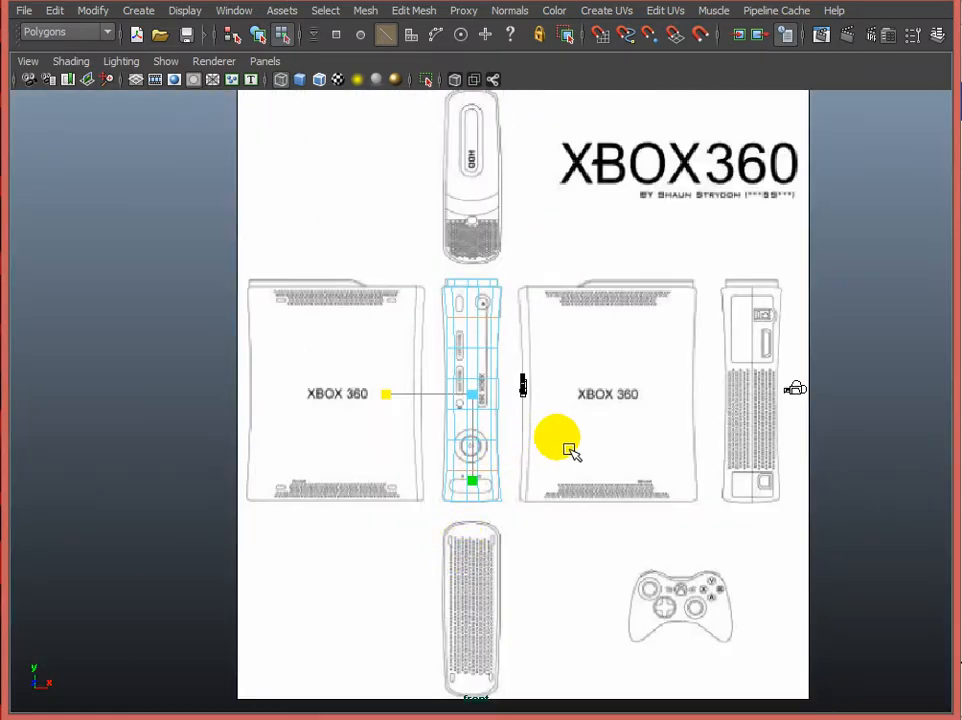
Step: In the enlarged side view, scale the outer, intermediate and middle pairs of horizontal edge loops inward along Z to follow the blueprint's curve
key(space)
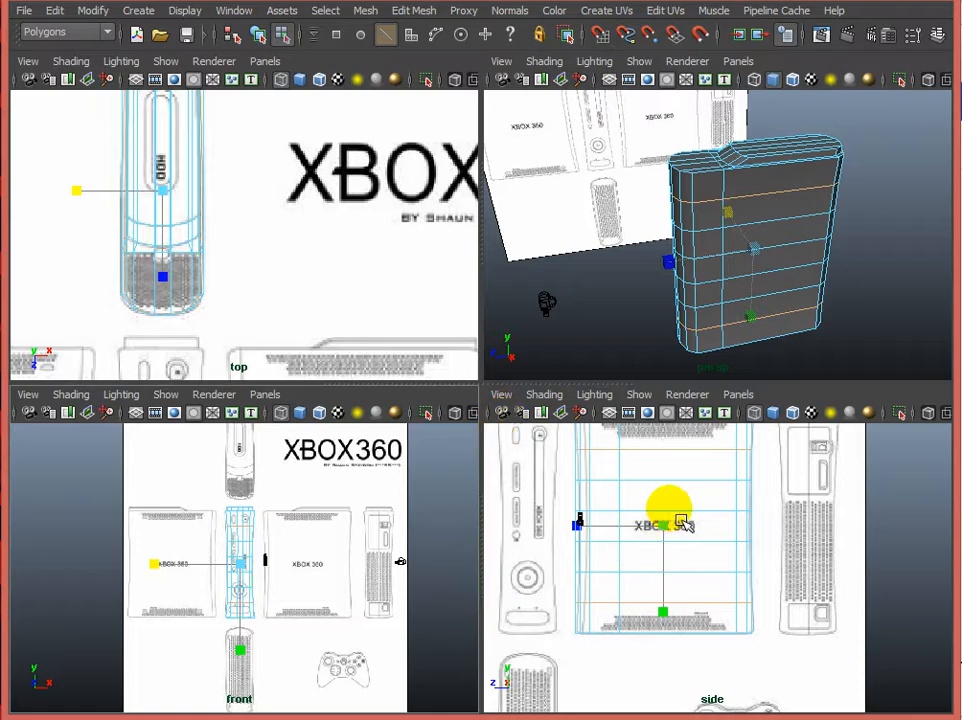
key(space)
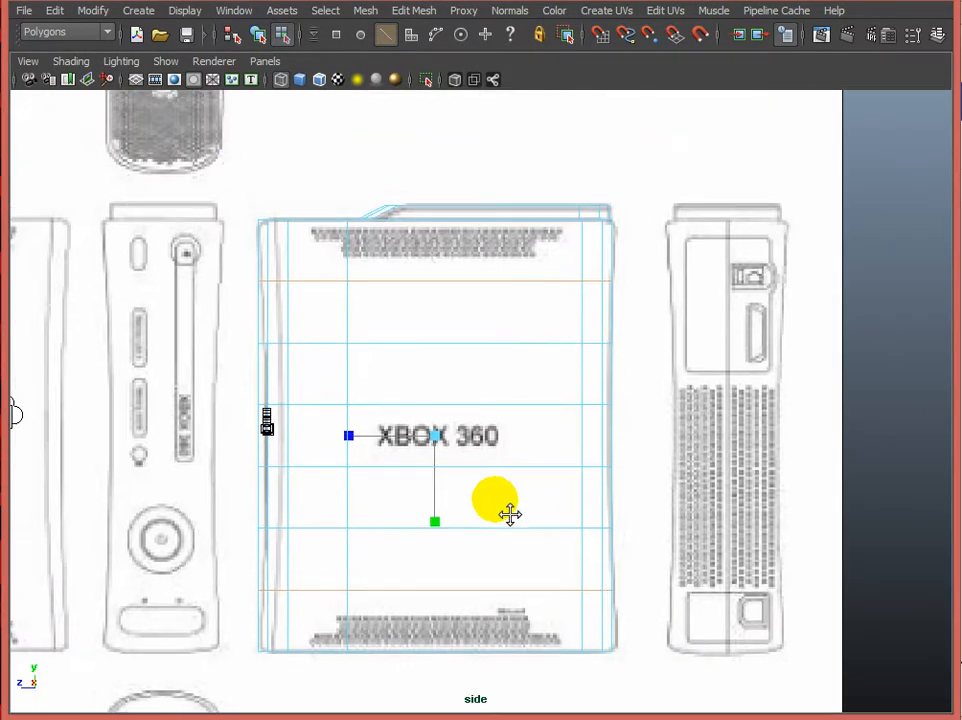
drag(353, 446, 358, 446)
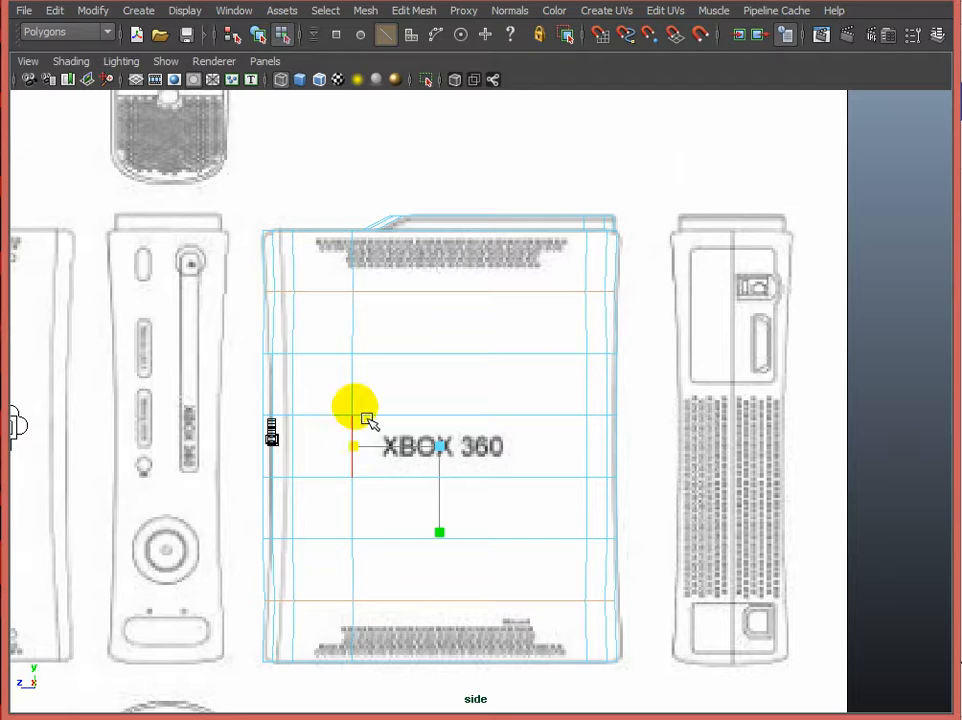
shift+click(342, 552)
drag(353, 446, 355, 446)
click(320, 415)
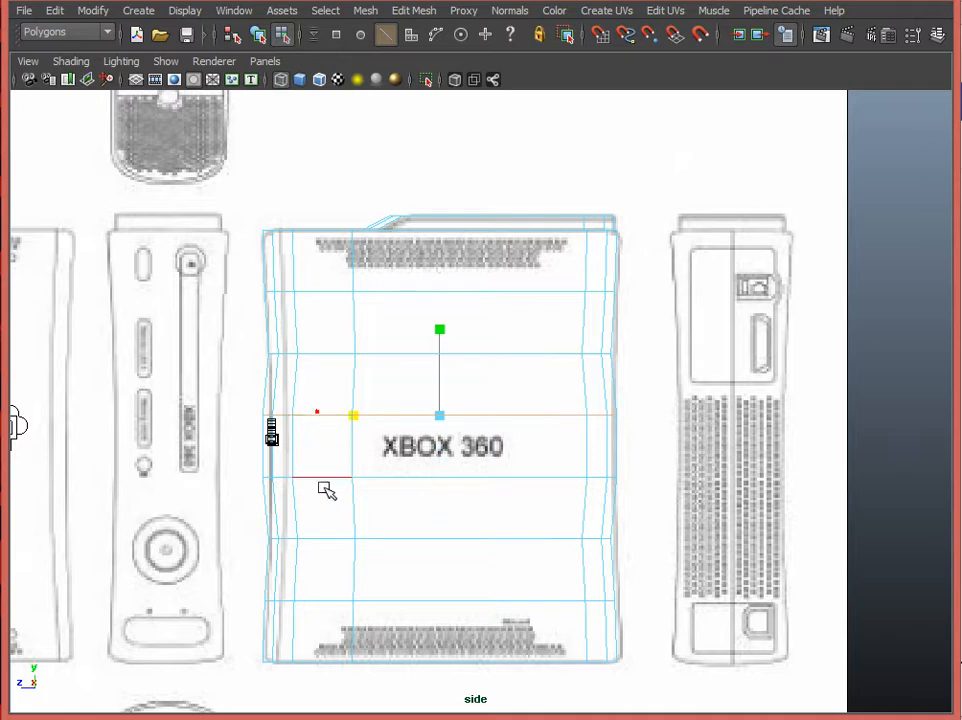
drag(353, 446, 356, 446)
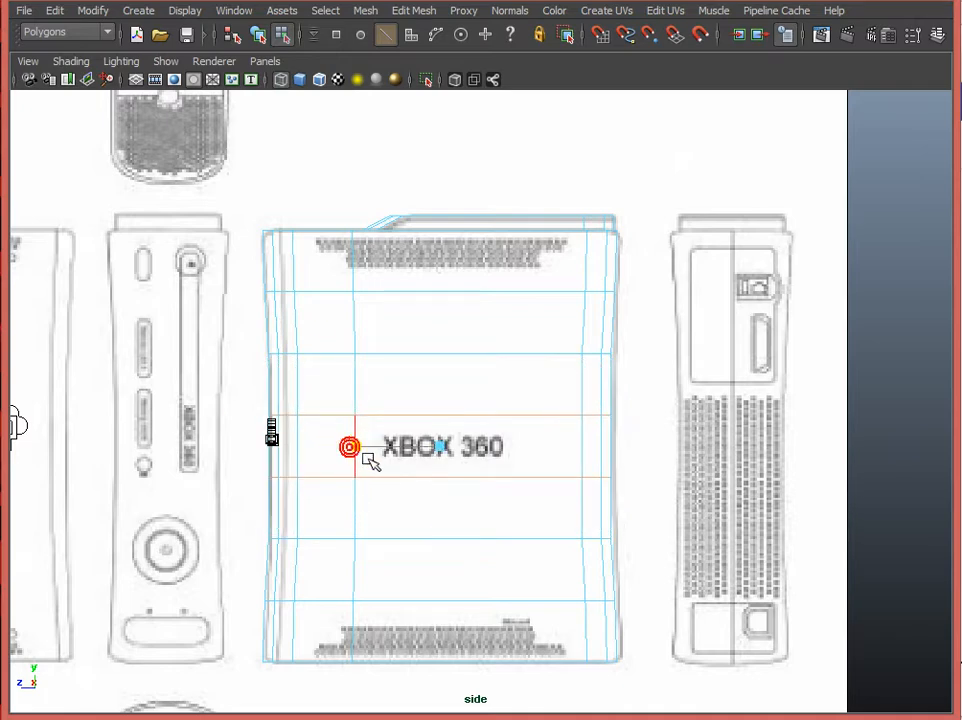
click(646, 443)
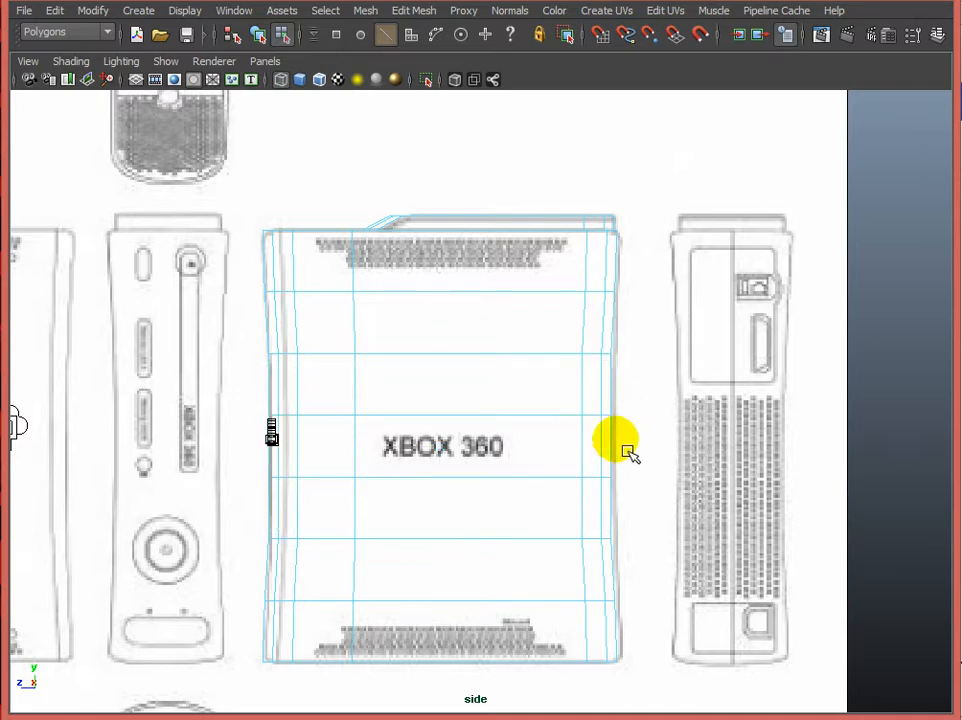
Step: Move the rear vertices of the uppermost and lowermost inserted loops backward along Z onto the blueprint's rear outline
key(F9)
drag(633, 580, 580, 627)
shift+drag(638, 272, 582, 302)
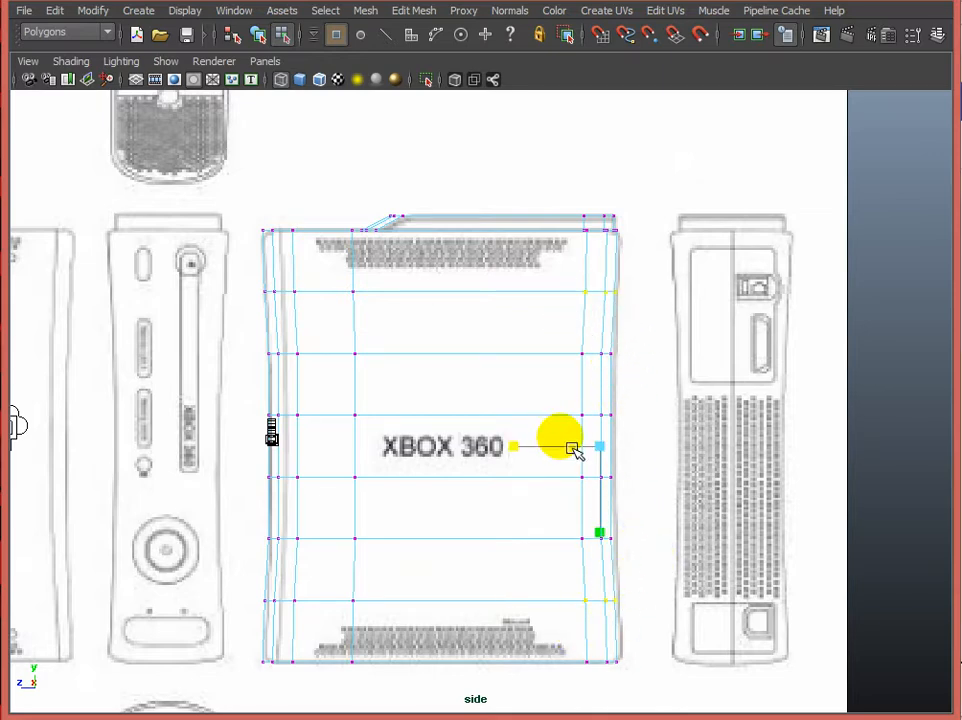
drag(550, 462, 551, 463)
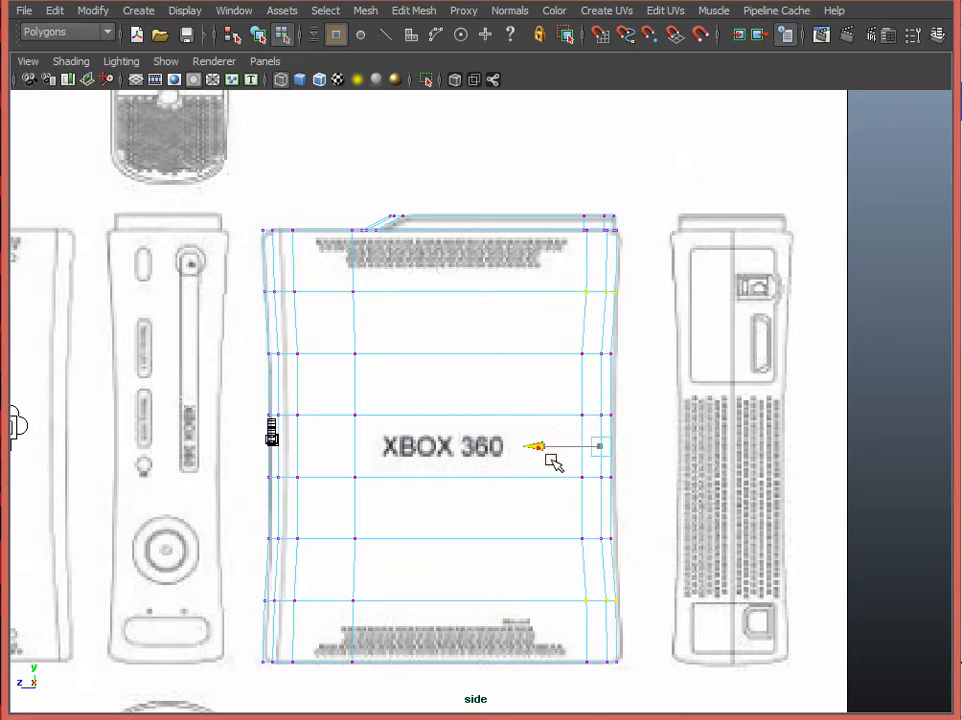
Step: Move the rear vertices of the four middle loops backward along Z onto the blueprint's rear curve, and return to object mode
drag(646, 334, 508, 556)
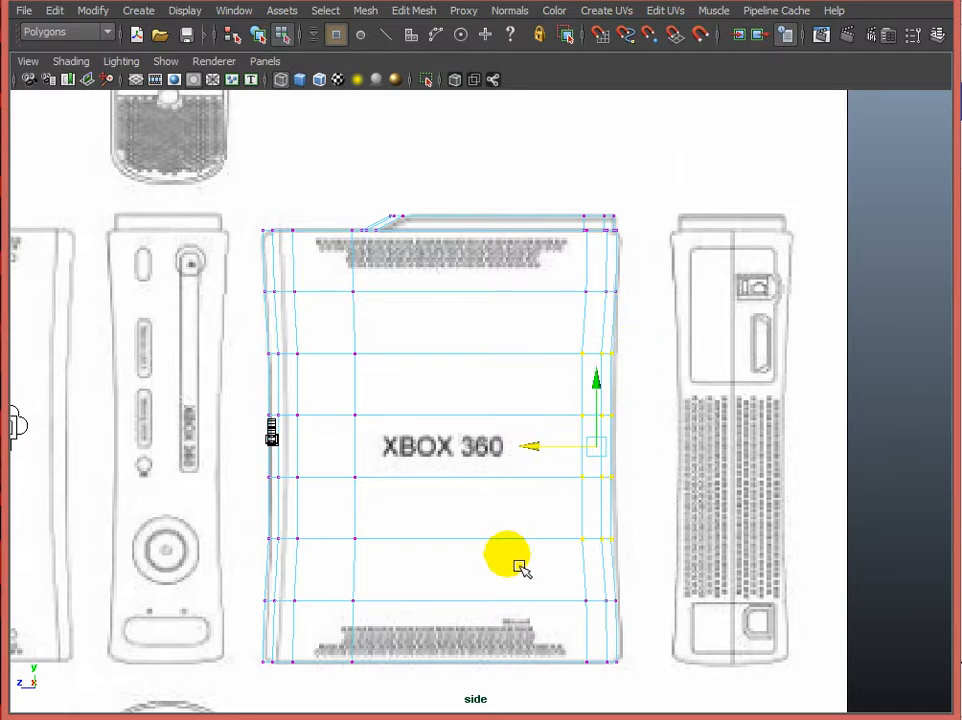
click(546, 462)
drag(539, 447, 557, 462)
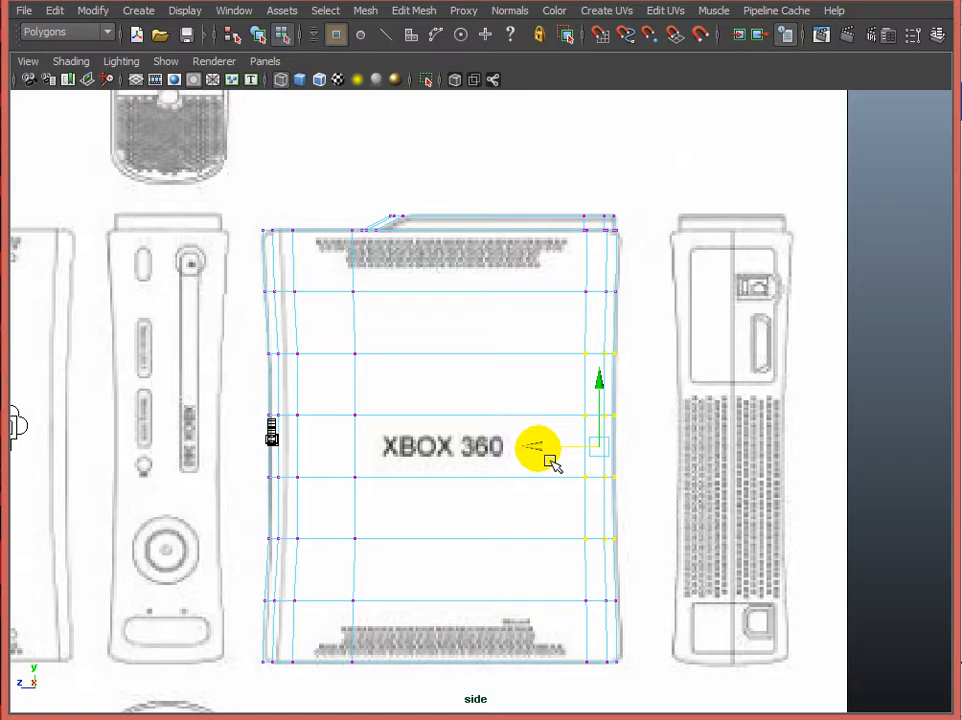
key(F8)
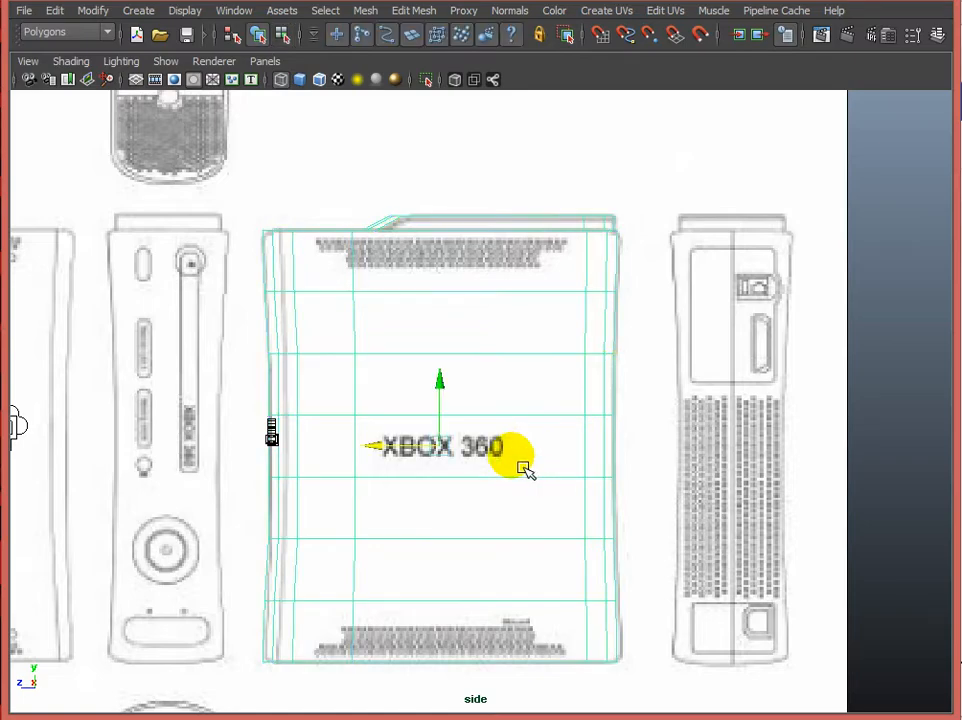
Step: Examine how the console's curved front and rear edges fit the blueprint in the side view
key(space)
scroll(634, 531, up, 5)
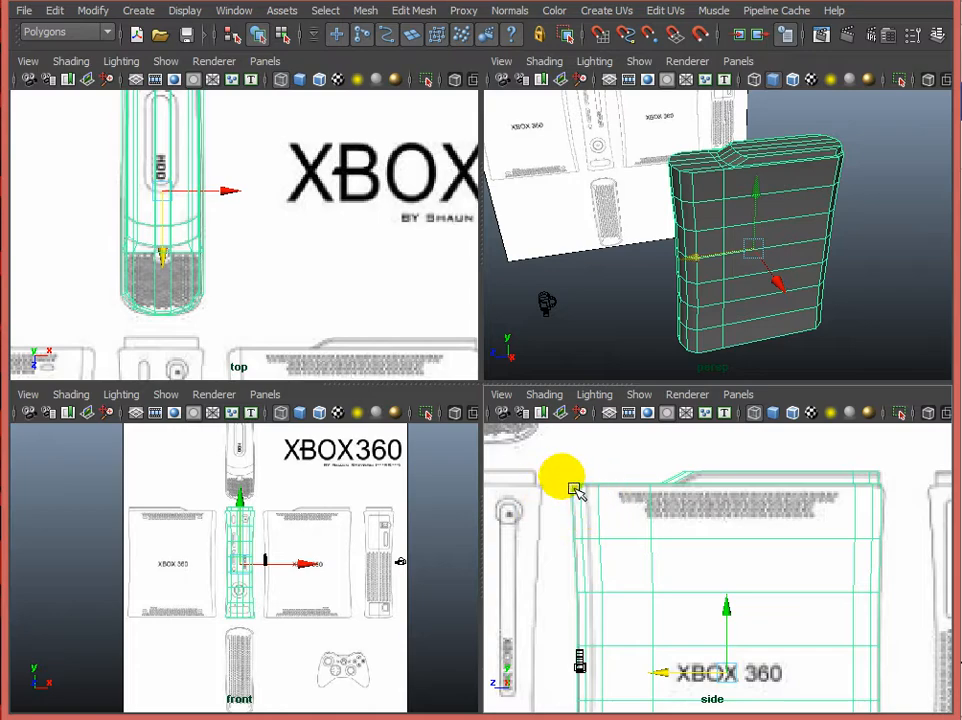
alt+middle_drag(636, 527, 645, 505)
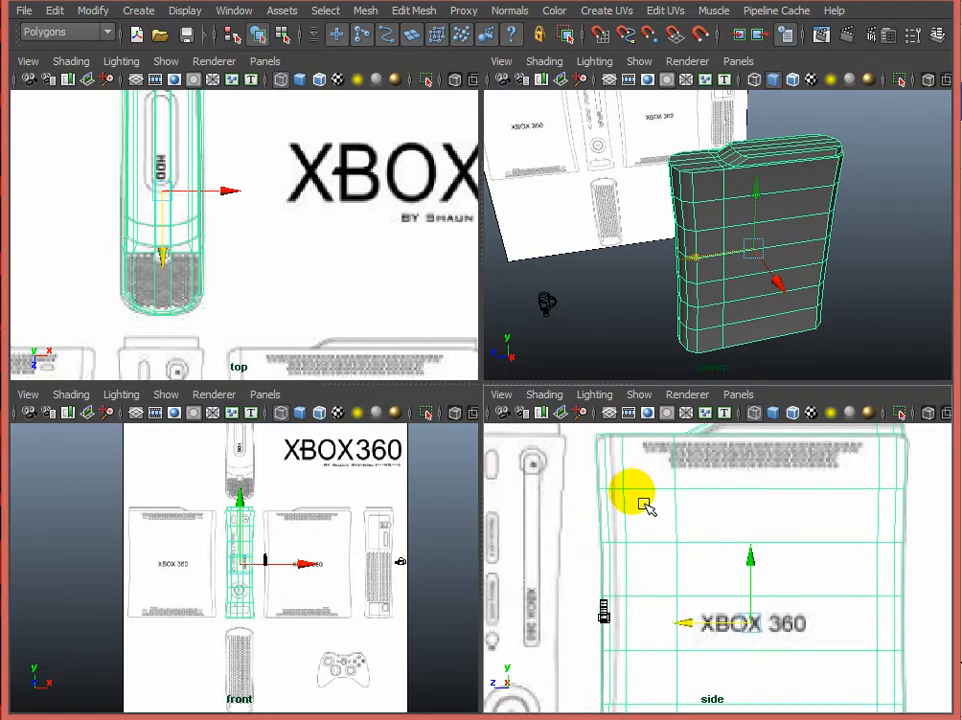
mouse_move(615, 582)
alt+middle_down()
mouse_move(616, 537)
mouse_move(631, 586)
alt+middle_up()
key(space)
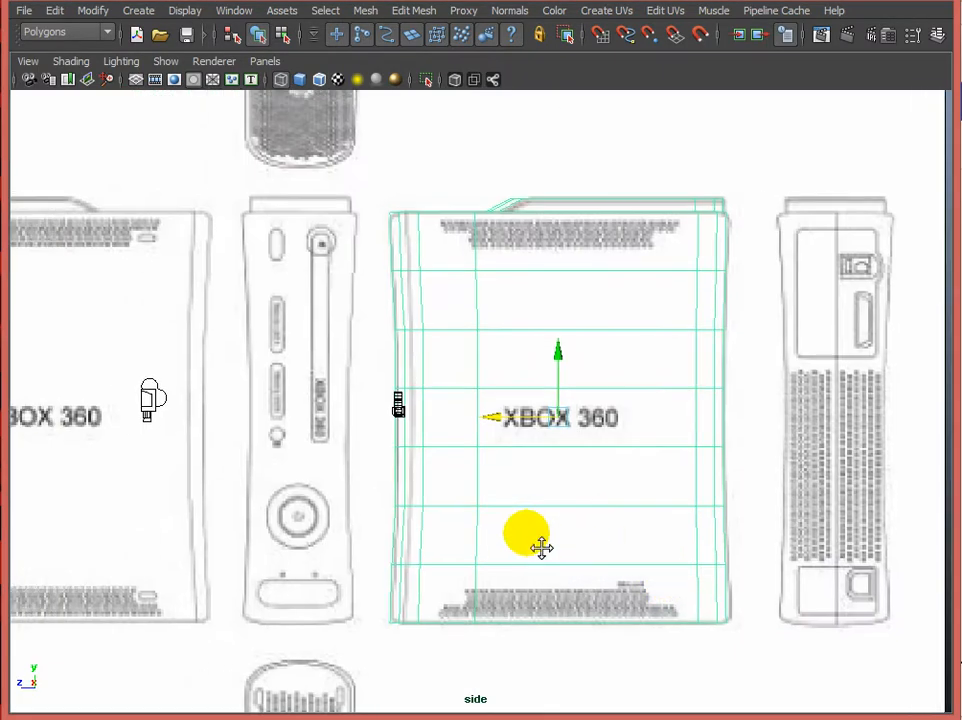
scroll(440, 330, up, 5)
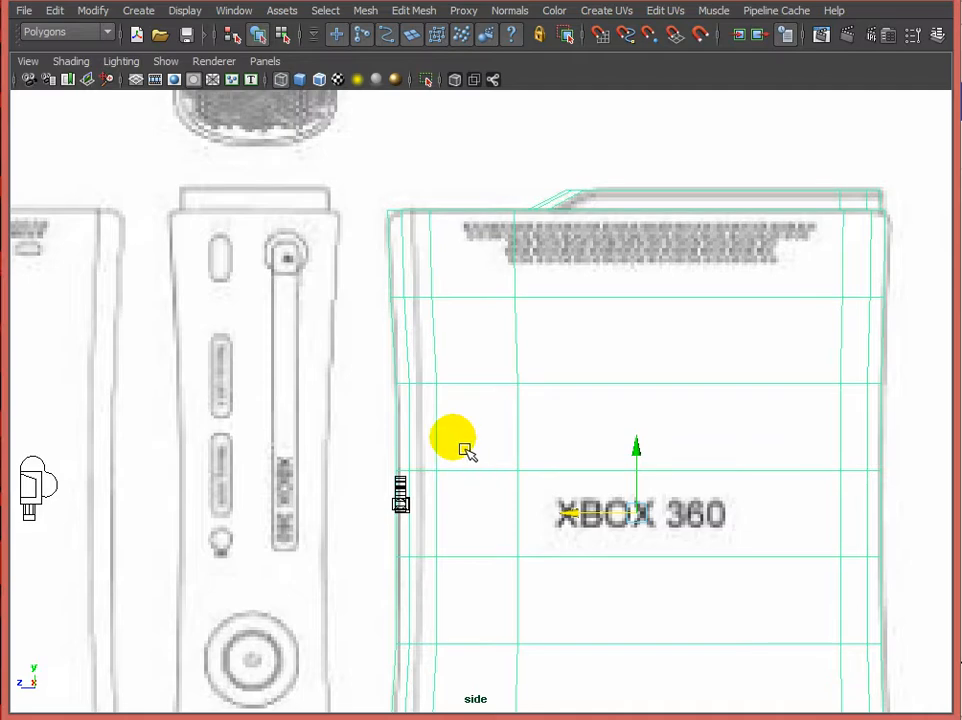
scroll(480, 468, down, 3)
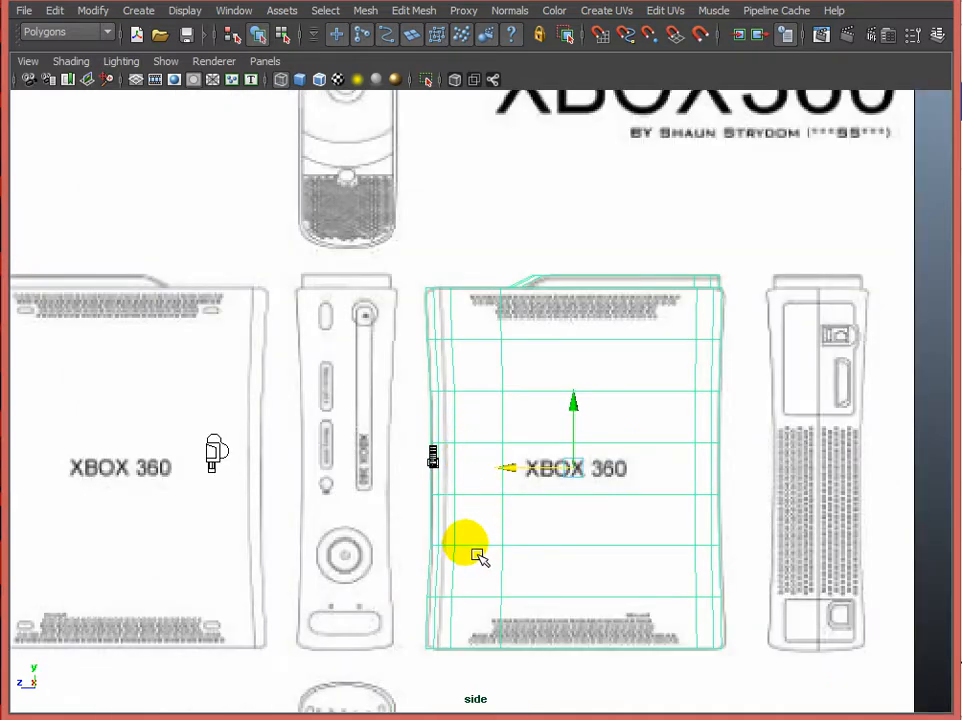
scroll(477, 555, up, 2)
alt+middle_drag(470, 462, 556, 451)
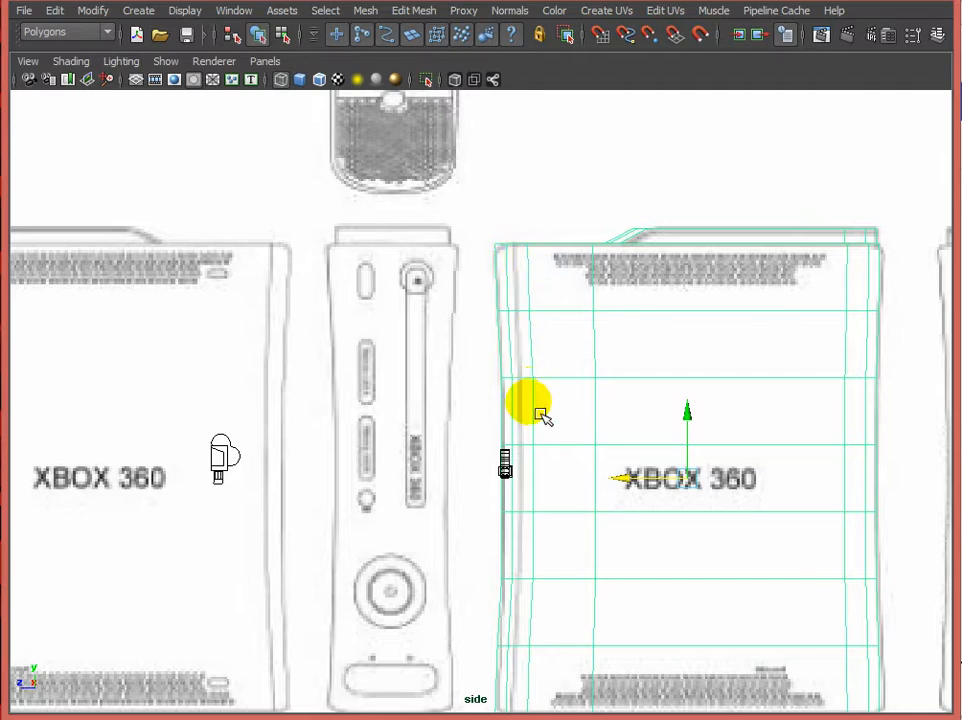
alt+middle_drag(540, 413, 544, 349)
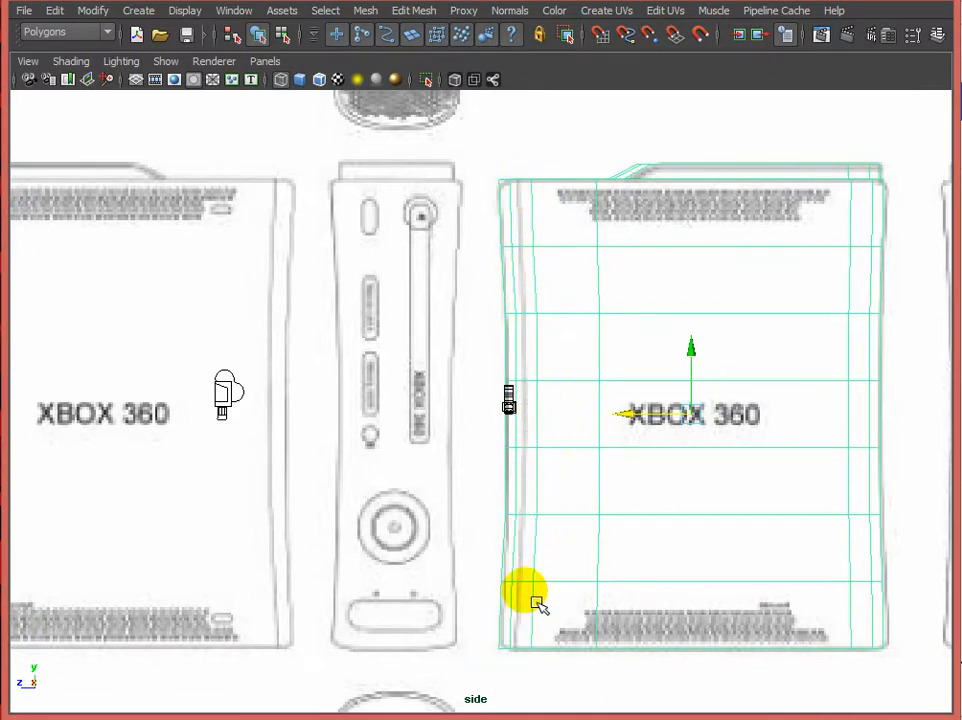
Step: In the side view, move the vertical vertex loop behind the console's front edge forward along Z onto the blueprint's front panel seam
key(F10)
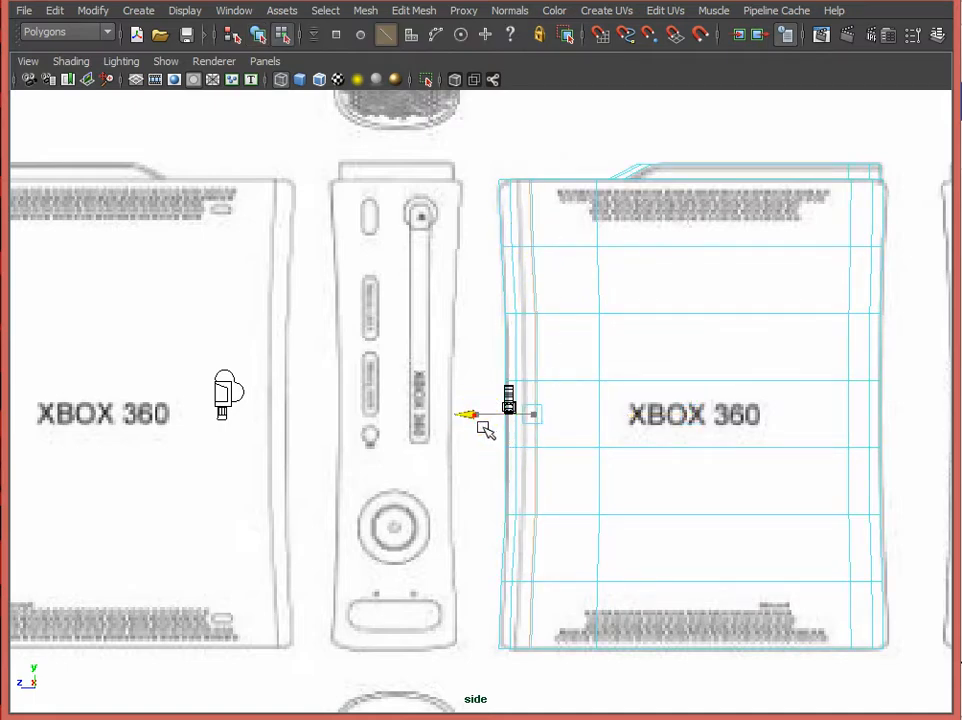
key(F9)
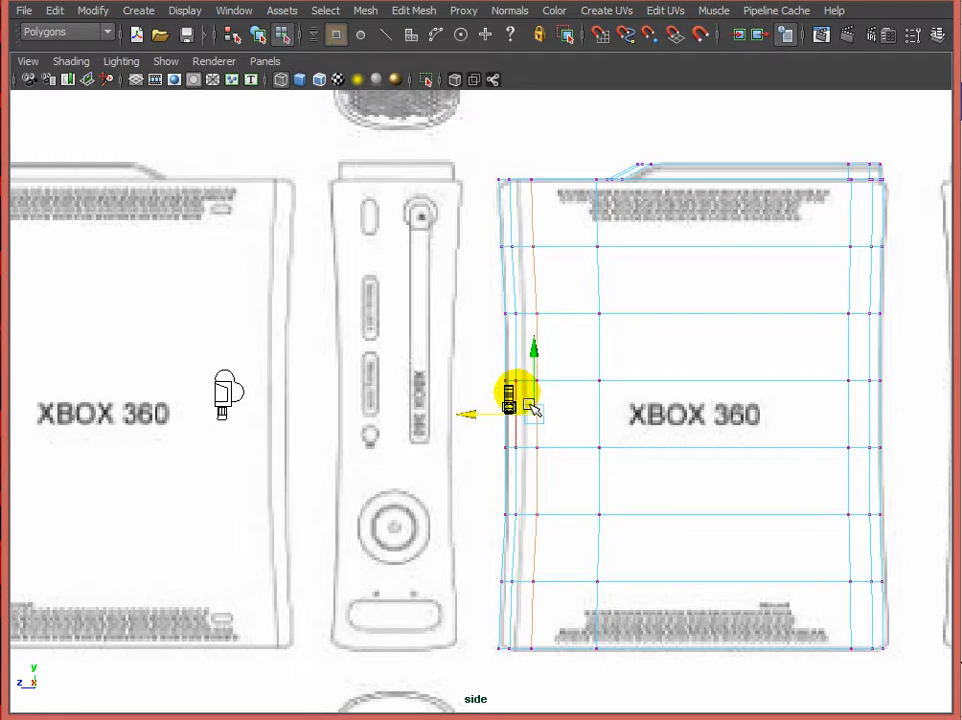
drag(576, 172, 538, 697)
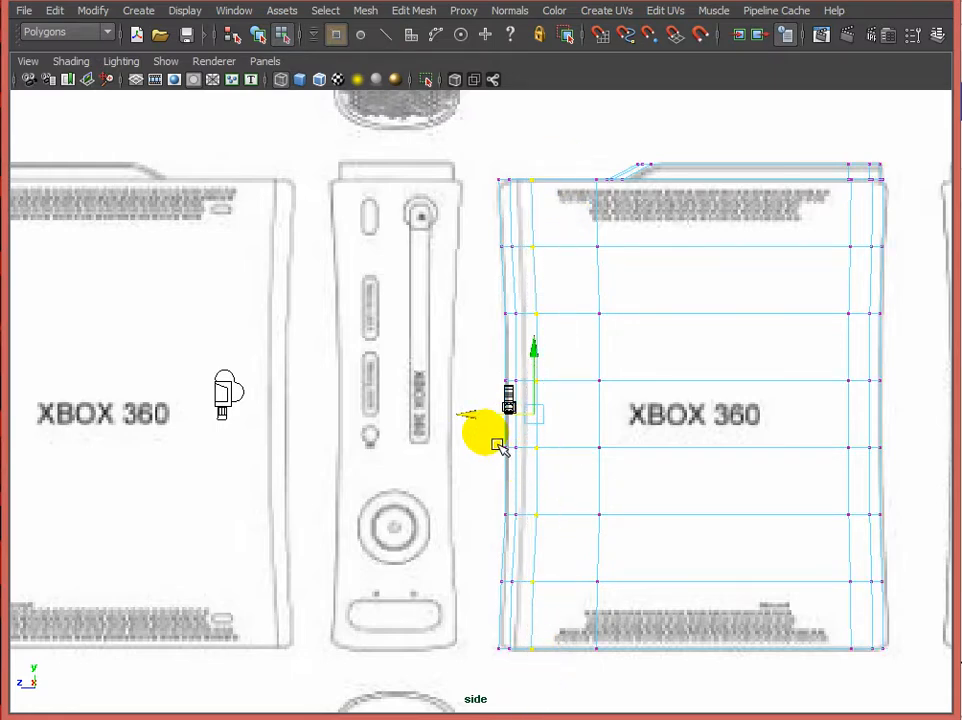
drag(468, 414, 468, 433)
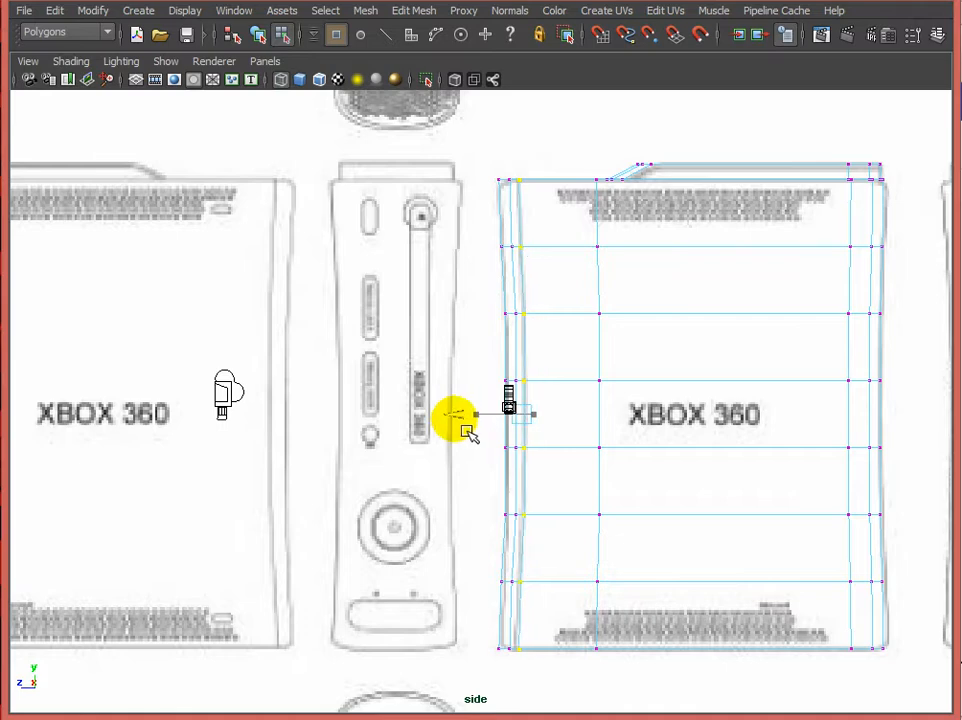
Step: Try to lower the front top corner vertices and raise the front bottom corner vertices to follow the blueprint's rounded corners
scroll(502, 240, up, 1)
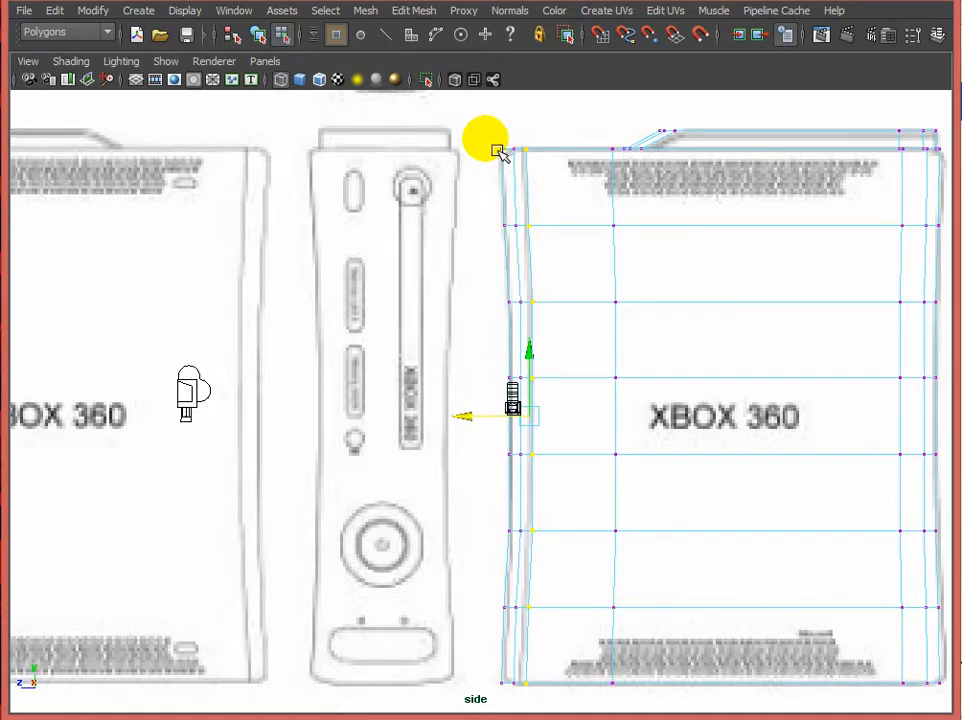
drag(487, 138, 520, 178)
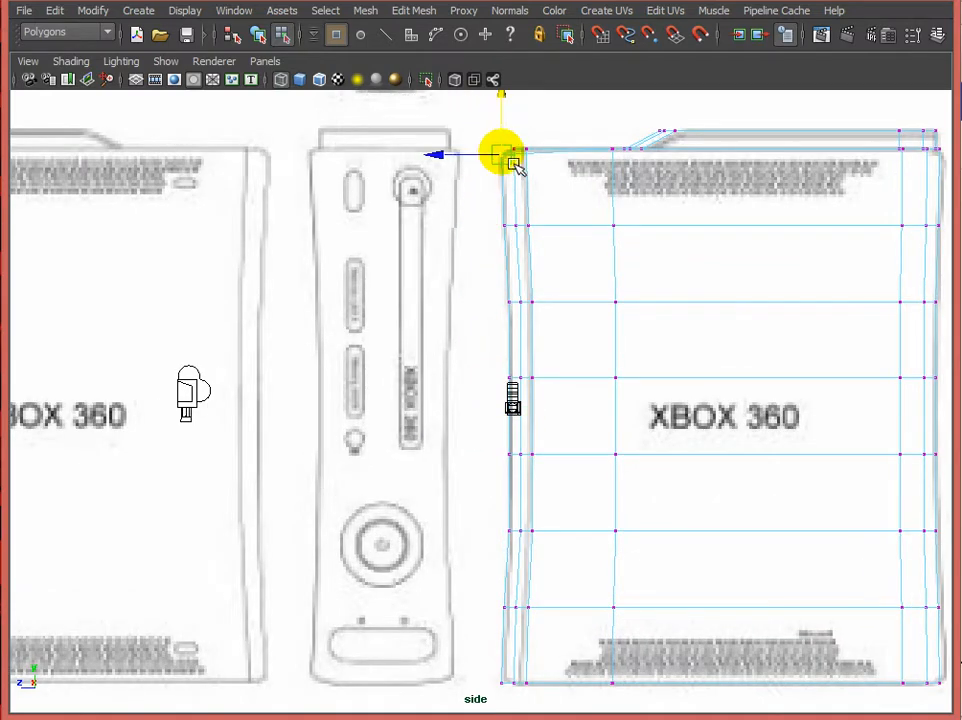
alt+middle_drag(521, 268, 520, 144)
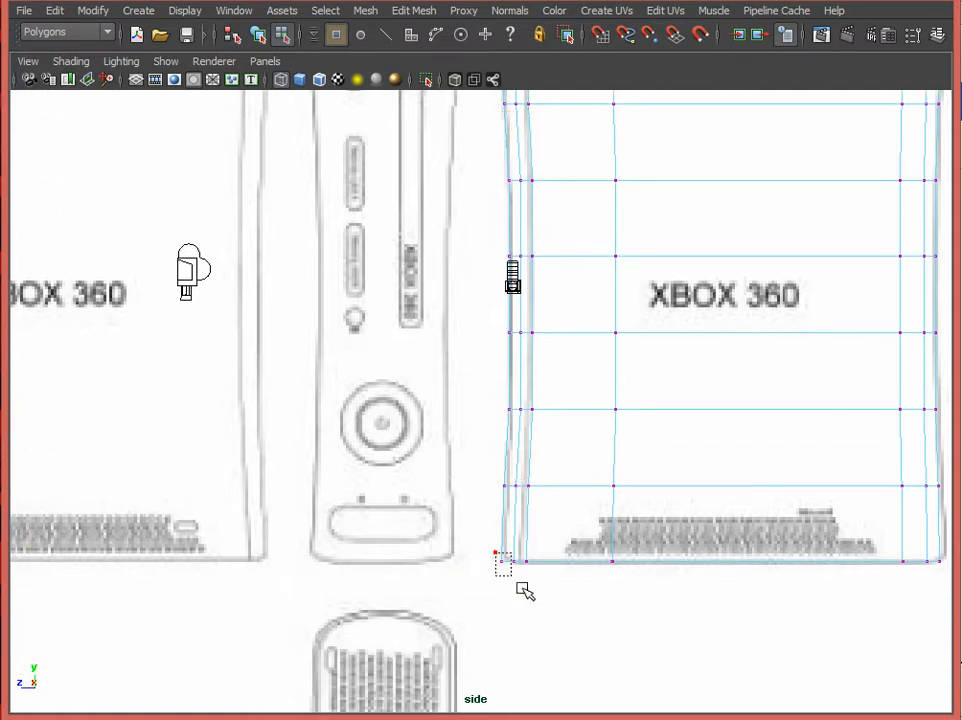
click(516, 538)
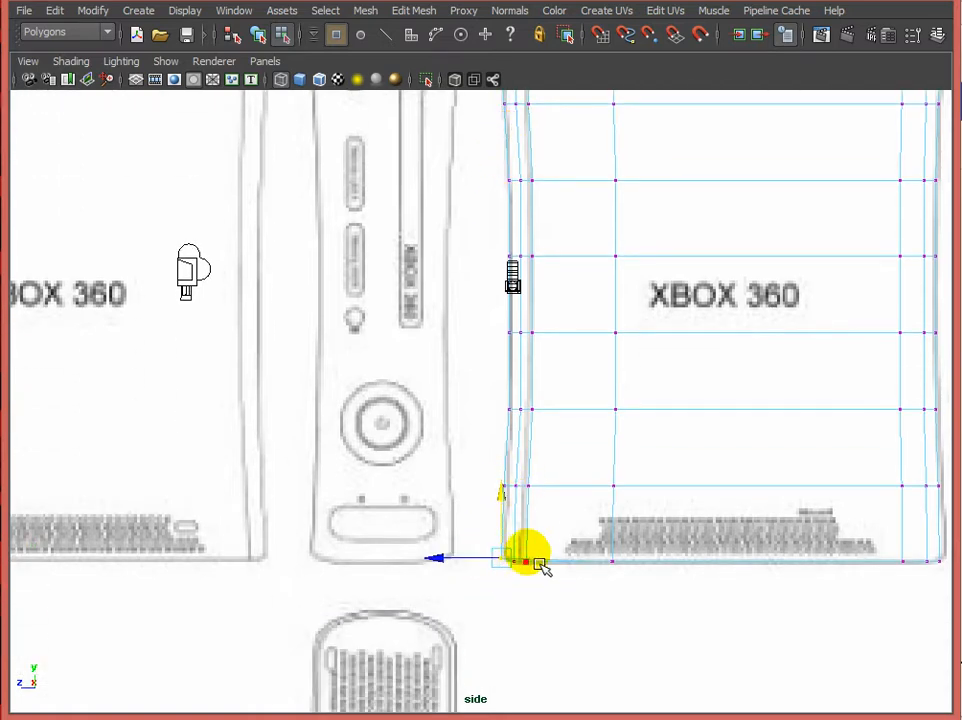
Step: Try to move the rear bottom and rear top corner vertices onto the blueprint's rounded rear corners
alt+middle_drag(898, 579, 741, 597)
alt+middle_drag(820, 567, 800, 579)
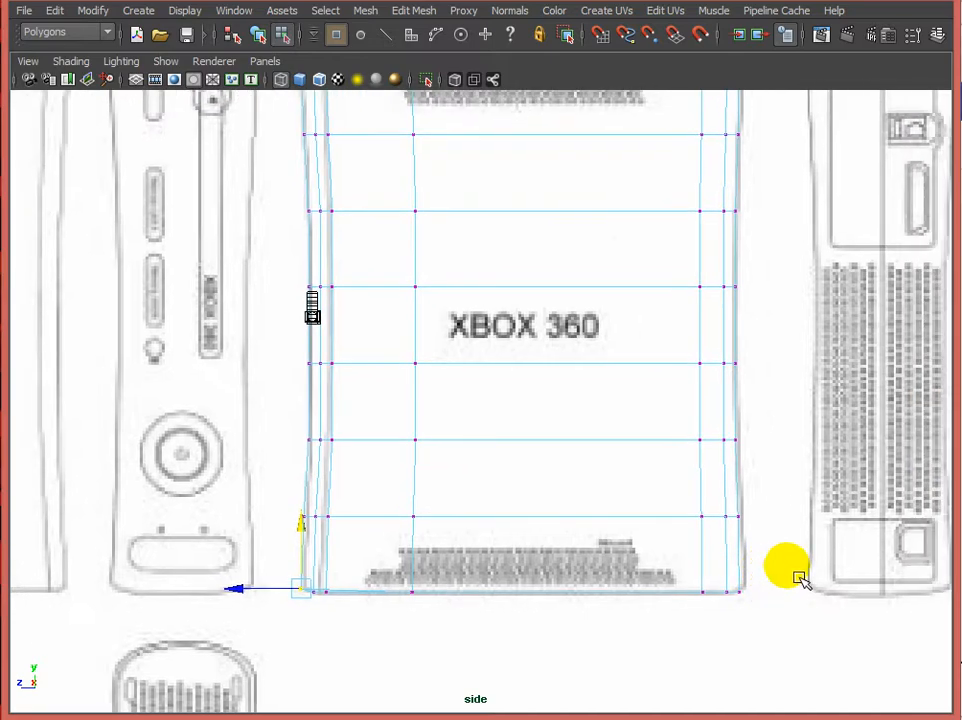
drag(729, 617, 729, 617)
alt+middle_drag(779, 616, 625, 578)
scroll(625, 578, up, 1)
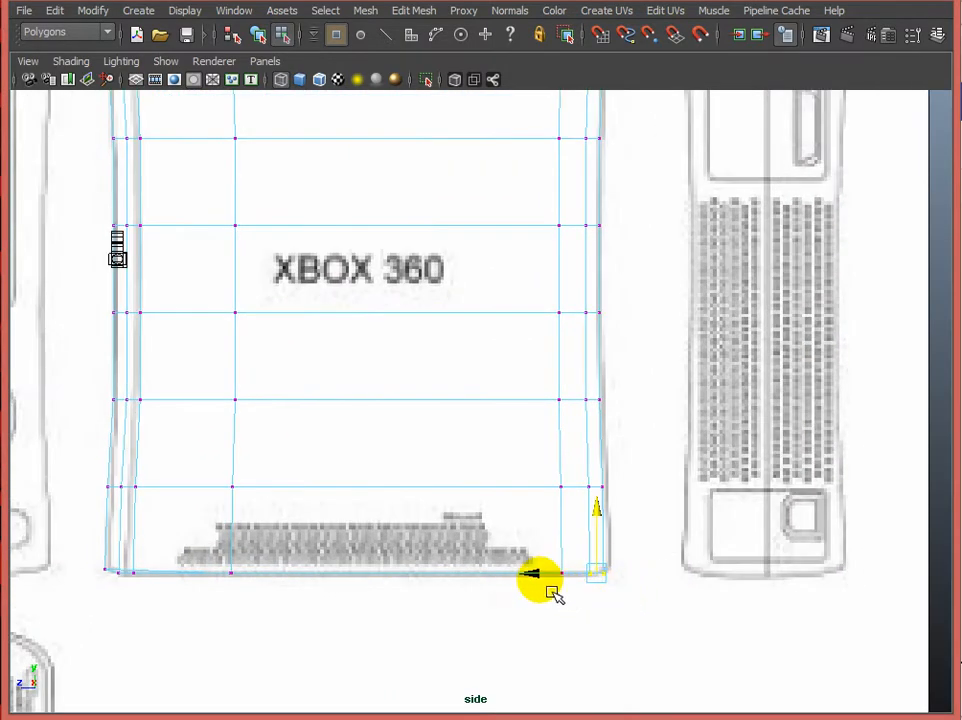
drag(543, 578, 553, 576)
alt+middle_drag(623, 492, 601, 563)
alt+middle_drag(608, 270, 596, 567)
scroll(620, 347, up, 1)
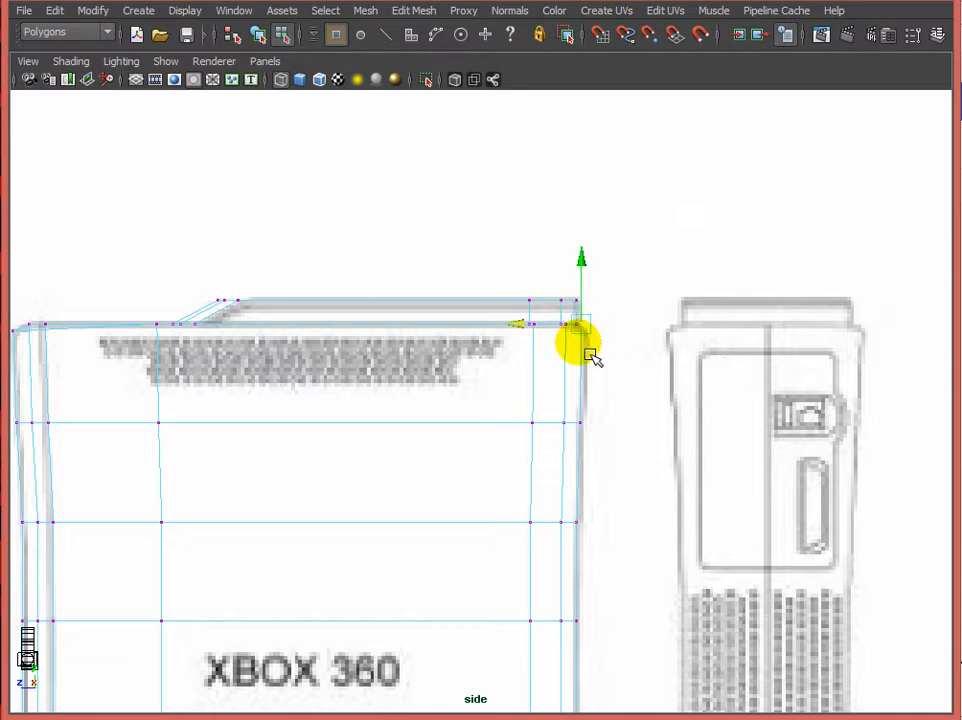
drag(581, 323, 584, 325)
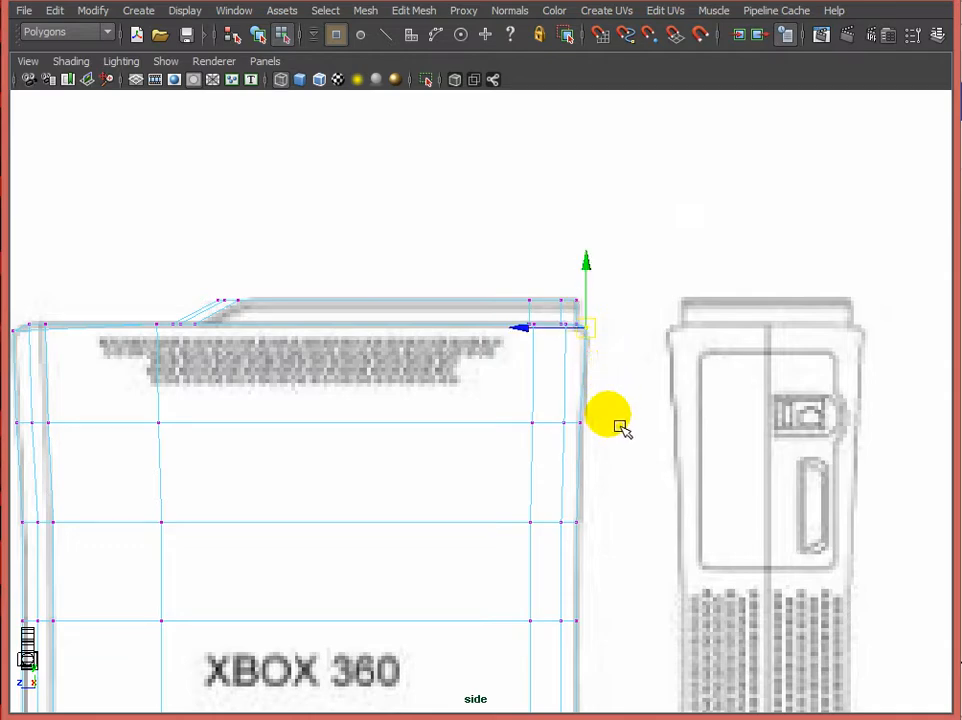
Step: Try to move the vertices of the hard-drive section's front slope backward along Z onto the blueprint's slope
drag(152, 270, 262, 344)
drag(147, 324, 157, 331)
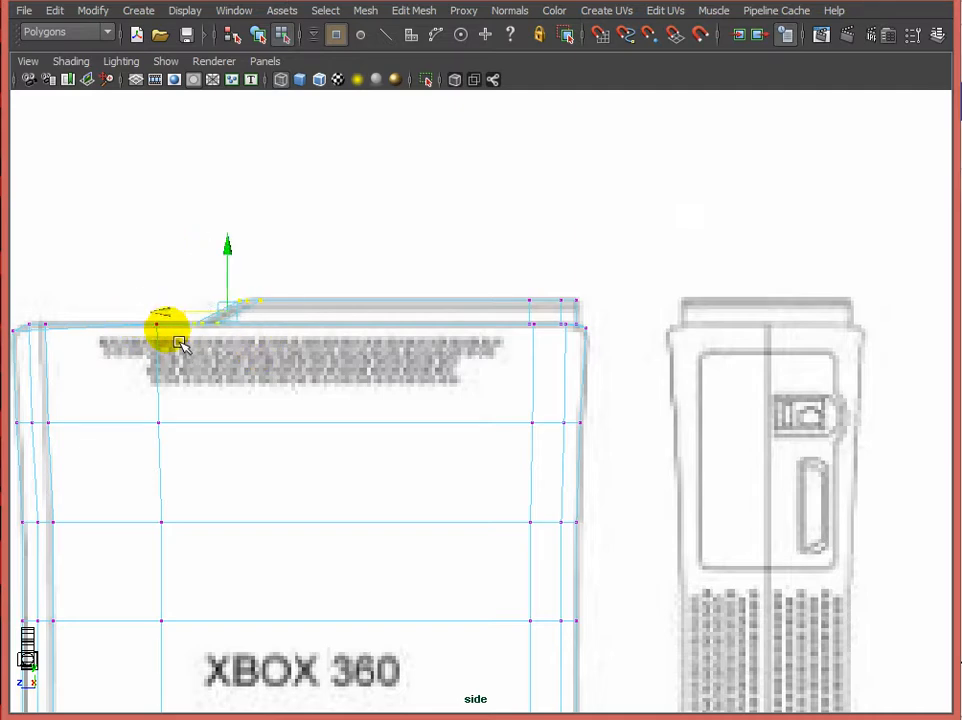
scroll(180, 343, down, 5)
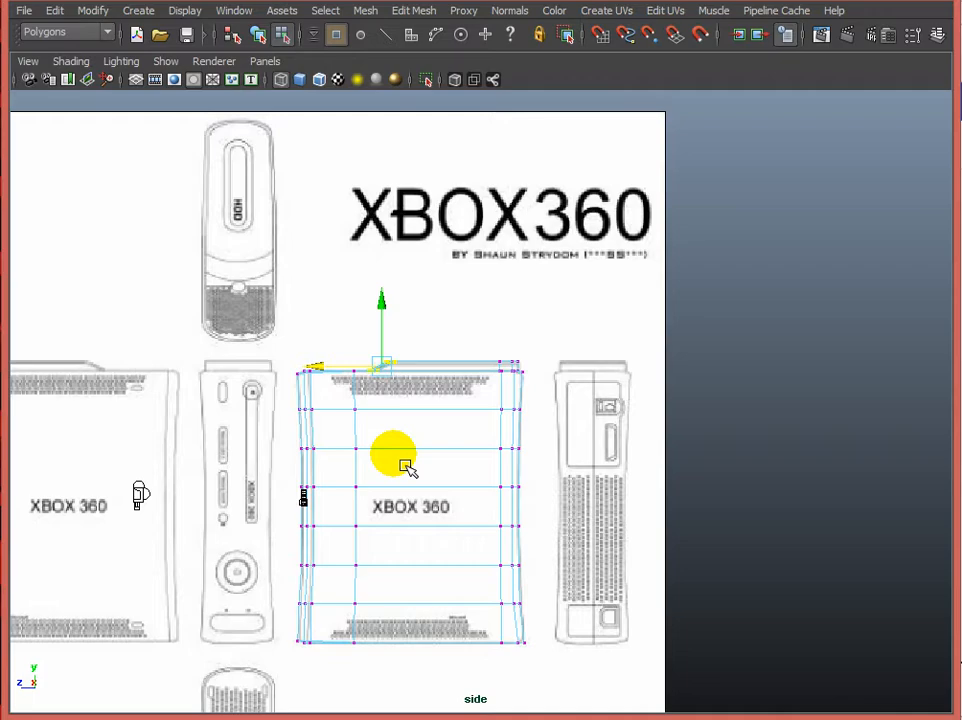
Step: In the enlarged front view, try to adjust the height of the two outer bottom corner vertices
key(space)
key(space)
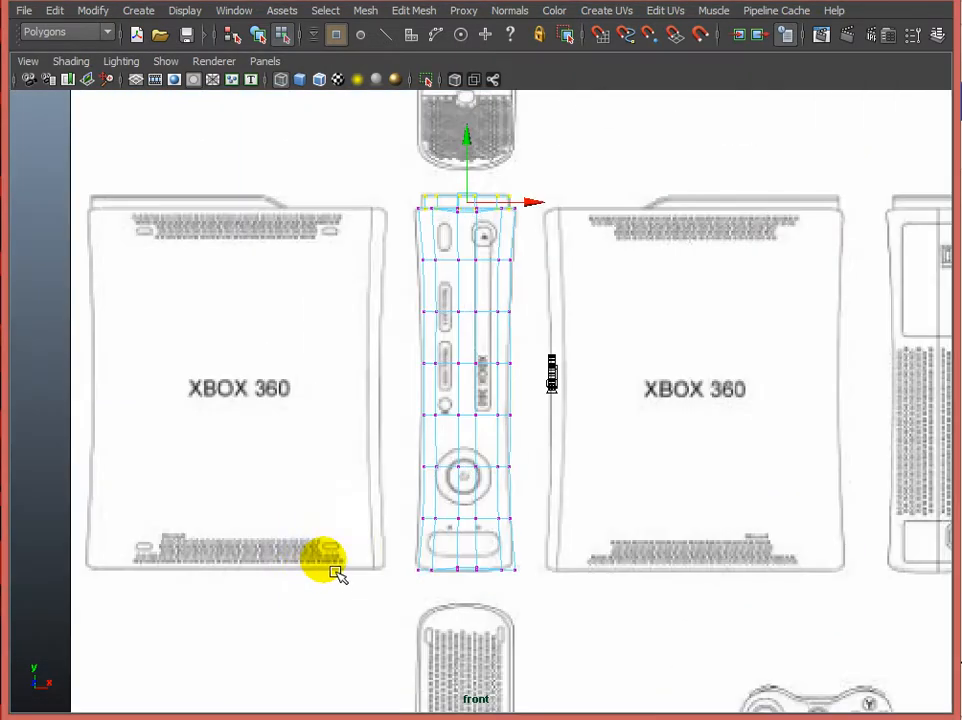
scroll(473, 535, up, 5)
alt+middle_drag(475, 537, 476, 465)
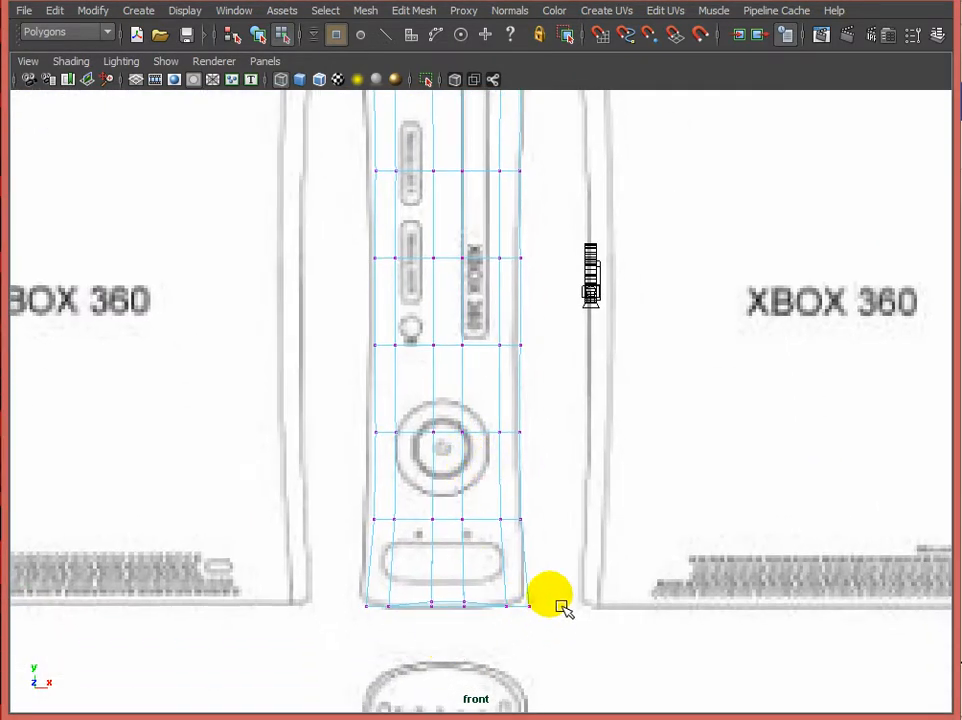
middle_drag(546, 628, 549, 636)
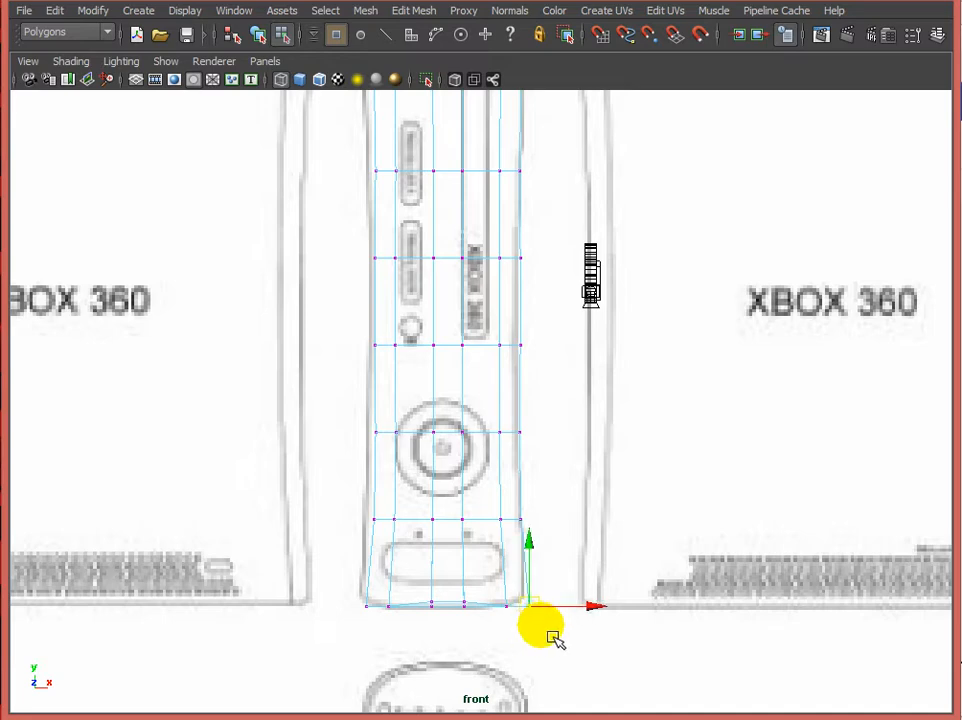
shift+click(367, 605)
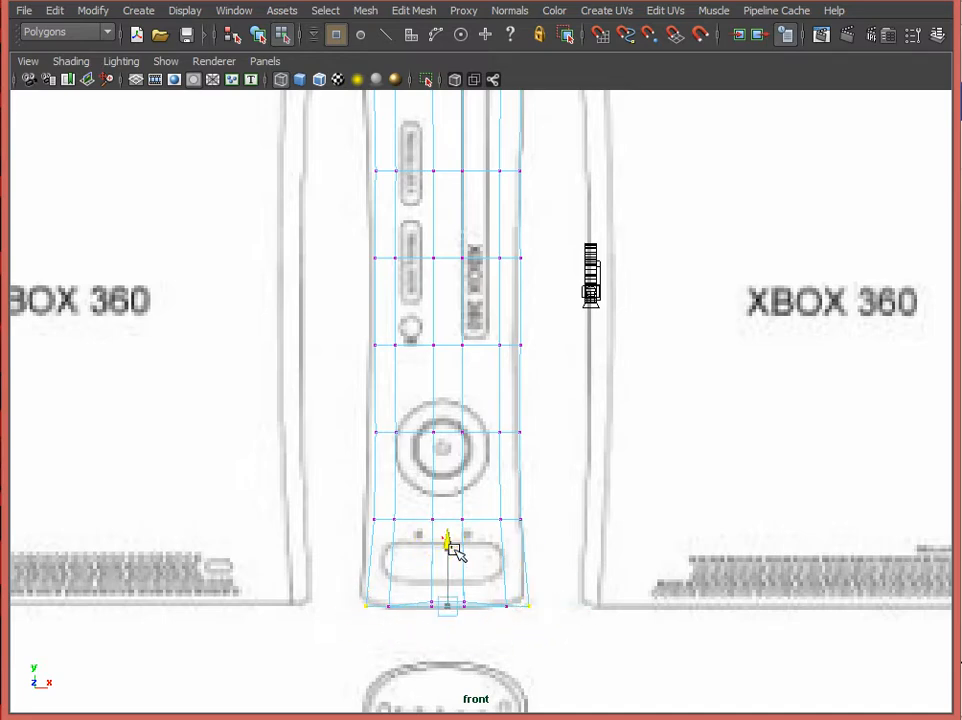
drag(452, 543, 452, 547)
Step: Check the corners in the front and perspective views, and undo the corner and hard-drive slope vertex moves
alt+middle_drag(533, 497, 450, 612)
alt+middle_drag(451, 511, 434, 578)
alt+middle_drag(437, 429, 438, 543)
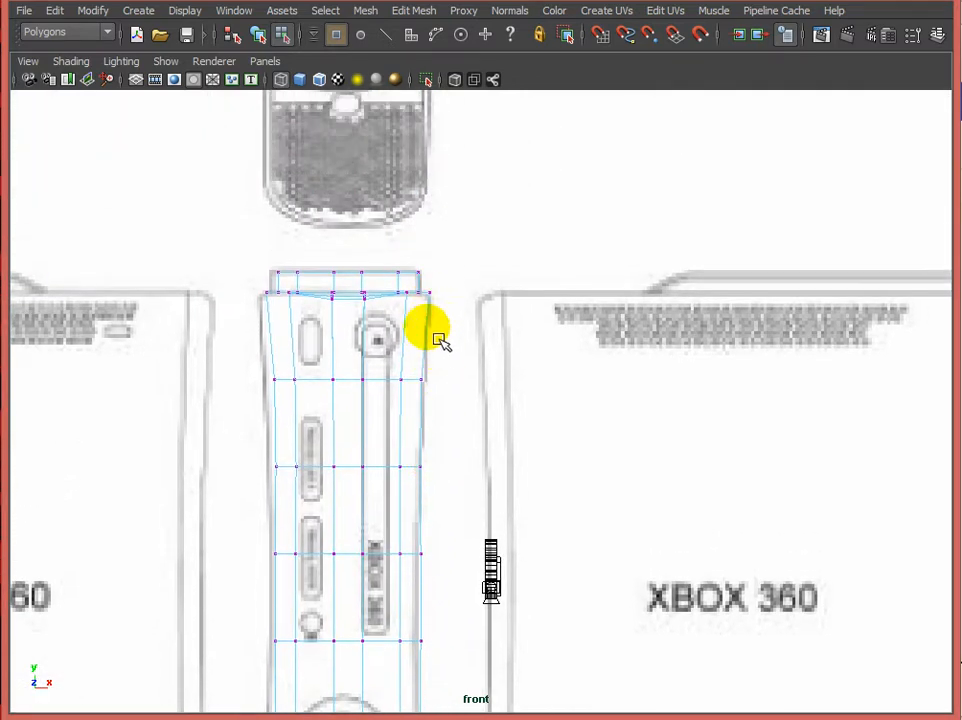
key(space)
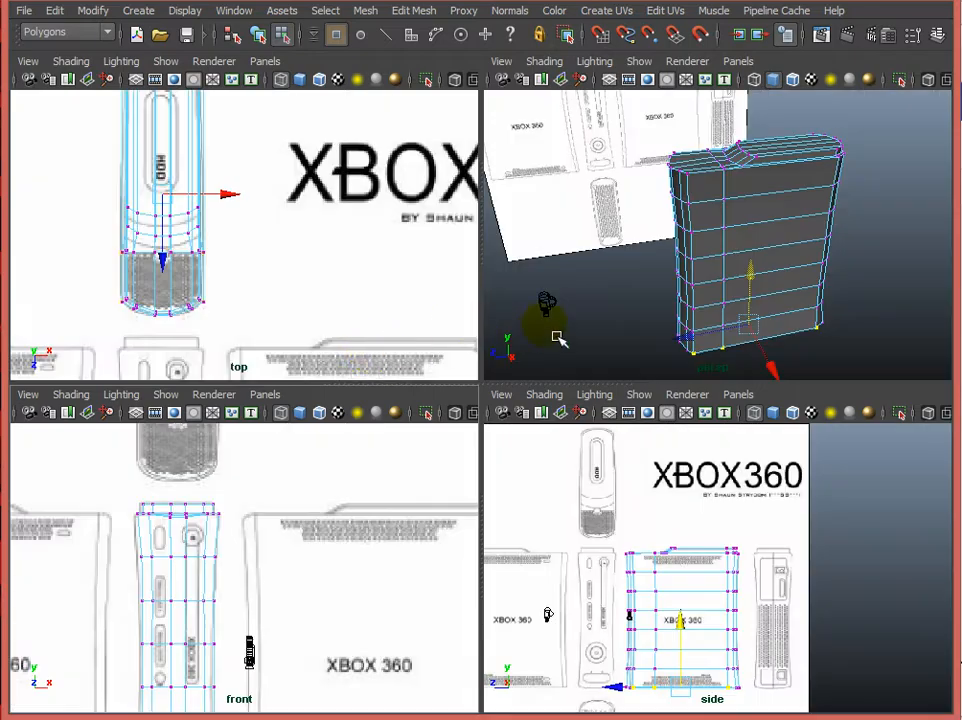
alt+drag(554, 337, 638, 290)
key(ctrl+z)
key(ctrl+z)
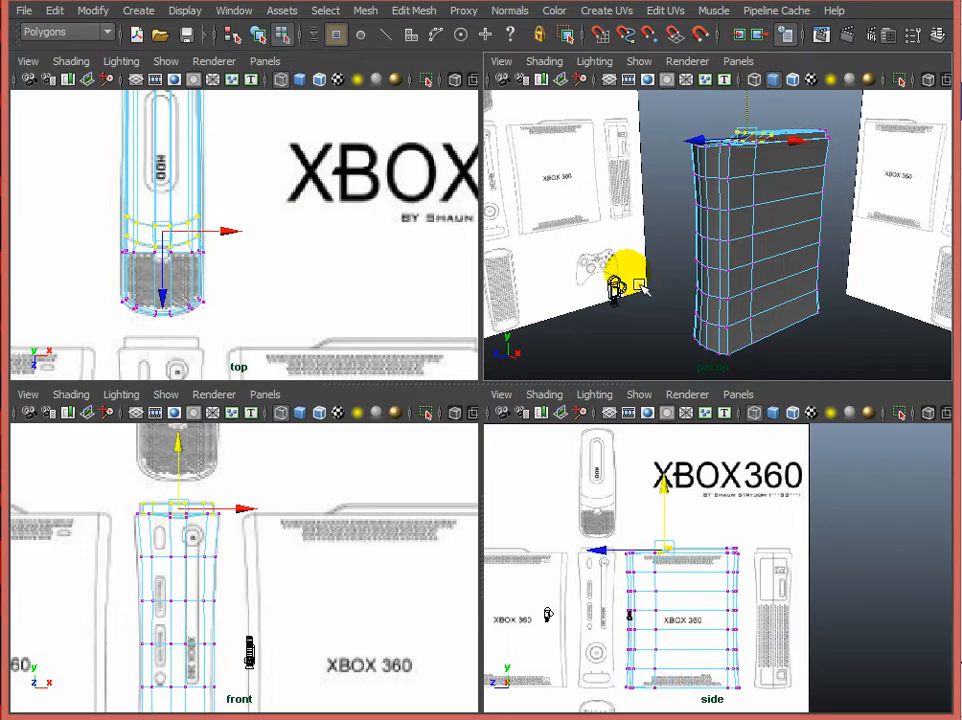
key(ctrl+z)
key(ctrl+z)
key(ctrl+z)
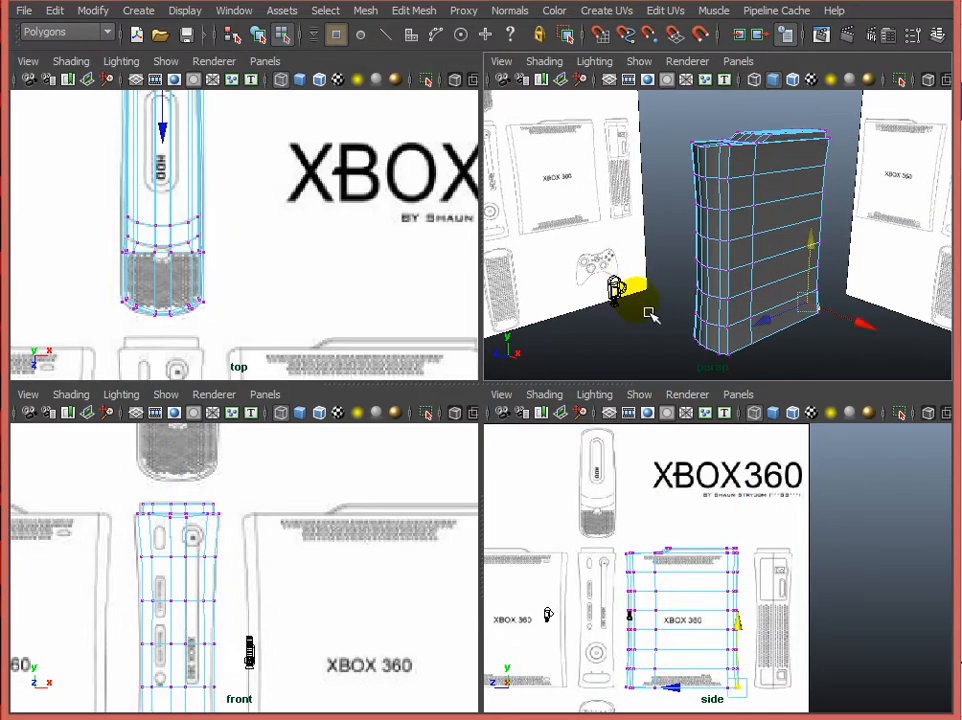
alt+drag(652, 313, 600, 298)
key(ctrl+z)
key(ctrl+z)
Step: In the side view, select the front top vertices from the front edge to the seam loop and move them slightly down
scroll(655, 531, up, 3)
alt+middle_drag(584, 611, 604, 590)
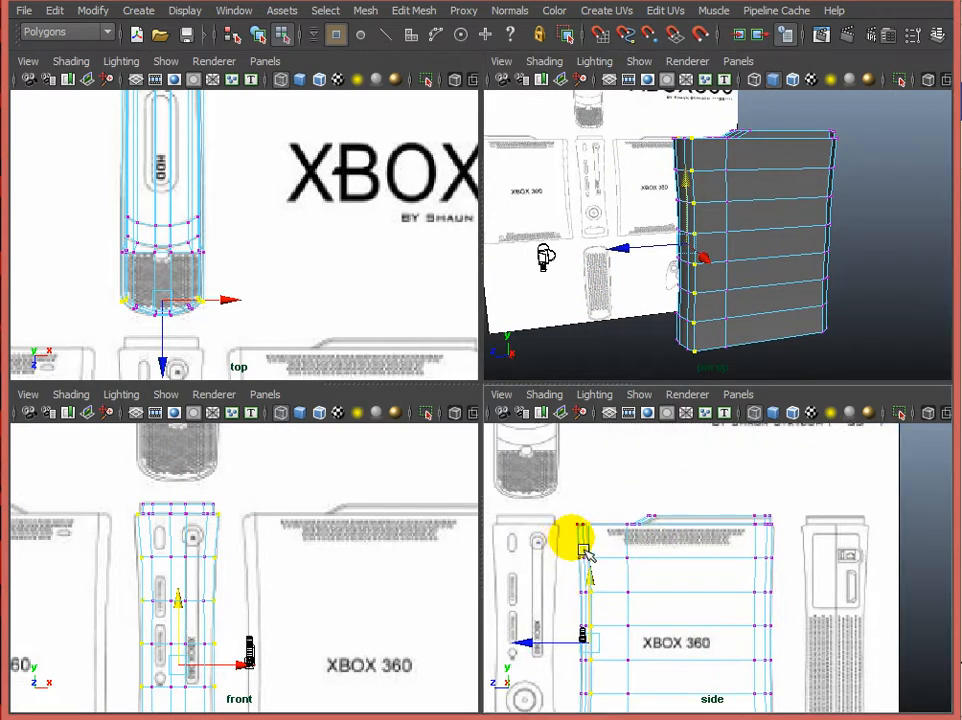
scroll(572, 547, up, 3)
alt+middle_drag(564, 541, 636, 552)
drag(544, 530, 535, 518)
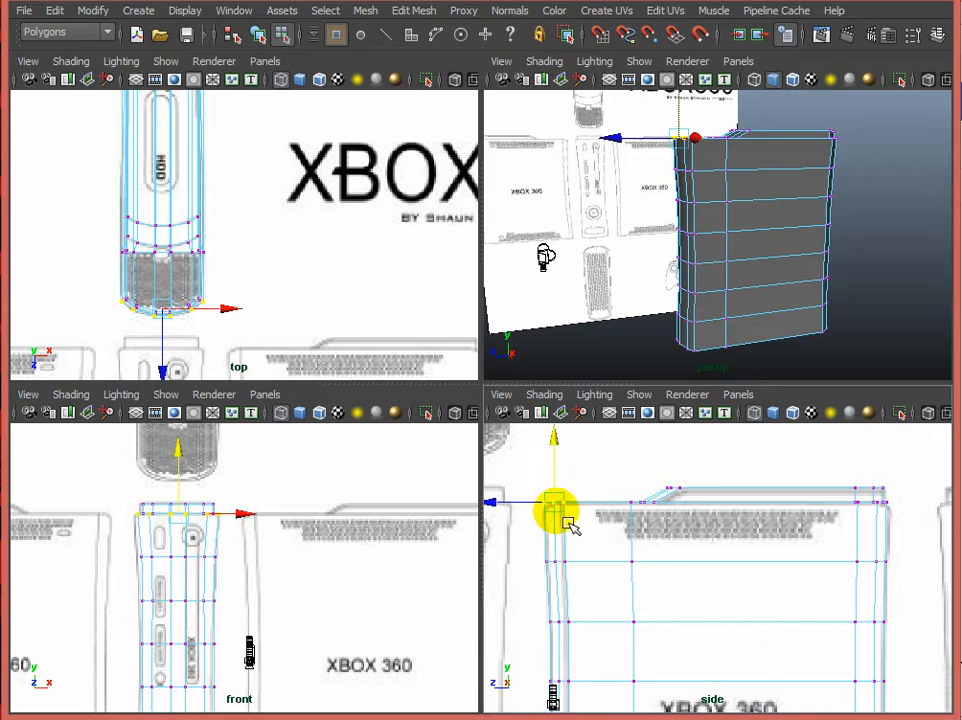
key(r)
key(w)
Step: Move the rear bottom vertices of the last three vertical loops backward and slightly up toward the blueprint's lower rear corner
alt+middle_drag(680, 571, 603, 584)
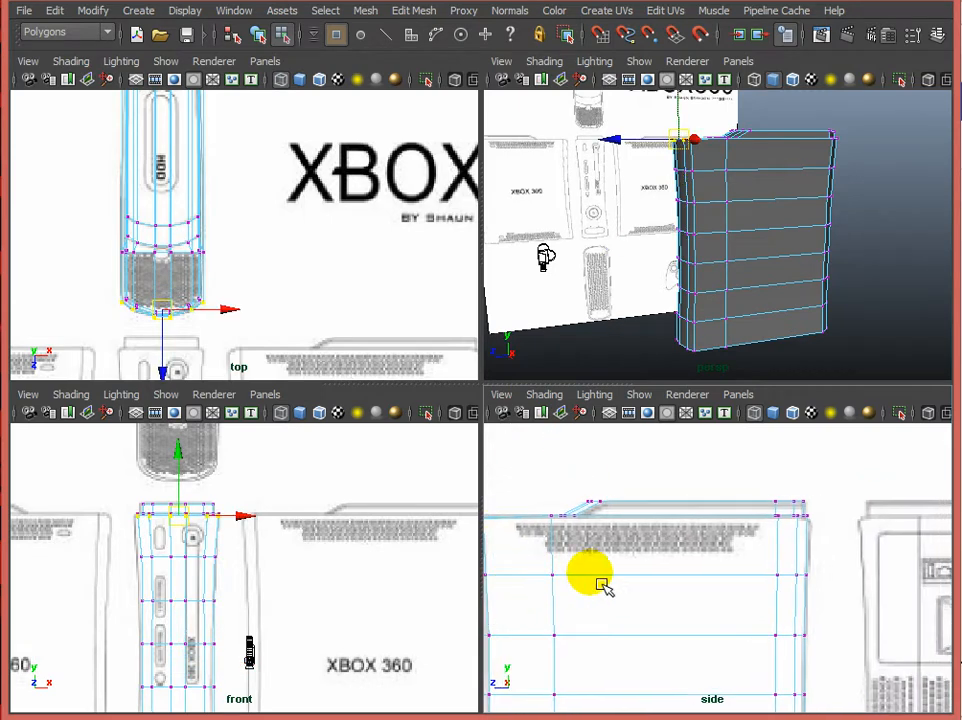
alt+middle_drag(795, 584, 730, 430)
alt+middle_drag(771, 576, 763, 439)
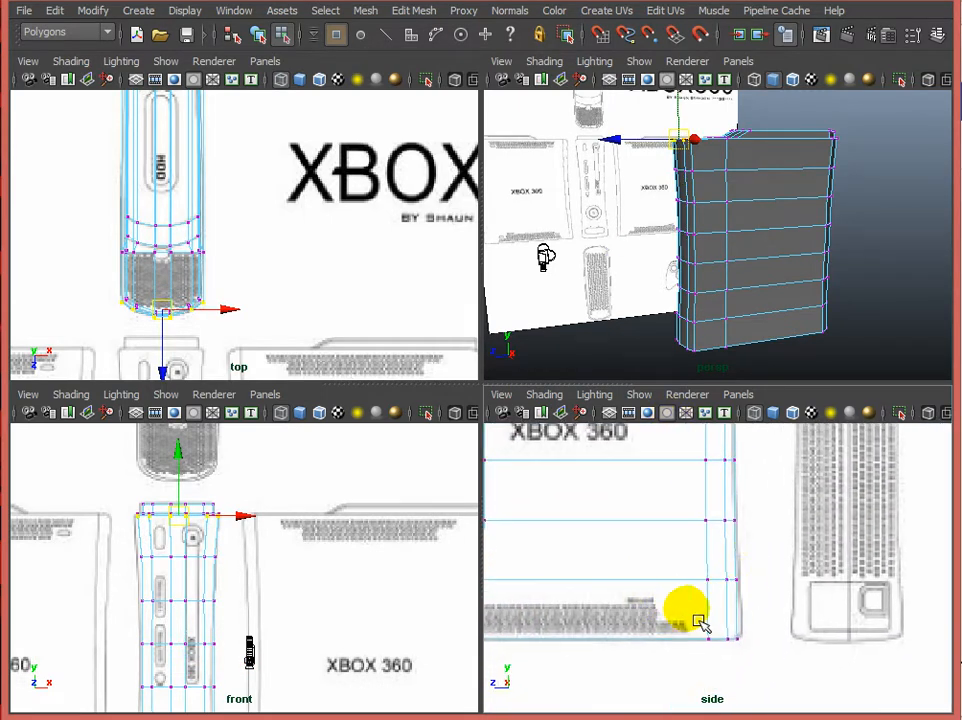
drag(761, 631, 704, 671)
key(r)
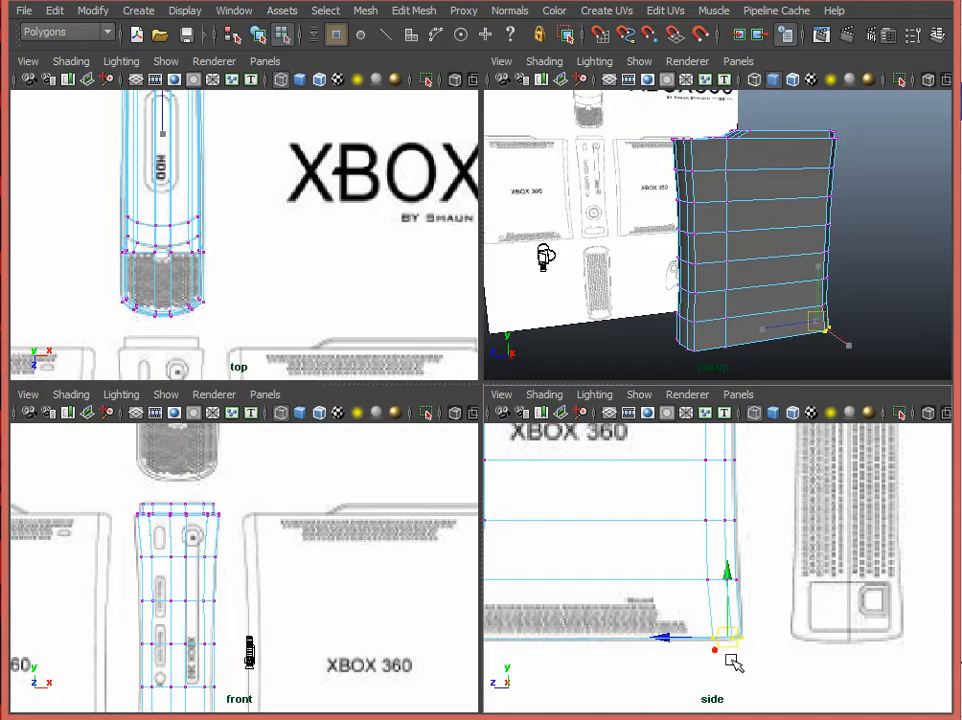
Step: Move the vertices of the hard-drive section's front slope backward along Z until they lie on the blueprint's slope
alt+middle_drag(634, 652, 685, 647)
alt+middle_drag(644, 556, 655, 640)
scroll(662, 555, down, 5)
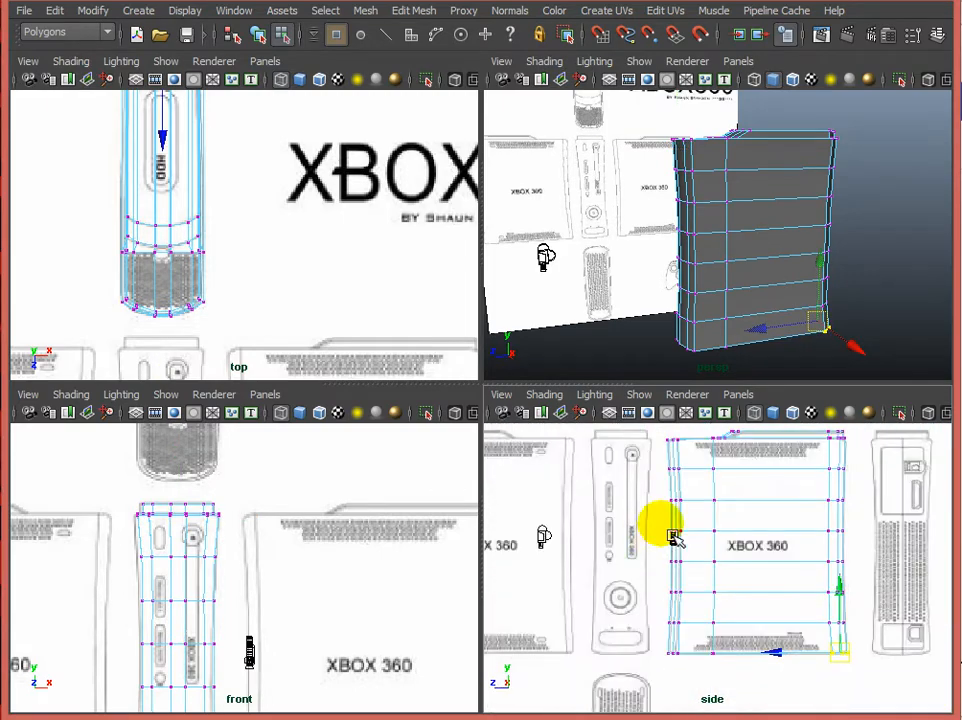
alt+middle_drag(676, 537, 667, 633)
scroll(679, 598, up, 6)
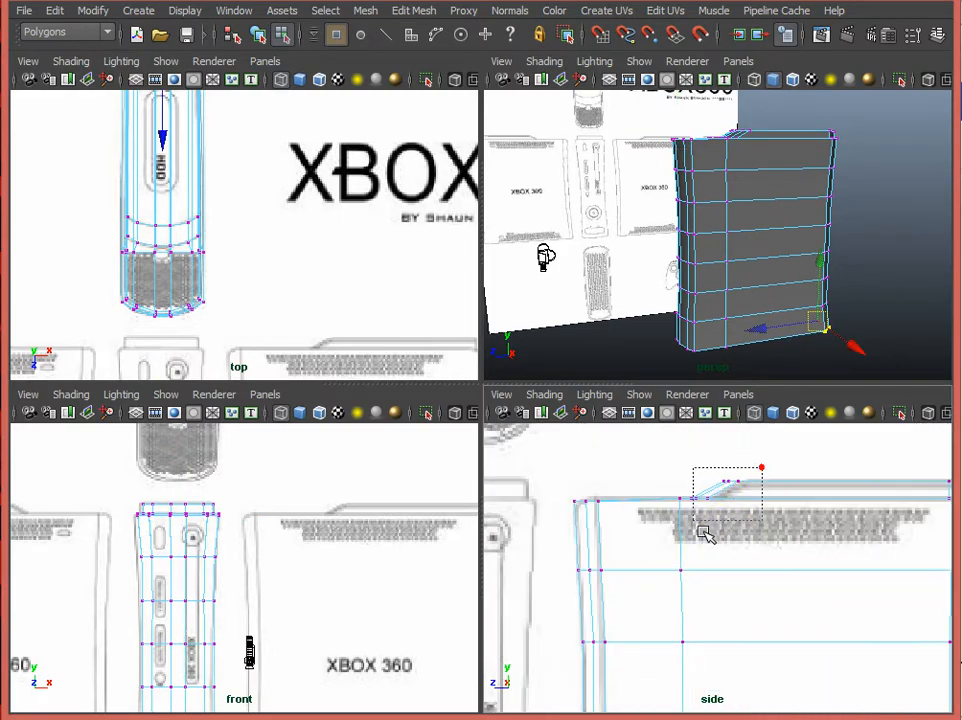
drag(705, 533, 700, 532)
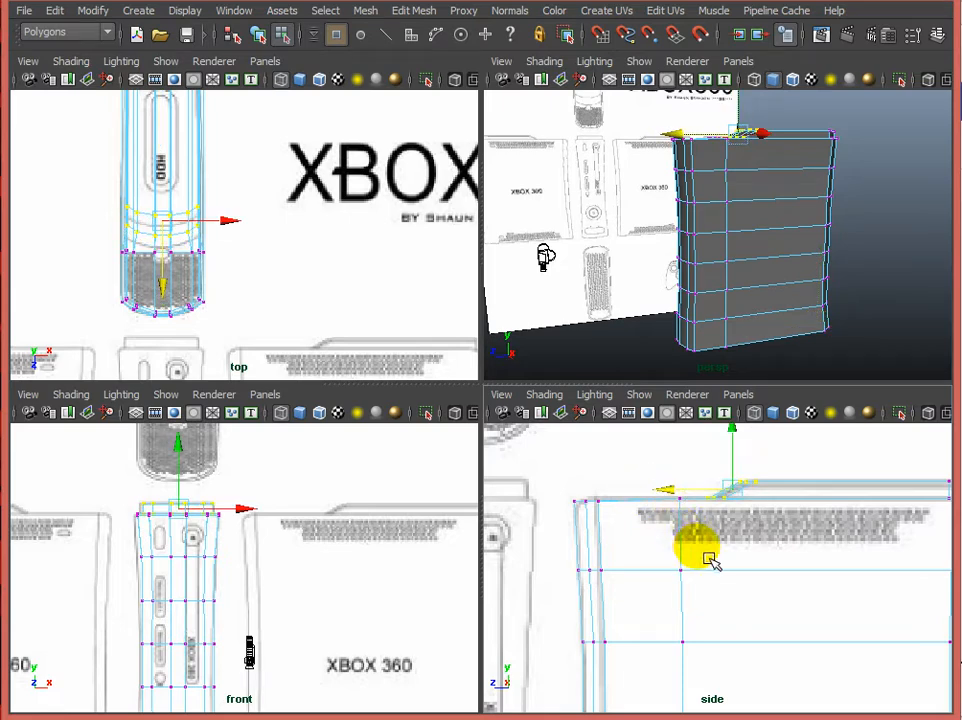
Step: Reselect the front top vertices and level them with the console's top edge in the side view
click(624, 466)
drag(573, 530, 592, 510)
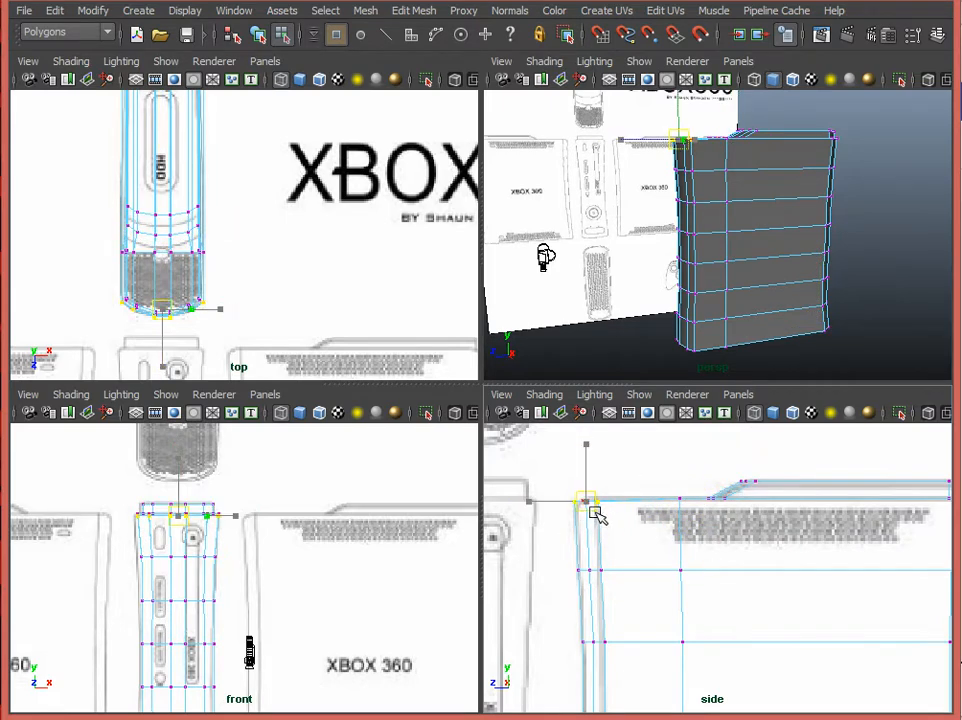
alt+middle_drag(700, 523, 700, 557)
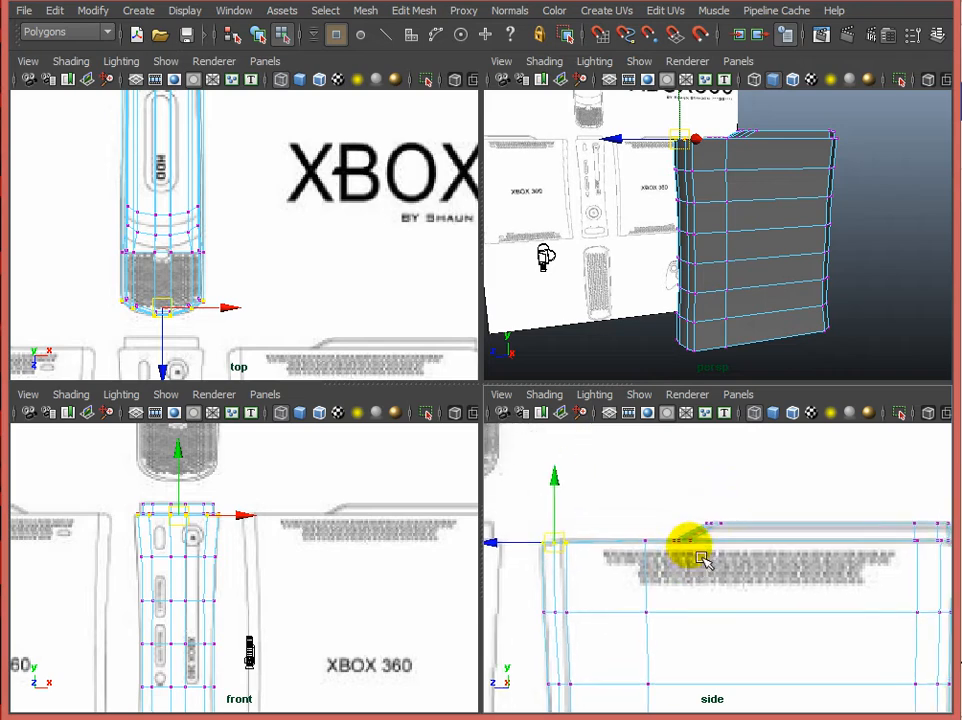
Step: Examine the upper corner in the front view and the whole console, deselected in object mode, in the enlarged perspective view
scroll(278, 592, up, 6)
alt+middle_drag(215, 538, 242, 639)
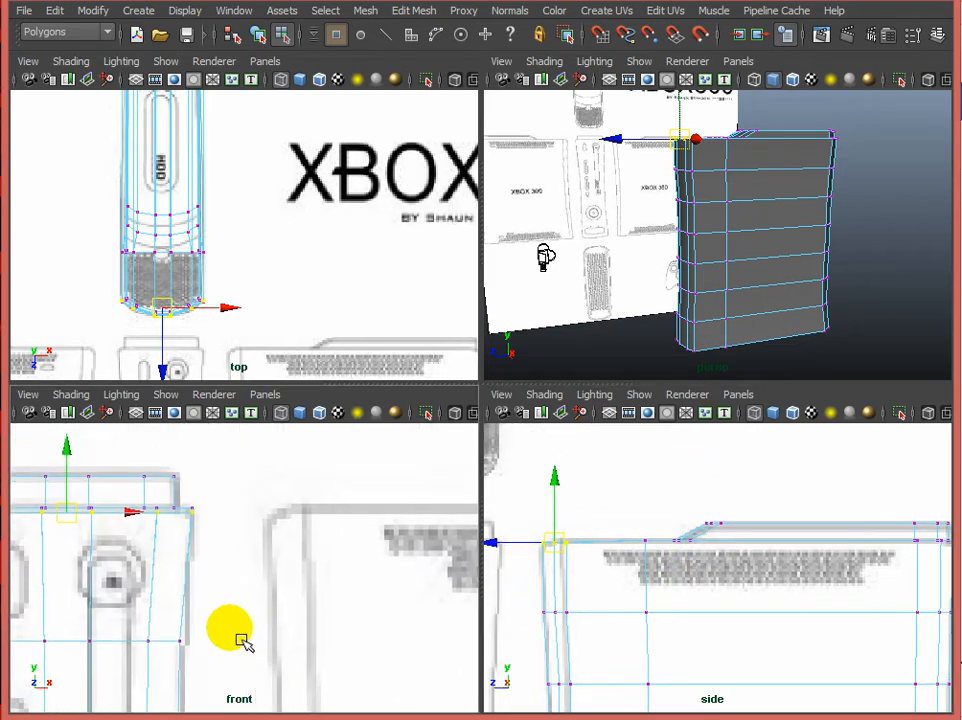
alt+middle_drag(230, 573, 326, 620)
click(318, 538)
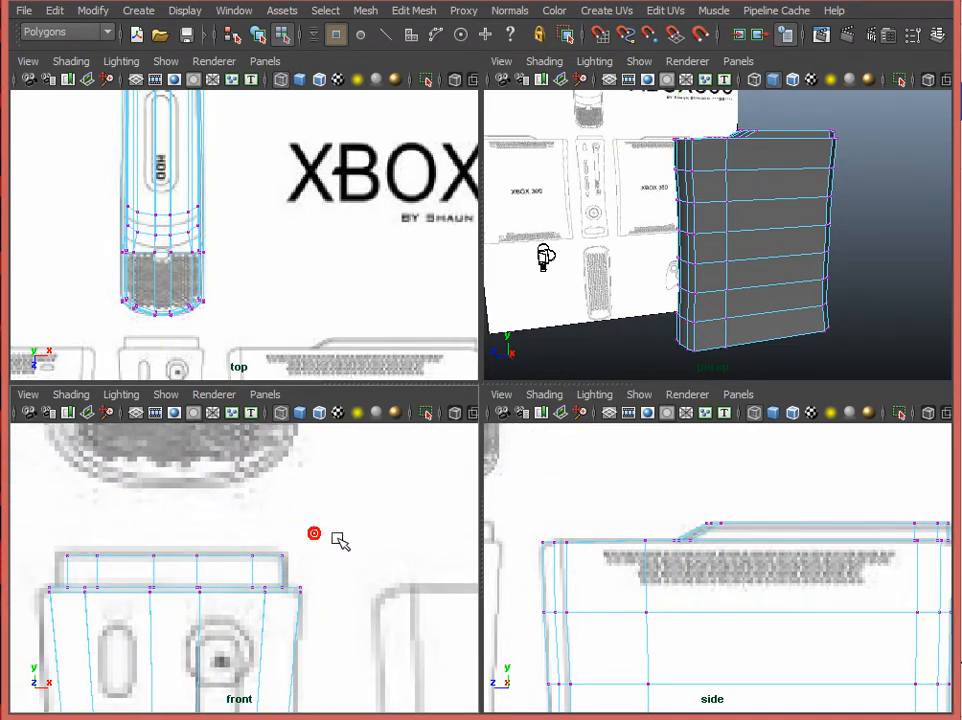
key(space)
alt+drag(593, 260, 576, 382)
key(F8)
click(350, 438)
scroll(358, 470, down, 3)
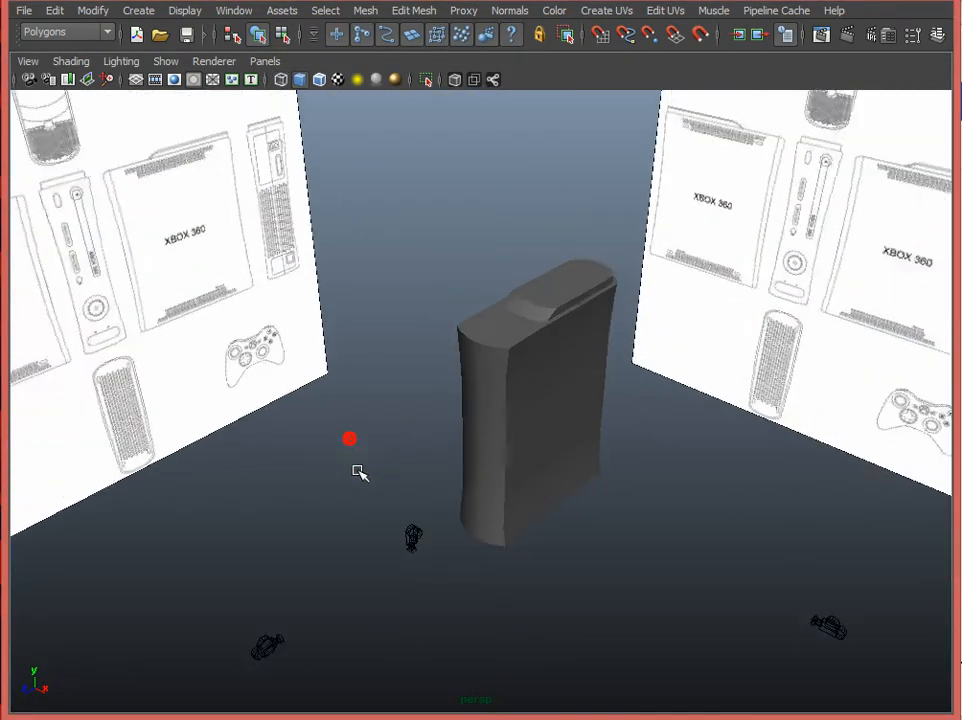
Step: Examine the whole console model from several sides in the perspective view, with and without its wireframe shown
alt+drag(348, 464, 598, 456)
click(532, 467)
alt+drag(532, 474, 539, 440)
click(337, 530)
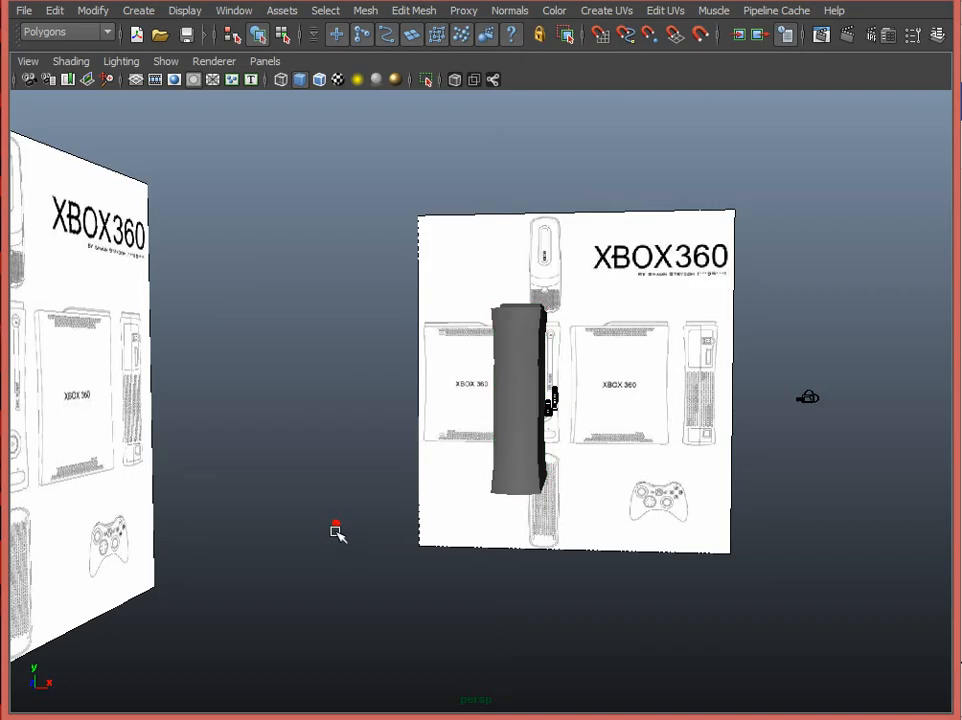
alt+drag(337, 530, 468, 591)
scroll(540, 545, up, 2)
scroll(532, 546, up, 3)
click(526, 517)
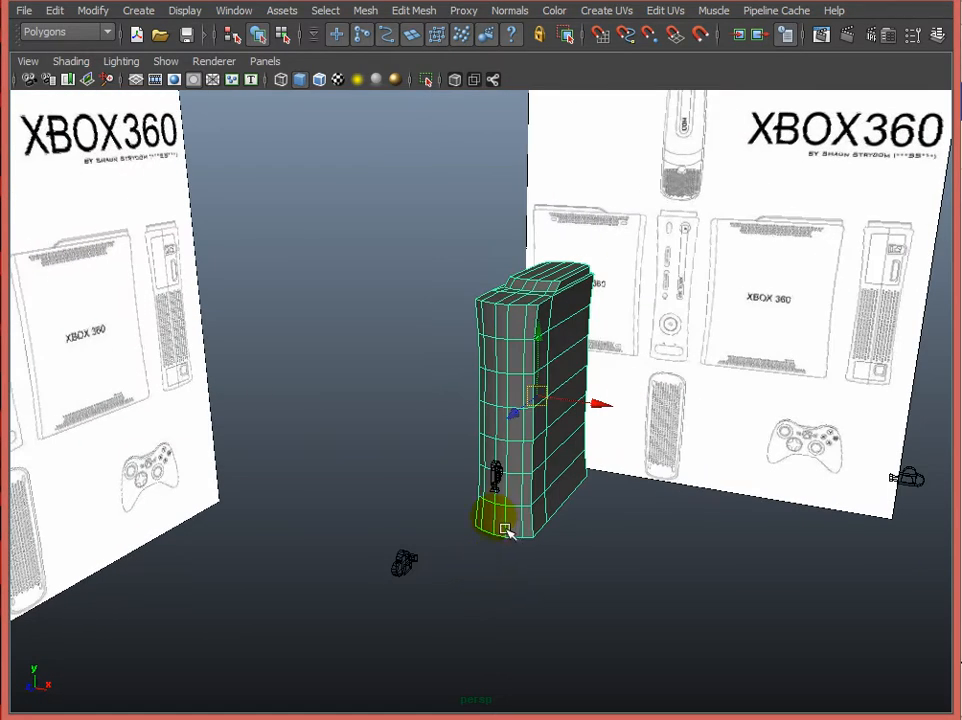
key(space)
key(space)
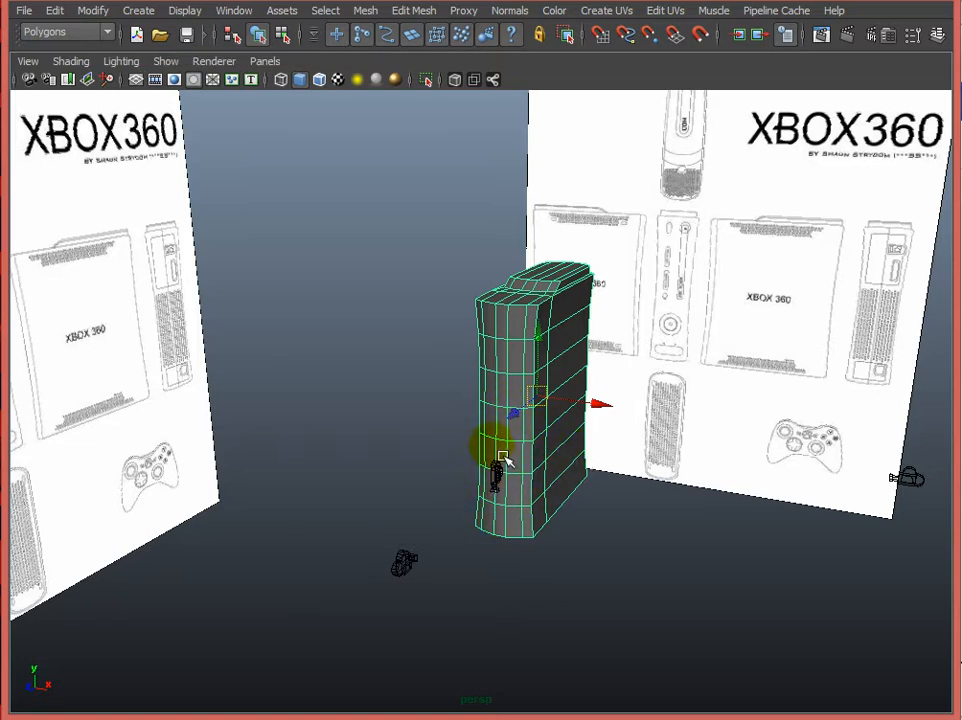
Step: Create a polygon cube and move it along X into the free space beside the console
click(148, 14)
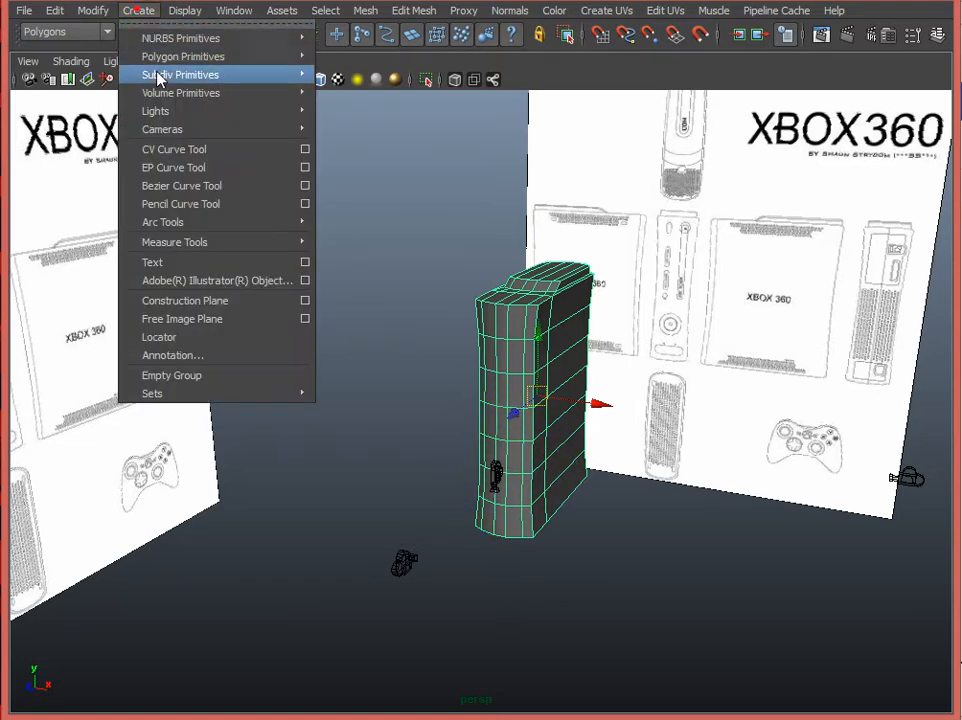
mouse_move(161, 56)
click(349, 87)
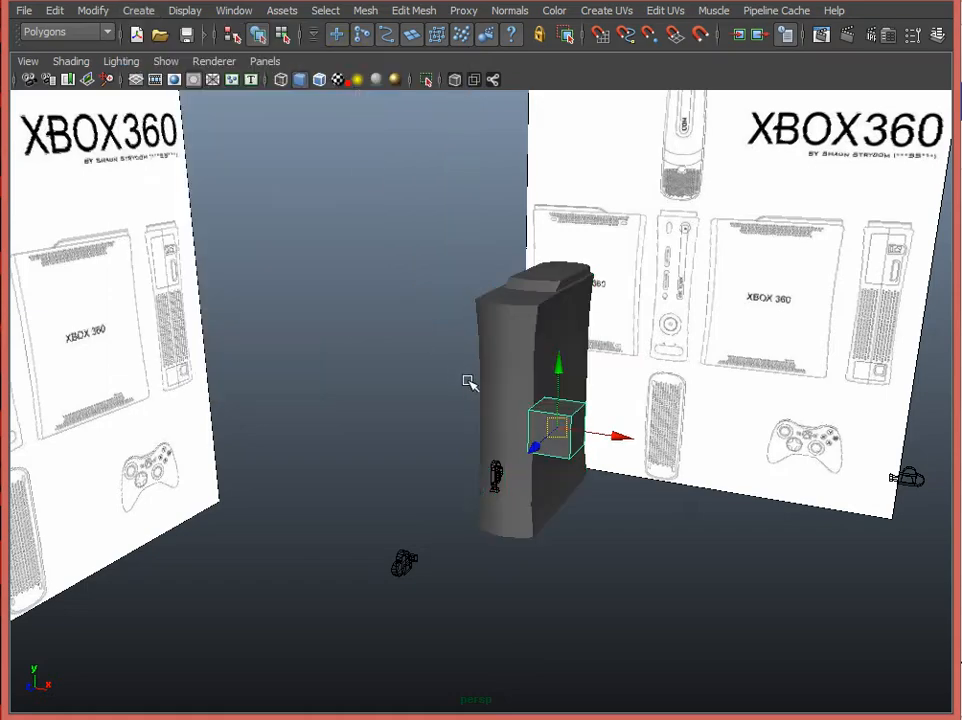
drag(623, 440, 481, 445)
scroll(430, 488, up, 3)
alt+drag(430, 488, 462, 558)
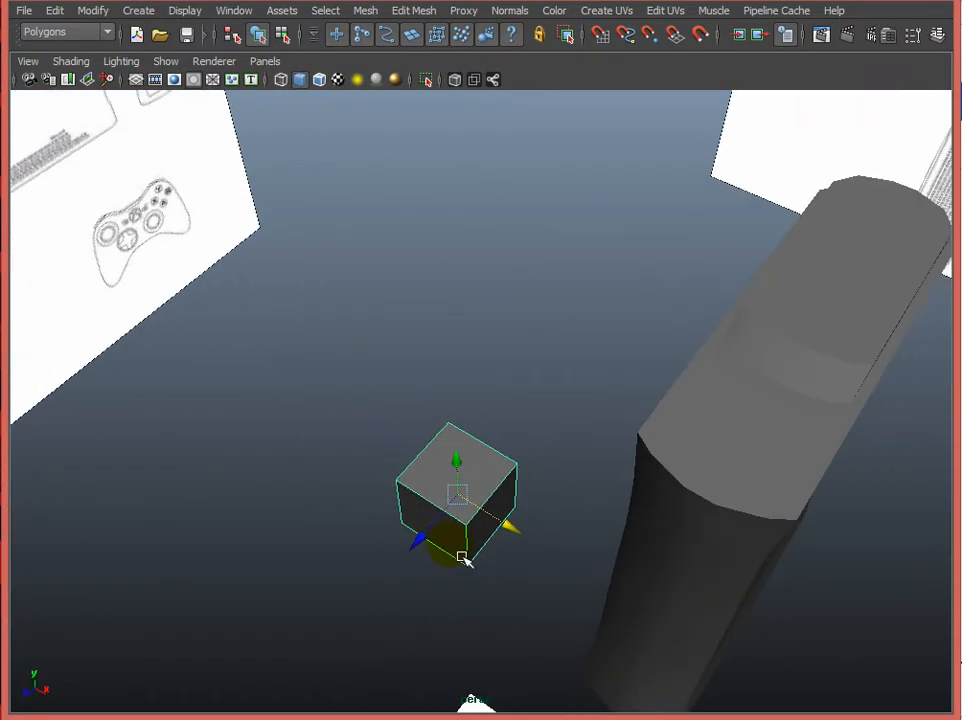
alt+drag(342, 554, 557, 546)
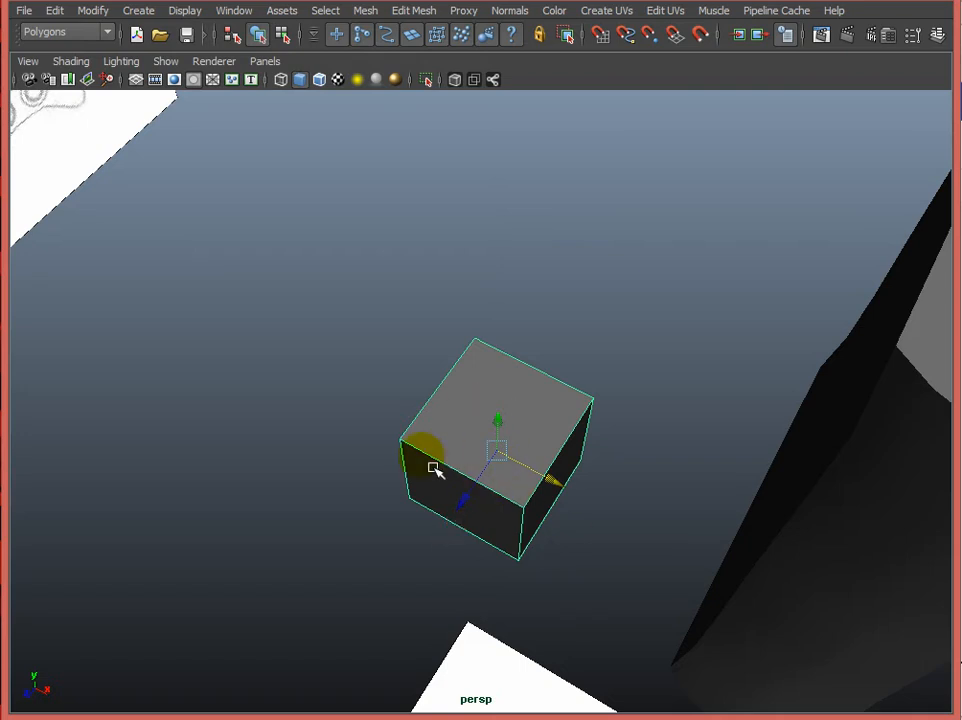
alt+drag(437, 471, 543, 475)
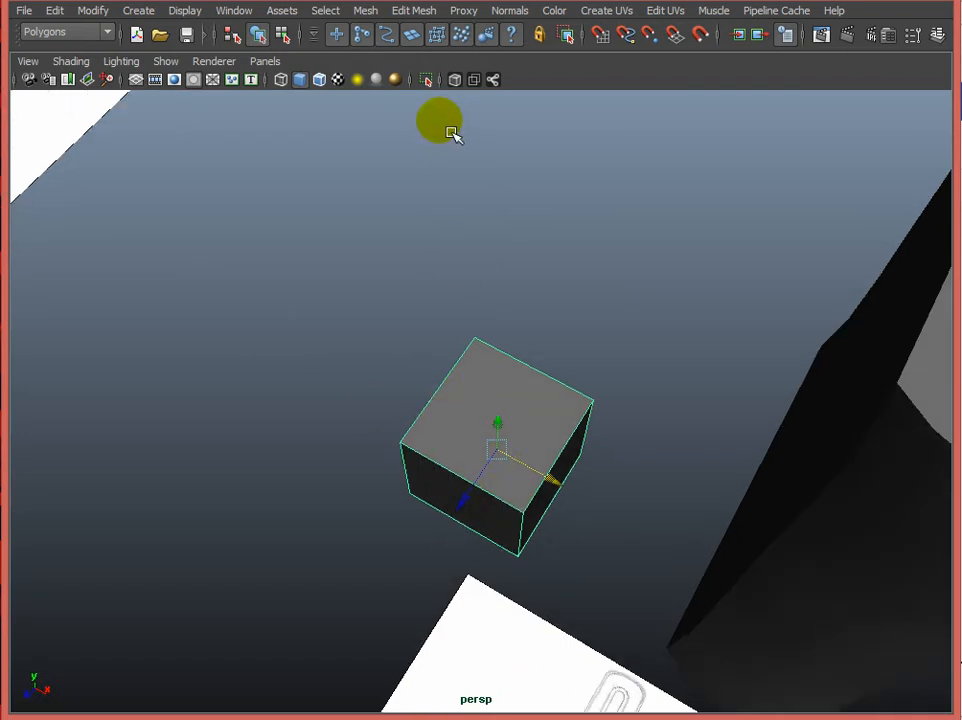
Step: Set the Insert Edge Loop Tool to 1 loop and insert two crossing centre loops over the cube's top and sides
click(427, 17)
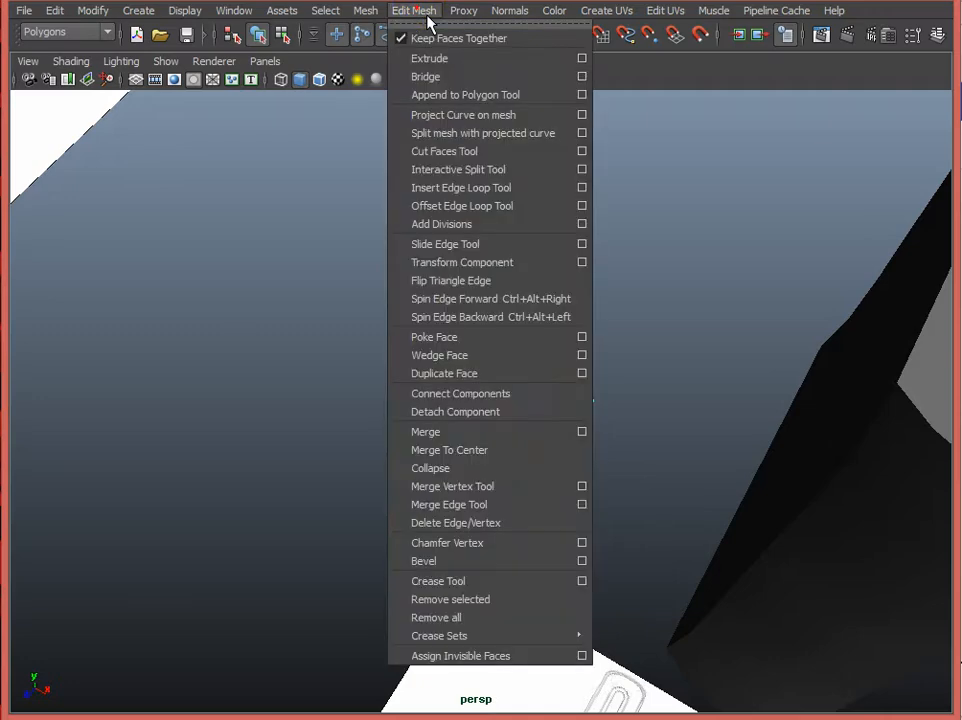
click(582, 188)
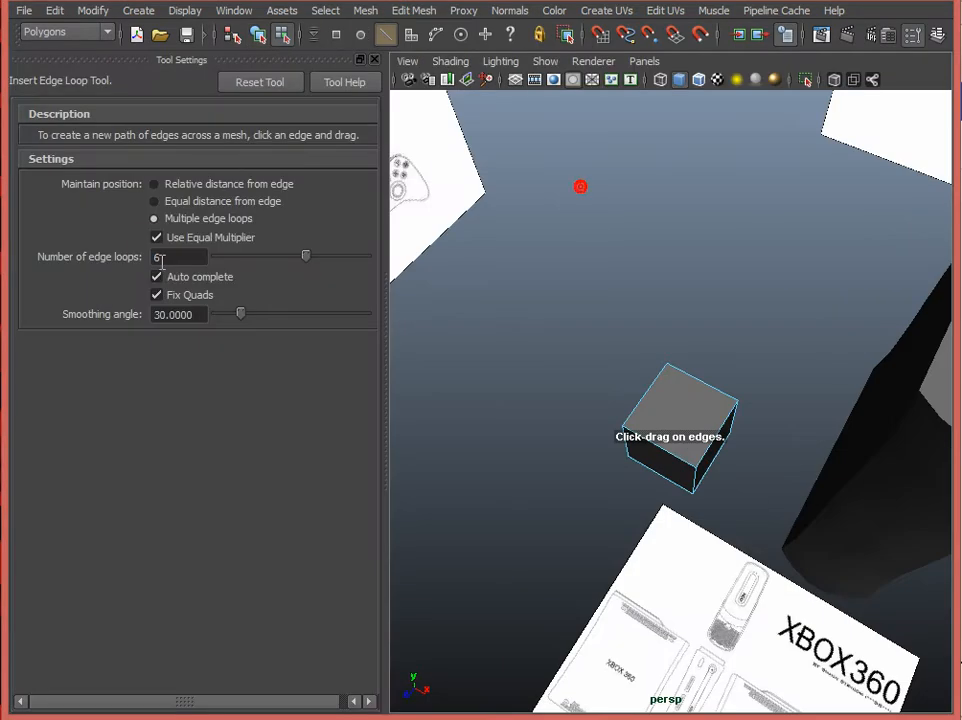
text(1)
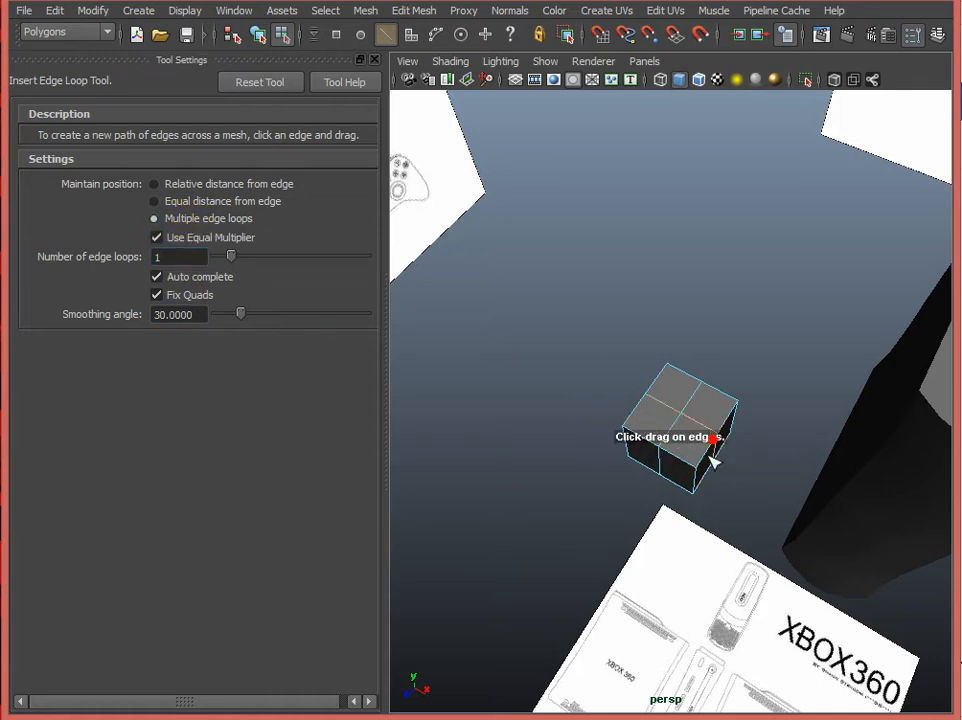
scroll(709, 452, up, 3)
alt+middle_drag(711, 440, 681, 389)
alt+drag(668, 374, 745, 438)
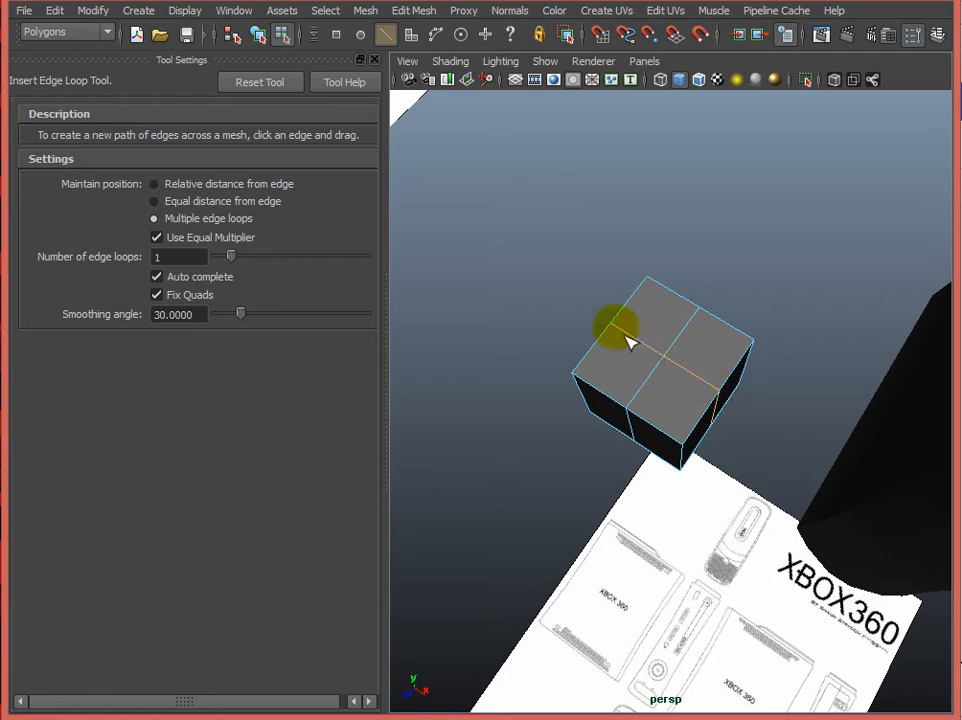
drag(628, 343, 671, 396)
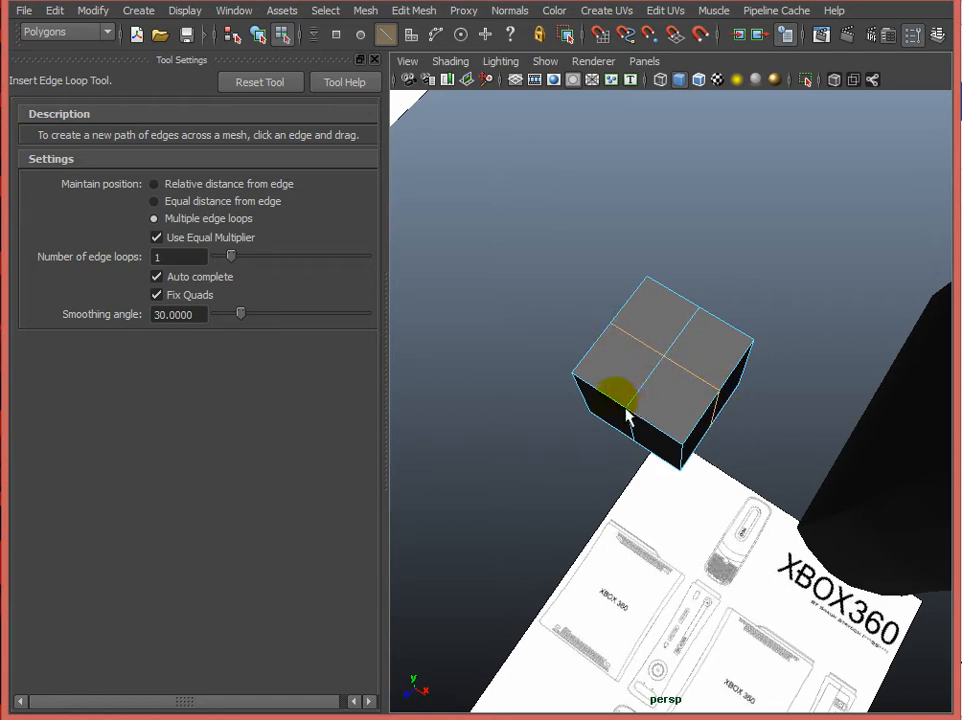
Step: Scale the cube's two centre edge loops outward along X and Z until its top outline forms an octagon
key(w)
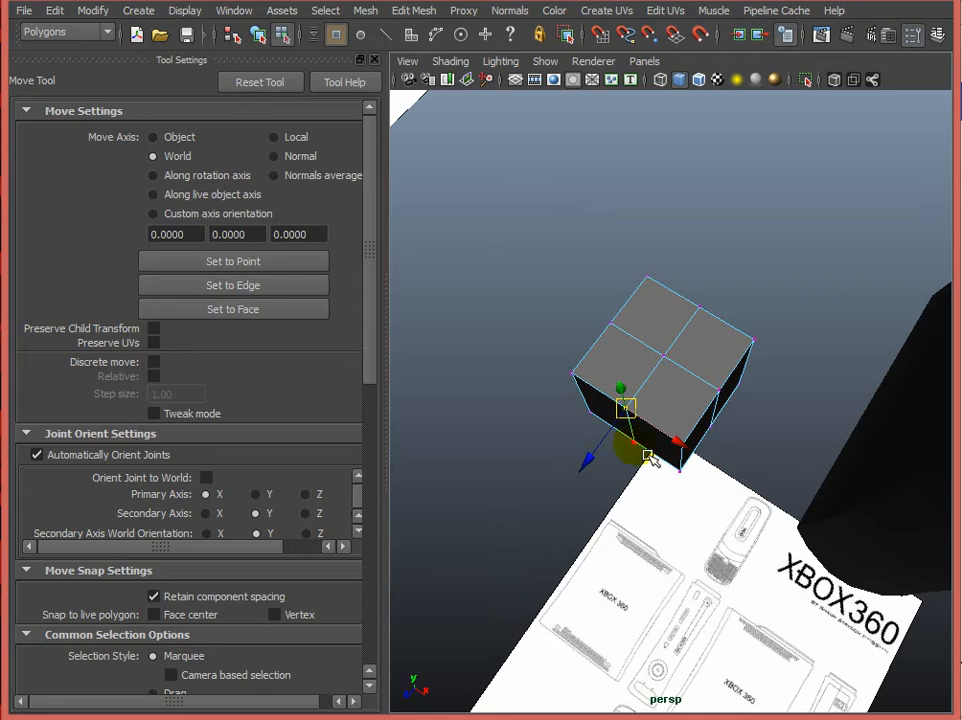
click(654, 391)
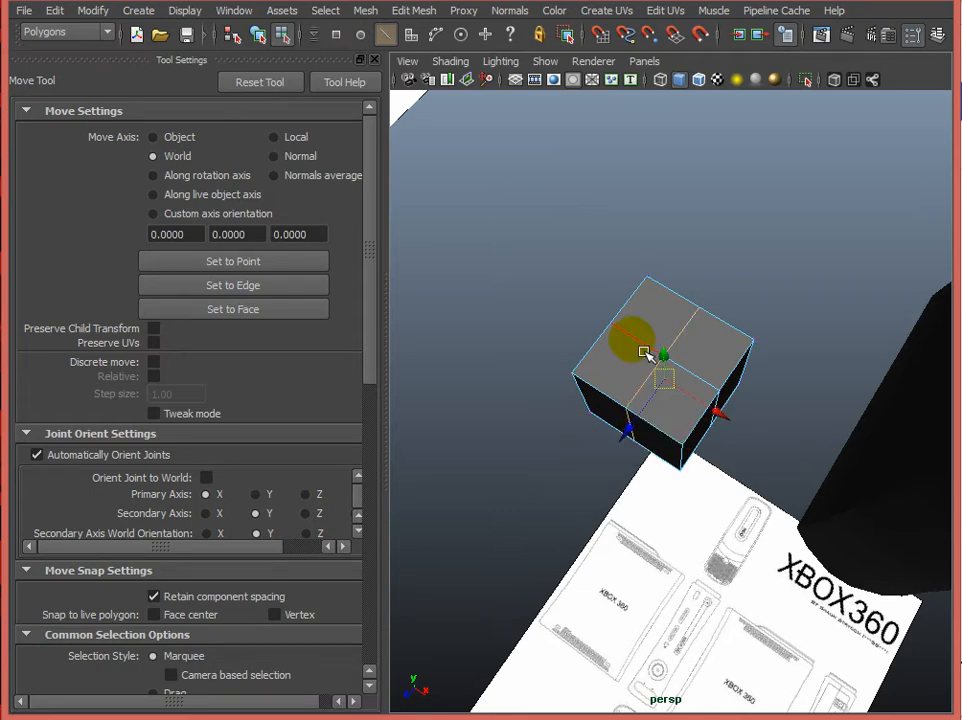
key(r)
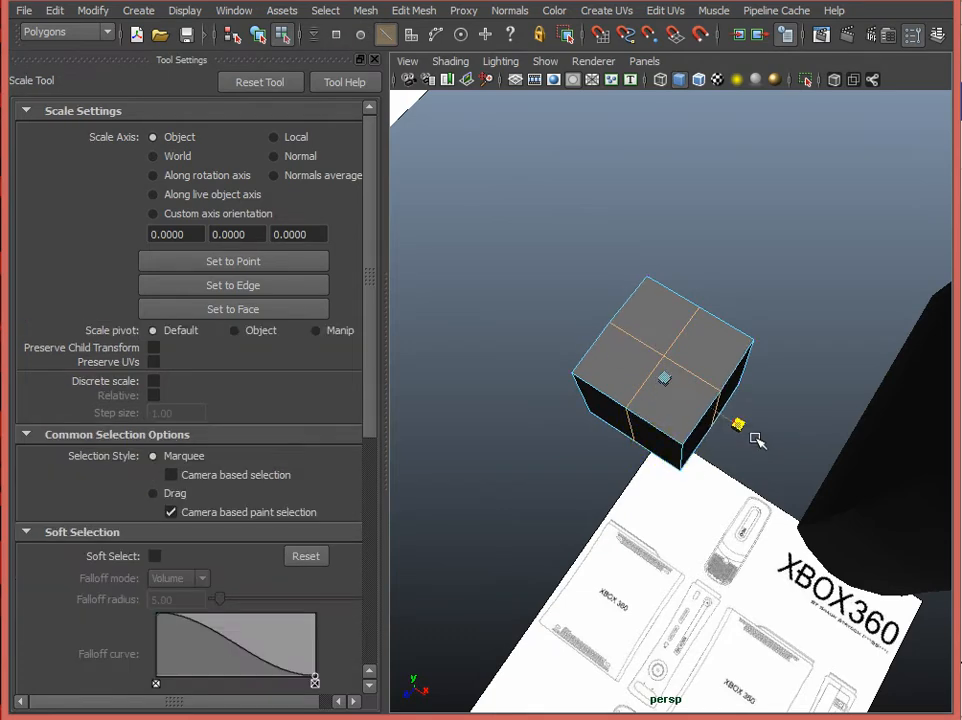
drag(756, 440, 786, 460)
drag(627, 461, 578, 494)
drag(737, 441, 742, 432)
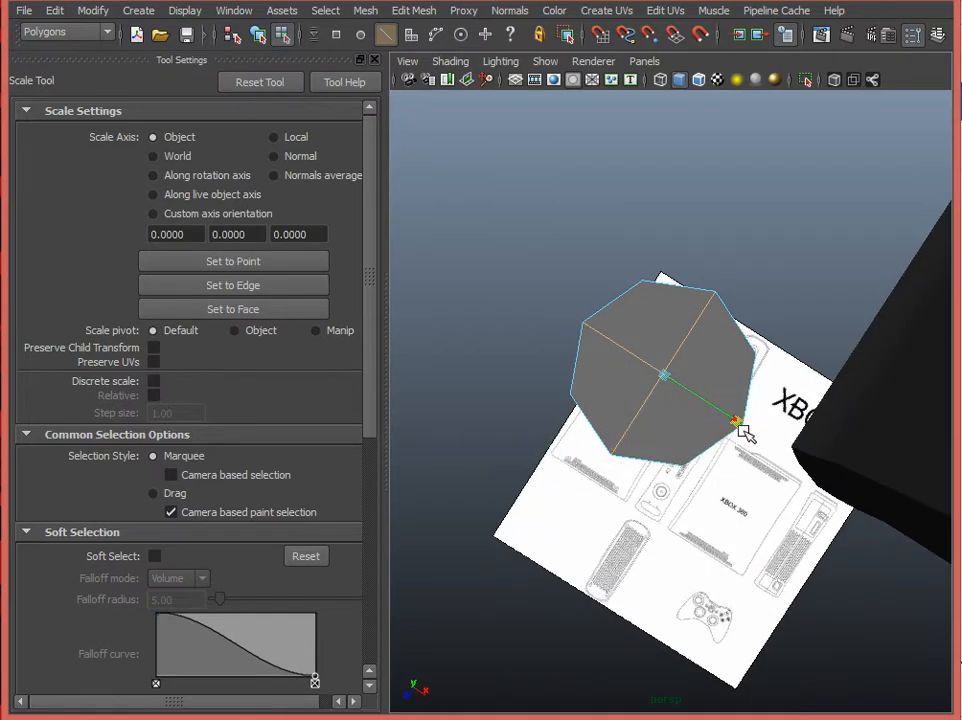
alt+drag(666, 477, 555, 350)
click(496, 333)
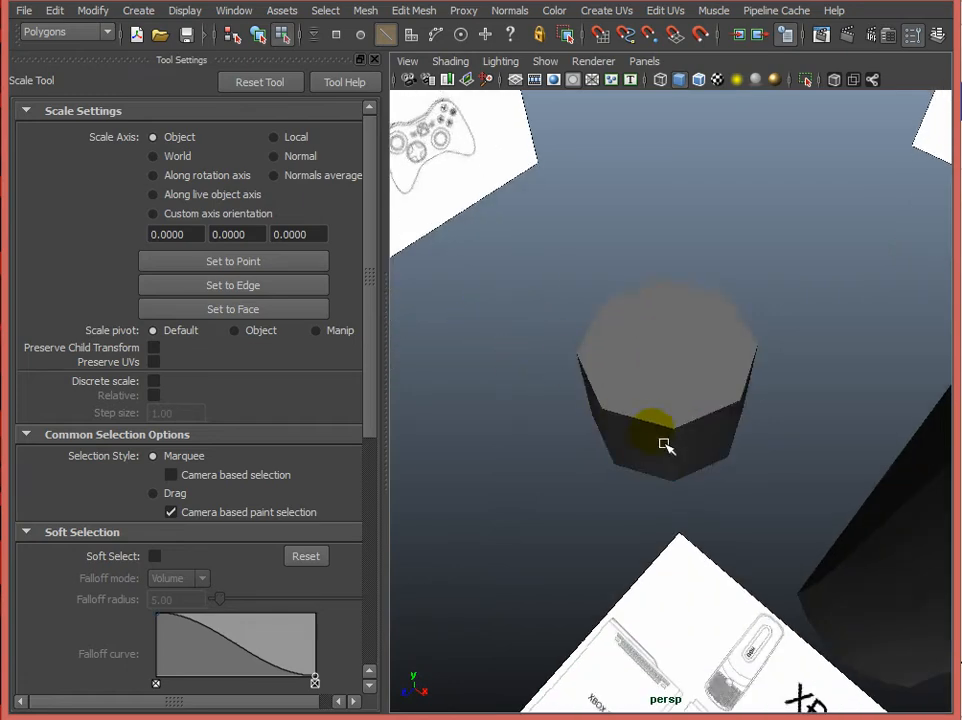
Step: Insert edge loops midway between the existing ones in both directions and scale each pair outward to round the block into a cylinder
click(443, 14)
click(500, 190)
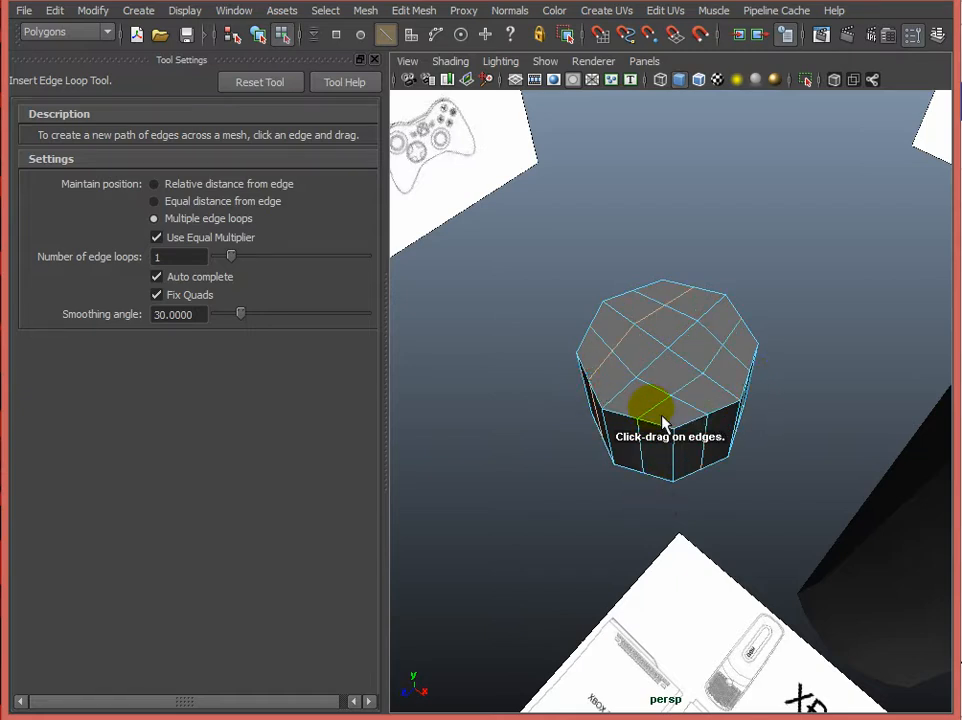
key(w)
key(r)
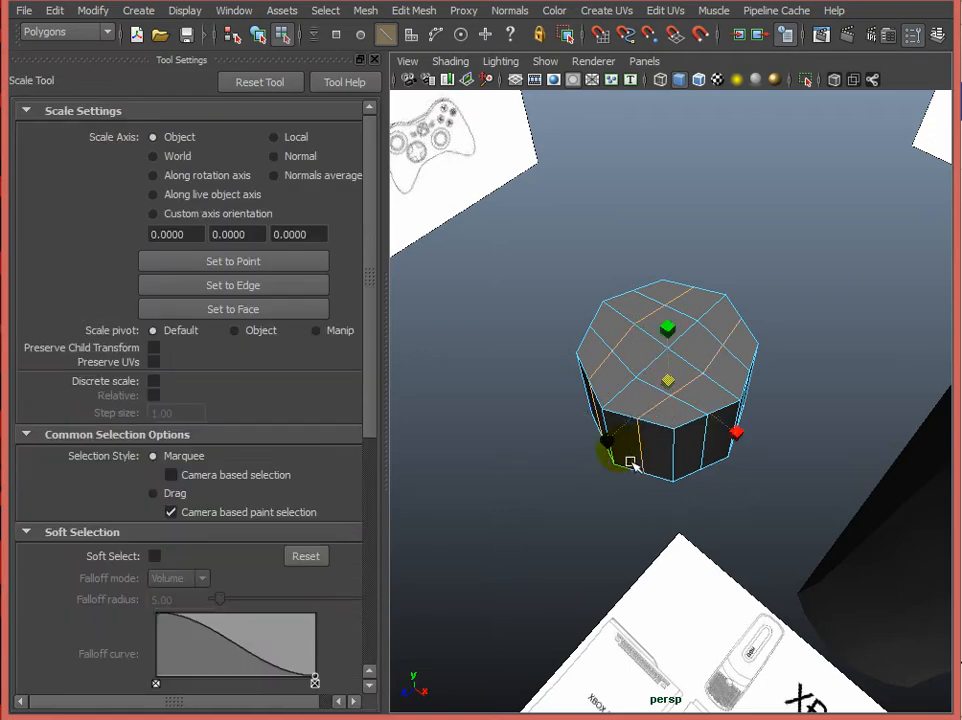
drag(620, 450, 610, 454)
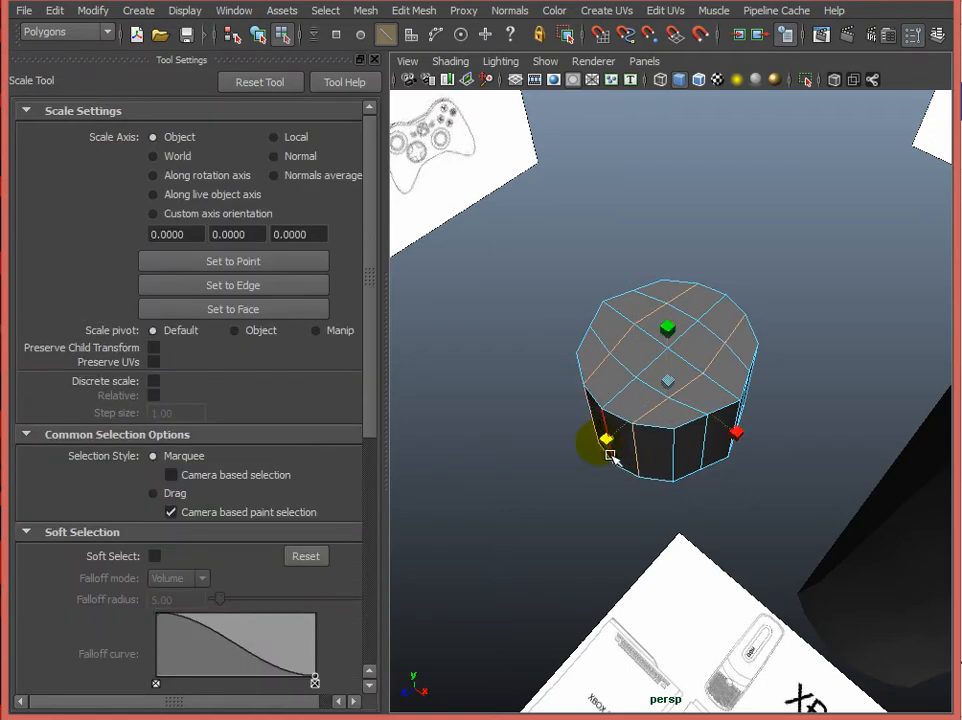
click(636, 380)
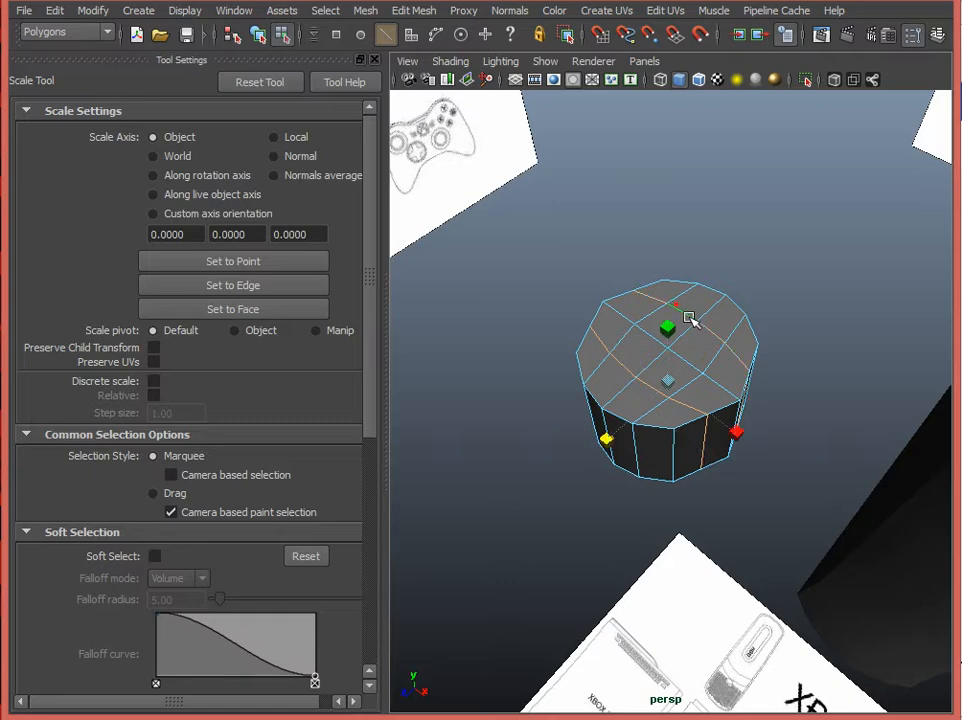
drag(746, 452, 650, 485)
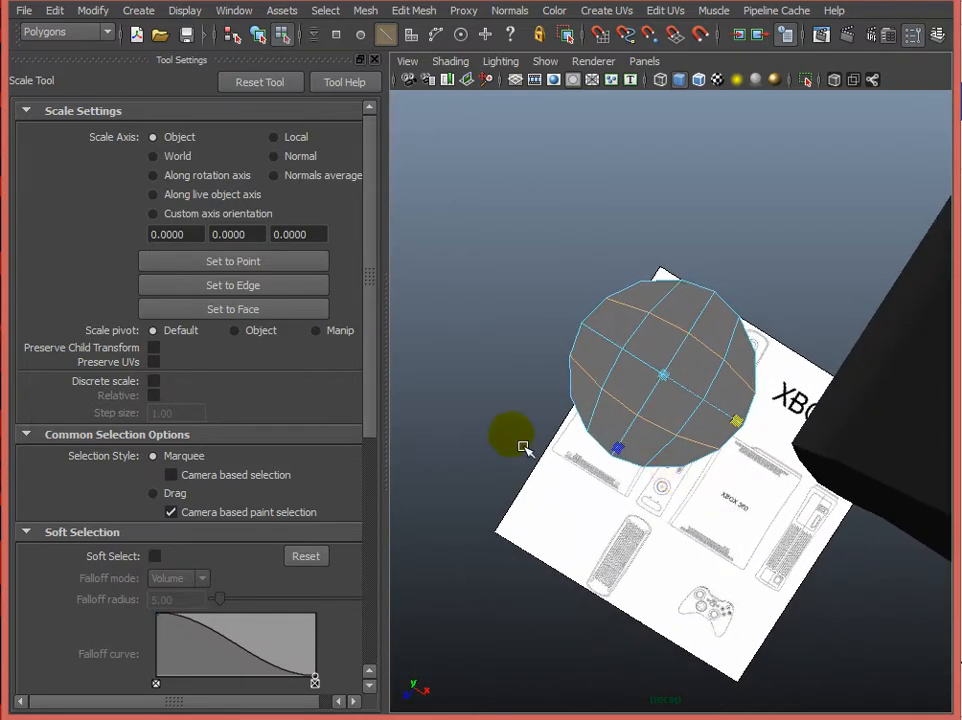
click(520, 446)
alt+drag(520, 446, 556, 478)
key(F8)
click(632, 452)
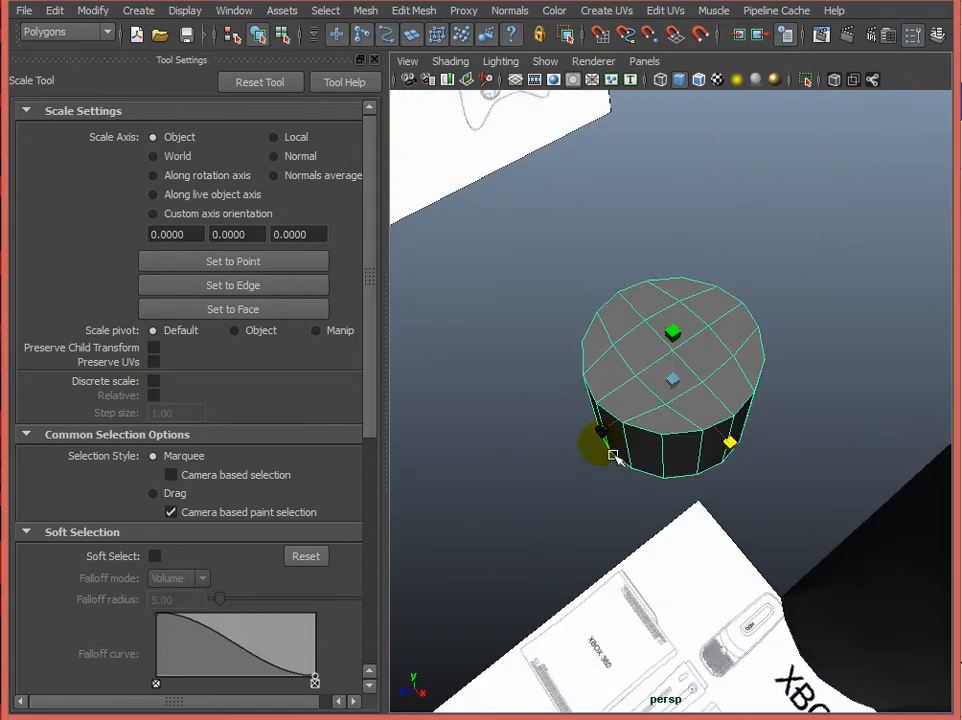
Step: Create a polygon cylinder and move it along X to stand next to the rounded block
click(139, 10)
mouse_move(168, 80)
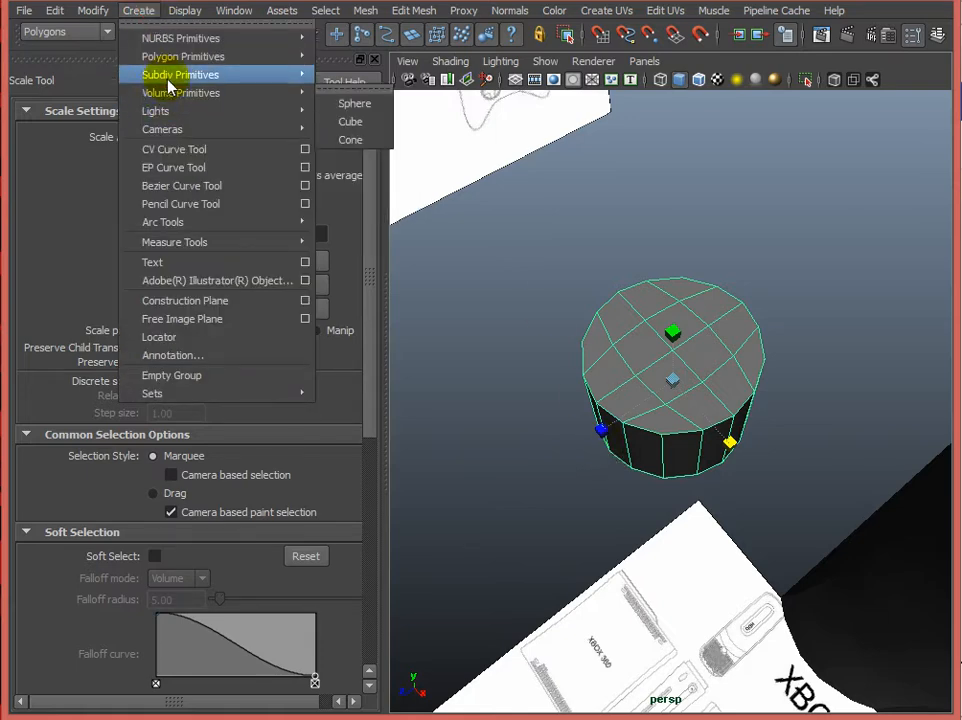
mouse_move(247, 56)
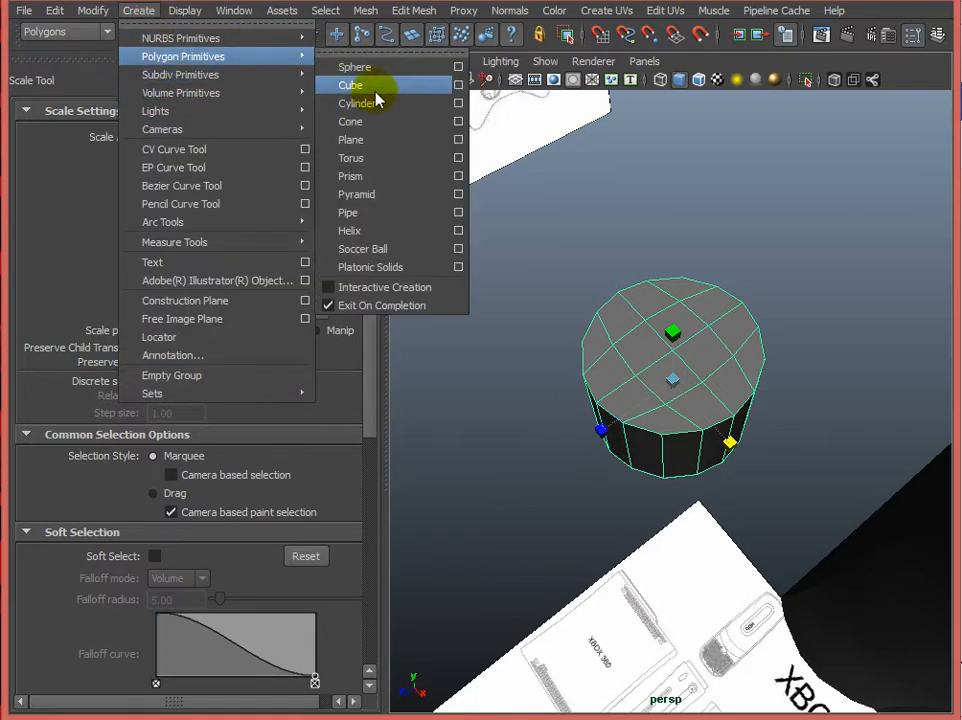
click(384, 105)
scroll(732, 360, down, 2)
key(w)
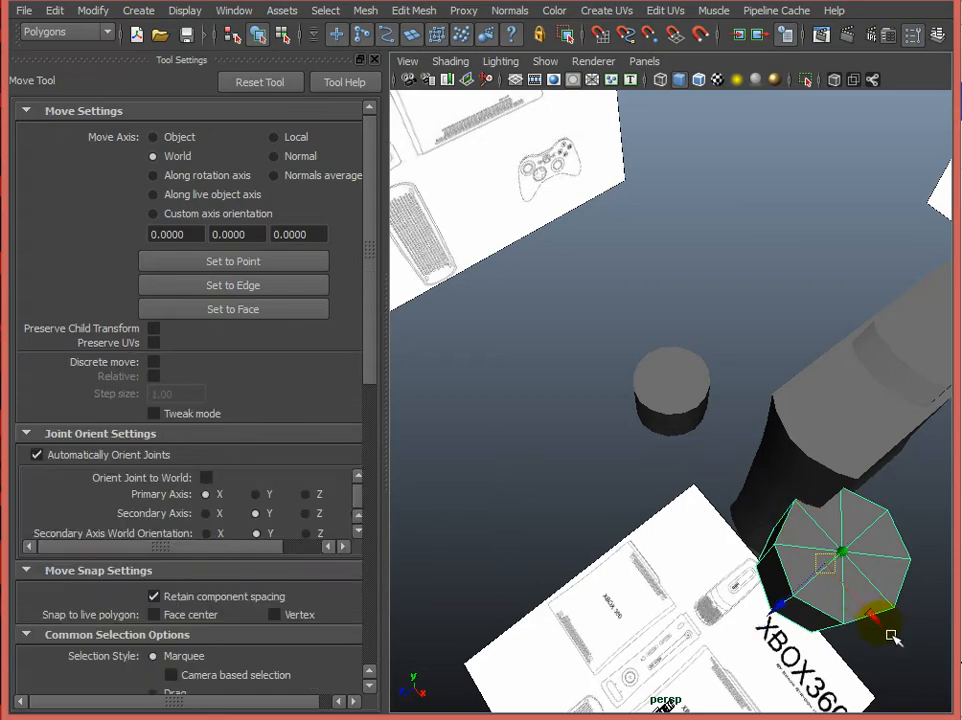
drag(873, 618, 756, 457)
Step: Select the cylinder and the rounded block together and compare their cap topology from above and from the side
scroll(655, 447, up, 3)
click(750, 450)
shift+click(580, 376)
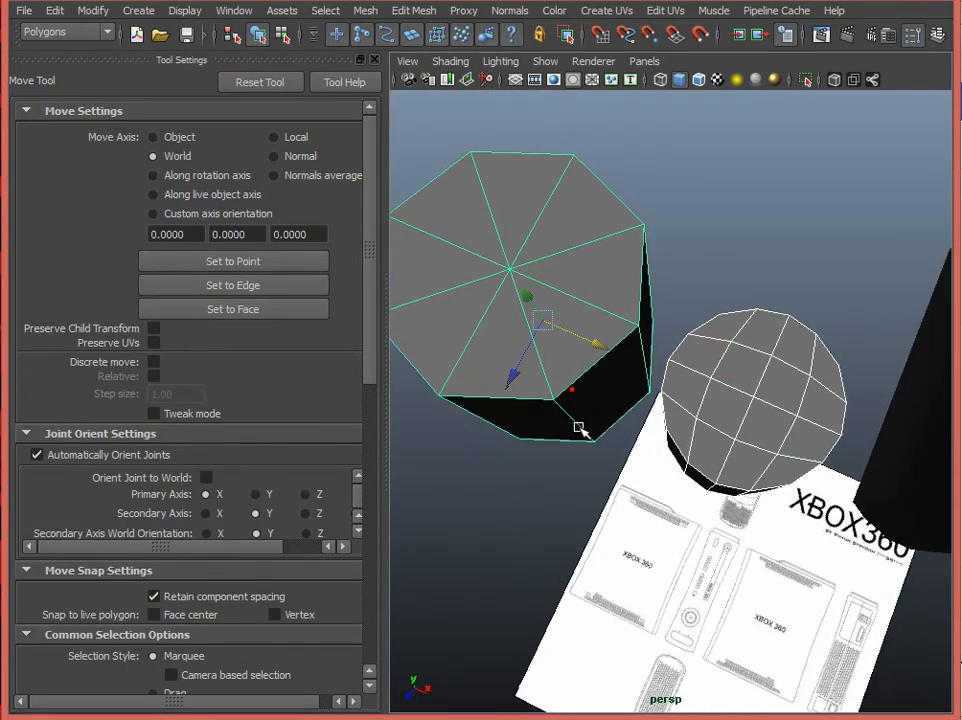
alt+drag(578, 428, 632, 437)
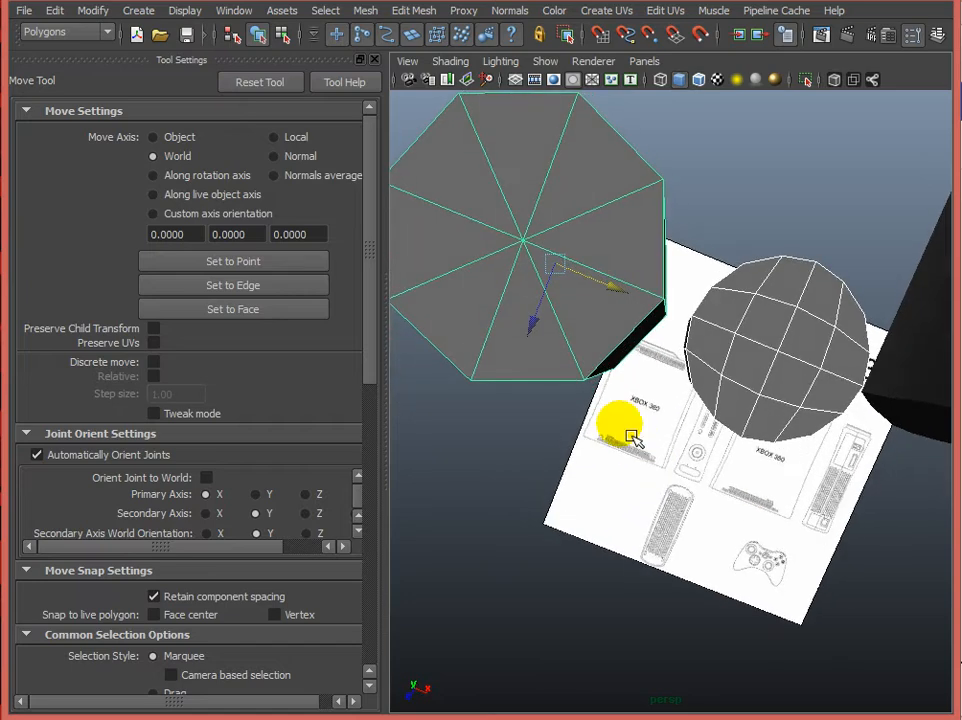
scroll(773, 415, down, 3)
alt+drag(773, 415, 745, 430)
scroll(740, 428, up, 2)
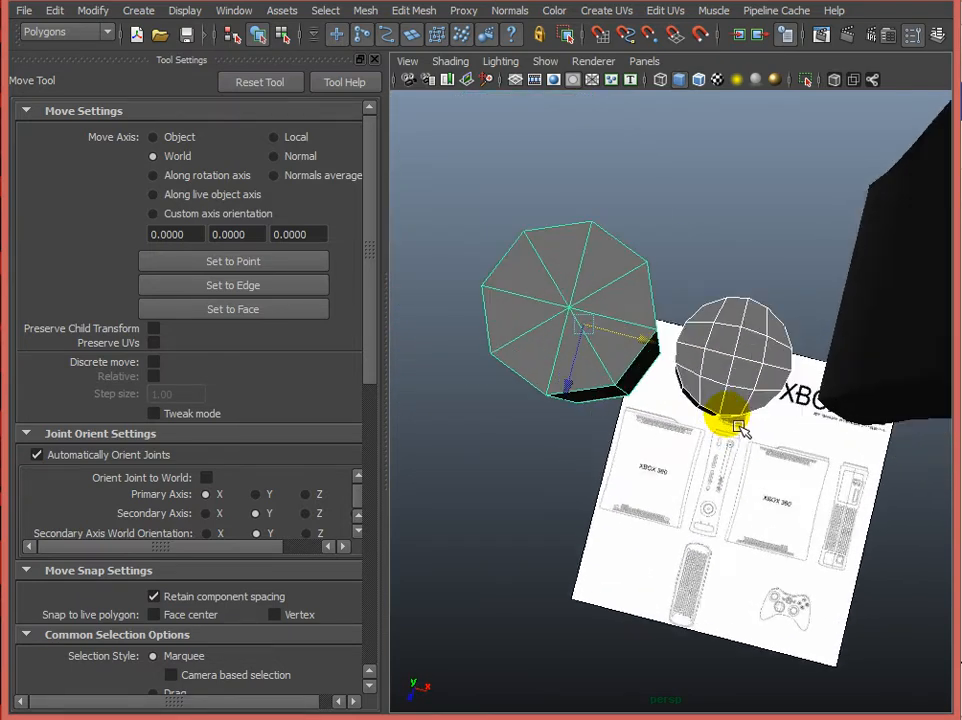
alt+drag(740, 428, 702, 333)
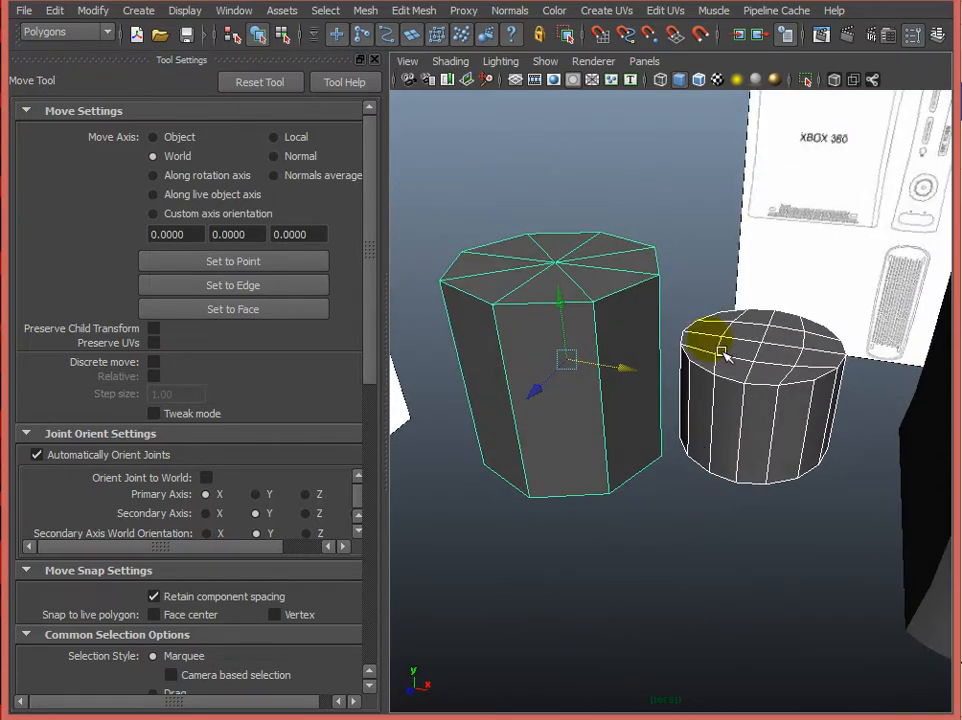
Step: Insert single edge loops over the rounded block's gridded cap and on one side face of the polygon cylinder to compare them
click(414, 11)
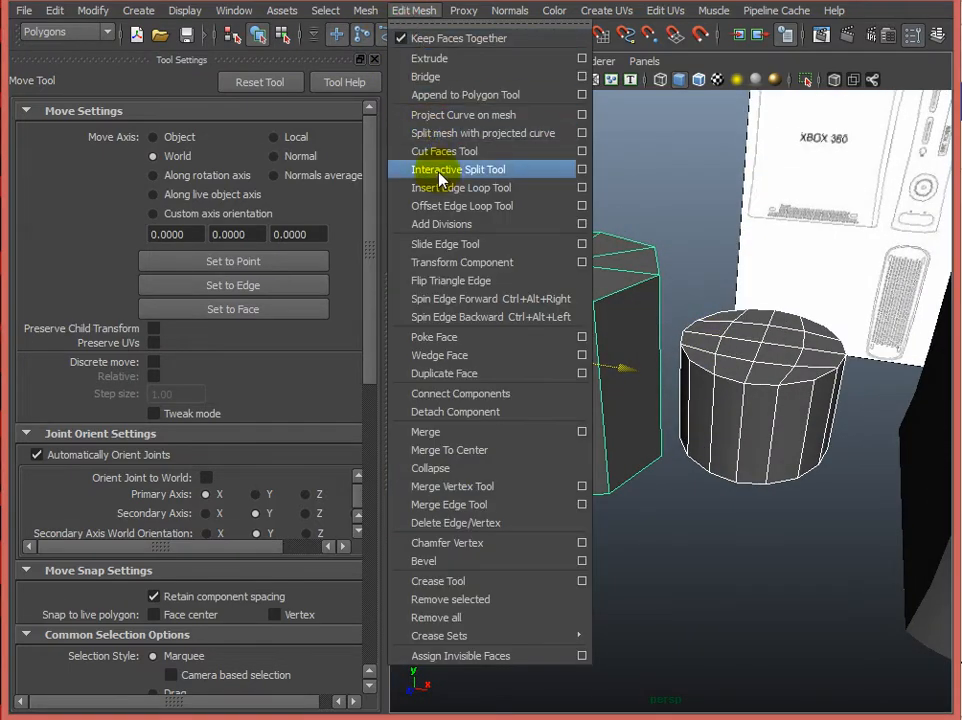
click(630, 186)
drag(775, 392, 776, 400)
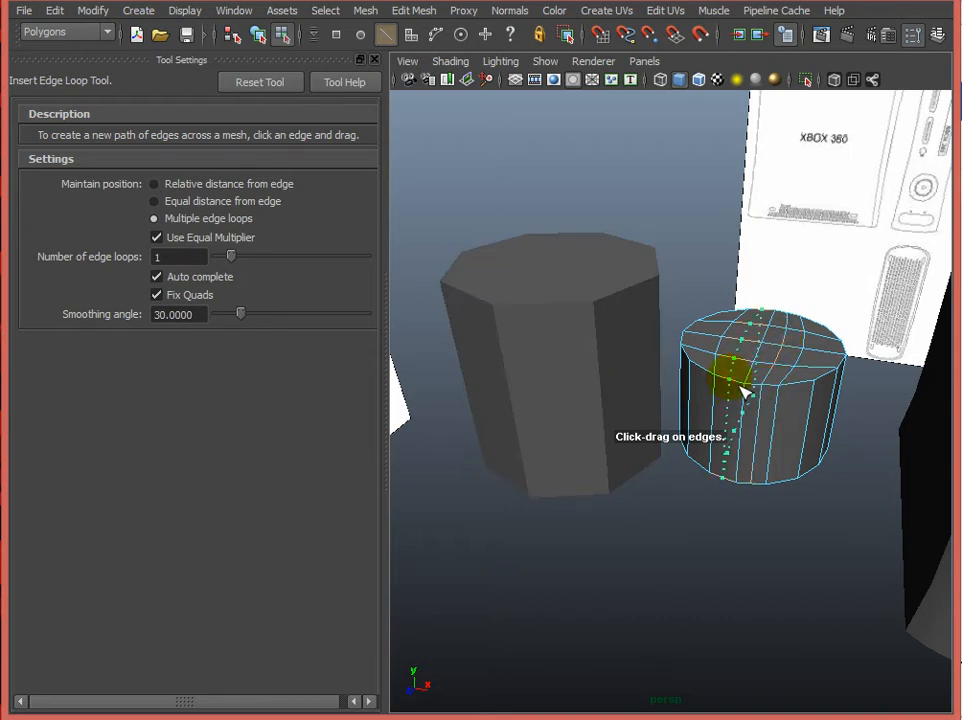
click(617, 372)
alt+drag(617, 372, 575, 345)
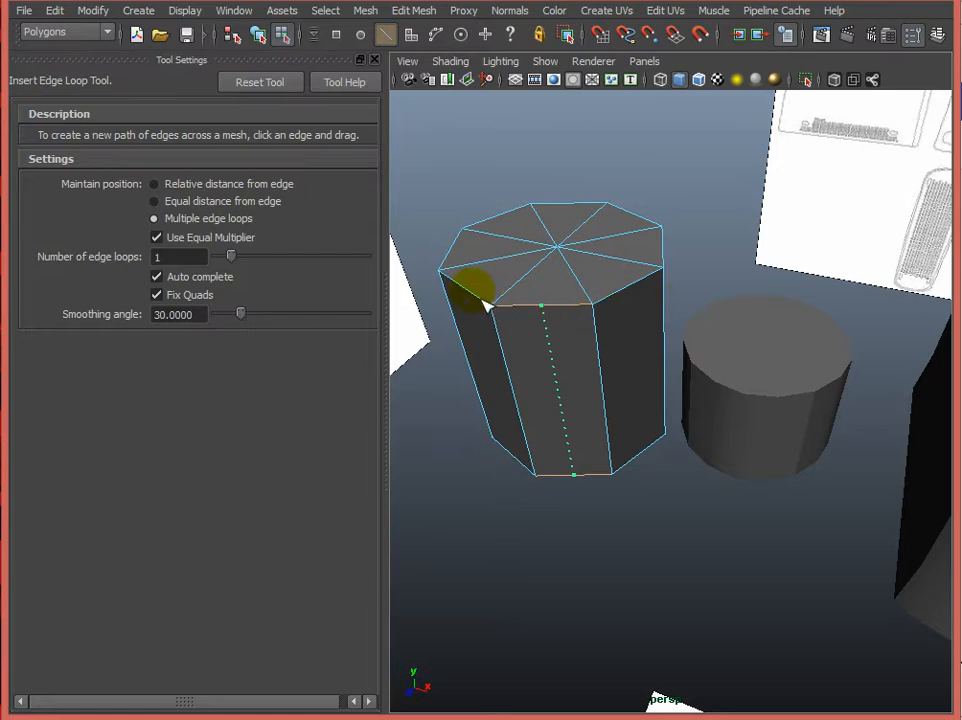
drag(548, 311, 655, 378)
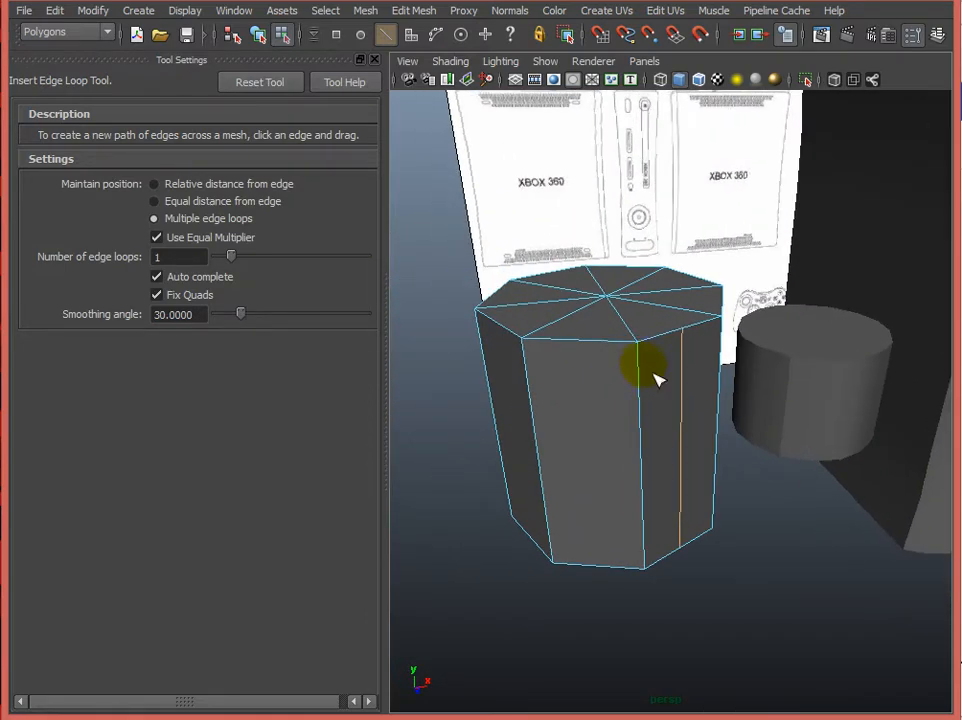
Step: Insert trial edge loops on the side and cap of the eight-sided polygon cylinder and undo the last one
drag(596, 355, 597, 356)
alt+drag(597, 356, 680, 408)
drag(580, 387, 726, 441)
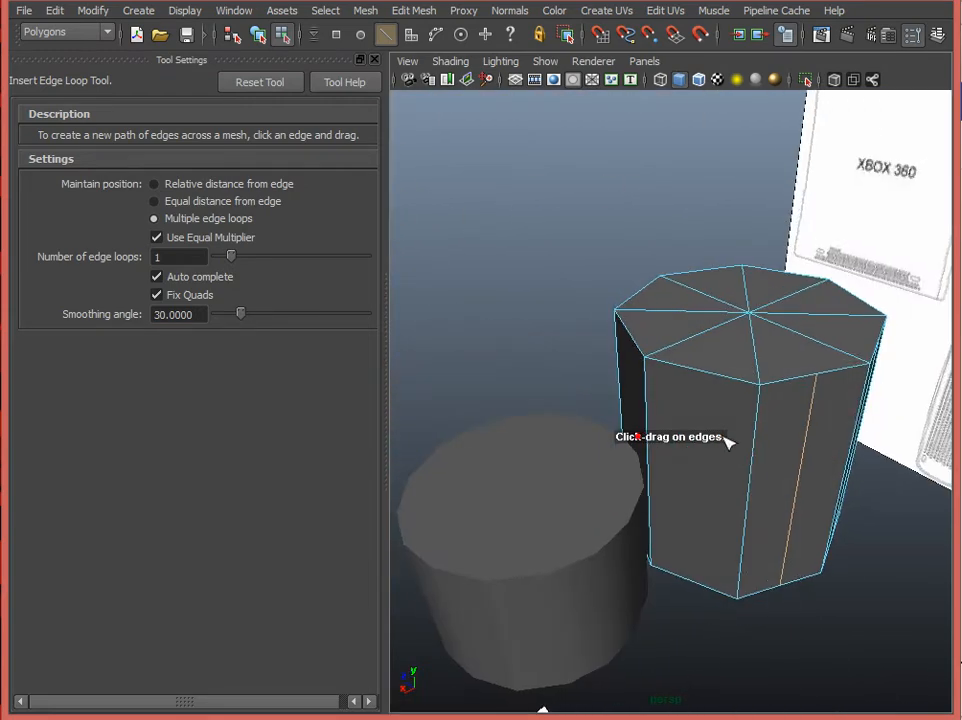
alt+drag(716, 389, 740, 381)
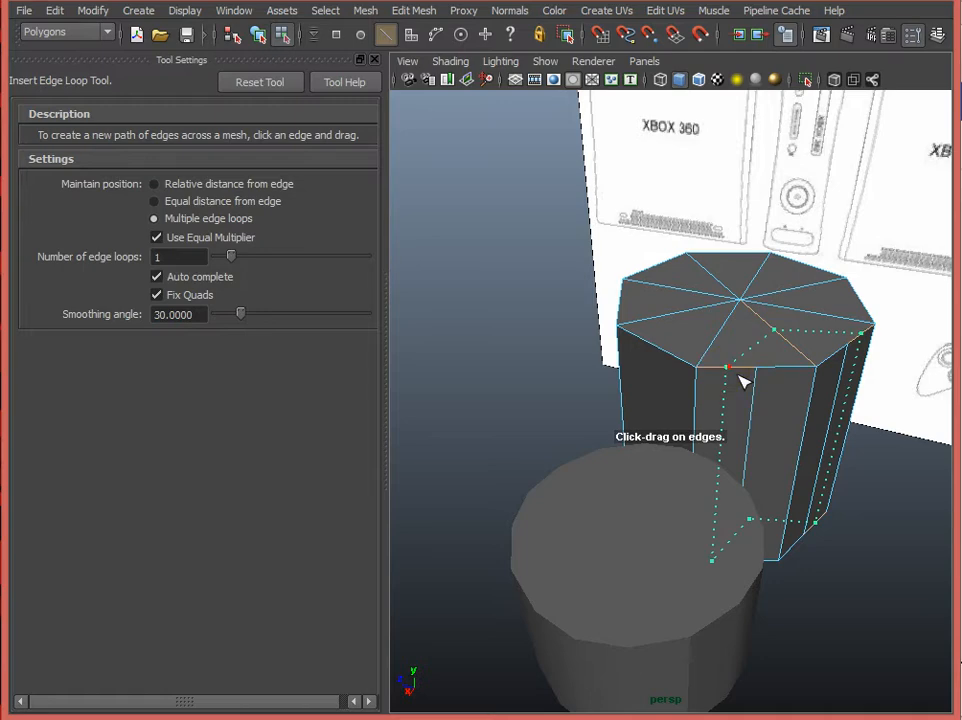
key(ctrl+z)
click(681, 359)
alt+drag(677, 354, 734, 385)
alt+right_drag(730, 382, 597, 327)
alt+drag(595, 325, 628, 380)
Step: Return to object selection and delete the eight-sided polygon cylinder
key(F8)
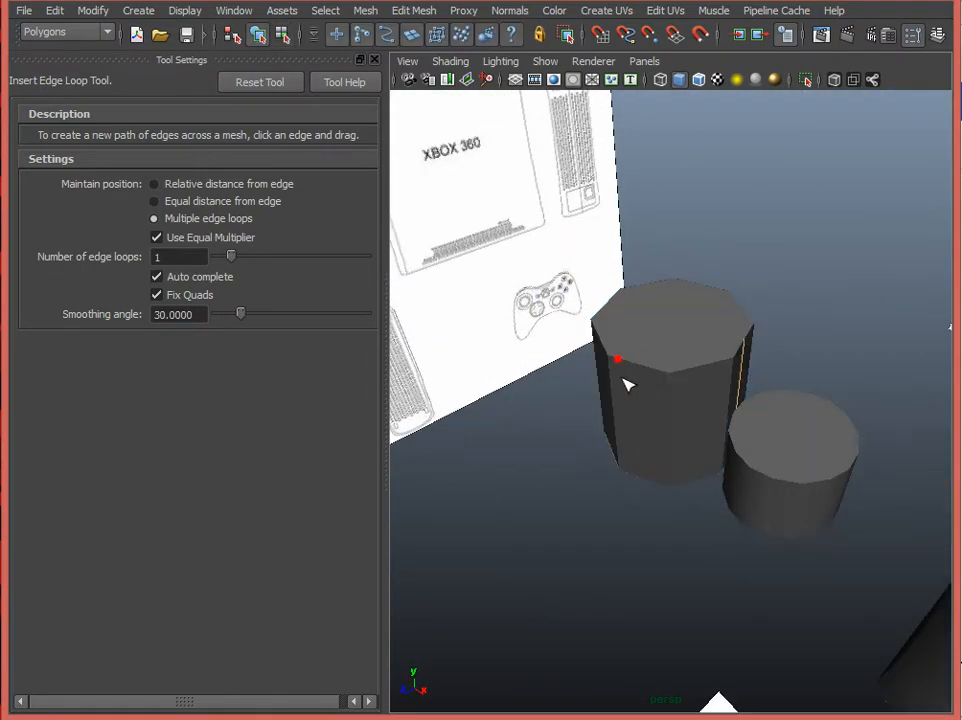
key(w)
click(676, 415)
key(Delete)
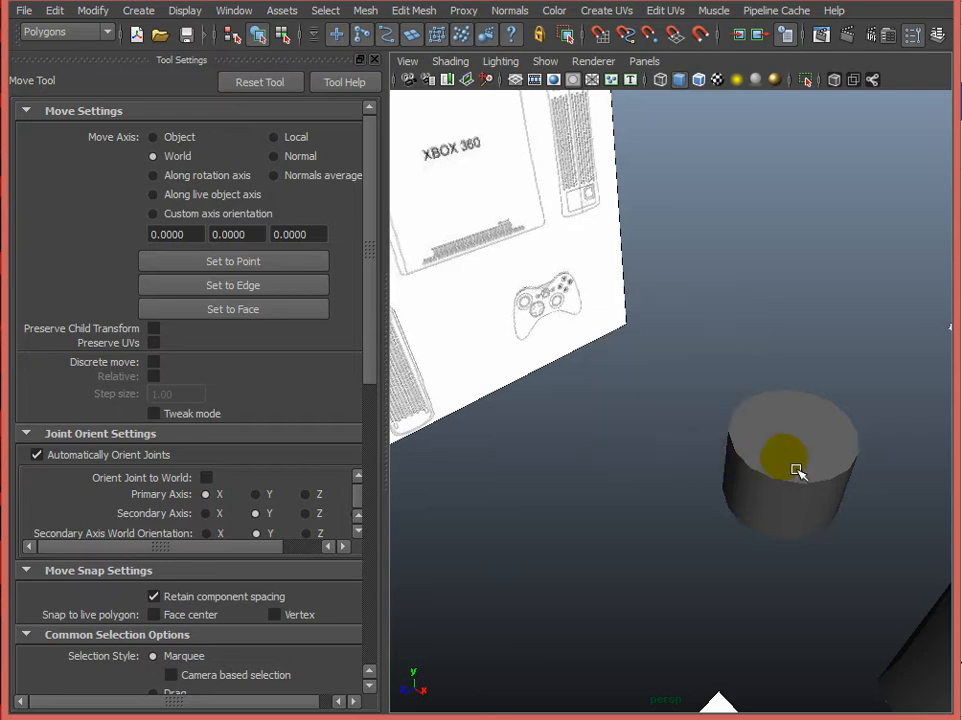
Step: Delete the rounded block with the gridded cap and the remaining test block beside the console
click(791, 464)
alt+right_drag(791, 464, 739, 467)
alt+middle_drag(744, 472, 636, 438)
scroll(634, 438, up, 5)
alt+drag(595, 447, 674, 453)
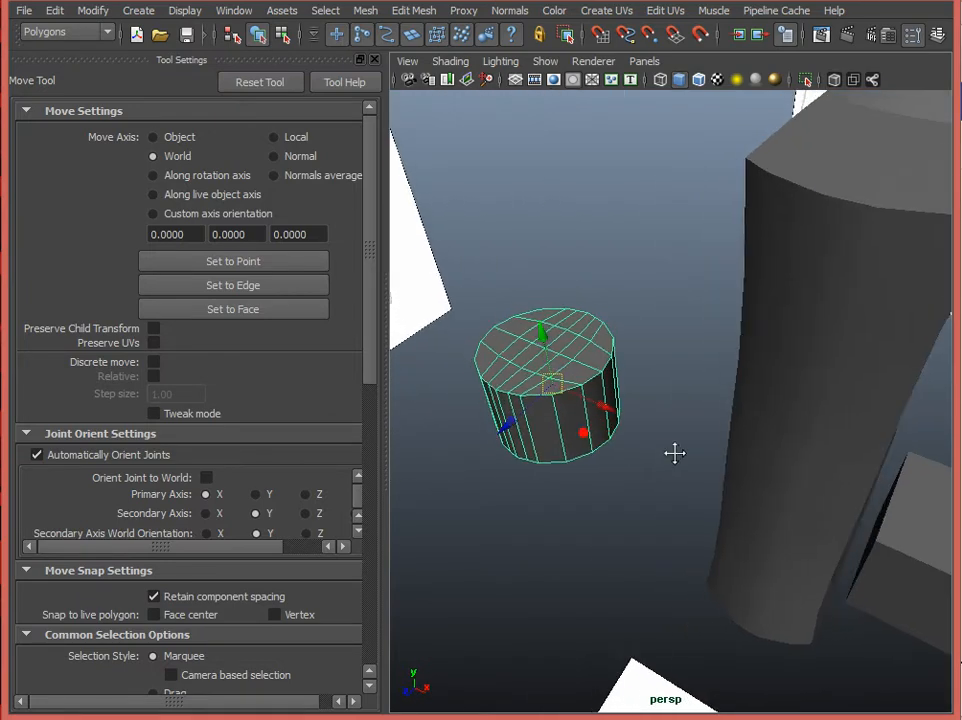
alt+middle_drag(674, 453, 686, 447)
key(Delete)
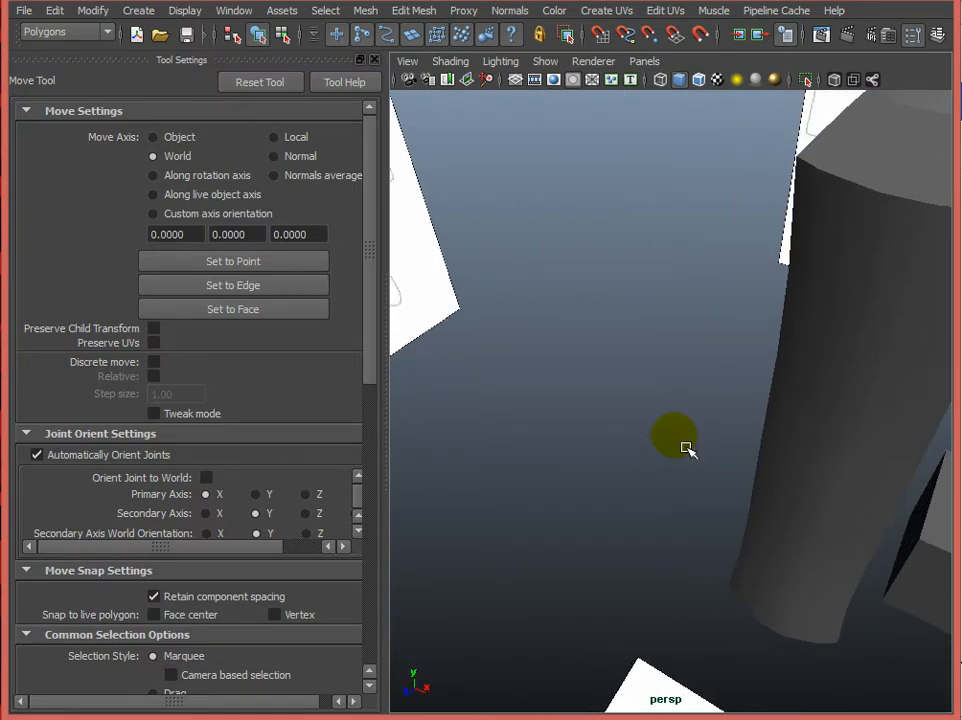
alt+right_drag(686, 449, 734, 507)
click(822, 498)
key(Delete)
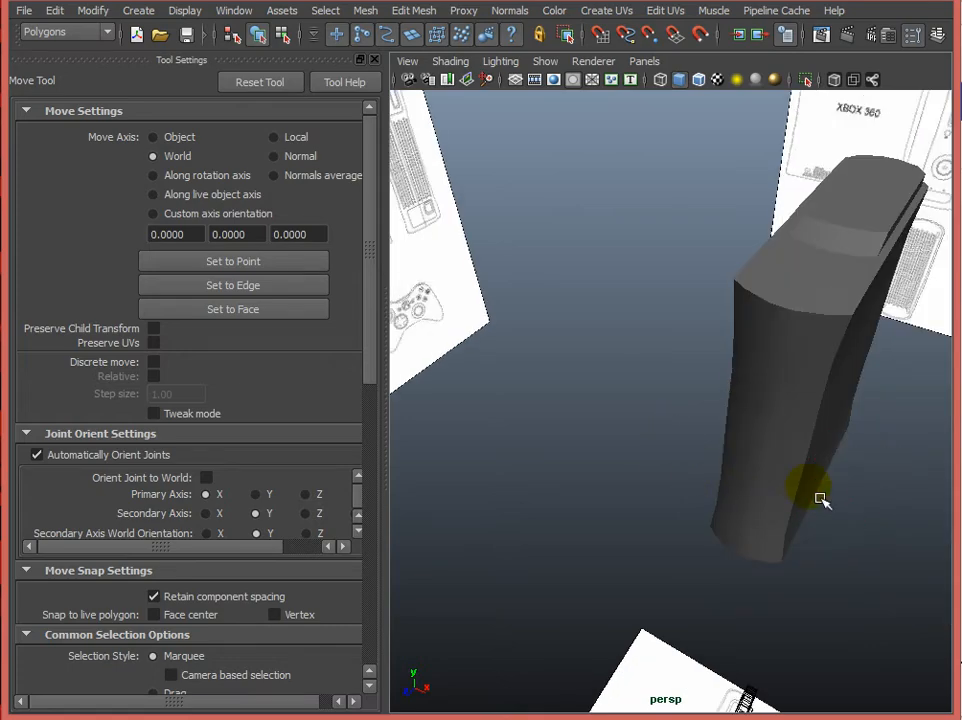
Step: Select the console body and show its vertices over the blueprint in a full-size front view
click(820, 498)
scroll(786, 535, up, 4)
alt+drag(754, 570, 760, 517)
key(space)
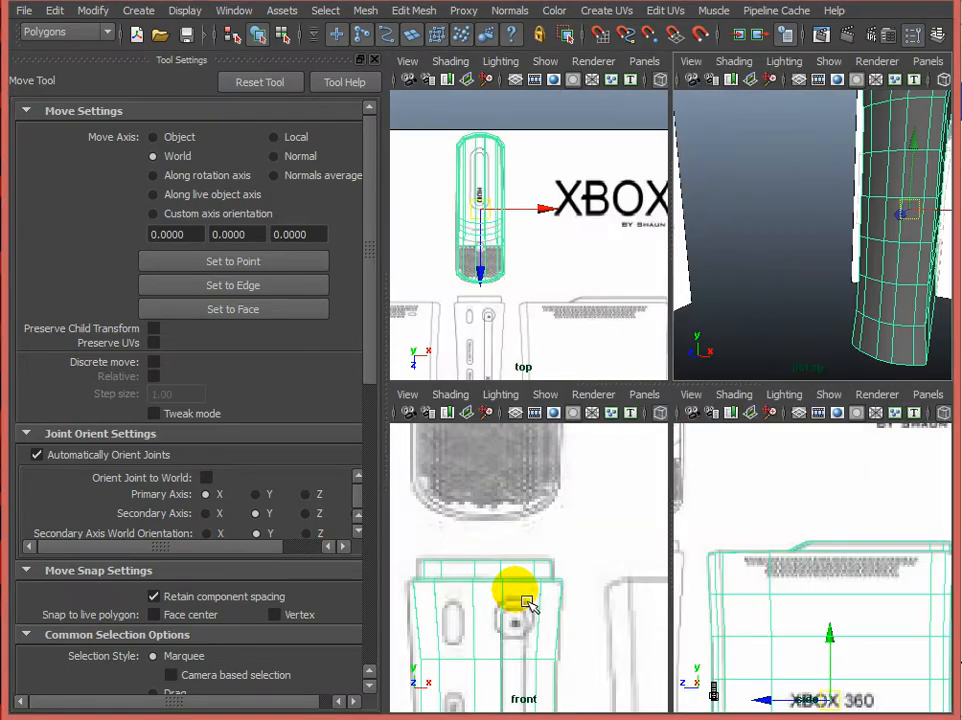
click(374, 61)
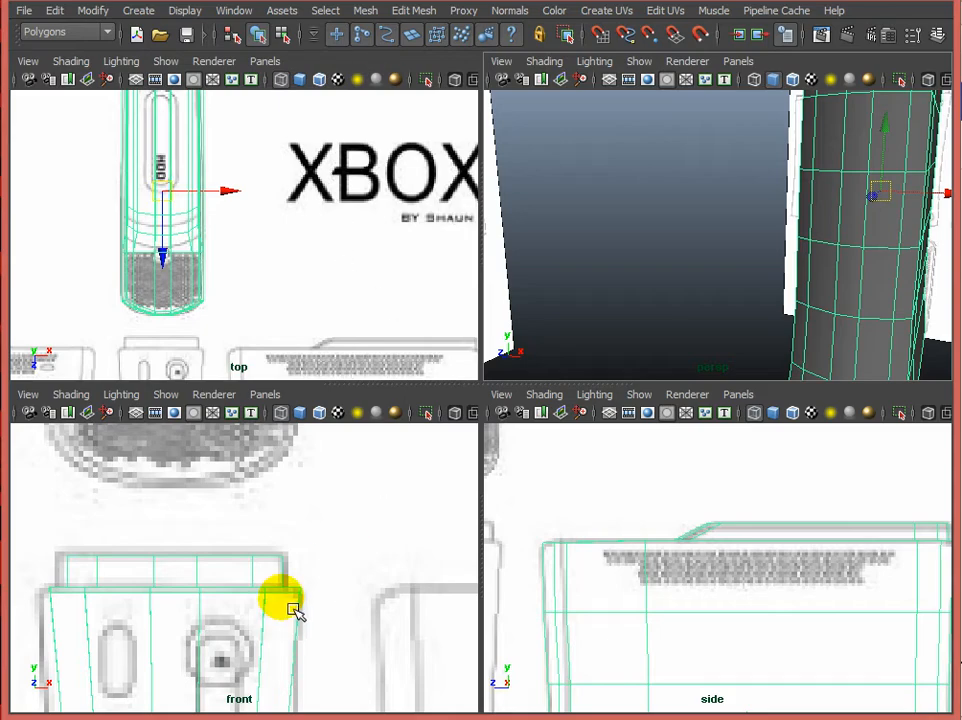
key(a)
key(space)
scroll(386, 522, up, 6)
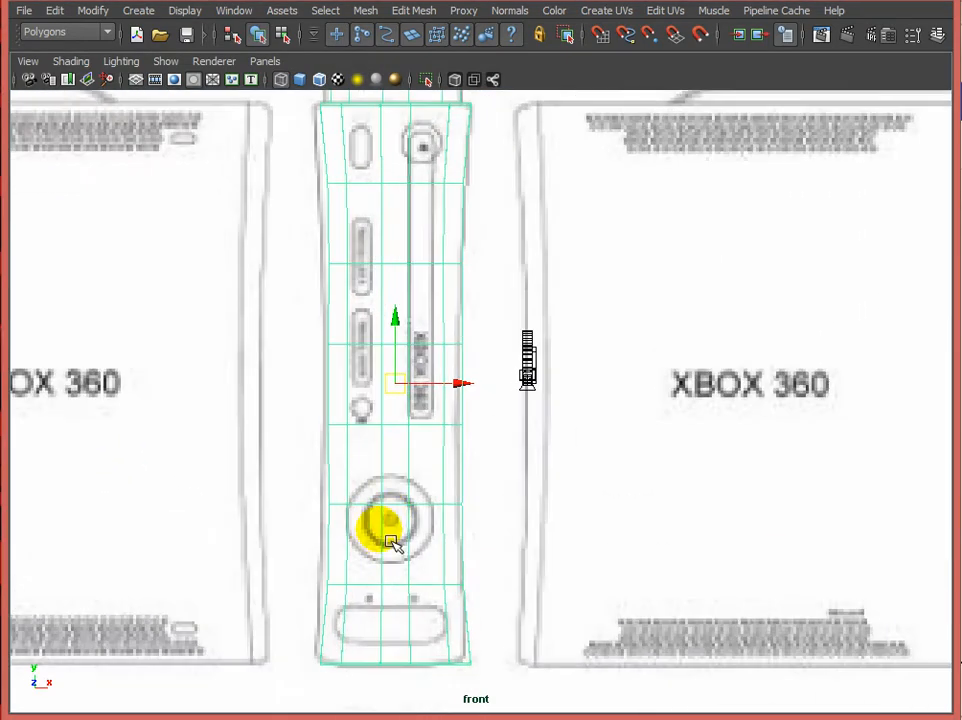
alt+middle_drag(375, 512, 393, 511)
key(F8)
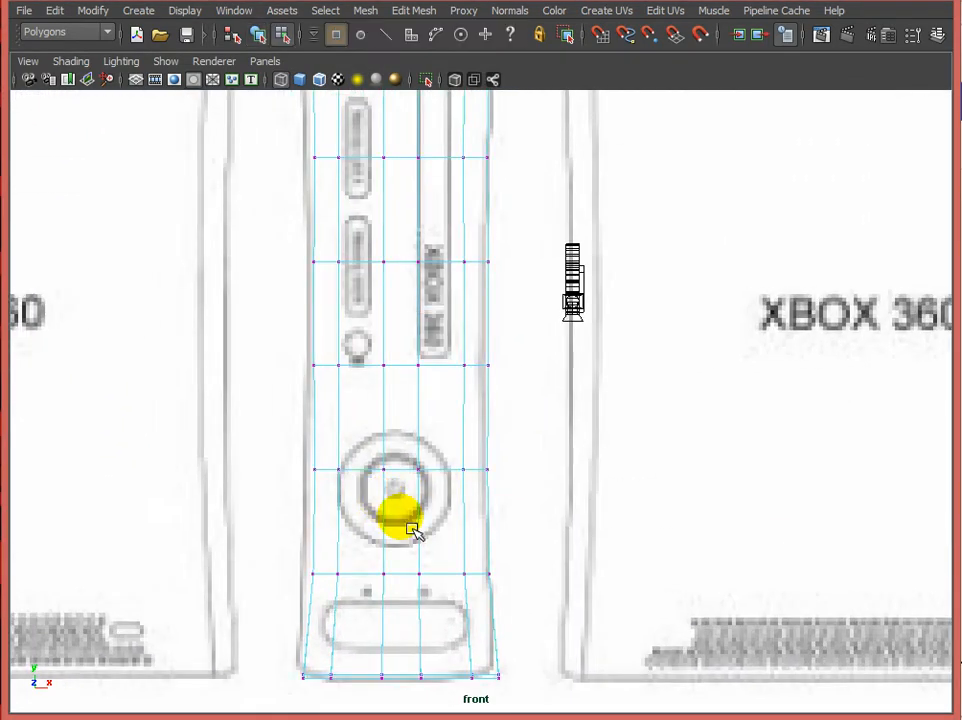
Step: Lower the horizontal row of console vertices near the power button to the centre of its circle
scroll(451, 446, down, 5)
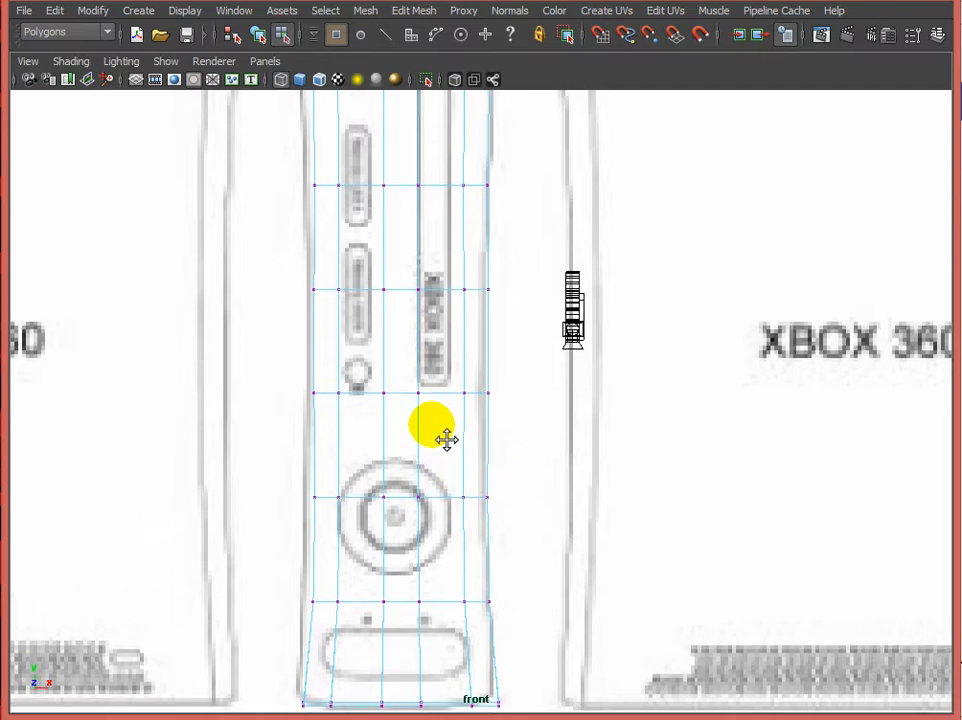
alt+middle_drag(475, 437, 459, 456)
scroll(460, 456, up, 1)
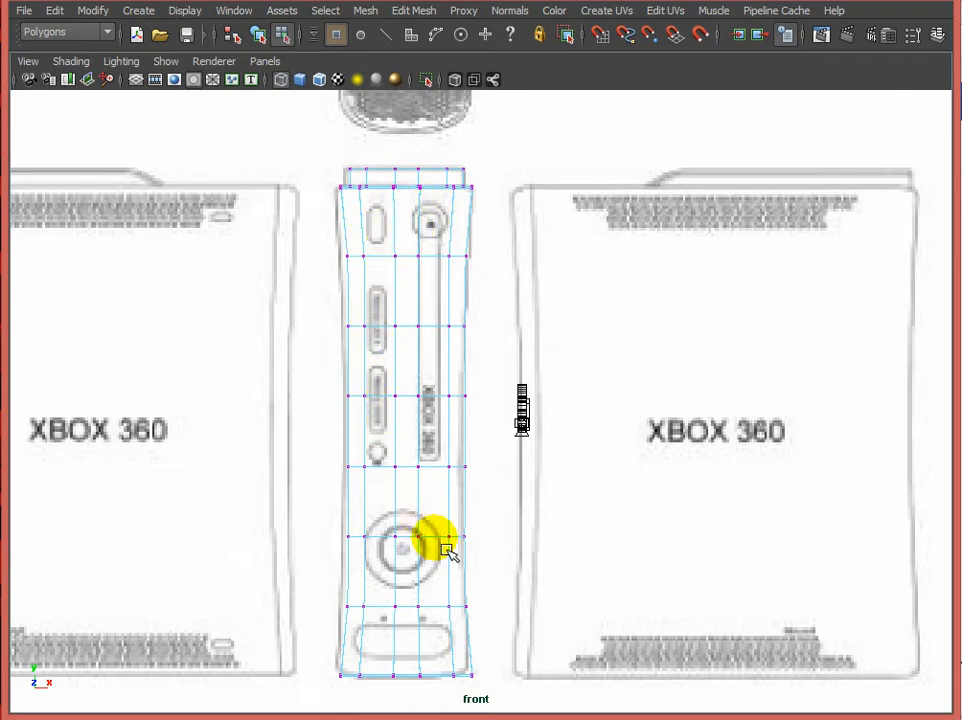
drag(503, 515, 333, 566)
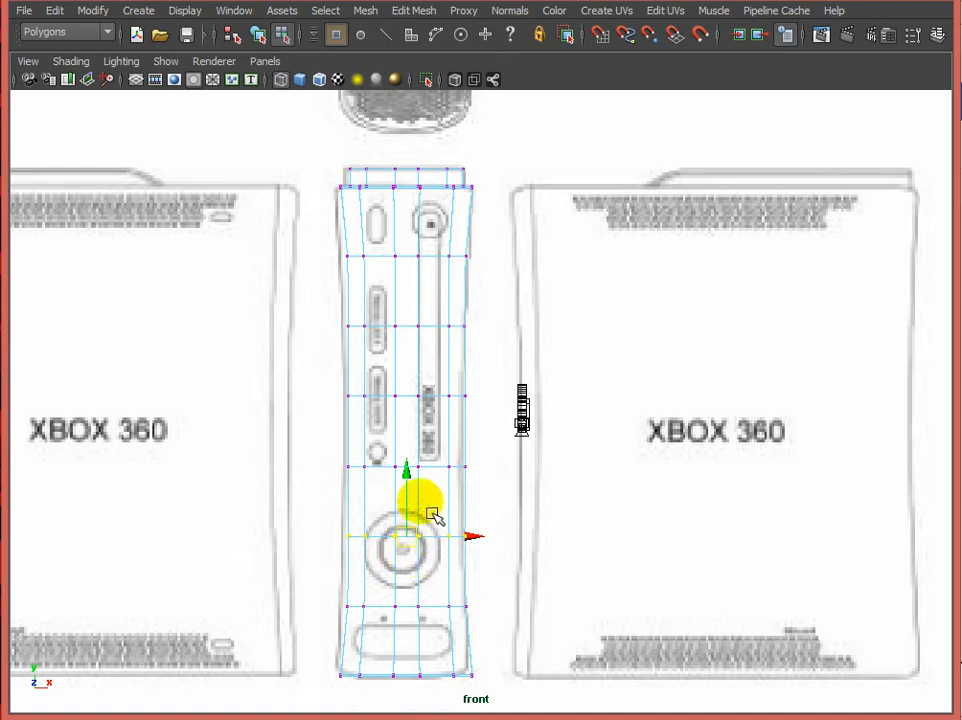
drag(407, 489, 416, 499)
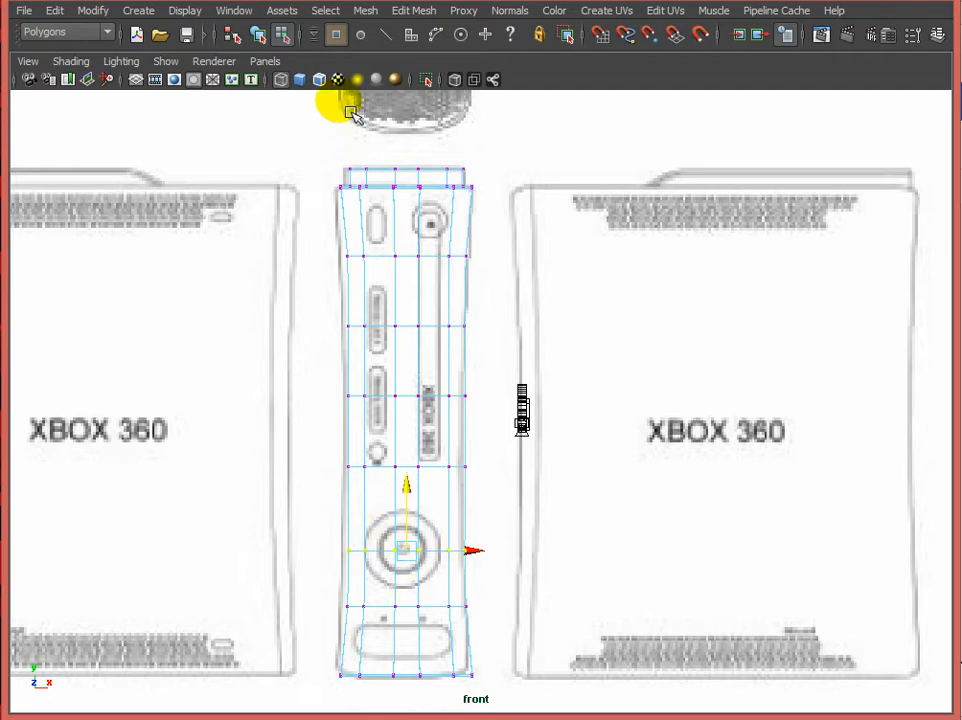
Step: Set Insert Edge Loop to relative distance from edge and add horizontal loops at the upper and lower limits of the power button circle
click(410, 12)
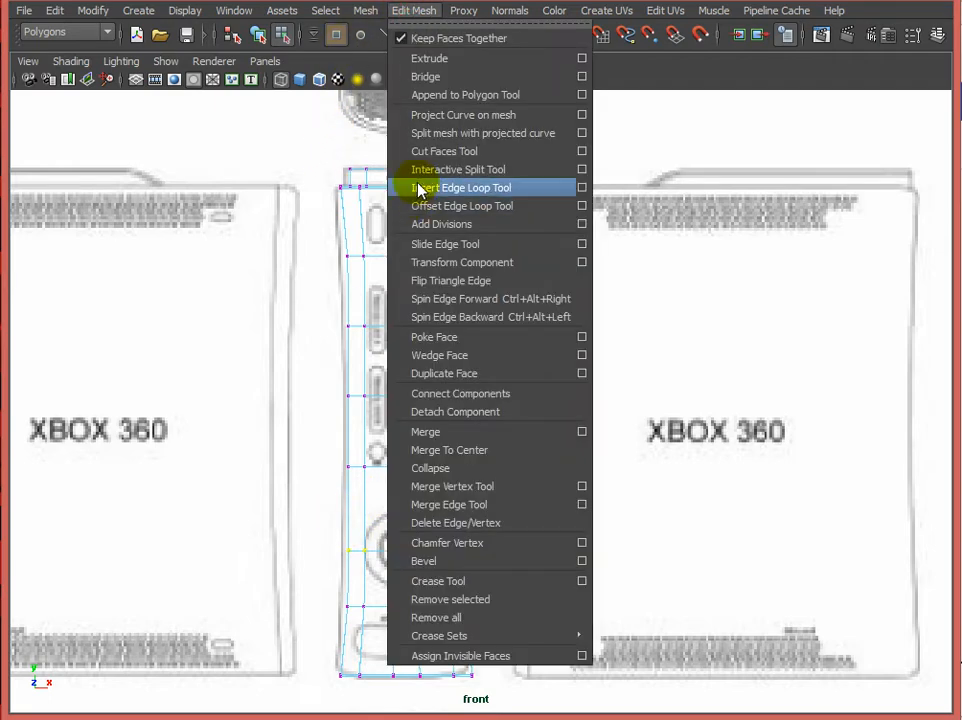
click(582, 188)
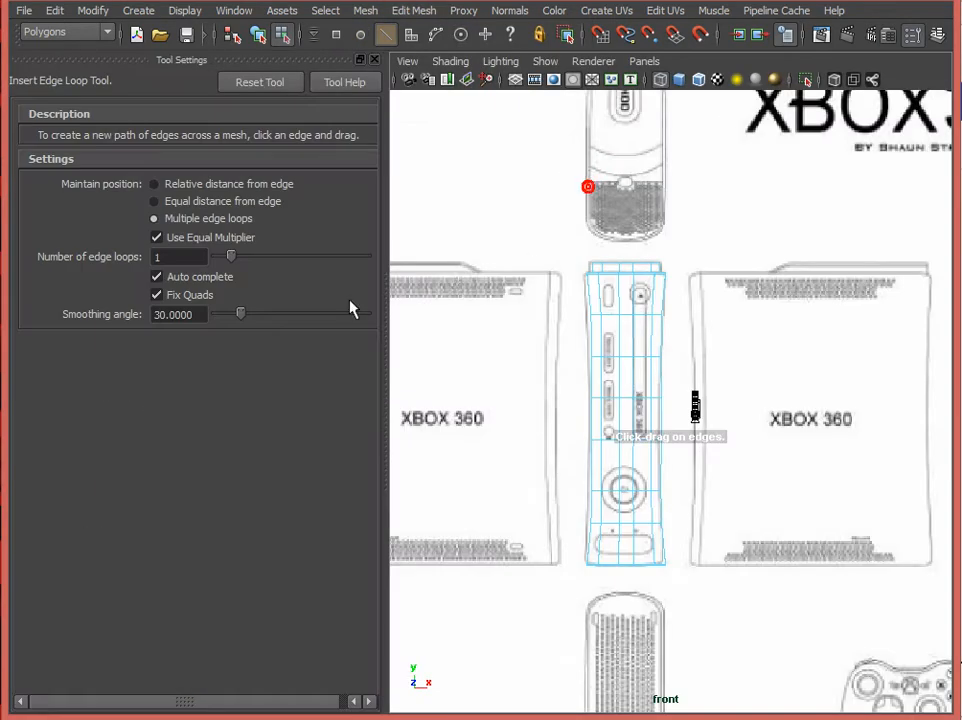
click(205, 184)
scroll(560, 482, up, 2)
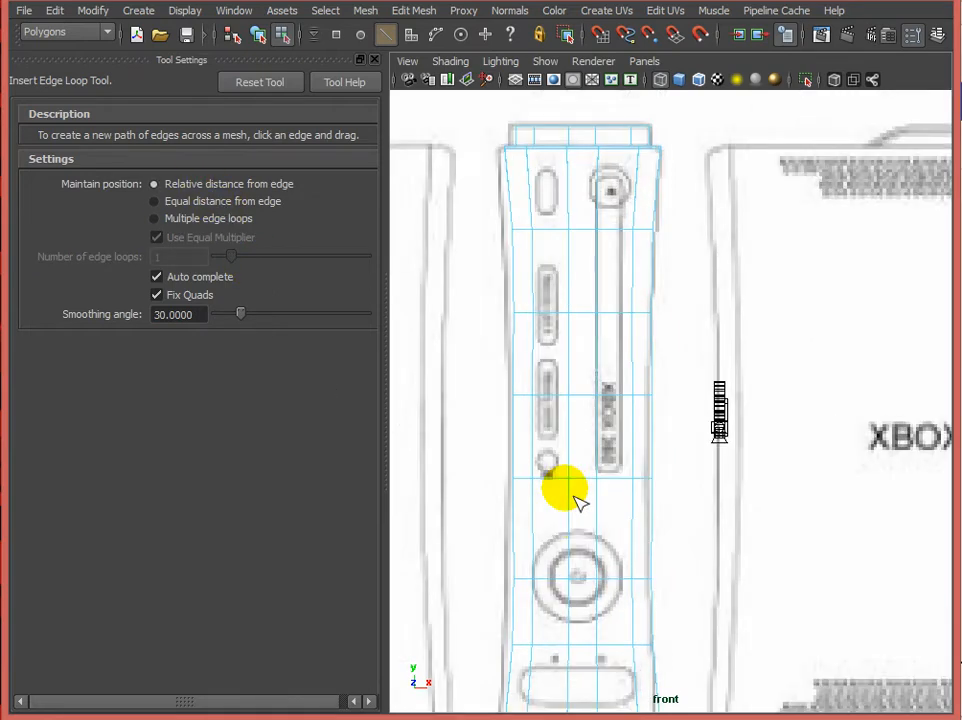
scroll(575, 505, down, 3)
scroll(615, 466, up, 3)
drag(623, 457, 612, 469)
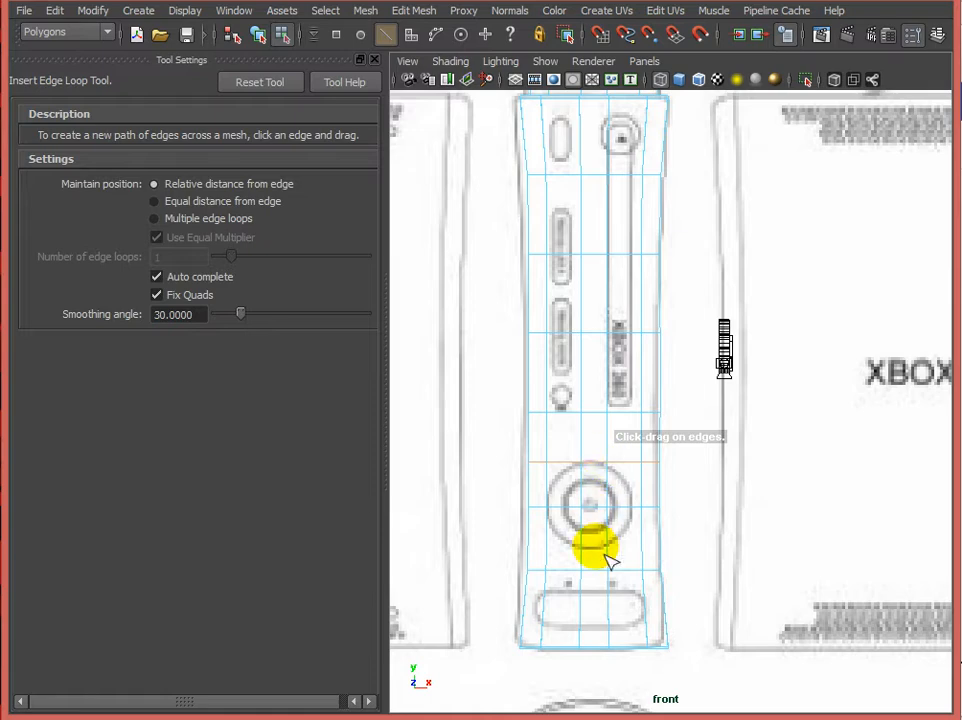
drag(591, 564, 591, 564)
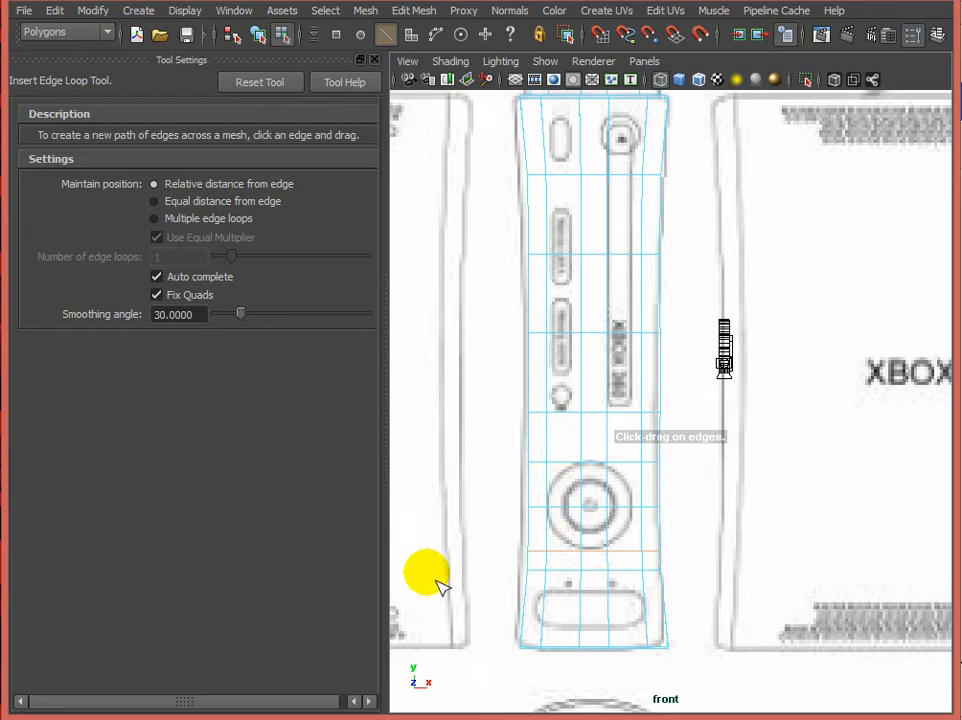
Step: Move the lower-left and lower-right vertices around the power button onto its outer circle
key(F9)
key(w)
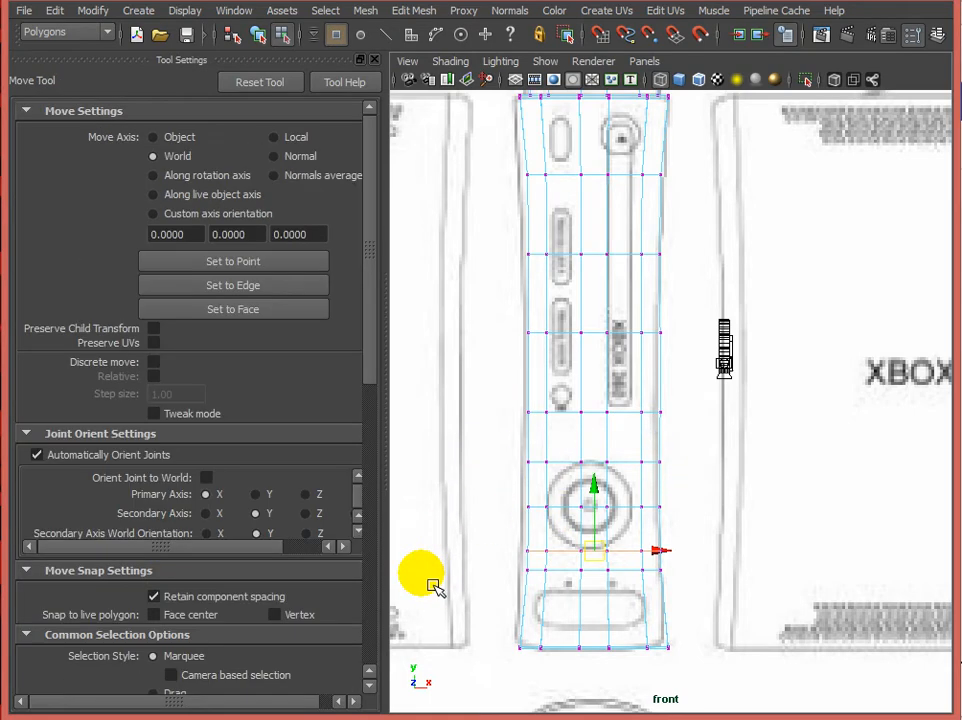
scroll(560, 585, up, 4)
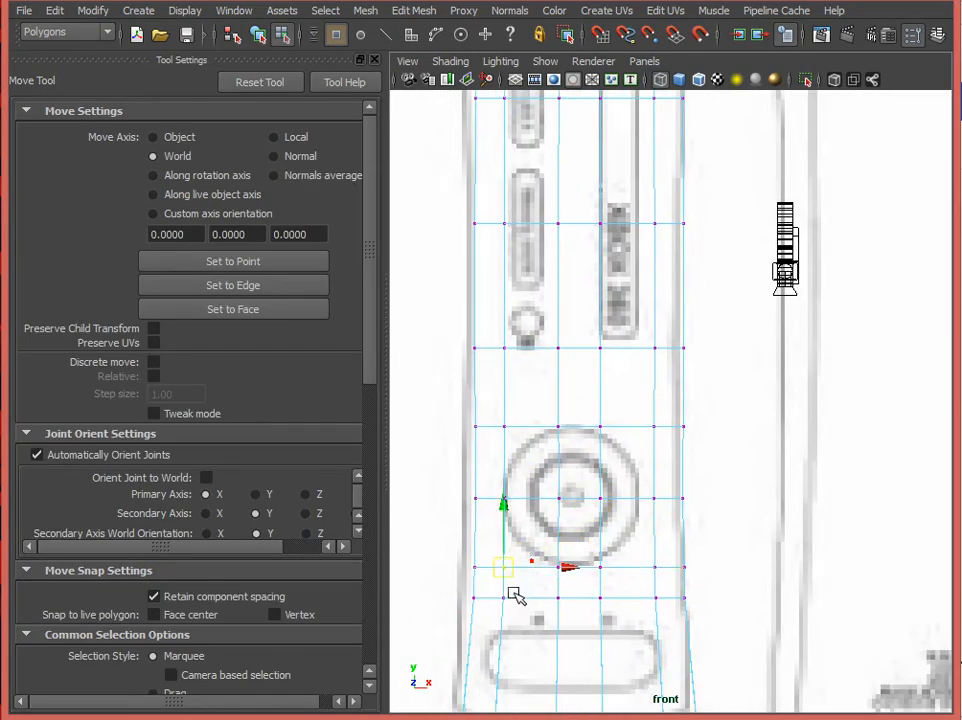
click(524, 592)
mouse_move(525, 557)
mouse_down()
mouse_move(495, 585)
mouse_move(521, 553)
mouse_up()
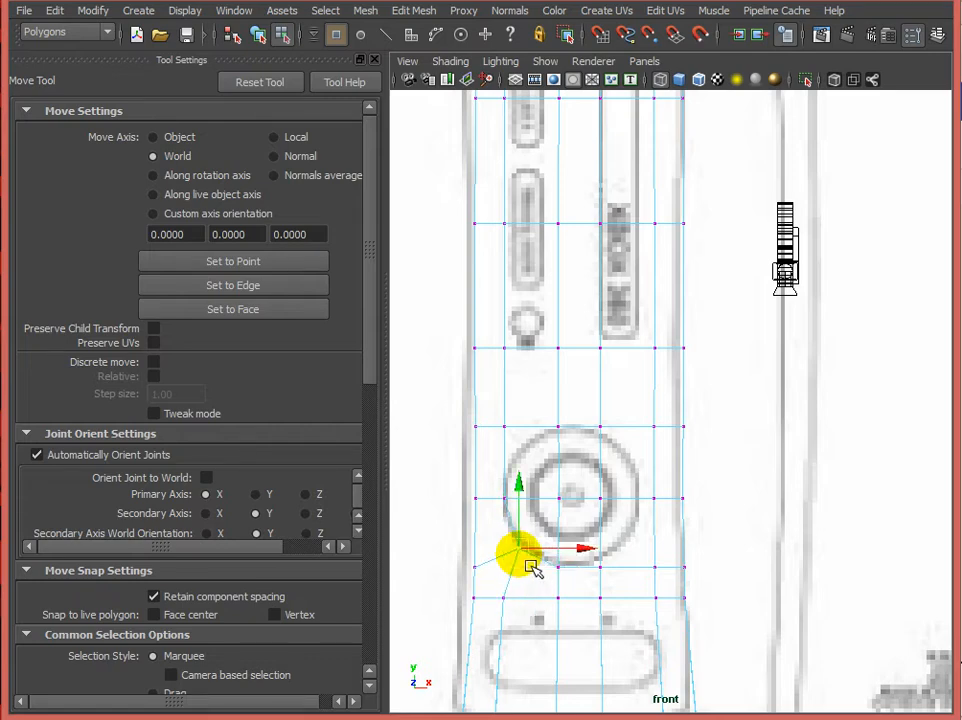
drag(666, 555, 642, 563)
alt+middle_drag(646, 561, 642, 577)
Step: Fit the remaining surrounding vertices to the power button's outer circle and spread the two middle vertices onto its inner ring
drag(665, 506, 640, 532)
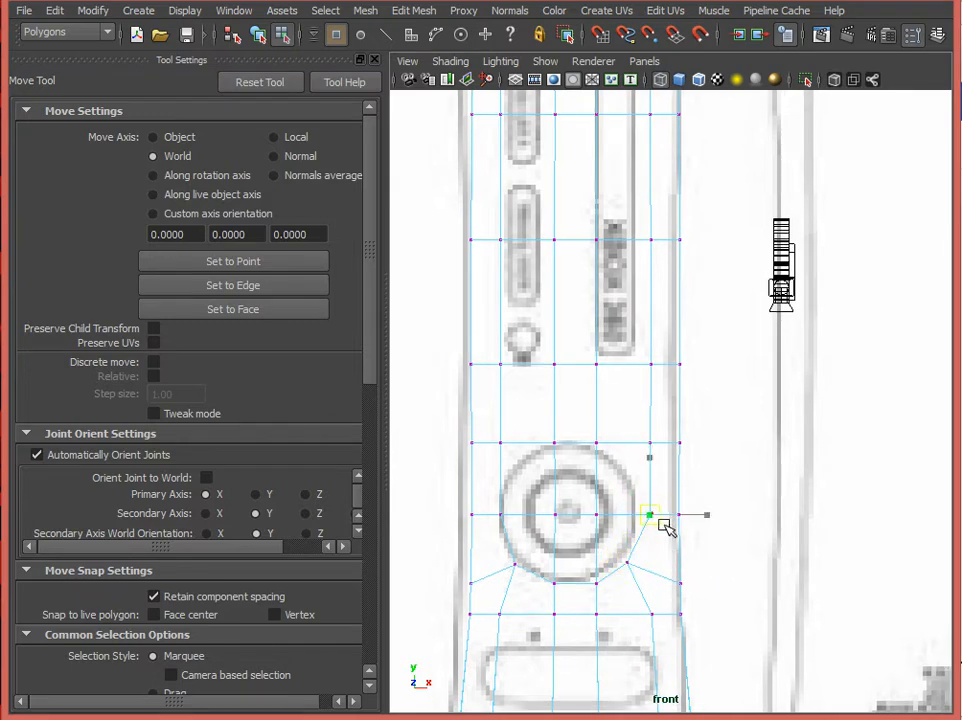
drag(644, 429, 661, 456)
drag(654, 446, 592, 457)
drag(599, 445, 600, 446)
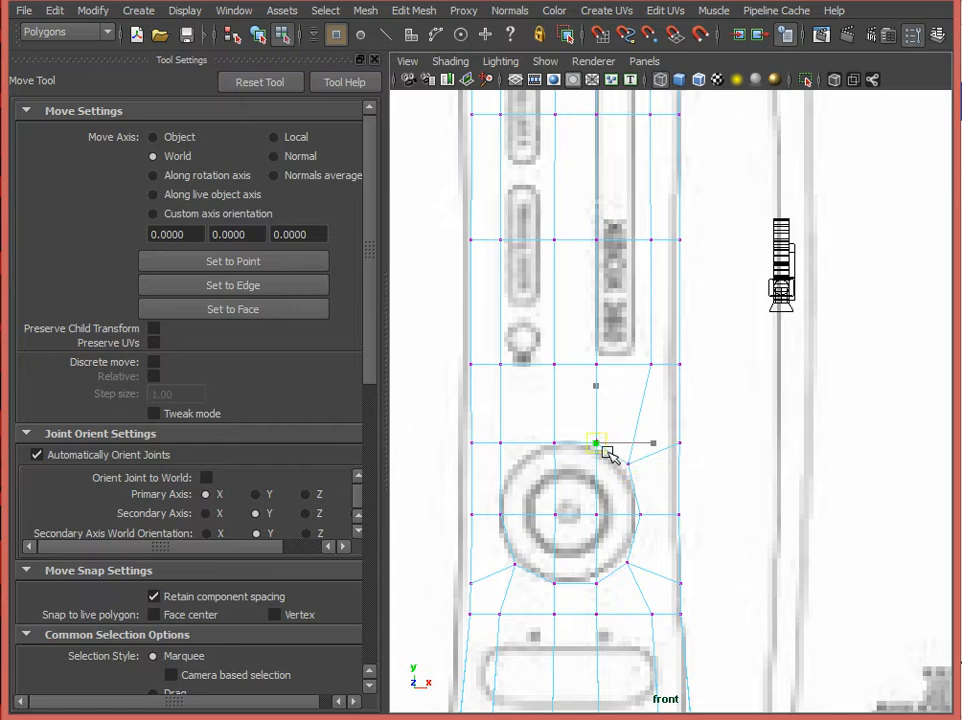
drag(612, 605, 606, 598)
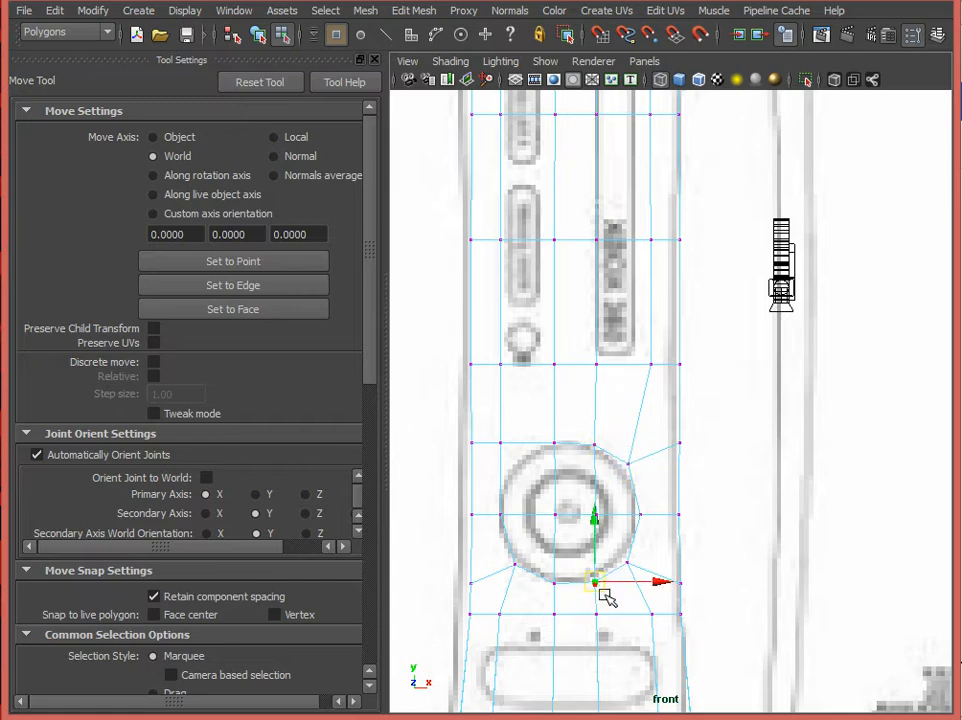
drag(523, 425, 593, 531)
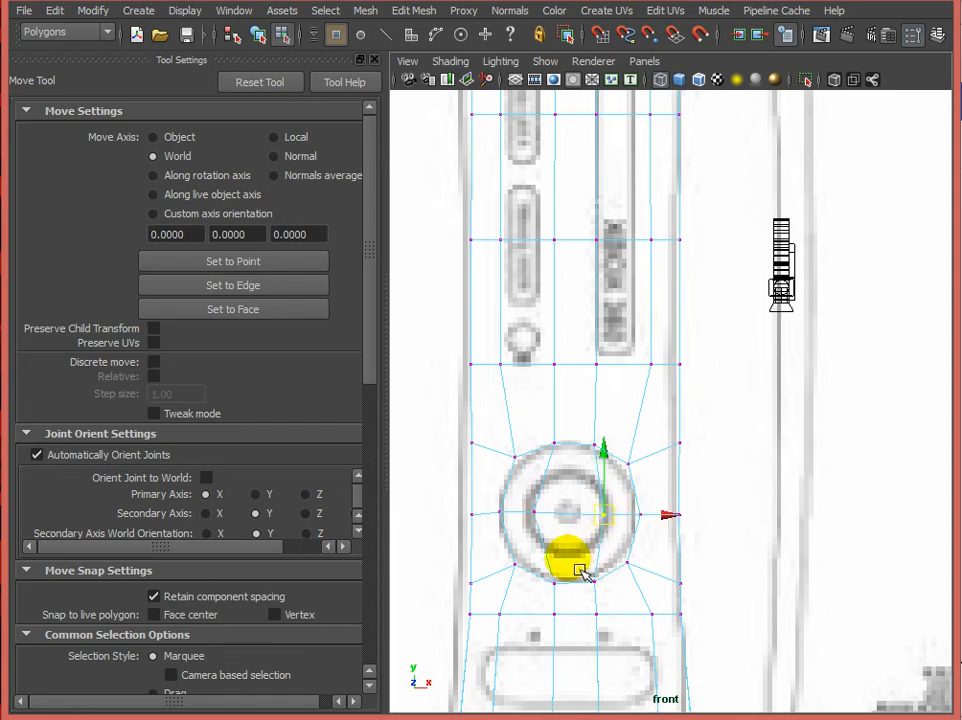
Step: Select the six faces inside the power button circle, extrude them and scale them slightly inward
key(F11)
click(534, 489)
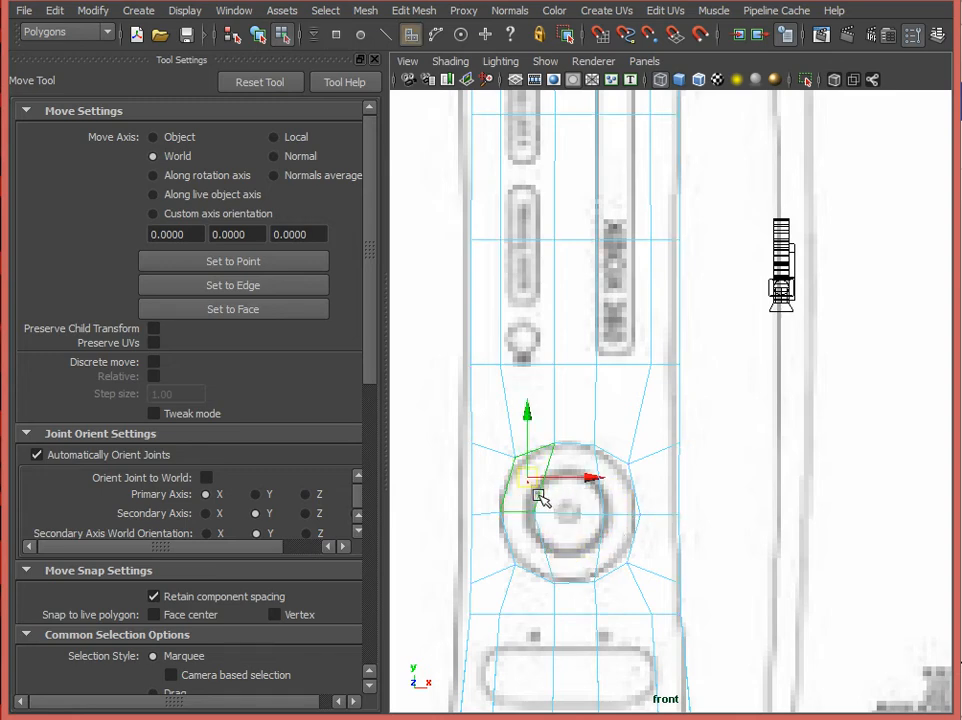
shift+click(577, 557)
shift+click(622, 553)
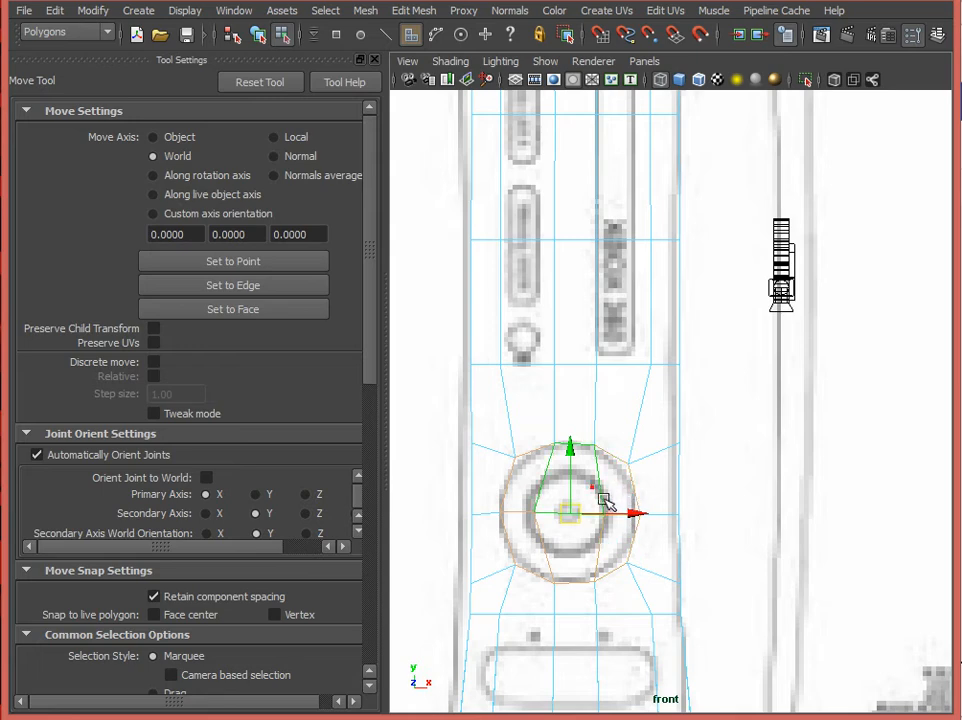
key(5)
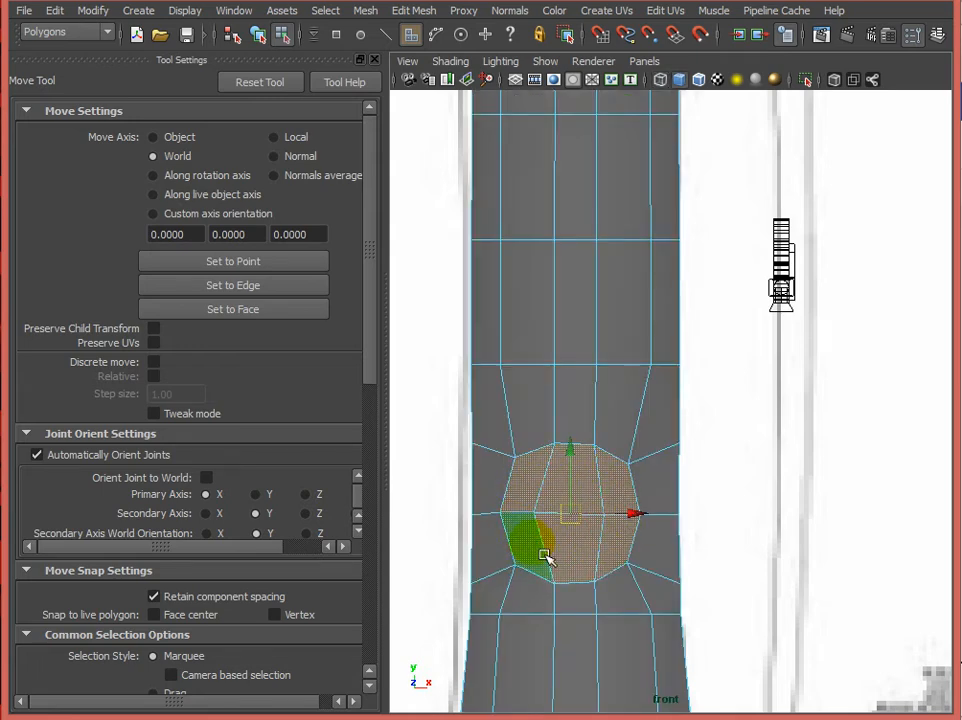
click(427, 14)
click(428, 58)
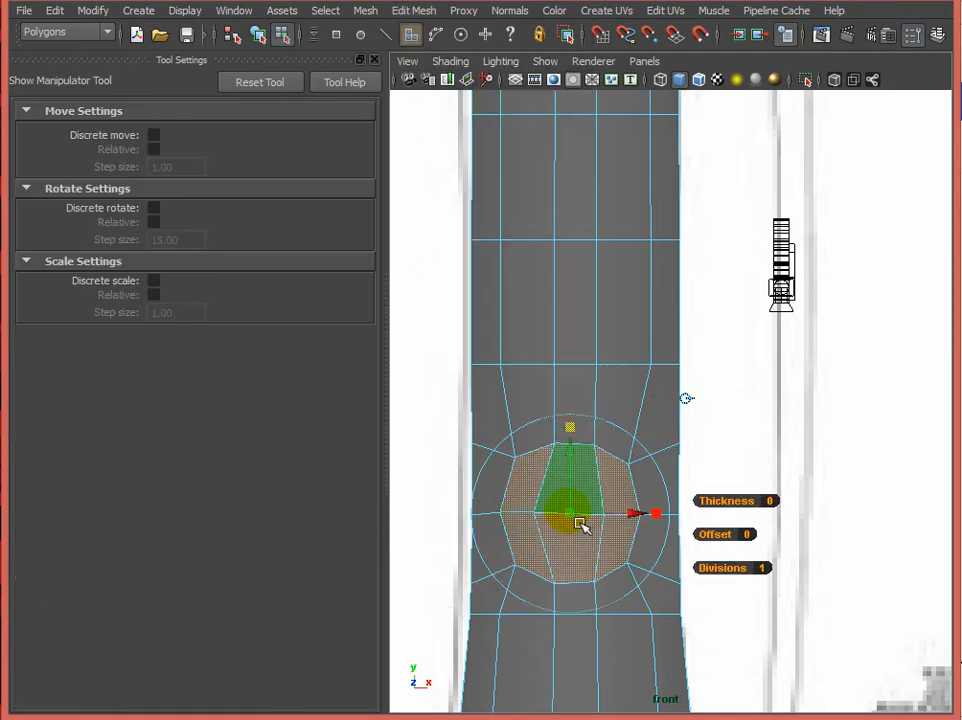
drag(568, 513, 558, 514)
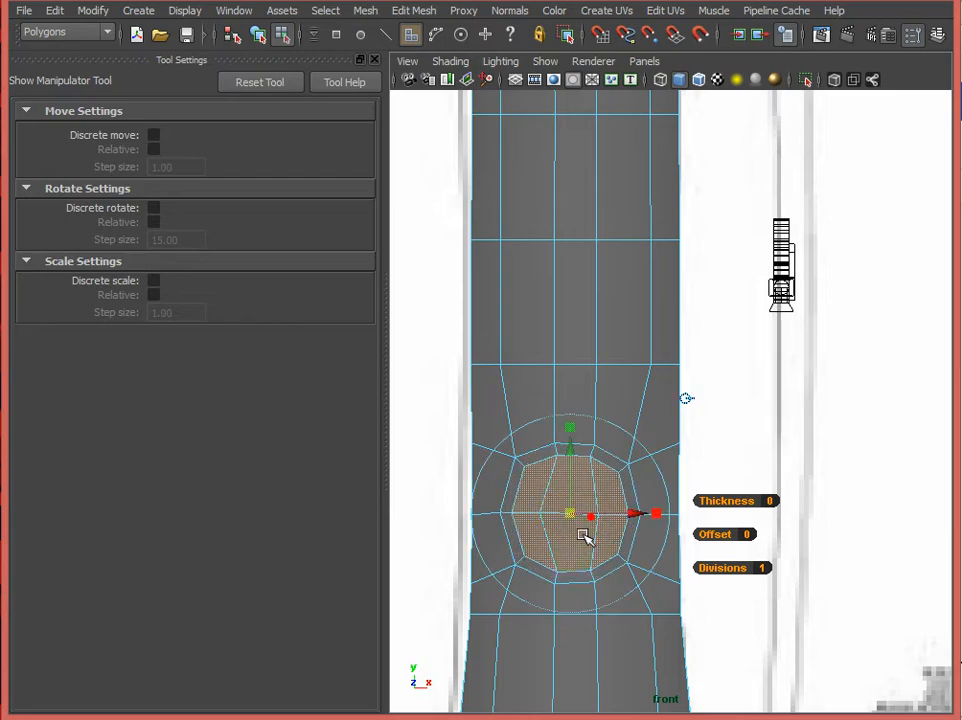
Step: In the perspective view, push the extruded power button faces back into the console front to form a recess, then deselect them
key(space)
alt+drag(770, 335, 827, 318)
alt+right_drag(806, 305, 776, 342)
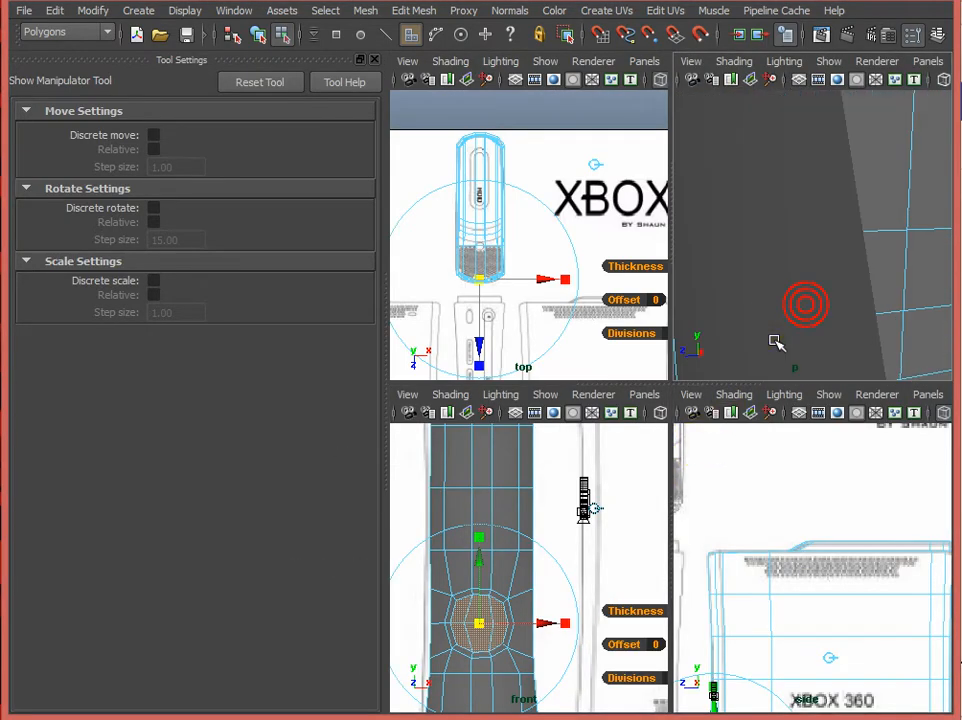
key(f)
key(space)
alt+drag(600, 488, 646, 523)
drag(629, 536, 645, 548)
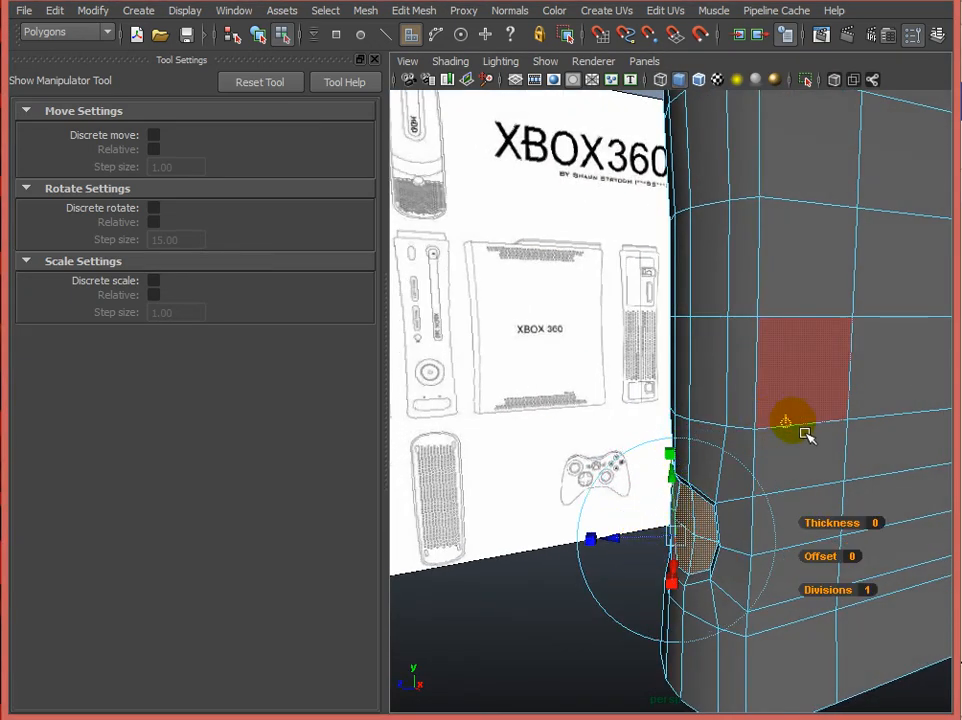
drag(698, 554, 654, 551)
click(516, 625)
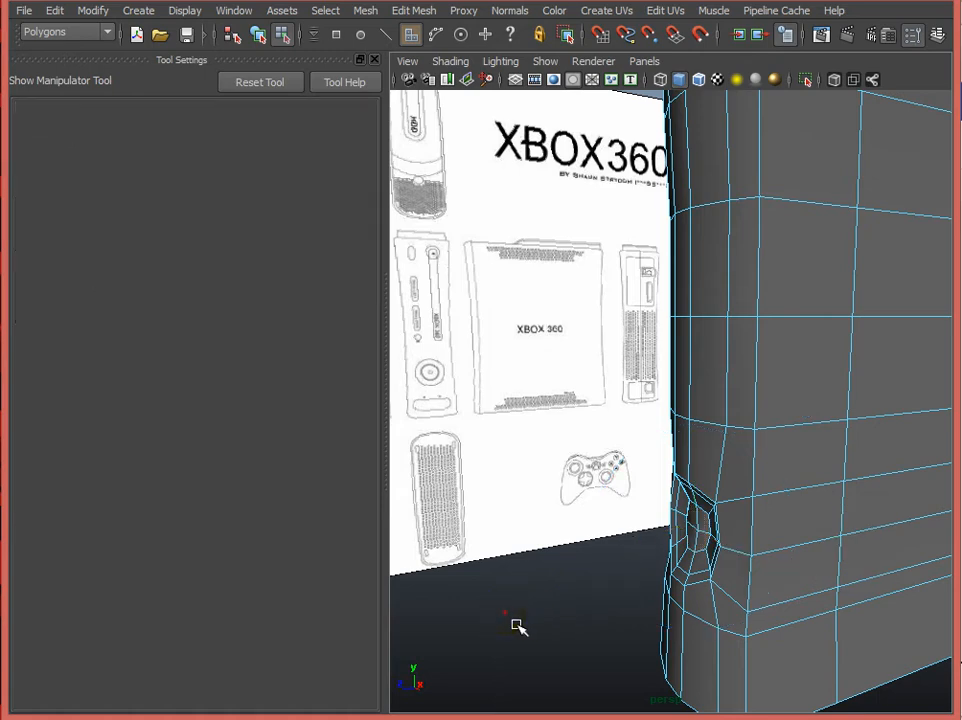
Step: Return to object mode and examine the power button recess on the console front from several angles
key(F8)
alt+drag(554, 612, 735, 586)
scroll(735, 586, up, 4)
alt+middle_drag(735, 586, 646, 566)
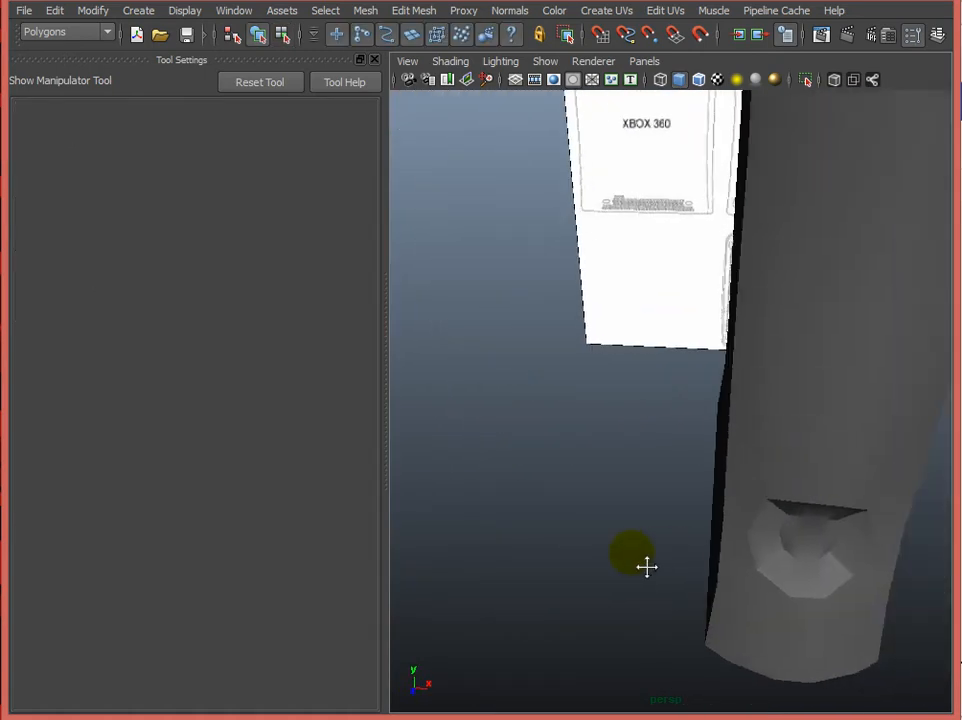
alt+drag(646, 566, 681, 574)
click(681, 574)
scroll(743, 582, down, 5)
alt+drag(743, 582, 638, 586)
click(674, 582)
key(space)
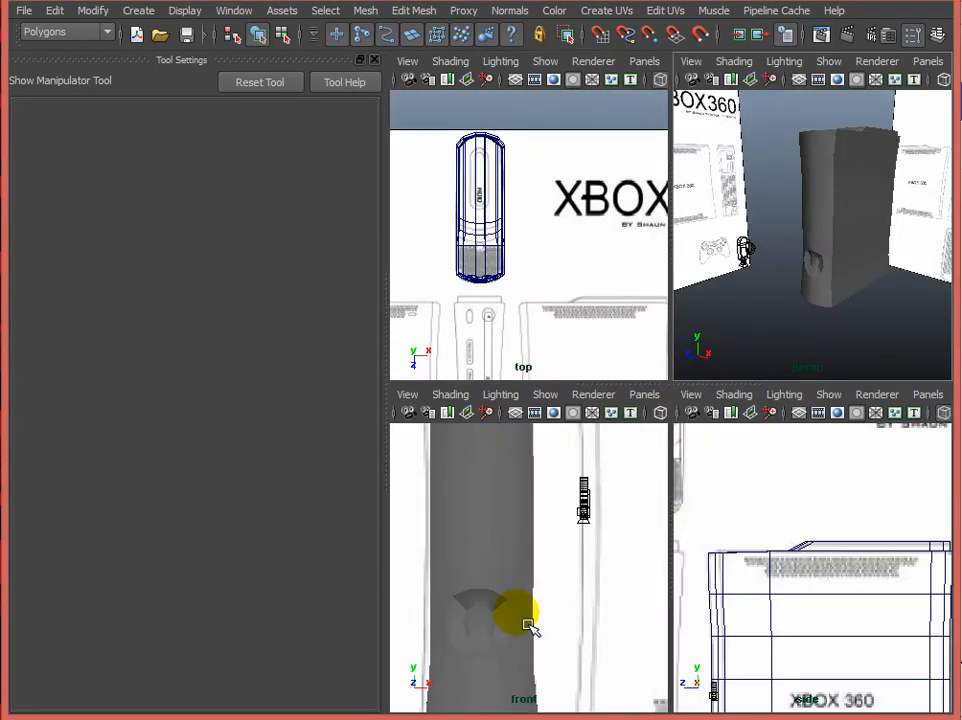
key(space)
scroll(717, 445, up, 5)
alt+drag(717, 445, 752, 464)
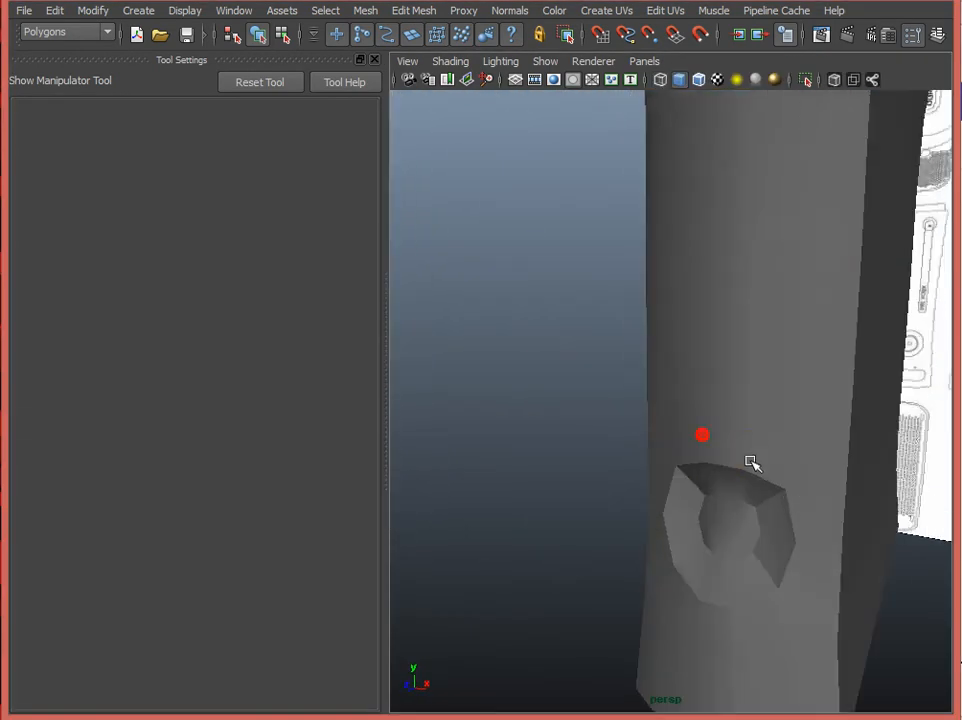
click(766, 486)
click(535, 492)
alt+drag(548, 515, 597, 522)
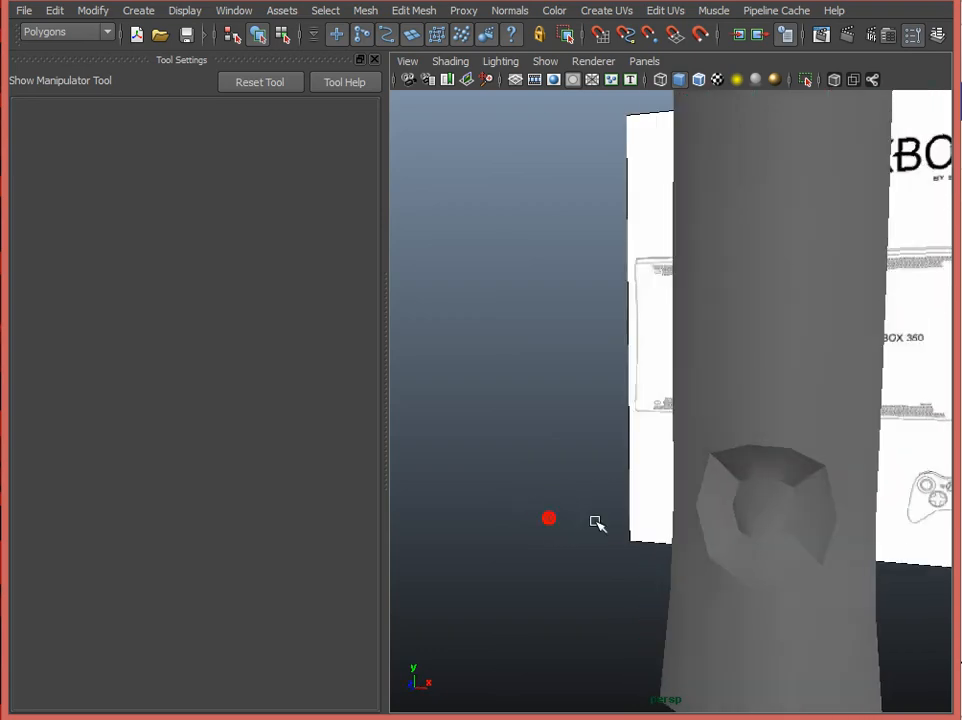
Step: Close the Tool Settings to enlarge the perspective view and examine the console's wireframe around the button recess
click(372, 59)
alt+drag(458, 420, 410, 427)
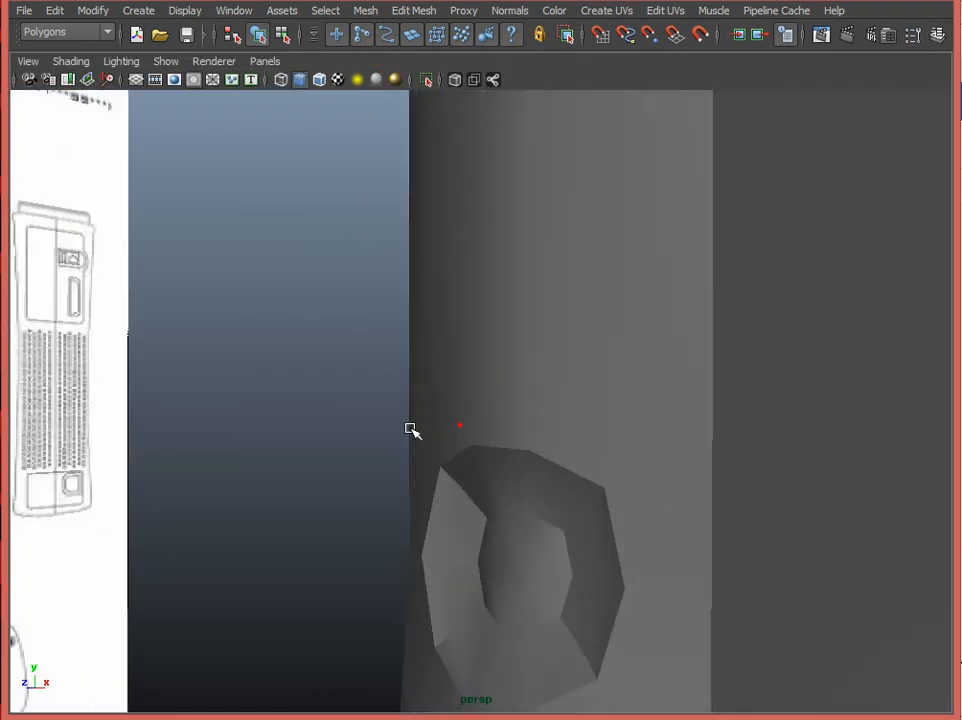
alt+middle_drag(463, 454, 436, 409)
alt+drag(436, 409, 458, 450)
click(535, 509)
alt+drag(519, 547, 464, 536)
scroll(512, 538, down, 4)
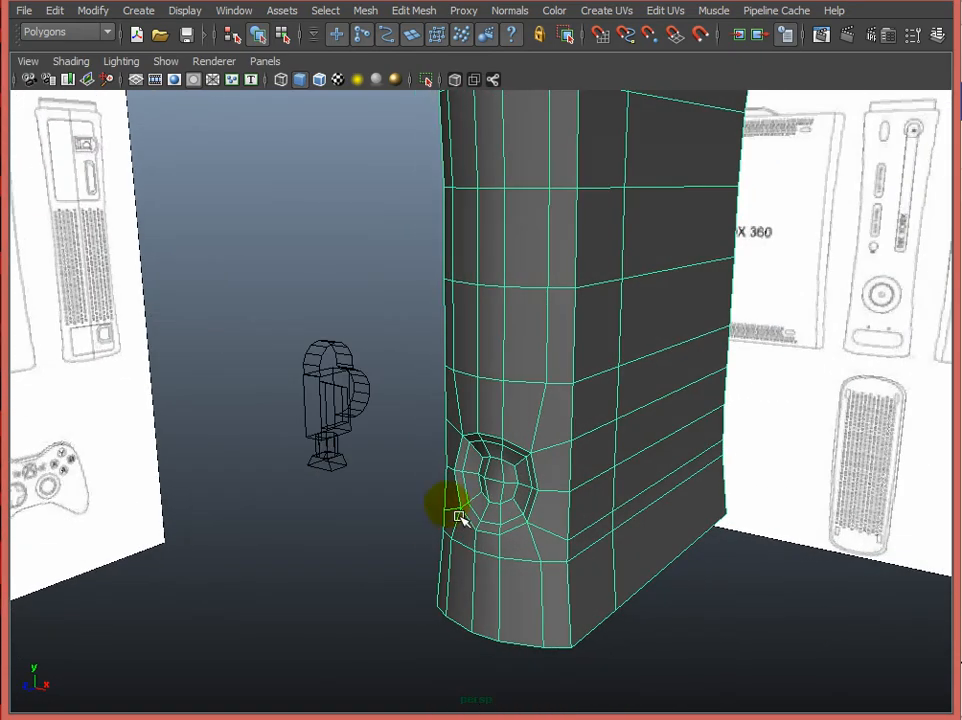
Step: Select all faces of the power button recess on the console front, soften their edges and deselect them
click(392, 568)
scroll(490, 573, up, 3)
alt+drag(490, 573, 493, 549)
click(494, 511)
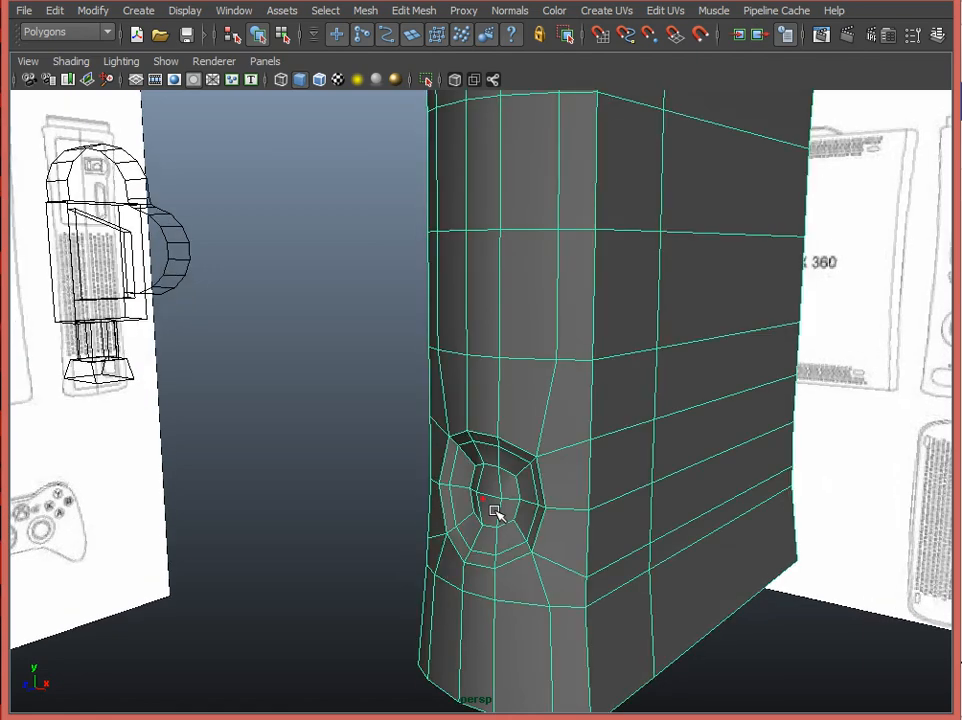
key(F11)
scroll(494, 511, up, 3)
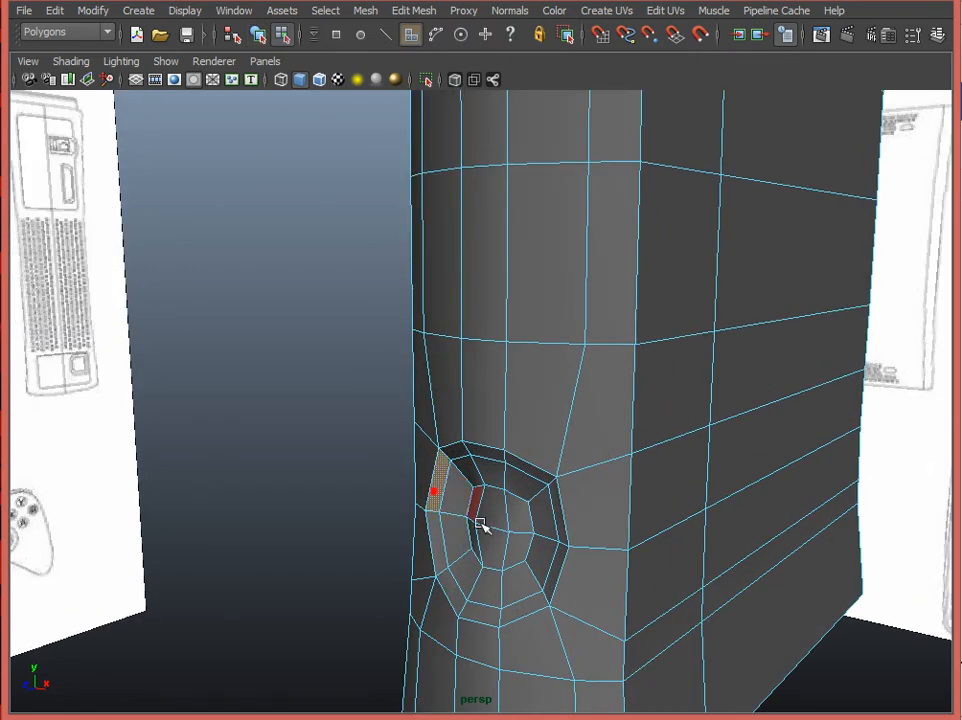
shift+double_click(570, 520)
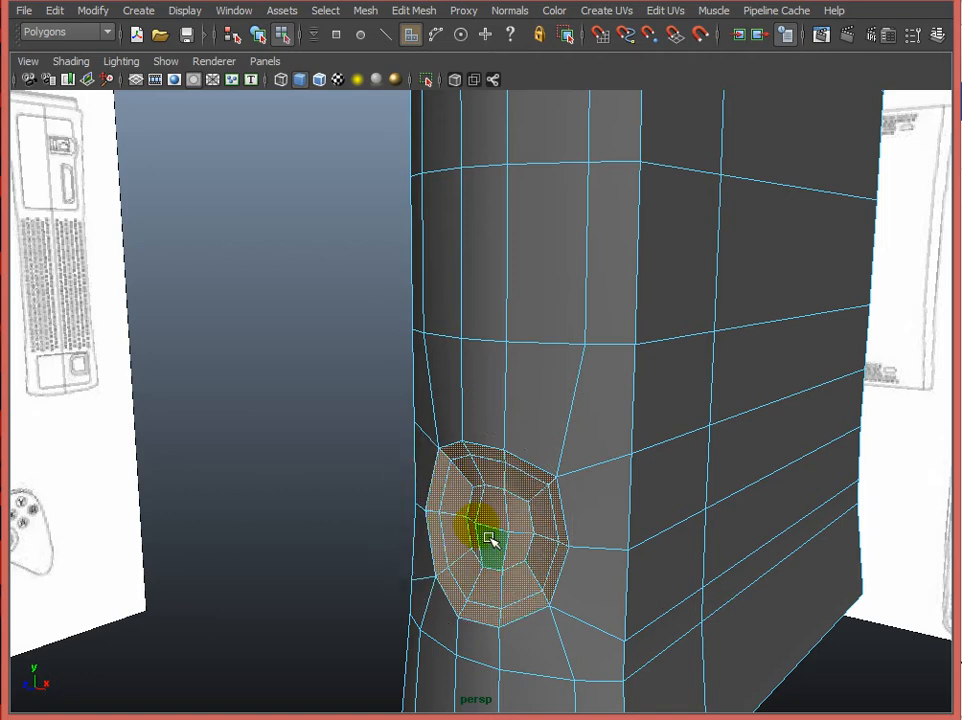
click(509, 11)
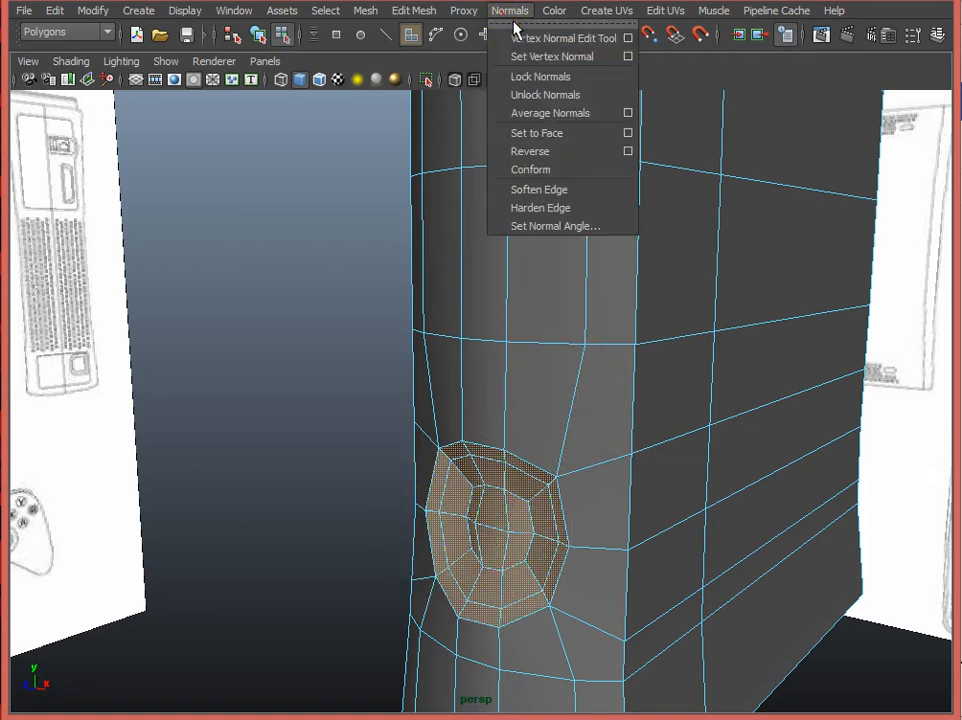
click(528, 190)
click(320, 378)
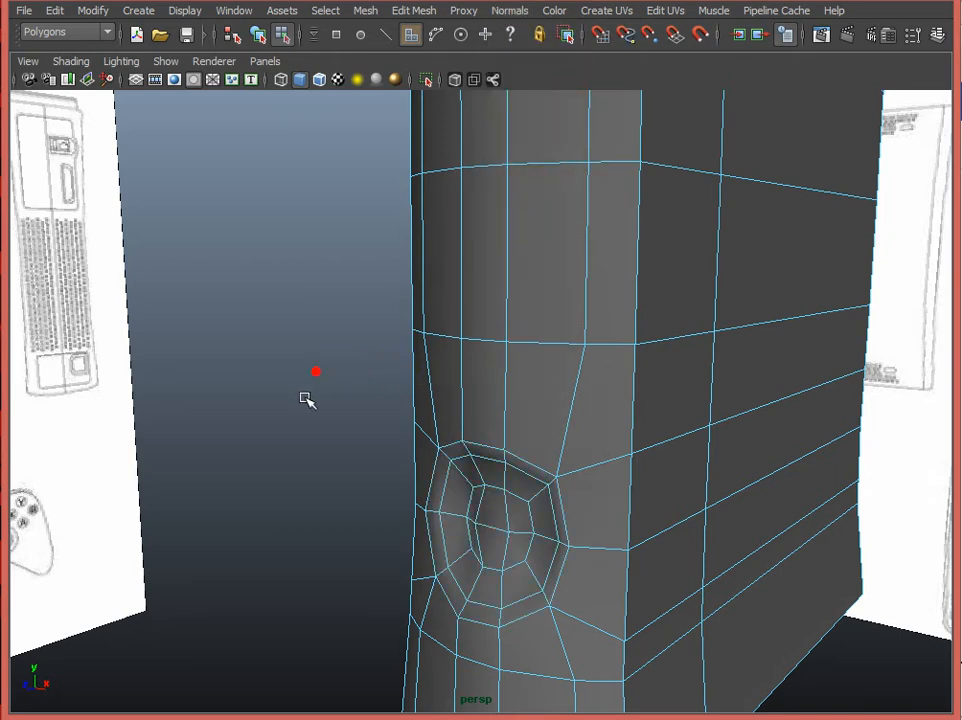
Step: Select the top edges of the power button recess's two outer rings and move them slightly upward
alt+drag(307, 399, 425, 533)
alt+drag(483, 547, 457, 524)
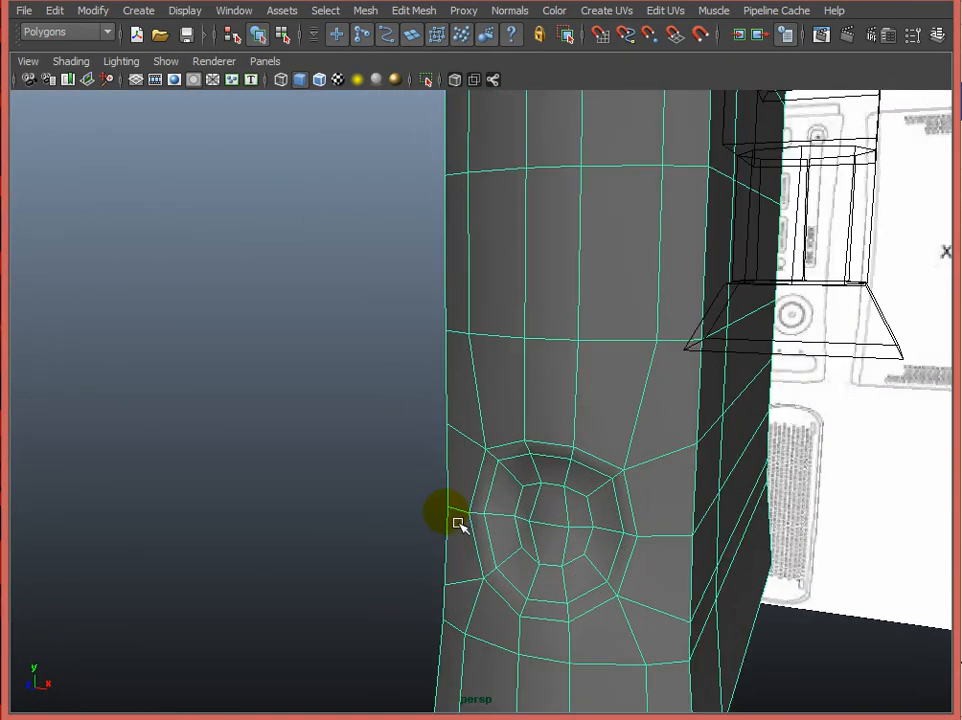
key(F10)
click(555, 445)
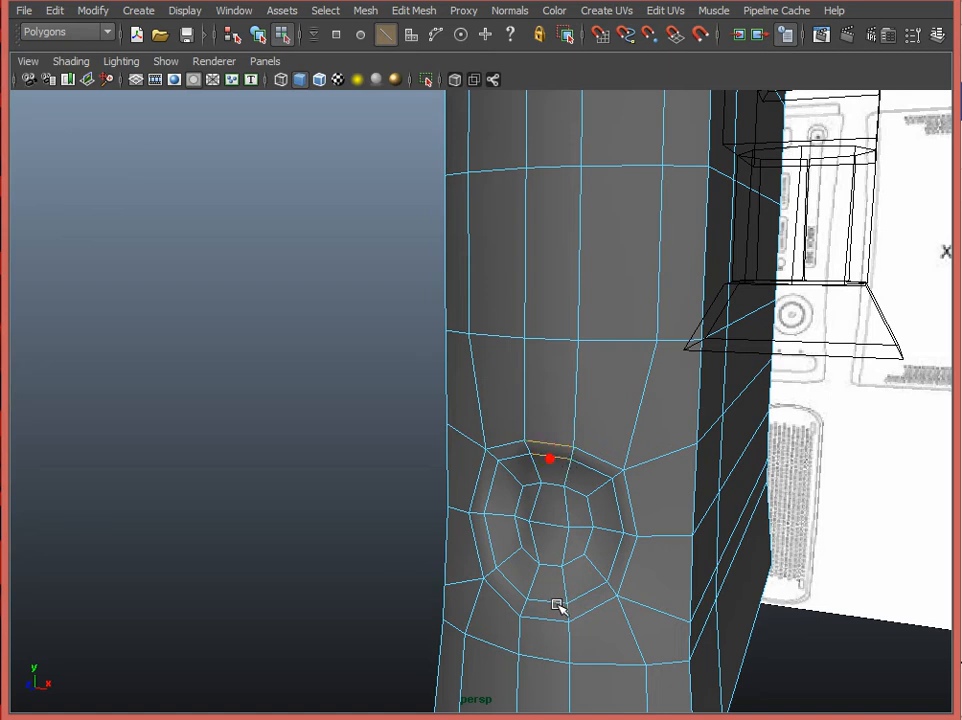
key(w)
drag(550, 387, 550, 386)
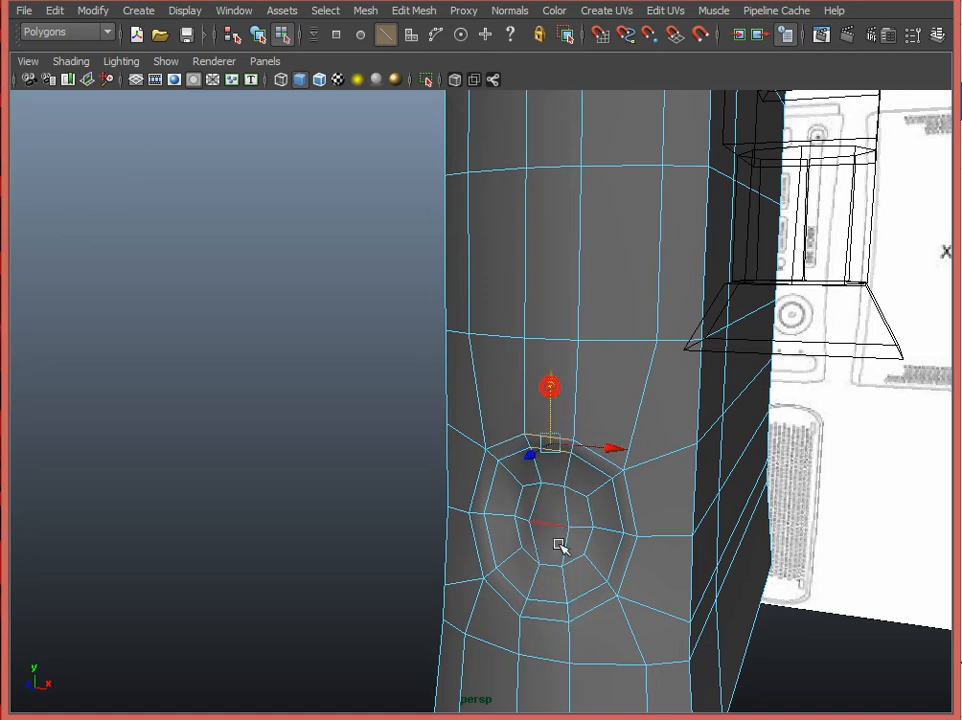
Step: Move the top and bottom edges of the power button's inner ring along the depth axis, then return to object mode
click(553, 491)
shift+click(550, 569)
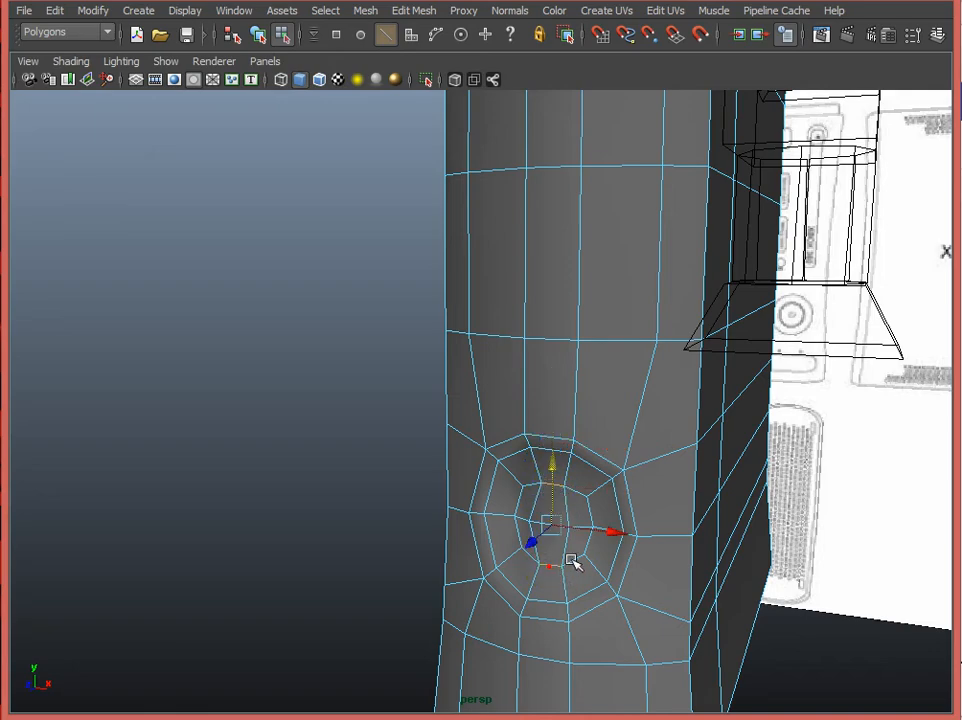
mouse_move(565, 537)
mouse_down()
mouse_move(565, 630)
mouse_move(550, 618)
mouse_move(490, 620)
mouse_move(410, 590)
mouse_move(388, 570)
mouse_up()
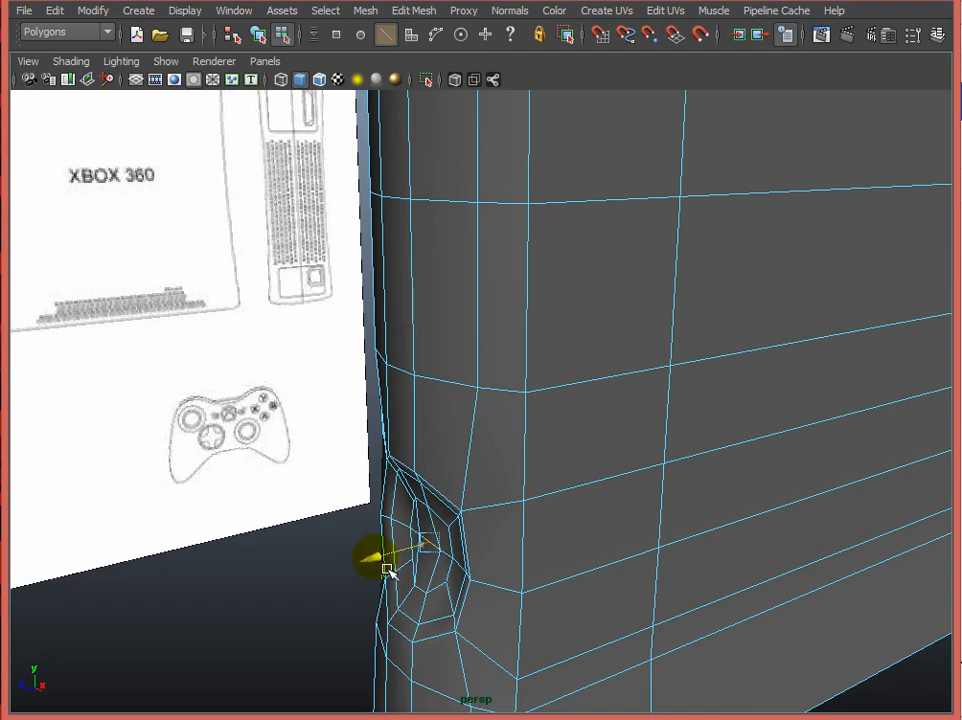
key(F8)
click(276, 584)
Step: Examine the whole console with its smoothed button recess in the perspective view, both shaded and with its wireframe
alt+drag(276, 584, 524, 554)
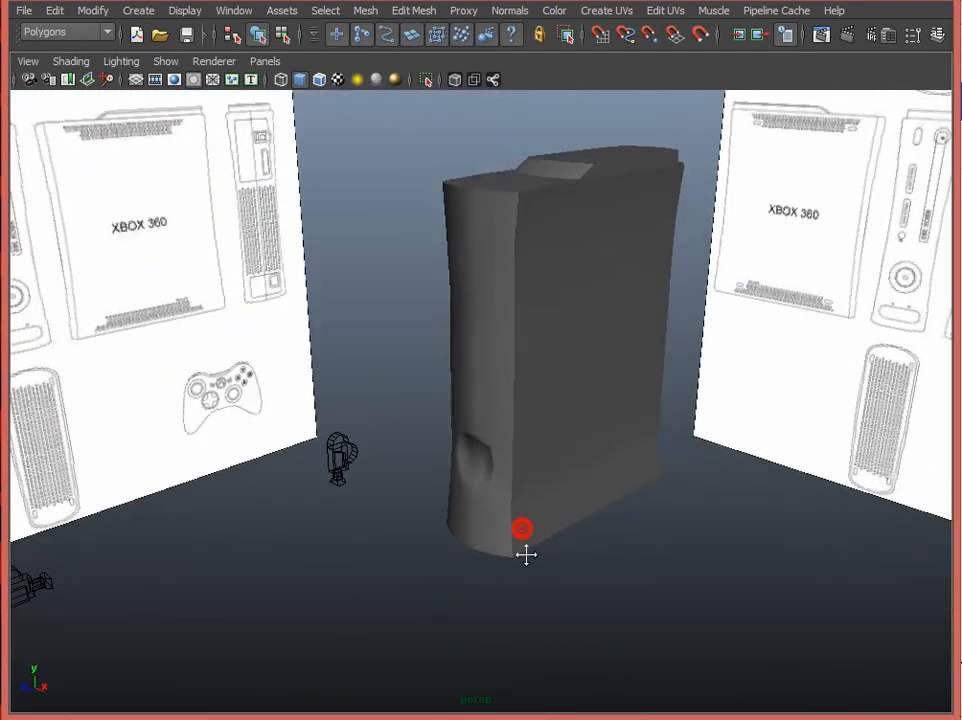
alt+right_drag(524, 554, 515, 557)
alt+drag(515, 557, 530, 543)
click(540, 510)
alt+middle_drag(550, 498, 486, 555)
alt+drag(540, 595, 545, 582)
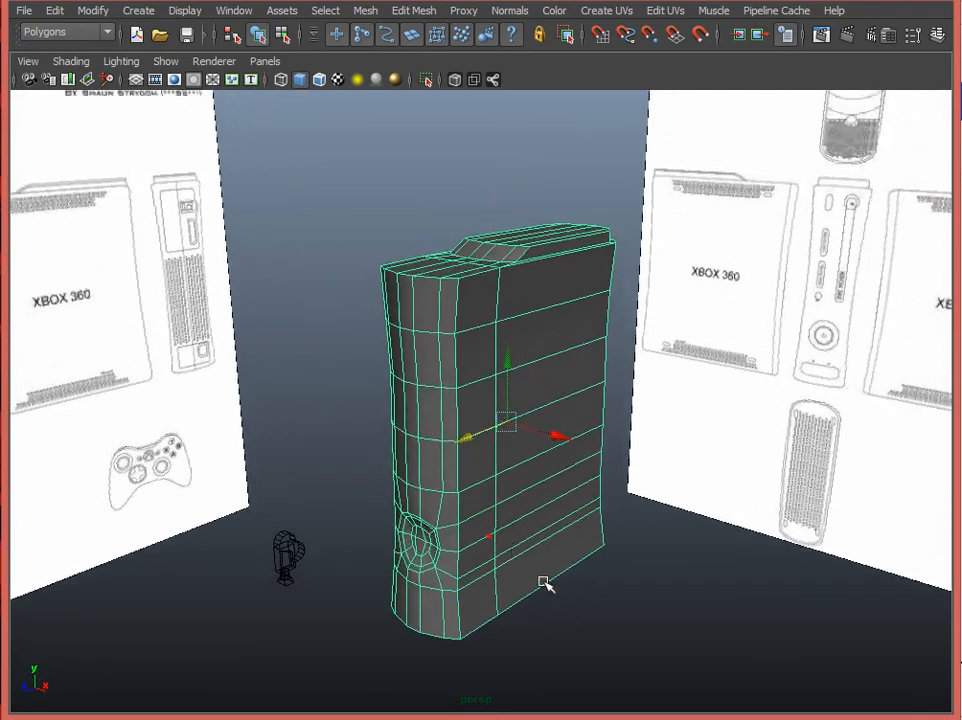
click(637, 652)
alt+right_drag(637, 652, 616, 620)
alt+drag(616, 620, 517, 604)
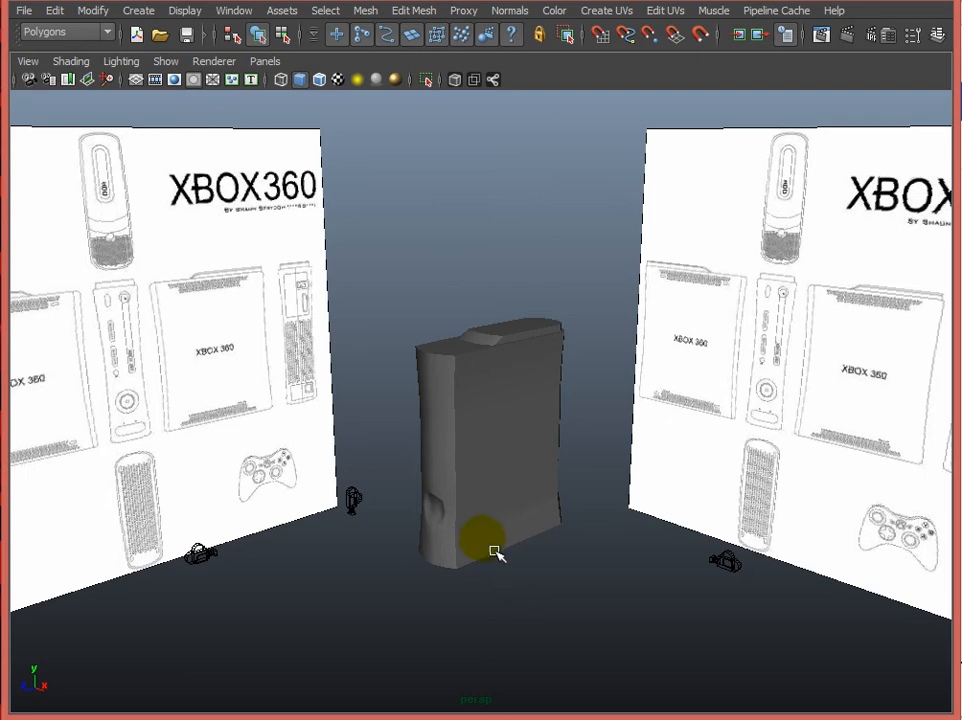
Step: Compare the console with the blueprints in the front and top views of the four-view layout
key(space)
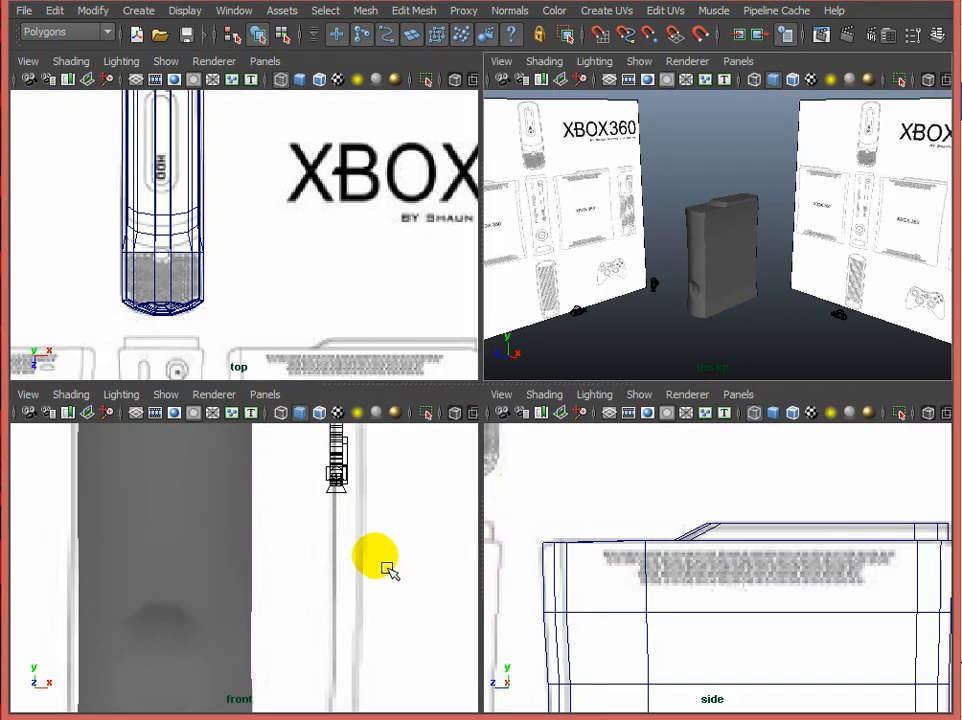
scroll(370, 568, down, 5)
scroll(281, 580, up, 5)
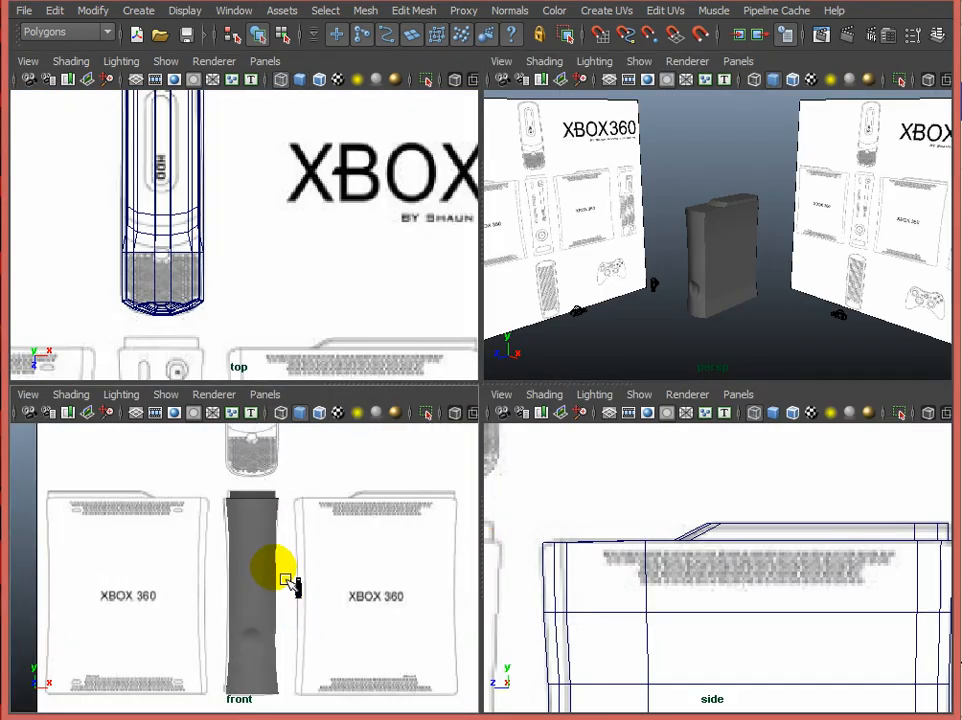
scroll(285, 580, up, 3)
alt+middle_drag(283, 570, 279, 581)
alt+middle_drag(327, 474, 322, 498)
click(288, 487)
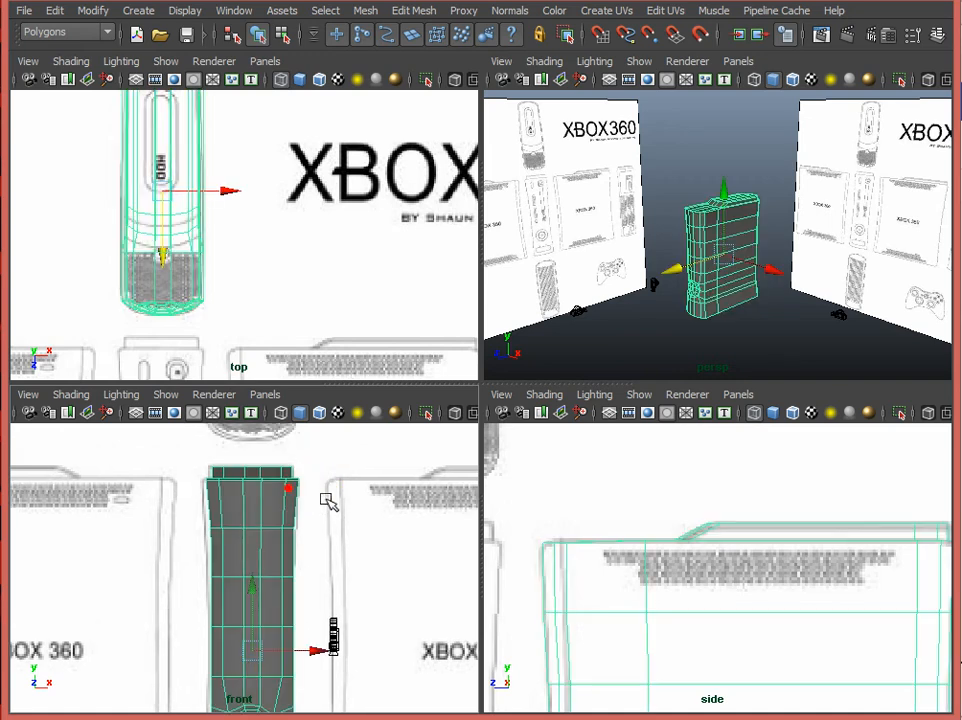
click(345, 530)
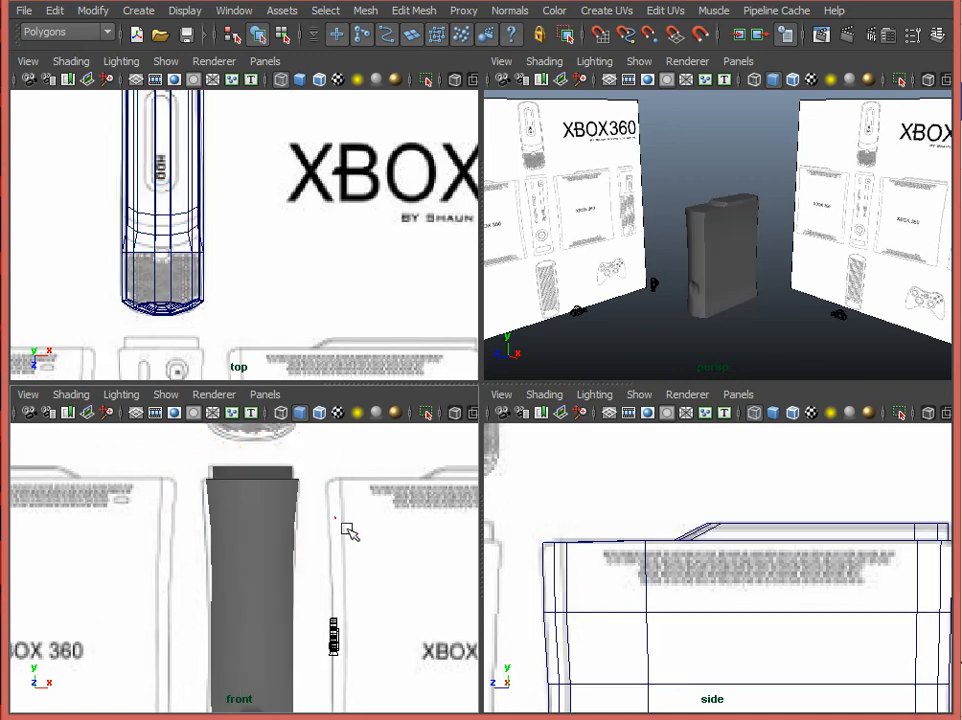
alt+middle_drag(329, 523, 338, 553)
scroll(296, 277, down, 3)
mouse_move(264, 297)
alt+middle_down()
mouse_move(260, 352)
mouse_move(268, 291)
alt+middle_up()
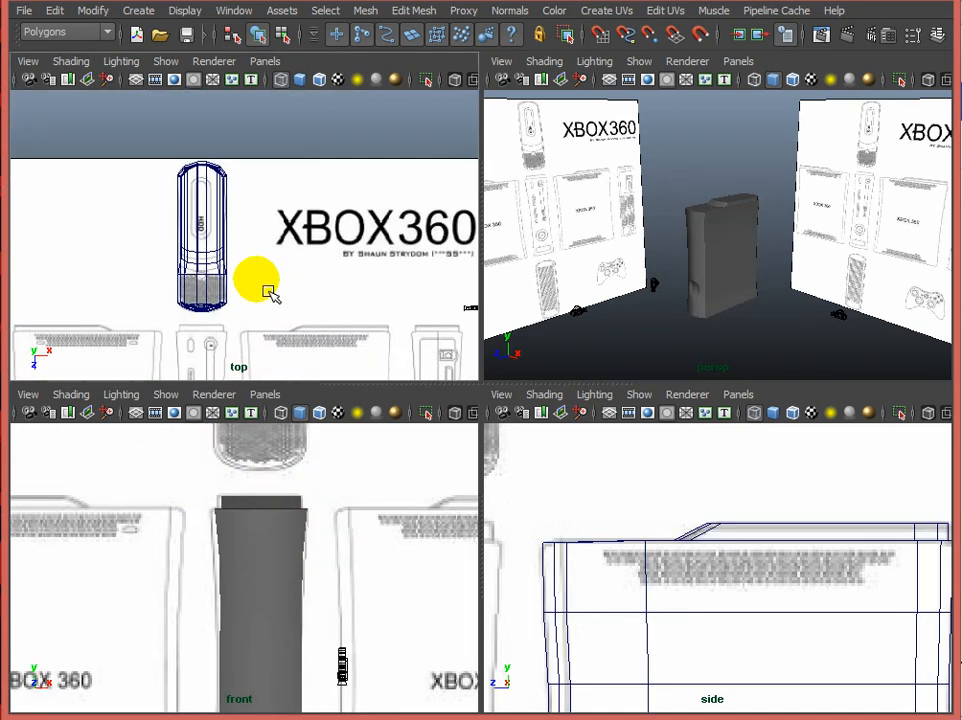
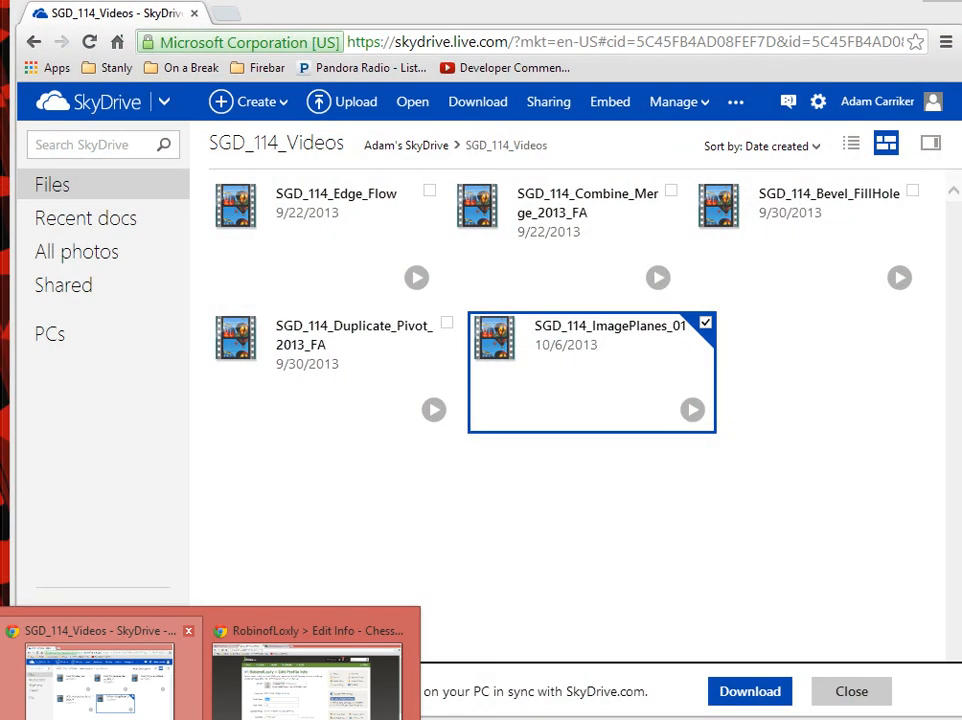
Step: Switch to Chrome and open the-blueprints.com in a new tab
click(98, 676)
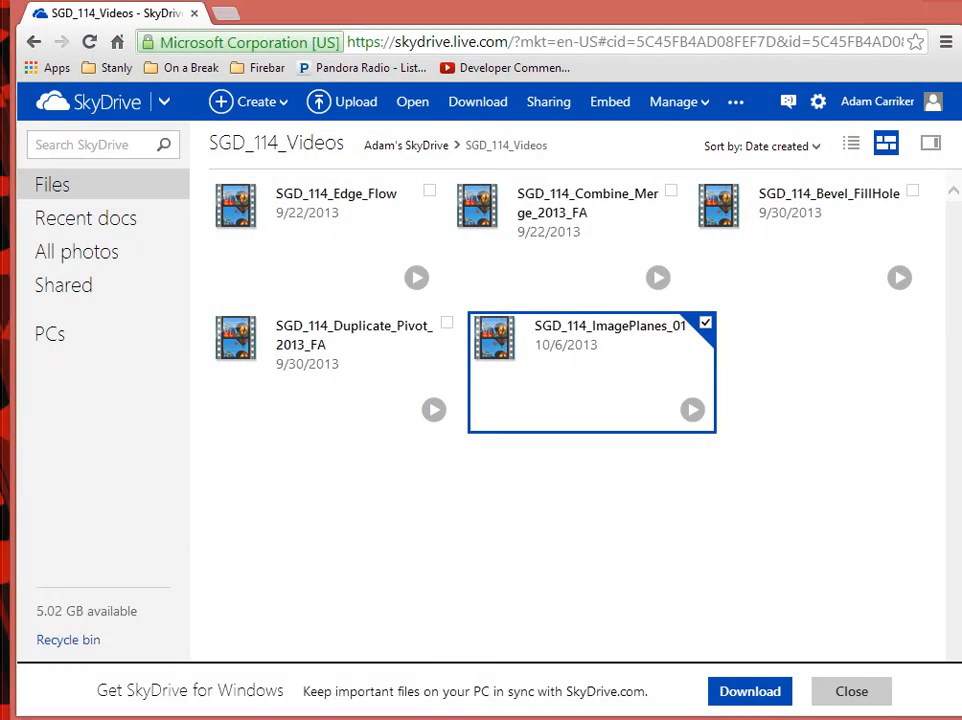
click(225, 12)
text(the-)
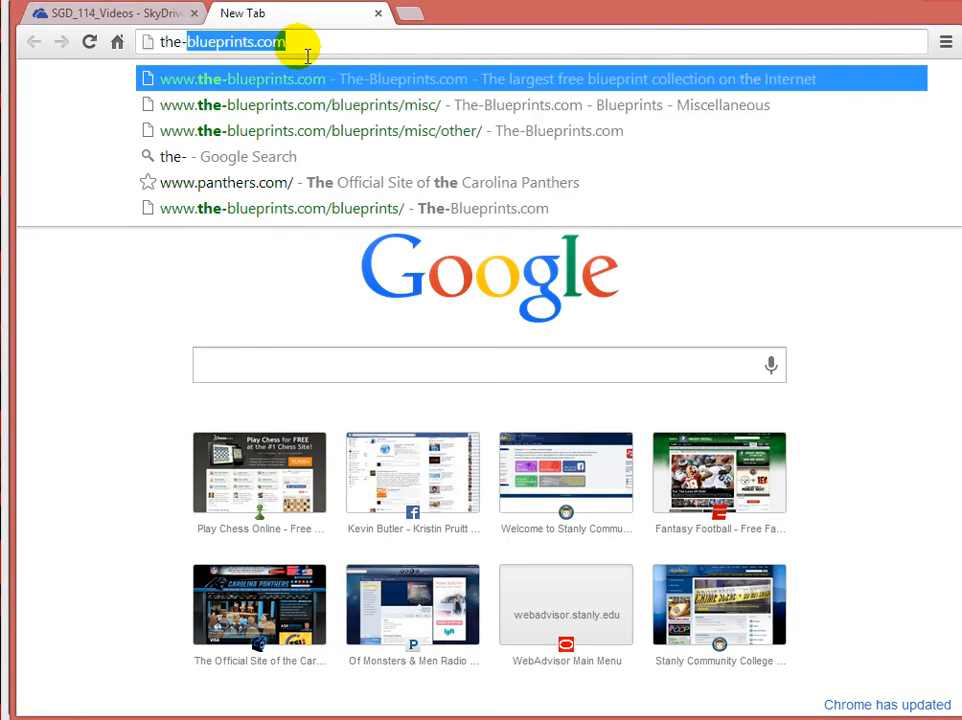
key(Return)
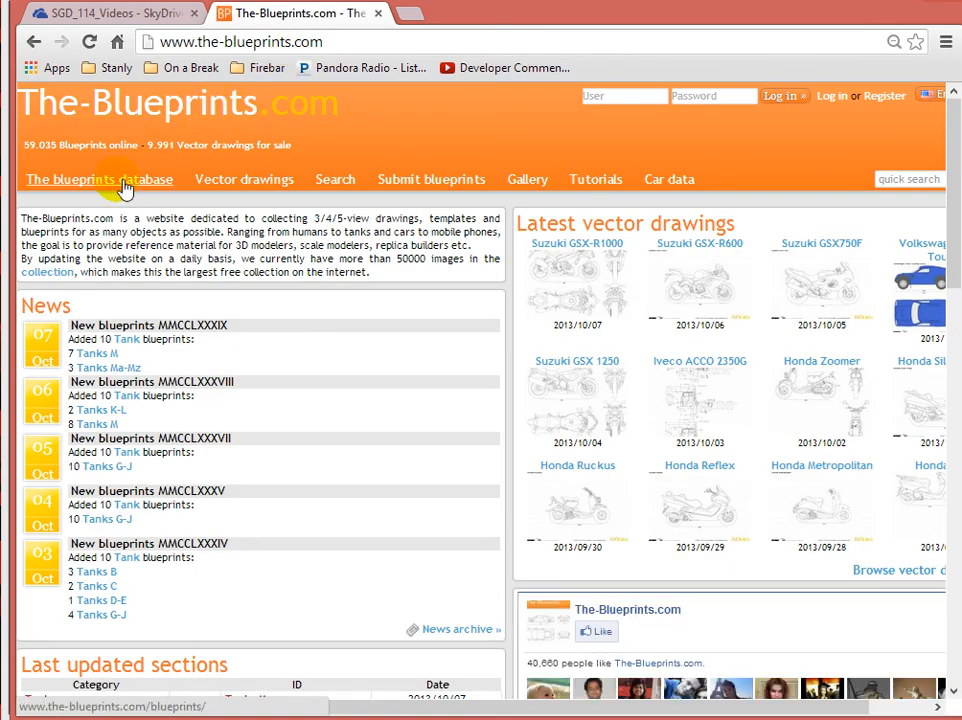
Step: Browse the blueprints database categories and open the Nokia blueprints under Phones
click(123, 186)
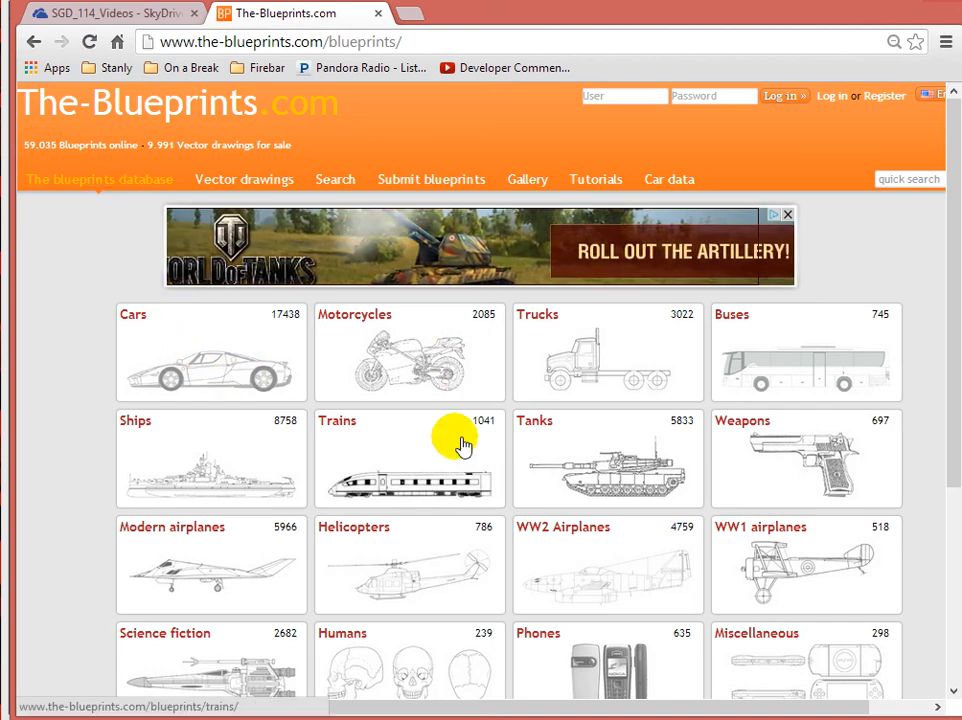
scroll(620, 530, down, 1)
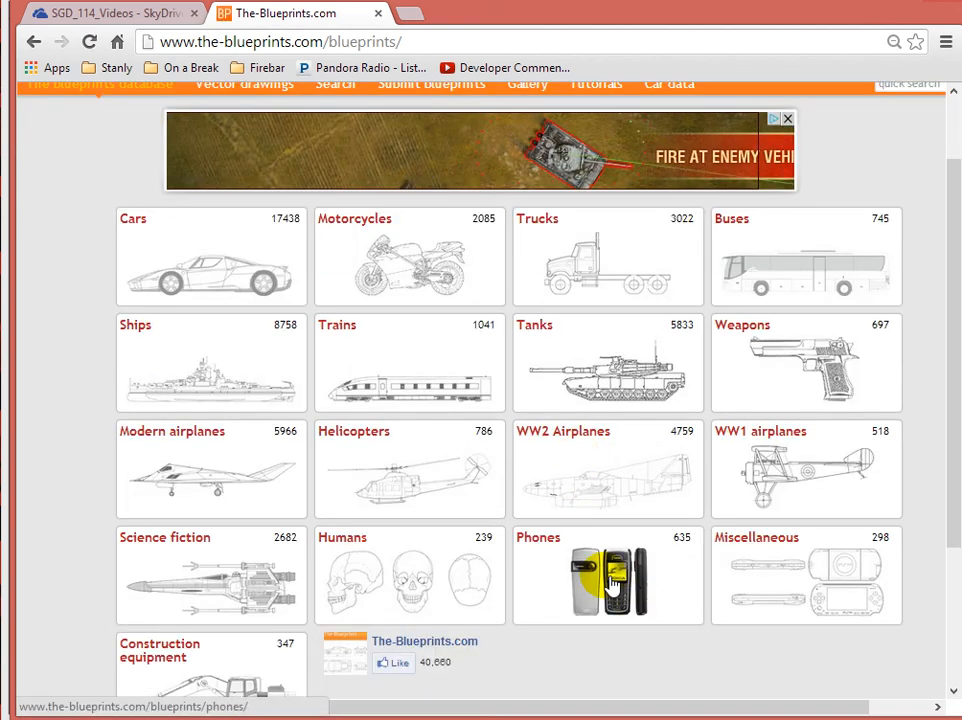
scroll(605, 582, down, 1)
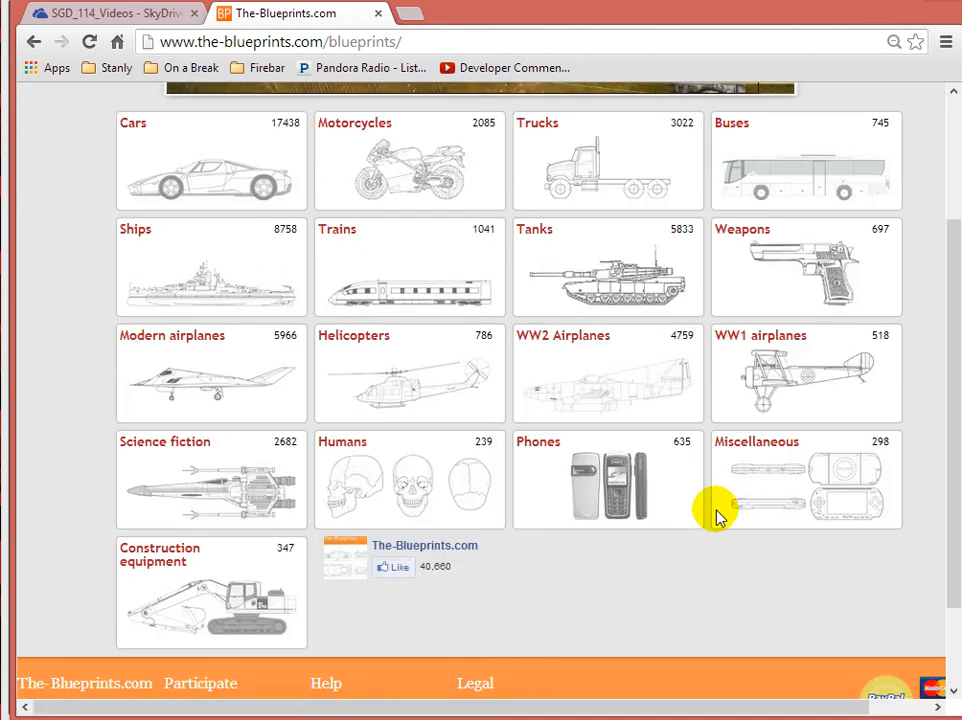
click(642, 488)
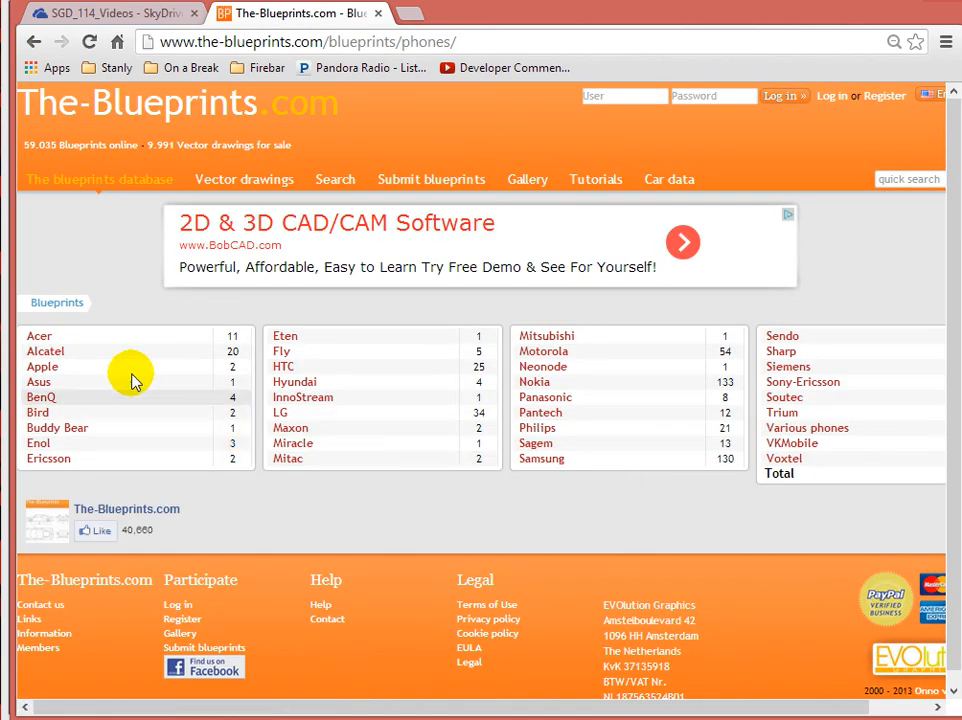
click(522, 380)
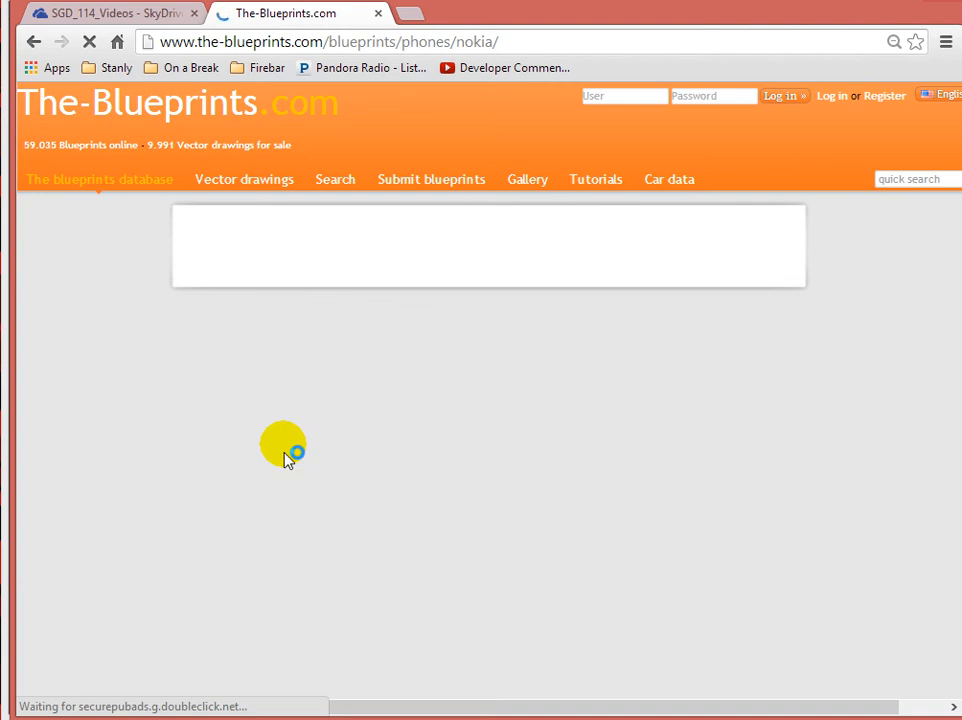